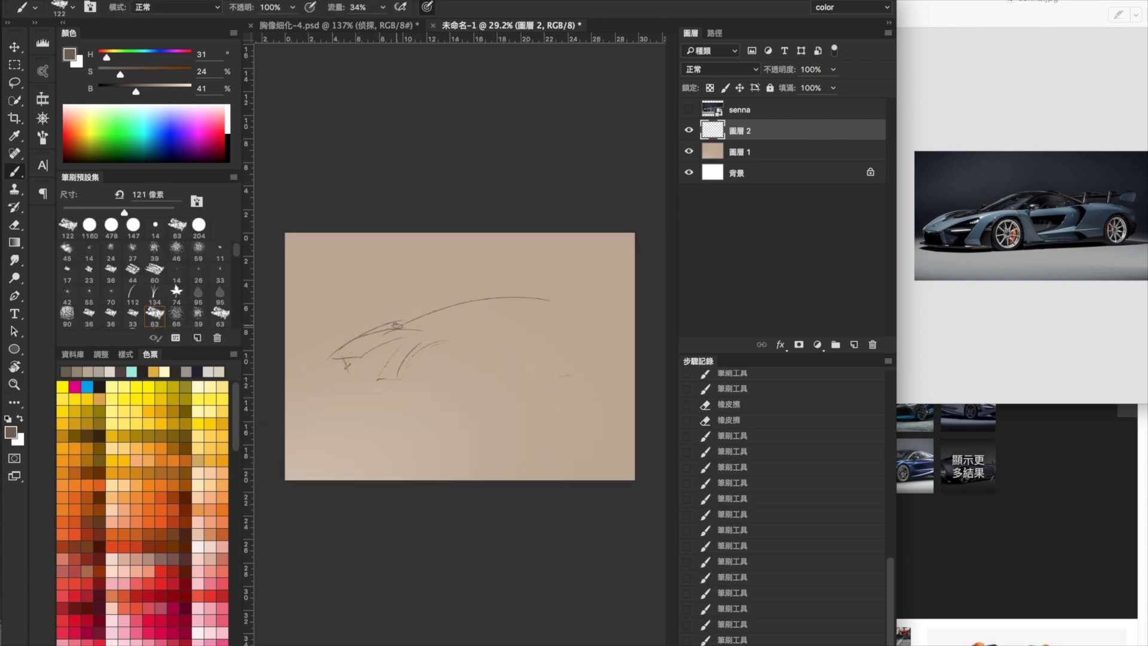
# Step: Sketch the front wheel, lower bumper, hood line, door panel and roof contour of the car on 圖層 2
pyautogui.moveTo(383, 334); pyautogui.dragTo(481, 328)
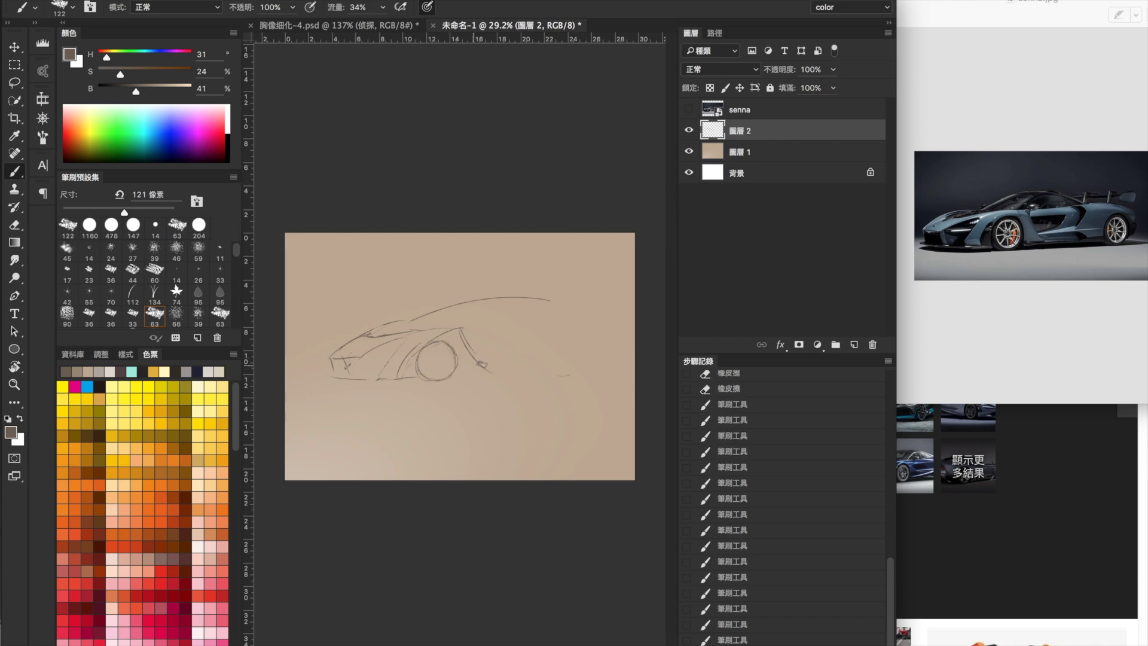
pyautogui.press('e')
pyautogui.moveTo(582, 319); pyautogui.dragTo(593, 323)
pyautogui.press('b')
pyautogui.moveTo(418, 315); pyautogui.dragTo(532, 303)
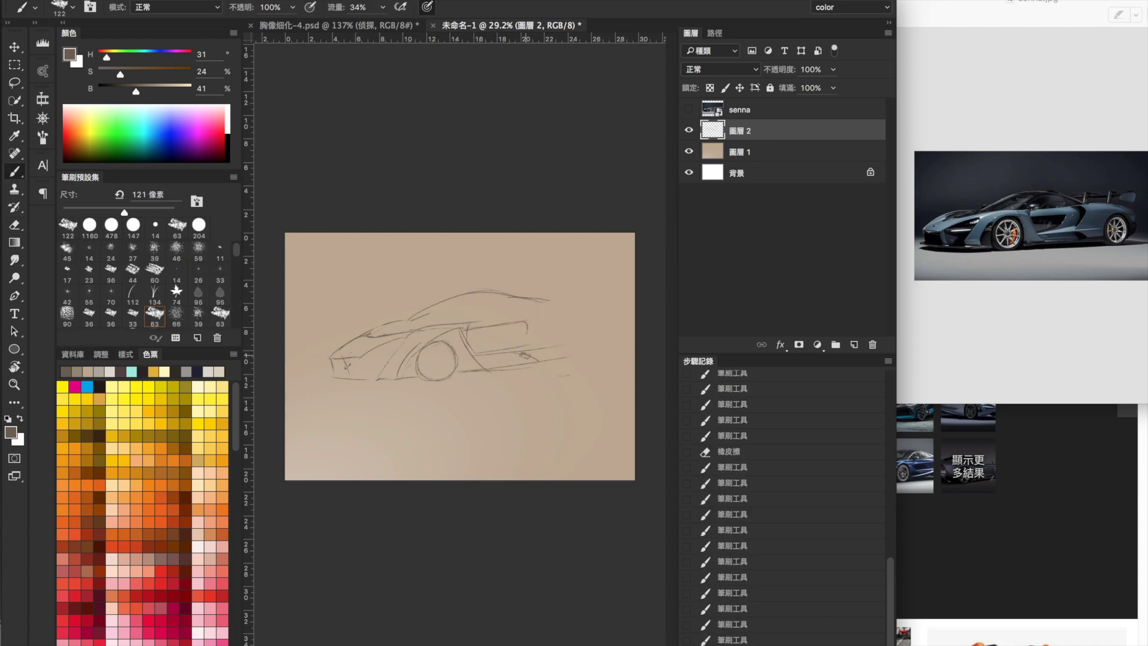
# Step: Clean up the roof line with the eraser and sketch the rear body, sill and rear wheel
pyautogui.press('e')
pyautogui.moveTo(542, 306); pyautogui.dragTo(491, 296)
pyautogui.press('b')
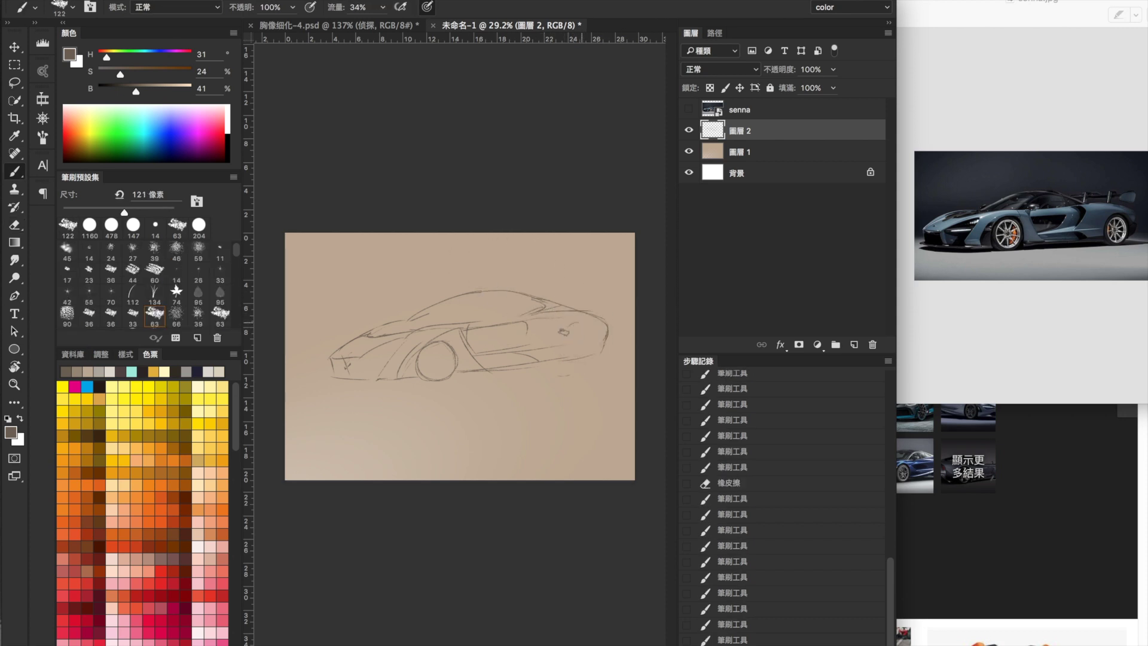
pyautogui.moveTo(584, 335); pyautogui.dragTo(595, 346)
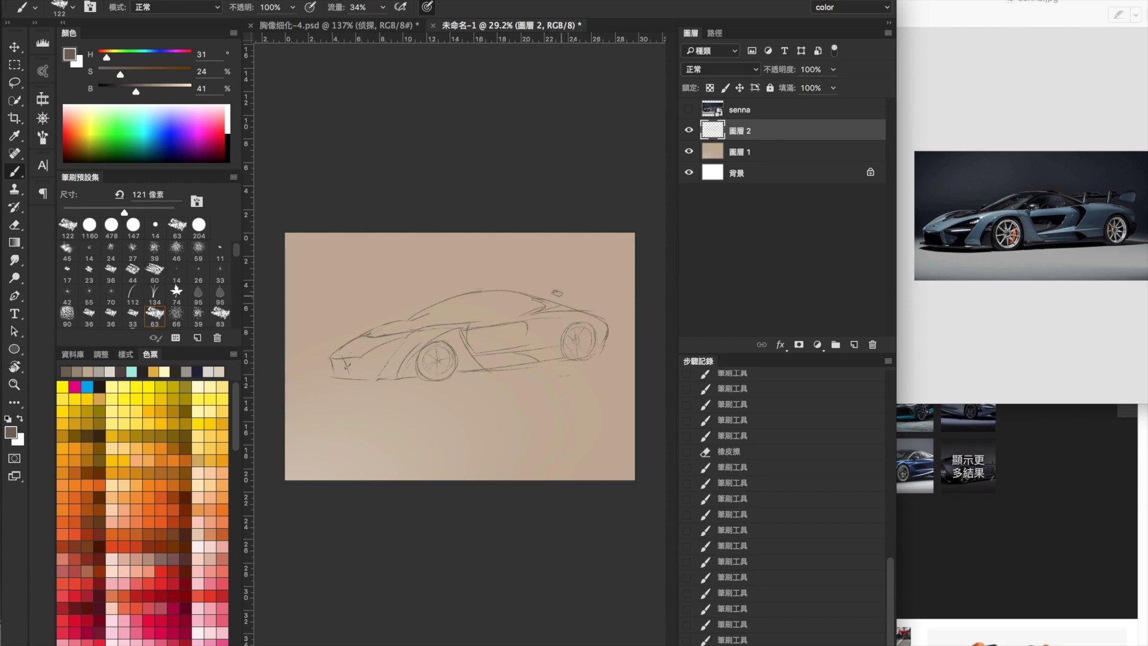
# Step: Sketch the side window, hood details and rear wing, and refine the front lip with the canvas slightly rotated
pyautogui.moveTo(383, 332)
pyautogui.mouseDown()
pyautogui.moveTo(450, 324)
pyautogui.moveTo(412, 326)
pyautogui.mouseUp()
pyautogui.moveTo(466, 293); pyautogui.dragTo(490, 312)
pyautogui.moveTo(362, 311)
pyautogui.mouseDown()
pyautogui.moveTo(389, 330)
pyautogui.moveTo(406, 326)
pyautogui.mouseUp()
pyautogui.moveTo(365, 329); pyautogui.dragTo(400, 327)
pyautogui.moveTo(562, 298); pyautogui.dragTo(601, 297)
pyautogui.press('r')
pyautogui.moveTo(455, 257); pyautogui.dragTo(465, 258)
pyautogui.moveTo(495, 335); pyautogui.dragTo(371, 361)
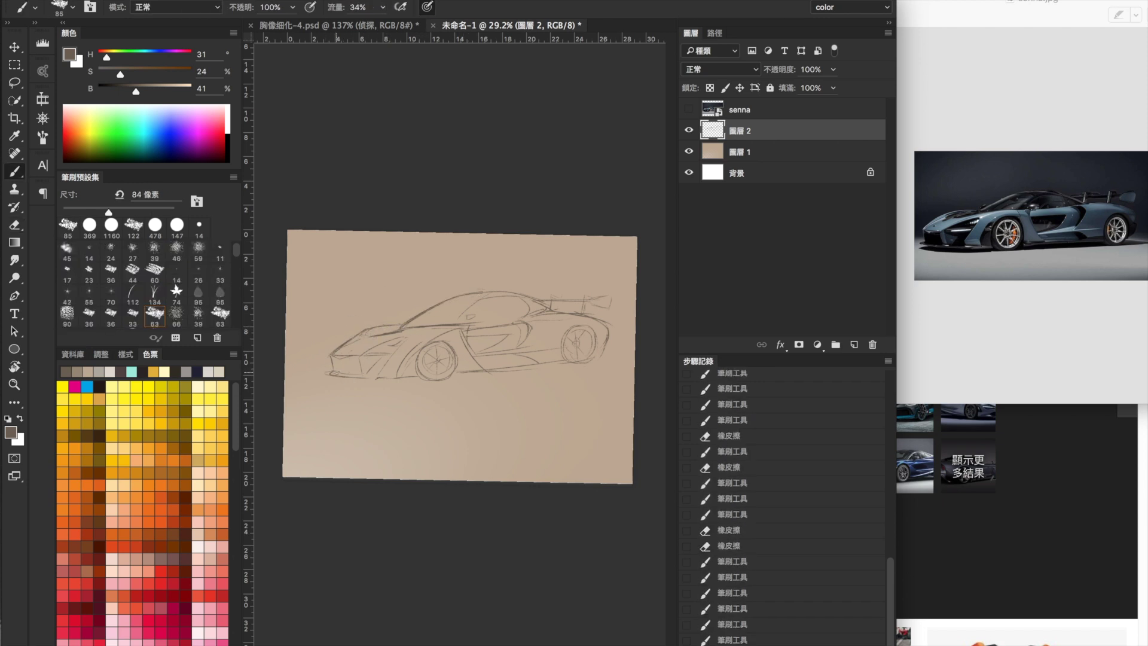
# Step: Add a new layer, undo a trial shading stroke on the front fender, and place the layer beneath the line sketch
pyautogui.press('super+shift+alt+n')
pyautogui.moveTo(418, 332); pyautogui.dragTo(386, 373)
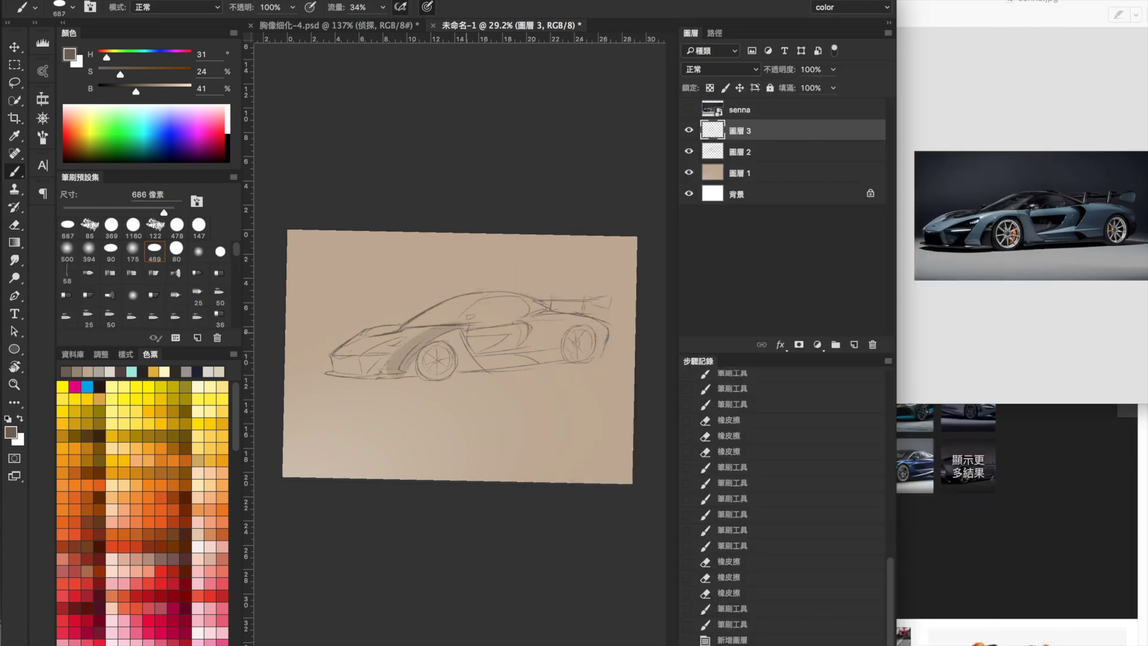
pyautogui.press('super+z')
pyautogui.rightClick(432, 350)
pyautogui.click(441, 159)
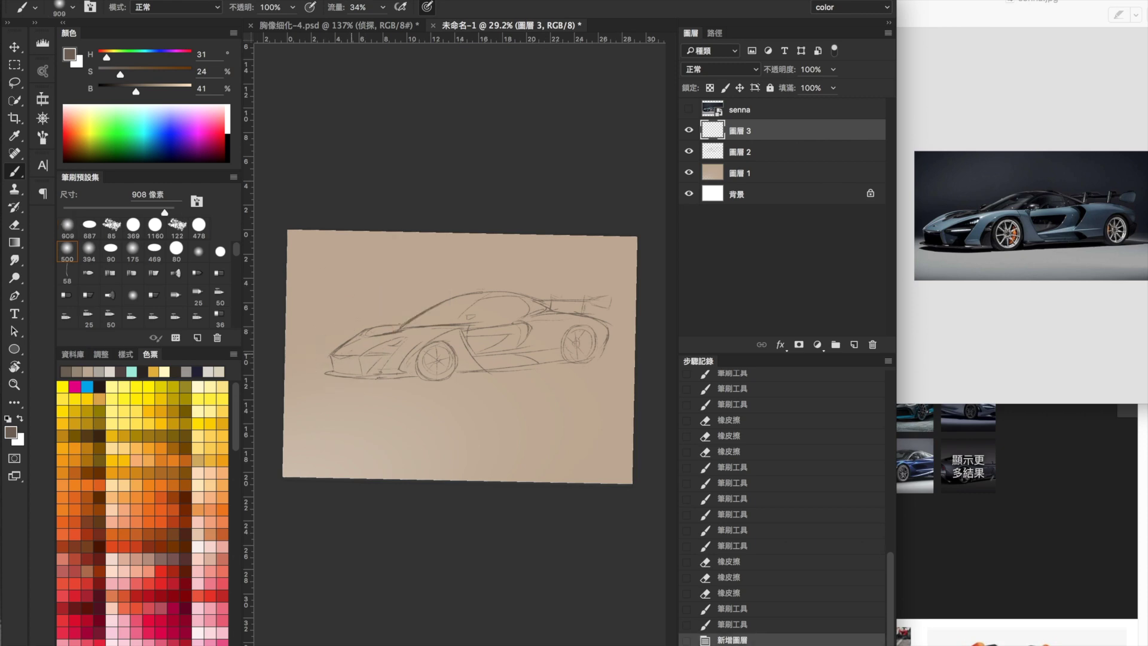
pyautogui.press('Escape')
pyautogui.press('super+[')
# Step: Block in the car's nose, fender and roof in flat grey, and adjust the tone with Hue/Saturation
pyautogui.moveTo(338, 364)
pyautogui.mouseDown()
pyautogui.moveTo(407, 328)
pyautogui.moveTo(359, 377)
pyautogui.moveTo(472, 299)
pyautogui.mouseUp()
pyautogui.press('super+u')
pyautogui.press('Return')
pyautogui.press('super+equal')
pyautogui.press('super+equal')
pyautogui.moveTo(514, 267); pyautogui.dragTo(616, 269)
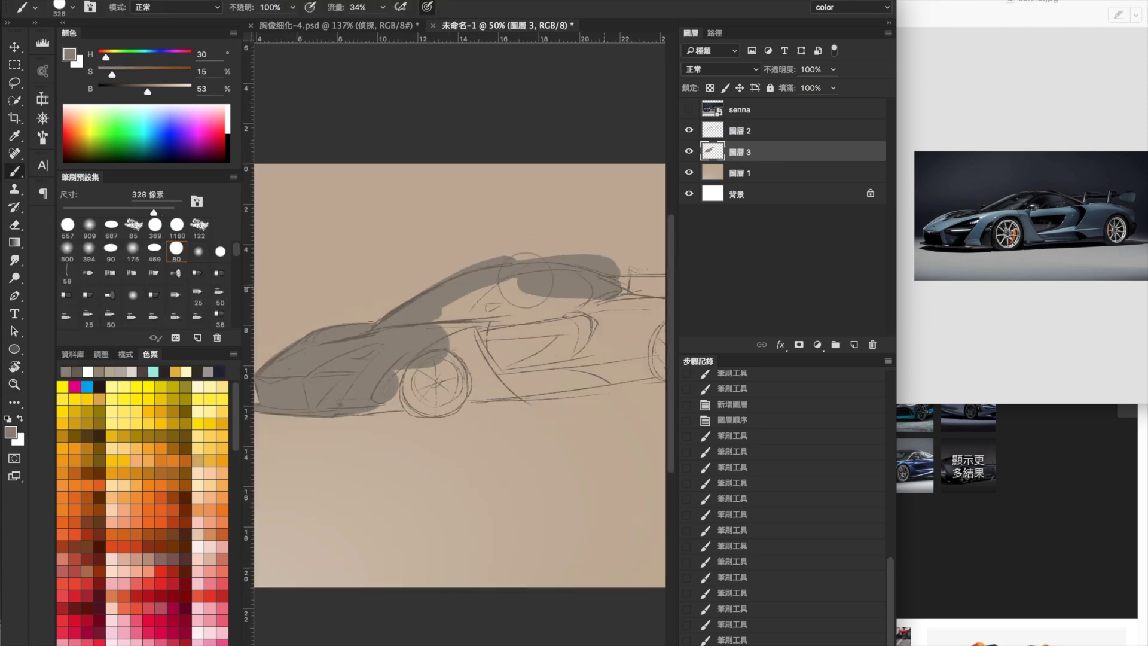
# Step: Fill the rest of the car silhouette in flat grey, covering the doors, sill, wheels, rear body and wing
pyautogui.moveTo(538, 287); pyautogui.dragTo(418, 382)
pyautogui.moveTo(519, 356); pyautogui.dragTo(400, 374)
pyautogui.moveTo(508, 394); pyautogui.dragTo(592, 329)
pyautogui.moveTo(460, 388); pyautogui.dragTo(610, 310)
pyautogui.moveTo(478, 281); pyautogui.dragTo(622, 287)
pyautogui.moveTo(334, 382); pyautogui.dragTo(532, 311)
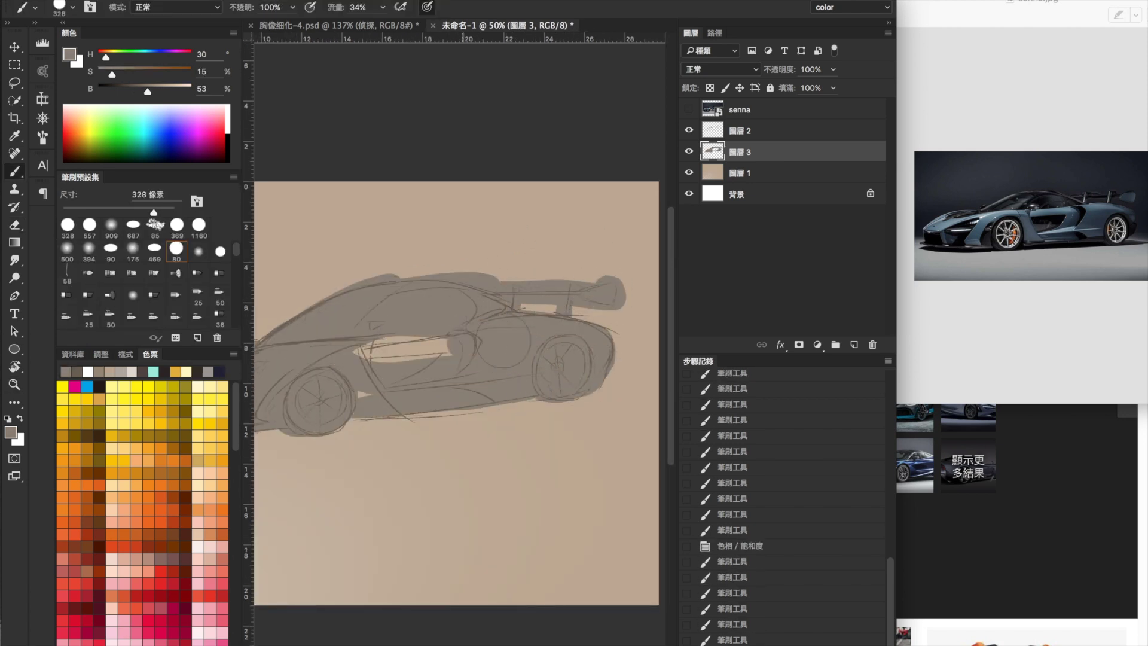
pyautogui.moveTo(359, 359); pyautogui.dragTo(415, 401)
# Step: Erase the grey overspill around the silhouette, trimming the rear wing, underside, wheels and nose to the sketch lines
pyautogui.press('e')
pyautogui.moveTo(583, 318); pyautogui.dragTo(589, 315)
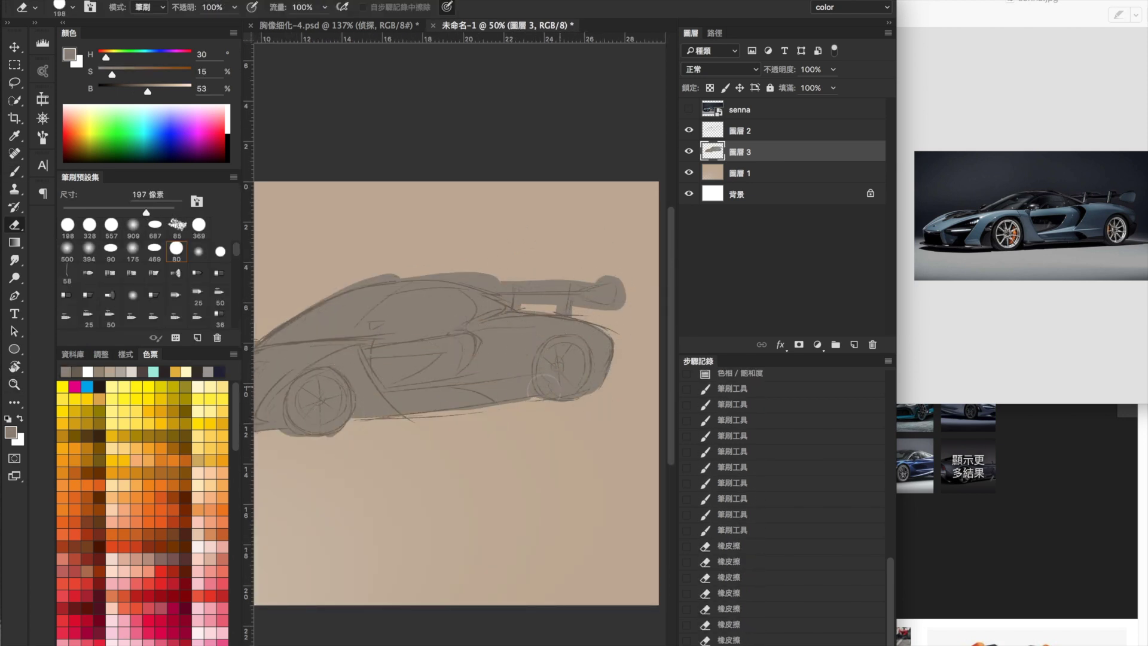
pyautogui.click(444, 412)
pyautogui.hscroll(-3, 407, 410)
pyautogui.press('b')
pyautogui.hscroll(-3, 455, 371)
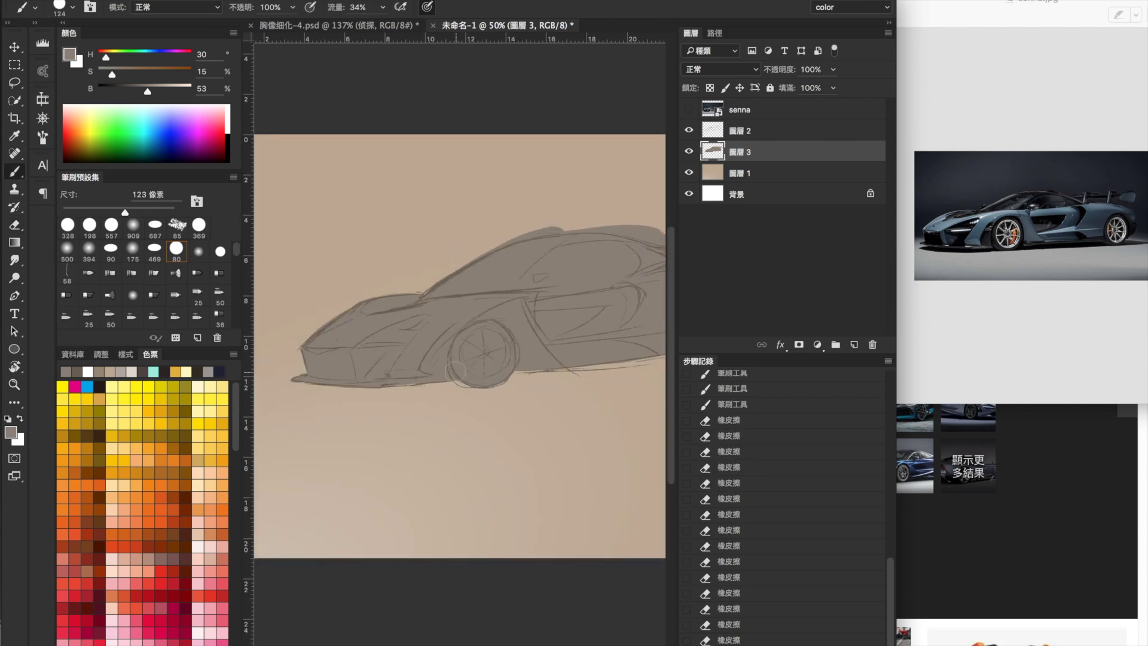
pyautogui.press('r')
pyautogui.moveTo(439, 286); pyautogui.dragTo(346, 218)
pyautogui.press('e')
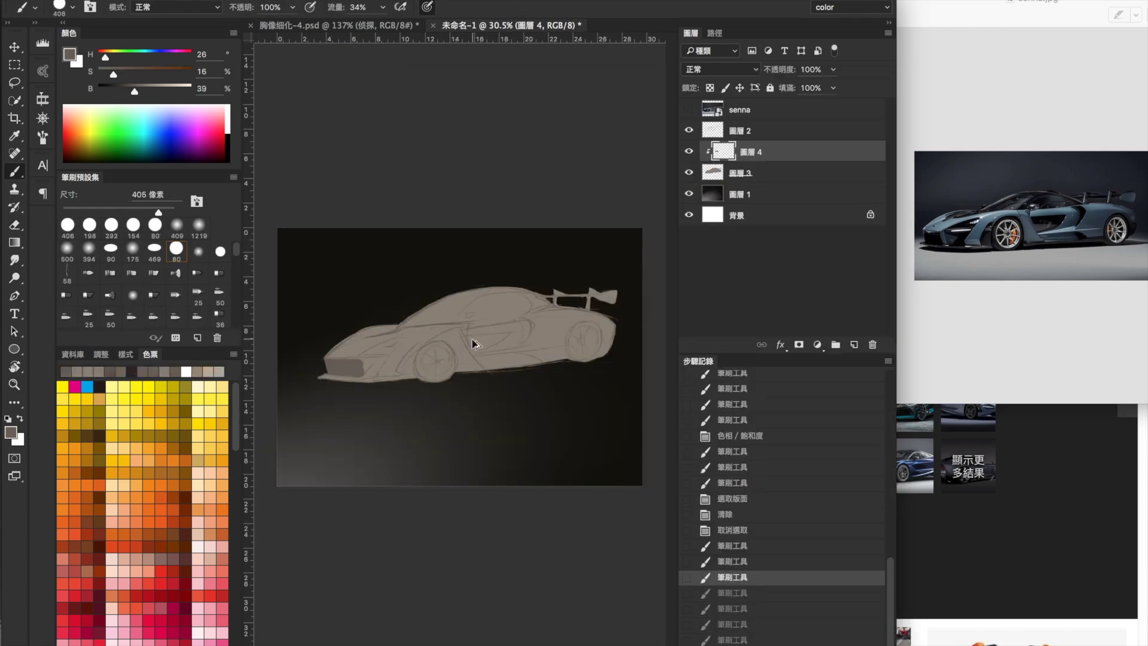
# Step: Paint the hood and front fender in a darker brown on the clipped 圖層 4, trimming the shapes with the eraser
pyautogui.moveTo(397, 308)
pyautogui.mouseDown()
pyautogui.moveTo(328, 353)
pyautogui.moveTo(436, 326)
pyautogui.mouseUp()
pyautogui.moveTo(406, 353); pyautogui.dragTo(460, 323)
pyautogui.press('e')
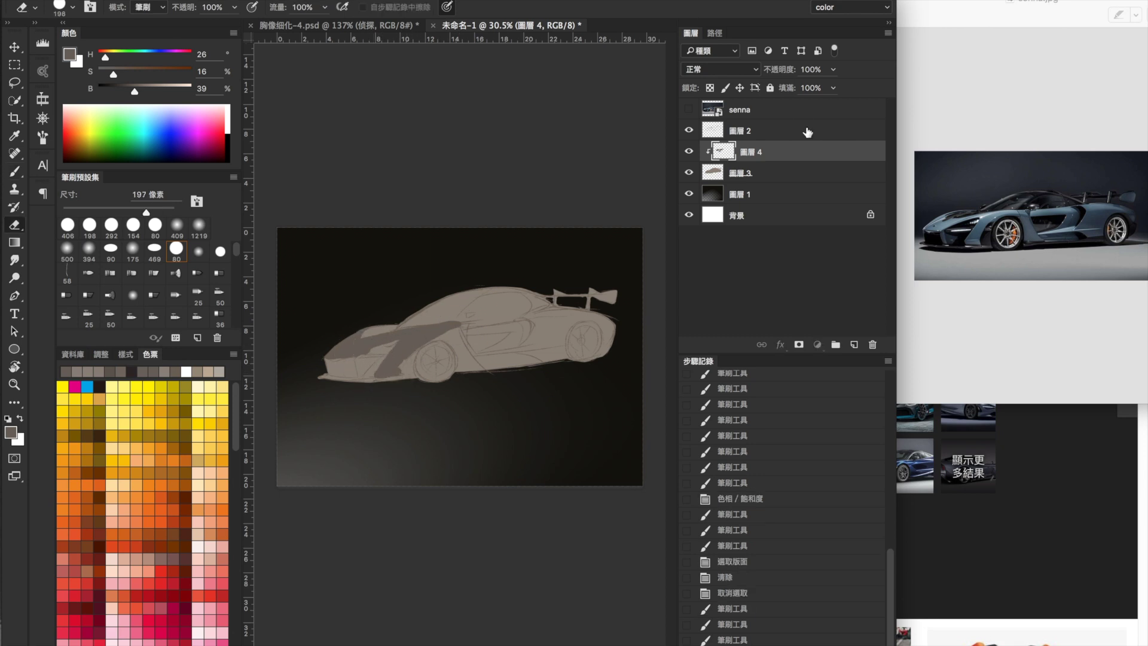
pyautogui.moveTo(418, 347)
pyautogui.mouseDown()
pyautogui.moveTo(472, 376)
pyautogui.moveTo(502, 361)
pyautogui.mouseUp()
pyautogui.press('b')
pyautogui.press('e')
pyautogui.press('b')
pyautogui.press('e')
pyautogui.press('b')
# Step: Add a clipped layer and paint the side body and rear fender in the same darker brown
pyautogui.press('super+alt+shift+n')
pyautogui.press('super+alt+g')
pyautogui.moveTo(460, 323)
pyautogui.mouseDown()
pyautogui.moveTo(514, 347)
pyautogui.moveTo(487, 358)
pyautogui.moveTo(508, 340)
pyautogui.moveTo(568, 365)
pyautogui.mouseUp()
pyautogui.moveTo(556, 322)
pyautogui.mouseDown()
pyautogui.moveTo(628, 335)
pyautogui.moveTo(513, 321)
pyautogui.mouseUp()
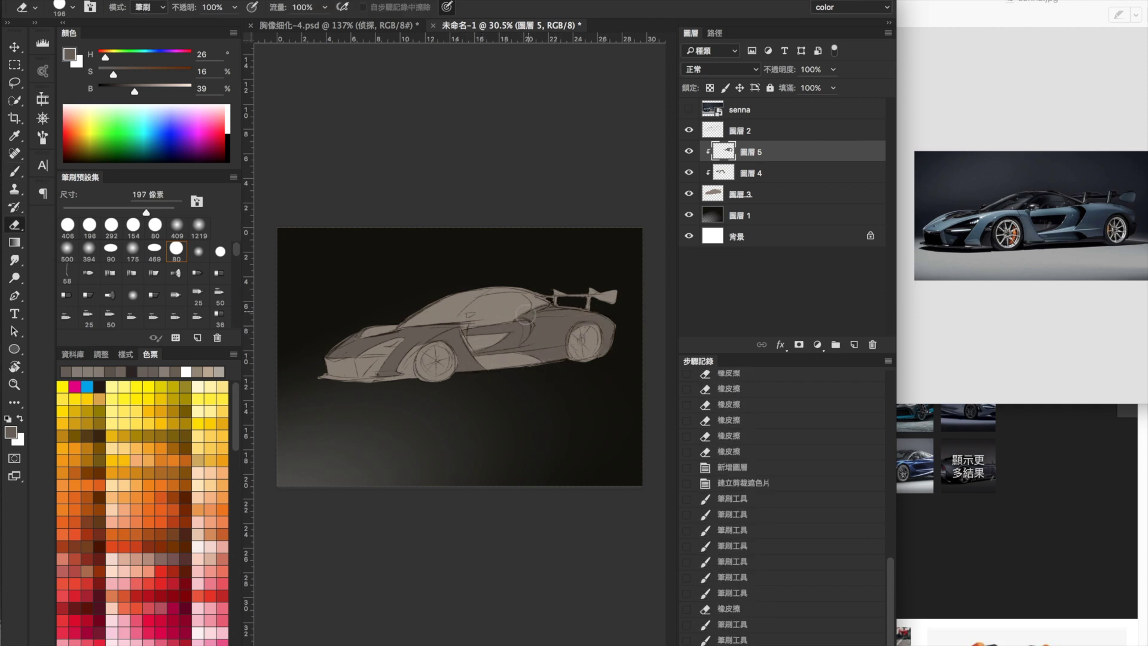
# Step: Add a clipped layer directly above 圖層 3 and paint the windows and other dark areas in dark grey
pyautogui.hotkey('alt', '[')
pyautogui.hotkey('alt', '[')
pyautogui.press('super+alt+shift+n')
pyautogui.press('super+alt+g')
pyautogui.keyDown('alt'); pyautogui.click(410, 273); pyautogui.keyUp('alt')
pyautogui.moveTo(423, 264); pyautogui.dragTo(514, 310)
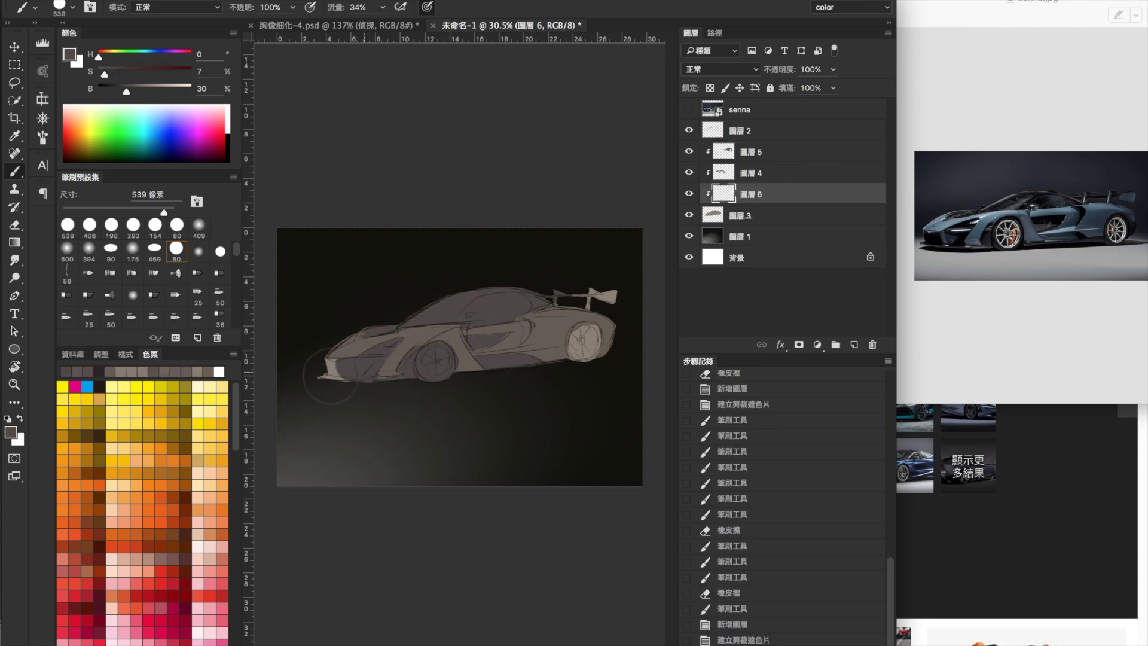
# Step: Give 圖層 4 a layer mask made from its painted shape, and set the brush flow to 100%
pyautogui.click(771, 173)
pyautogui.moveTo(456, 323); pyautogui.dragTo(449, 322)
pyautogui.moveTo(358, 326)
pyautogui.mouseDown()
pyautogui.moveTo(376, 332)
pyautogui.moveTo(323, 359)
pyautogui.mouseUp()
pyautogui.press('super+alt+m')
pyautogui.click(131, 367)
pyautogui.hotkey('shift', '0')
# Step: Paint light highlights along the hood and front fender on 圖層 4, and choose a brush for refining them
pyautogui.moveTo(413, 314); pyautogui.dragTo(335, 365)
pyautogui.moveTo(395, 326)
pyautogui.mouseDown()
pyautogui.moveTo(454, 332)
pyautogui.moveTo(478, 311)
pyautogui.moveTo(447, 330)
pyautogui.mouseUp()
pyautogui.moveTo(329, 376)
pyautogui.mouseDown()
pyautogui.moveTo(412, 359)
pyautogui.moveTo(461, 385)
pyautogui.mouseUp()
pyautogui.rightClick(460, 384)
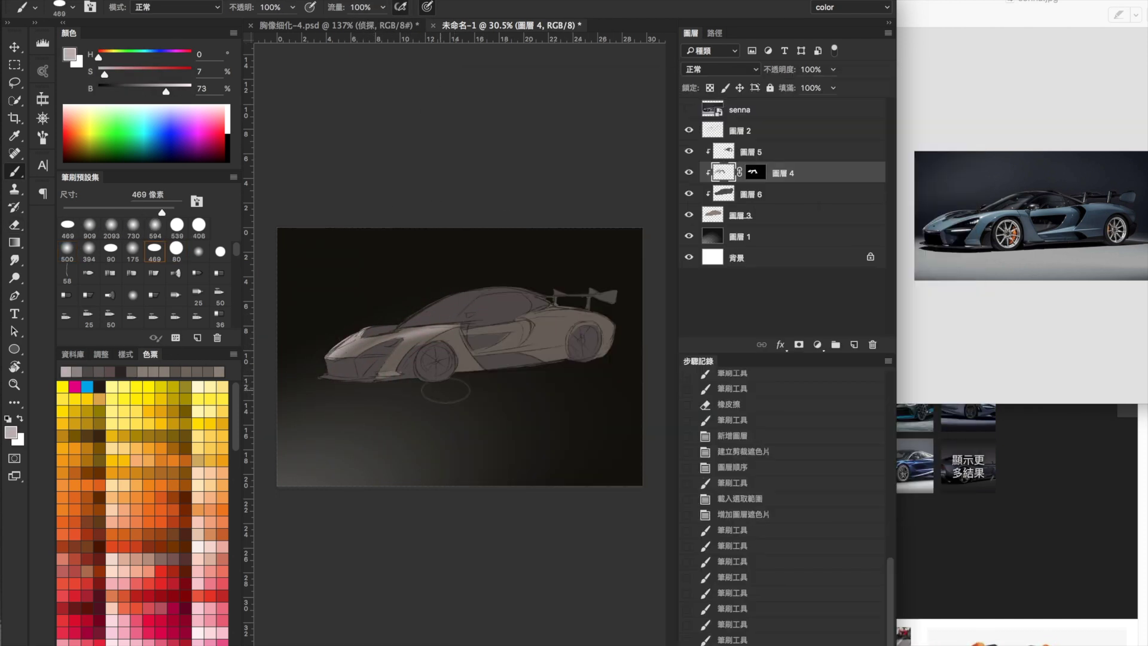
pyautogui.click(409, 360)
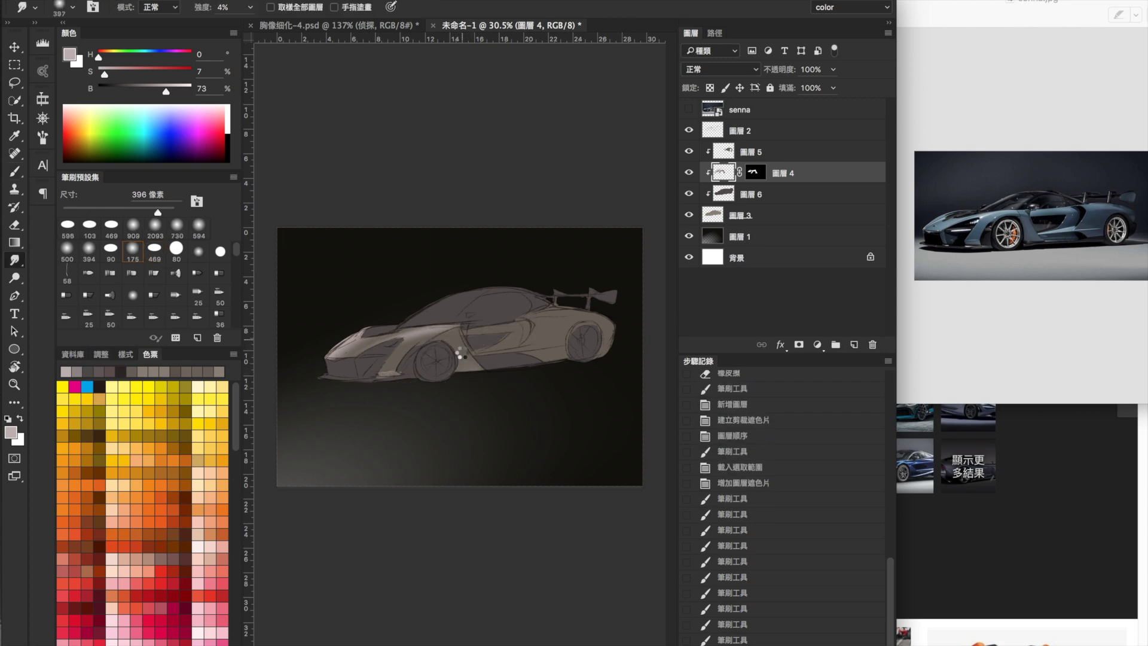
# Step: Soften the hood and fender highlights on 圖層 4 with a soft brush, lowering the brush opacity to 20%
pyautogui.rightClick(538, 269)
pyautogui.doubleClick(479, 192)
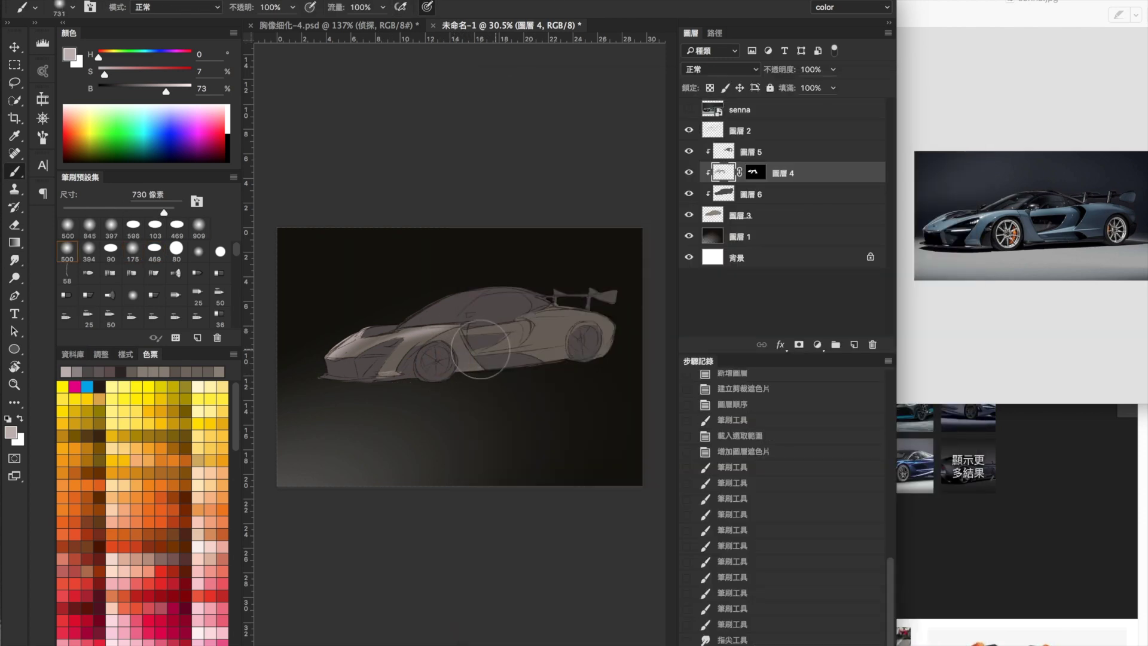
pyautogui.moveTo(418, 352); pyautogui.dragTo(410, 346)
pyautogui.press('2')
pyautogui.scroll(3, 355, 353)
pyautogui.moveTo(447, 297); pyautogui.dragTo(364, 225)
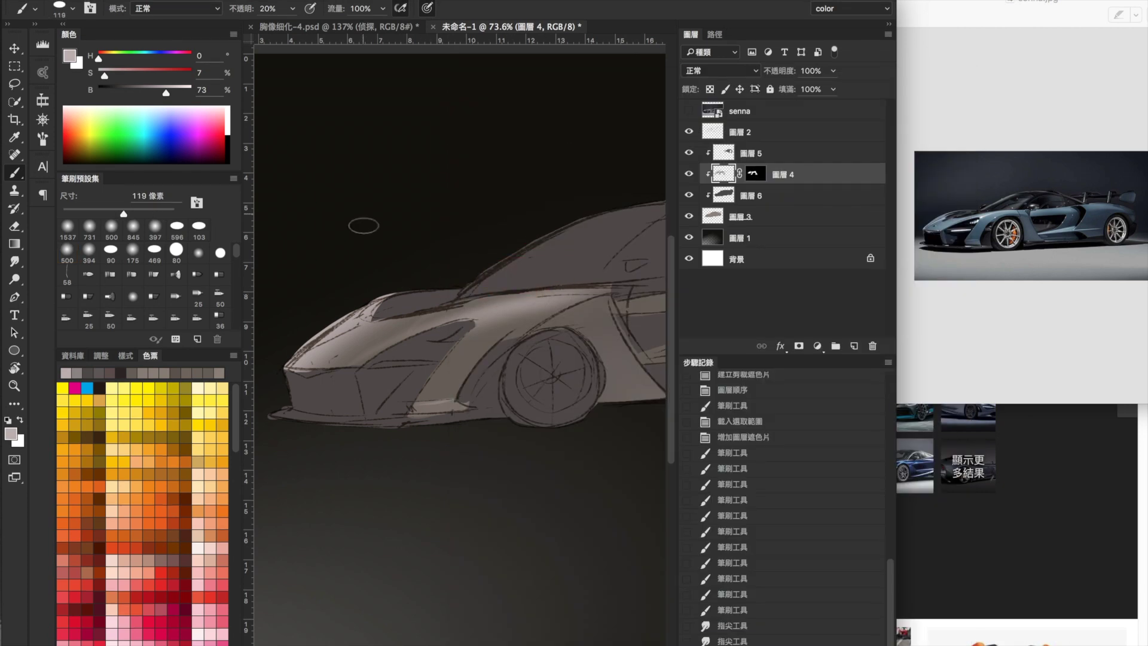
# Step: Hide the 圖層 2 line sketch and paint a sampled dark grey along the hood edge of the nose
pyautogui.keyDown('alt'); pyautogui.click(384, 308); pyautogui.keyUp('alt')
pyautogui.click(688, 132)
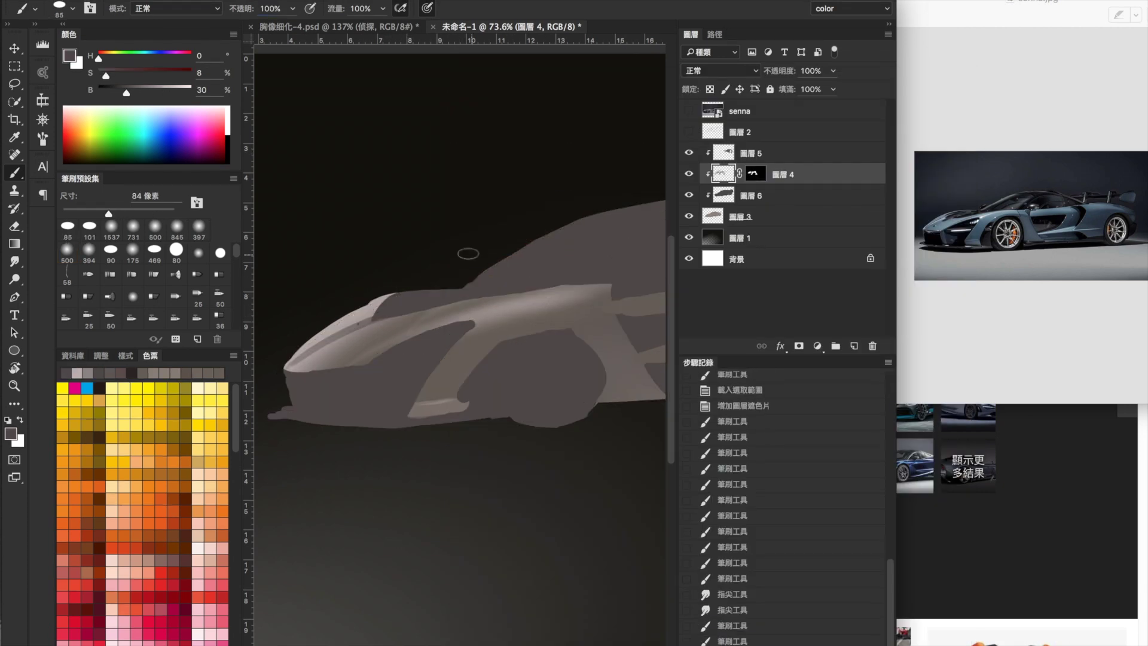
pyautogui.moveTo(464, 249); pyautogui.dragTo(419, 335)
pyautogui.moveTo(298, 421)
pyautogui.mouseDown()
pyautogui.moveTo(374, 326)
pyautogui.moveTo(368, 335)
pyautogui.moveTo(400, 318)
pyautogui.moveTo(353, 333)
pyautogui.moveTo(394, 328)
pyautogui.moveTo(353, 361)
pyautogui.moveTo(373, 343)
pyautogui.moveTo(373, 390)
pyautogui.moveTo(437, 245)
pyautogui.moveTo(421, 267)
pyautogui.moveTo(419, 253)
pyautogui.moveTo(395, 439)
pyautogui.mouseUp()
# Step: Refine the tones along the nose and the headlight's upper contour with sampled colors and a smaller brush
pyautogui.keyDown('alt'); pyautogui.click(353, 333); pyautogui.keyUp('alt')
pyautogui.press('[')
pyautogui.press('[')
pyautogui.press('[')
pyautogui.press('[')
pyautogui.press('[')
pyautogui.press('[')
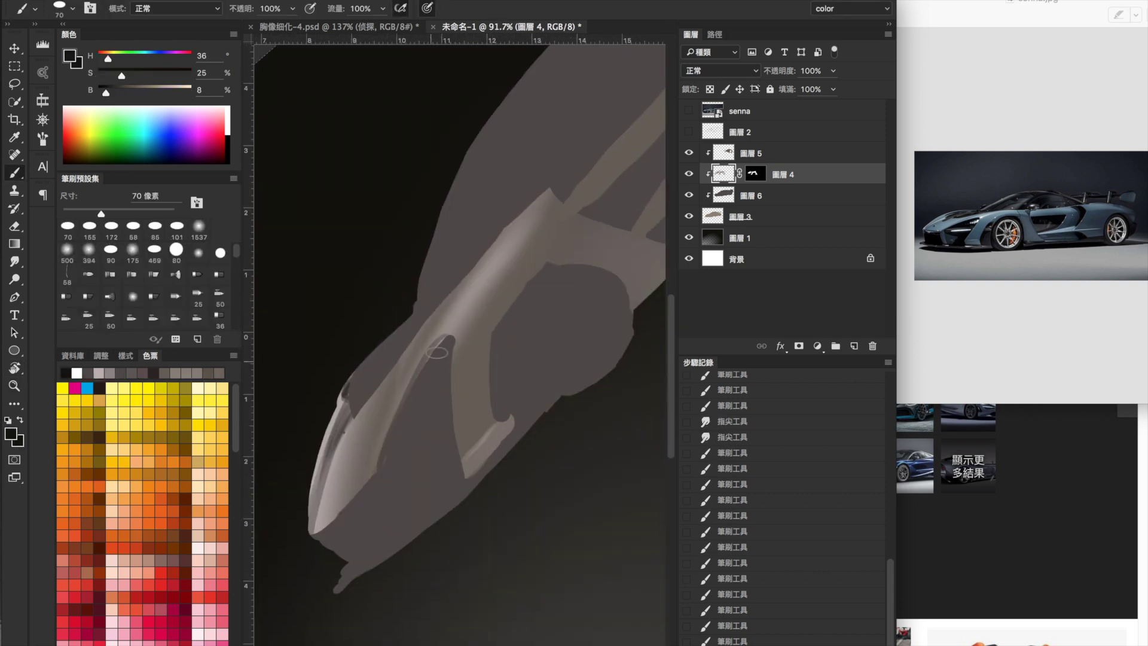
pyautogui.moveTo(442, 345); pyautogui.dragTo(440, 341)
pyautogui.keyDown('alt'); pyautogui.click(441, 340); pyautogui.keyUp('alt')
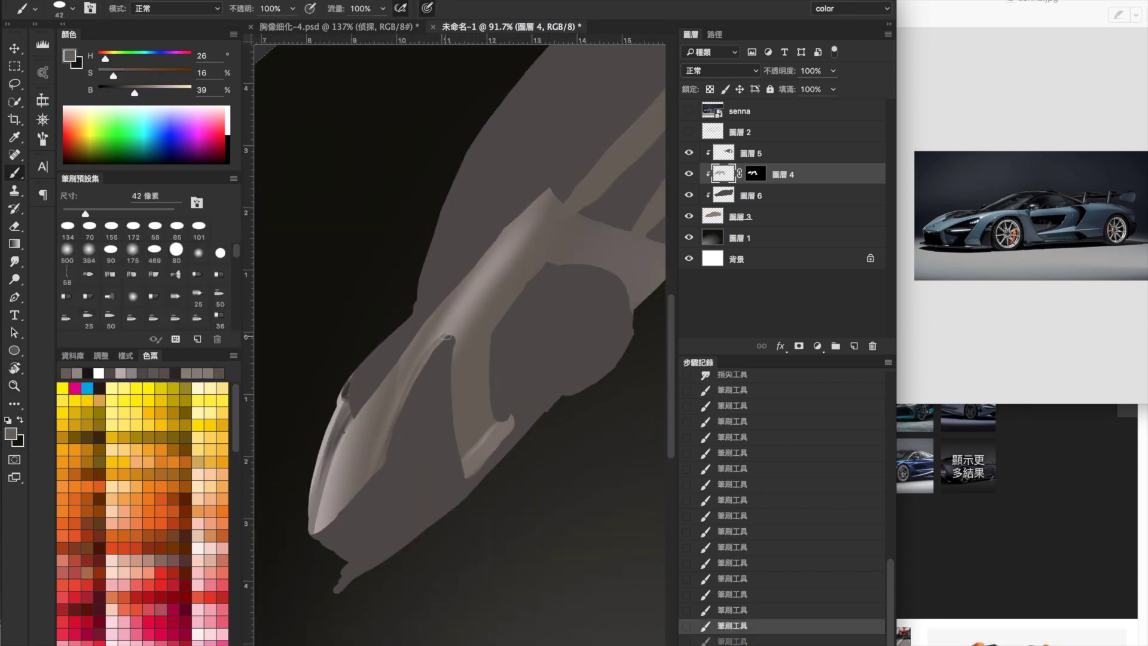
pyautogui.hotkey('shift', 'alt', 'm')
pyautogui.press('[')
pyautogui.press('[')
pyautogui.press('[')
pyautogui.press('[')
pyautogui.press('[')
pyautogui.press('[')
pyautogui.press('[')
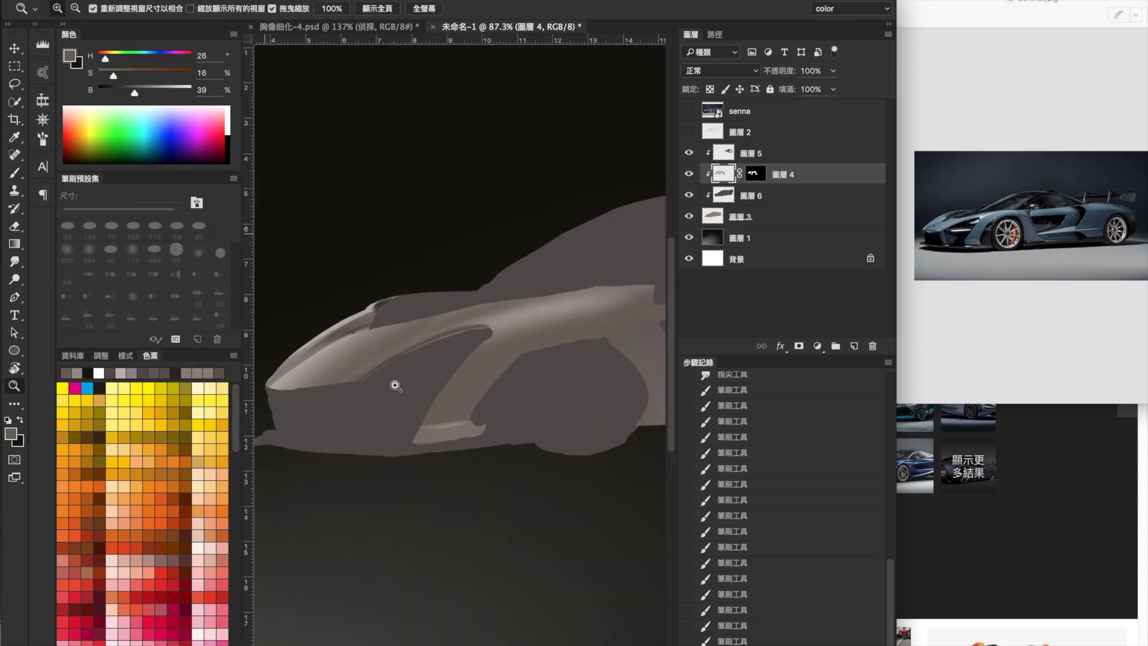
# Step: Rework the 圖層 4 mask around the nose with the default colors, and return to its pixels with a sampled tone
pyautogui.rightClick(392, 389)
pyautogui.hotkey('ctrl', '\\')
pyautogui.press('d')
pyautogui.click(718, 177)
pyautogui.keyDown('alt'); pyautogui.click(345, 341); pyautogui.keyUp('alt')
pyautogui.hotkey('shift', 'alt', 'n')
pyautogui.scroll(3, 341, 334)
# Step: Compare the layers by toggling their visibility, and refine the 圖層 4 mask with the default black and white
pyautogui.click(689, 196)
pyautogui.click(689, 196)
pyautogui.click(689, 152)
pyautogui.hotkey('ctrl', '\\')
pyautogui.press('d')
pyautogui.press('r')
pyautogui.moveTo(525, 205); pyautogui.dragTo(441, 377)
pyautogui.press('e')
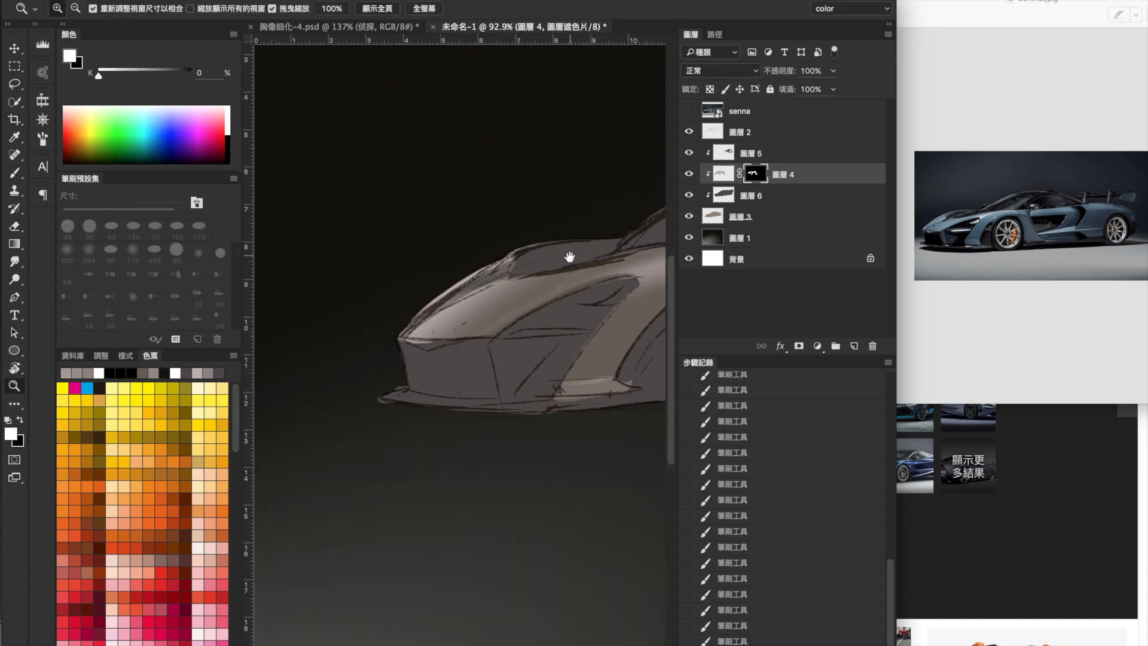
# Step: Lighten the hood and front fender on 圖層 4 using a soft brush
pyautogui.scroll(3, 530, 284)
pyautogui.moveTo(530, 284); pyautogui.dragTo(468, 285)
pyautogui.rightClick(469, 285)
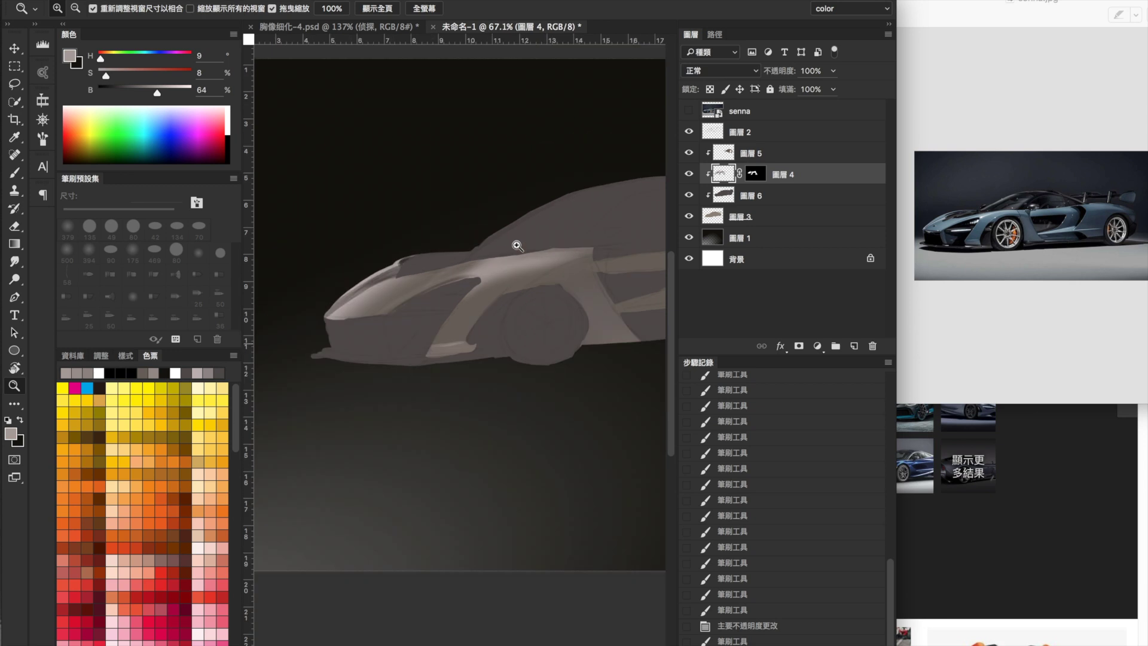
pyautogui.press('z')
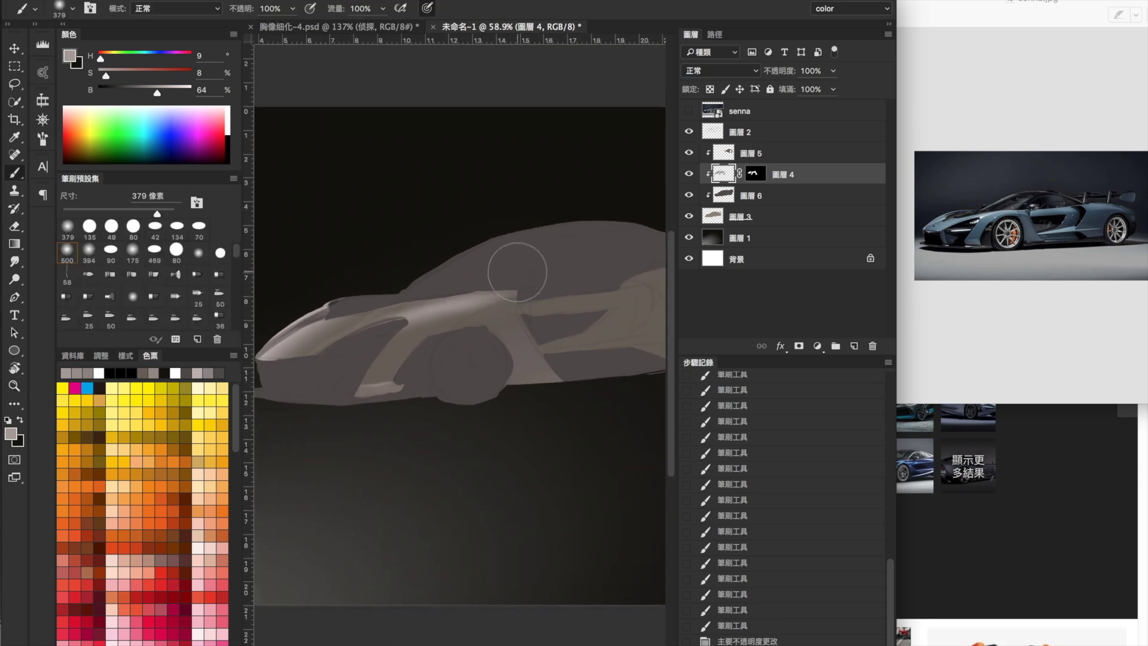
# Step: Duplicate 圖層 4 as a clipped layer, clear the copy's pixels while keeping its mask, and hide 圖層 5
pyautogui.hotkey('ctrl', 'j')
pyautogui.hotkey('ctrl', 'alt', 'g')
pyautogui.hotkey('ctrl', 'a')
pyautogui.press('Delete')
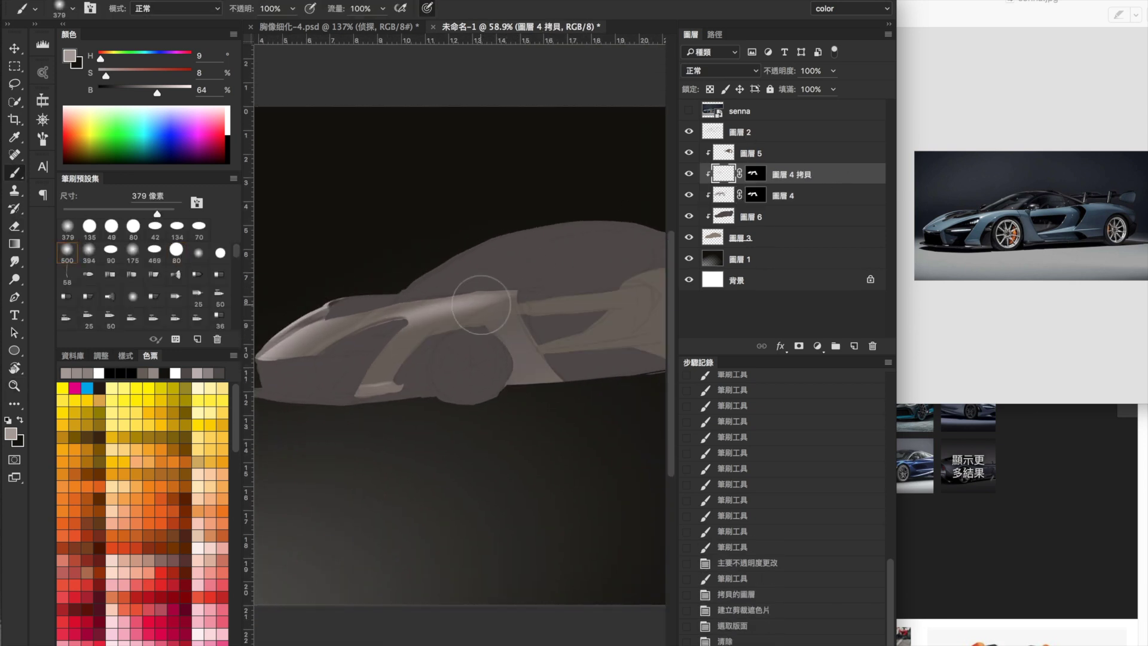
pyautogui.click(688, 153)
pyautogui.hotkey('ctrl', 'd')
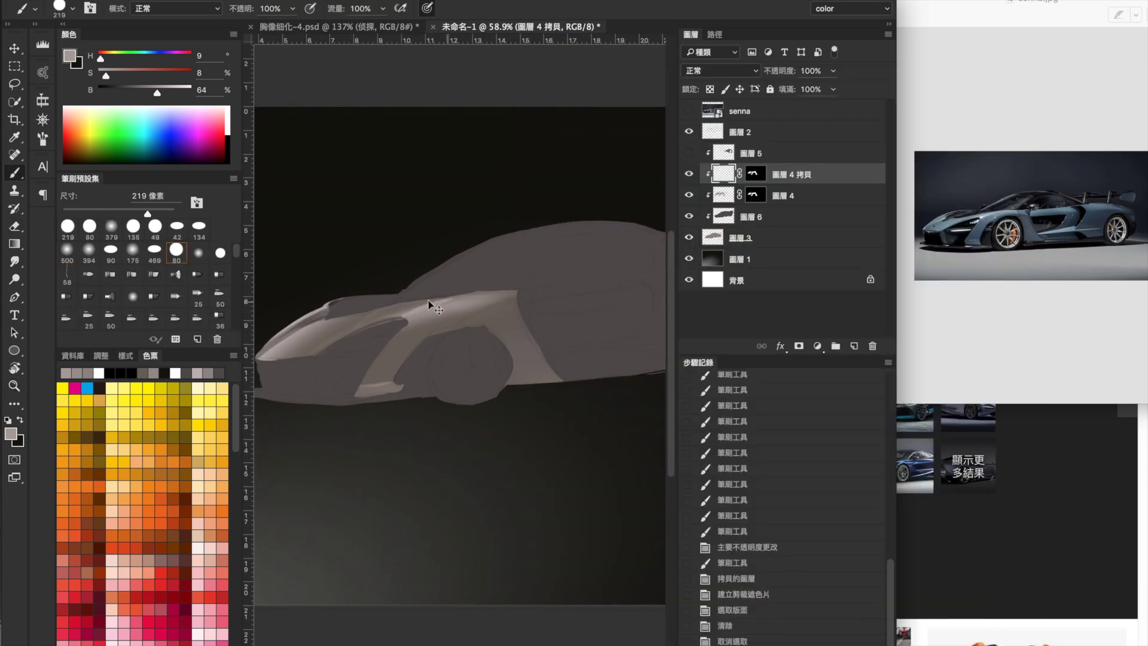
# Step: Rotate the canvas and paint sampled light and dark reflection bands along the front fender on 圖層 4 拷貝
pyautogui.press('r')
pyautogui.moveTo(538, 297)
pyautogui.mouseDown()
pyautogui.moveTo(394, 357)
pyautogui.moveTo(384, 328)
pyautogui.moveTo(467, 272)
pyautogui.moveTo(455, 287)
pyautogui.mouseUp()
pyautogui.keyDown('alt'); pyautogui.click(412, 323); pyautogui.keyUp('alt')
pyautogui.moveTo(472, 263); pyautogui.dragTo(445, 299)
pyautogui.keyDown('alt'); pyautogui.click(474, 269); pyautogui.keyUp('alt')
pyautogui.moveTo(460, 281); pyautogui.dragTo(434, 311)
pyautogui.moveTo(455, 287); pyautogui.dragTo(412, 337)
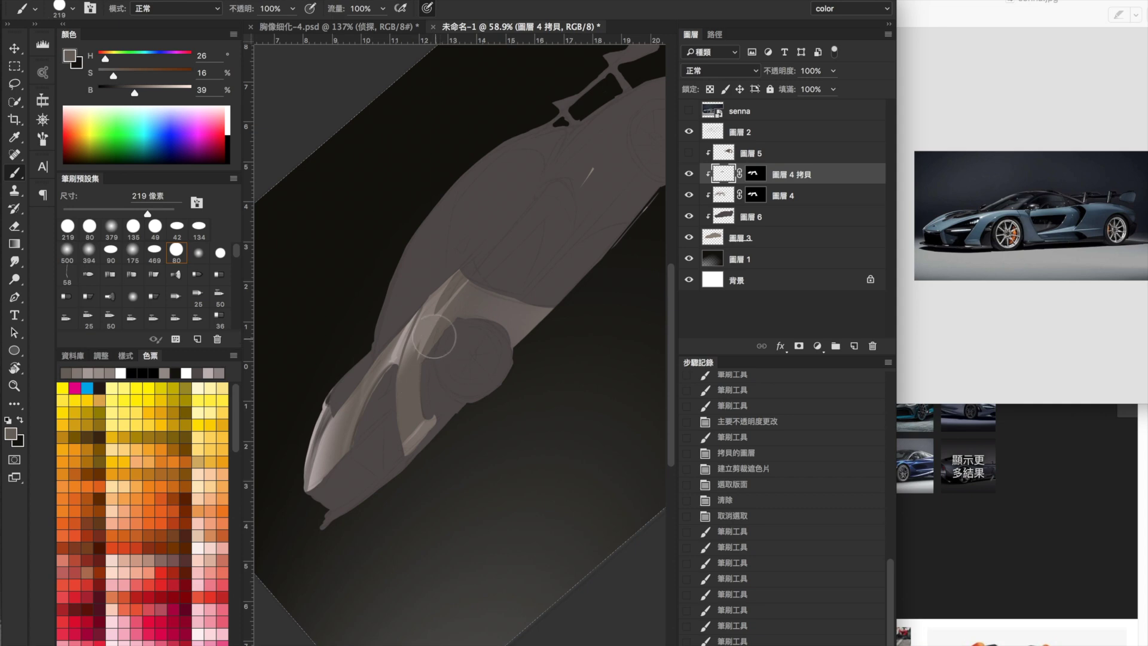
# Step: Lasso the front fender band, paint a soft highlight with a sampled tone inside it, and deselect
pyautogui.press('l')
pyautogui.moveTo(445, 287); pyautogui.dragTo(428, 283)
pyautogui.rightClick(427, 284)
pyautogui.doubleClick(442, 159)
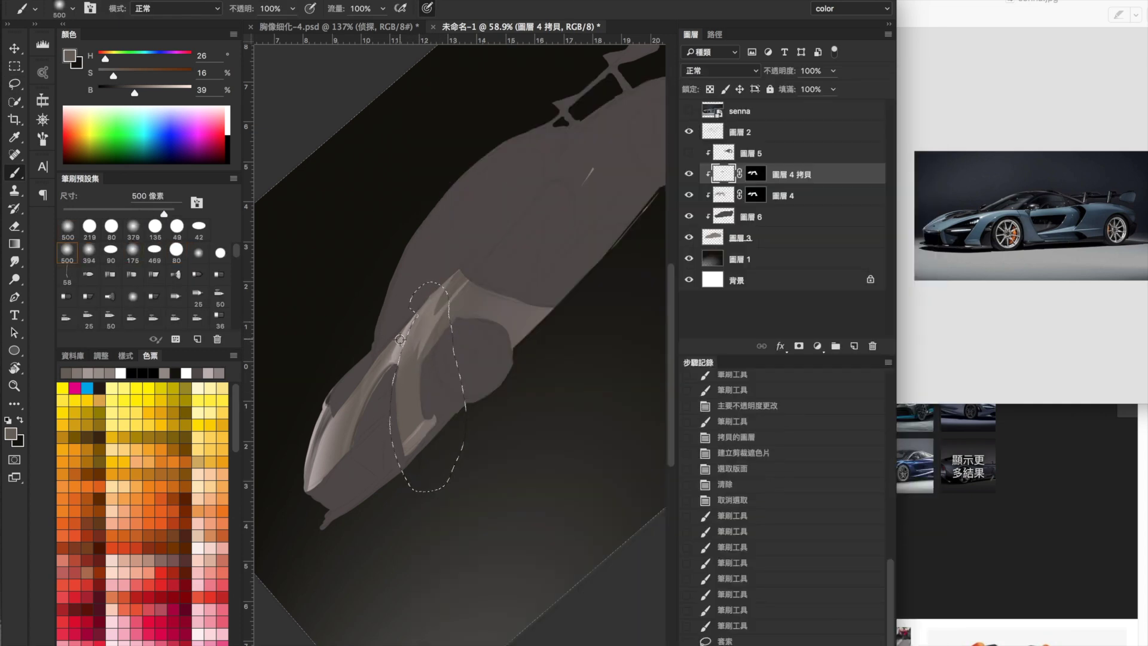
pyautogui.keyDown('alt'); pyautogui.click(400, 339); pyautogui.keyUp('alt')
pyautogui.moveTo(397, 333); pyautogui.dragTo(418, 323)
pyautogui.press('super+d')
# Step: Blend the tonal transitions on the front fender with the Smudge tool
pyautogui.scroll(2, 454, 310)
pyautogui.press('r')
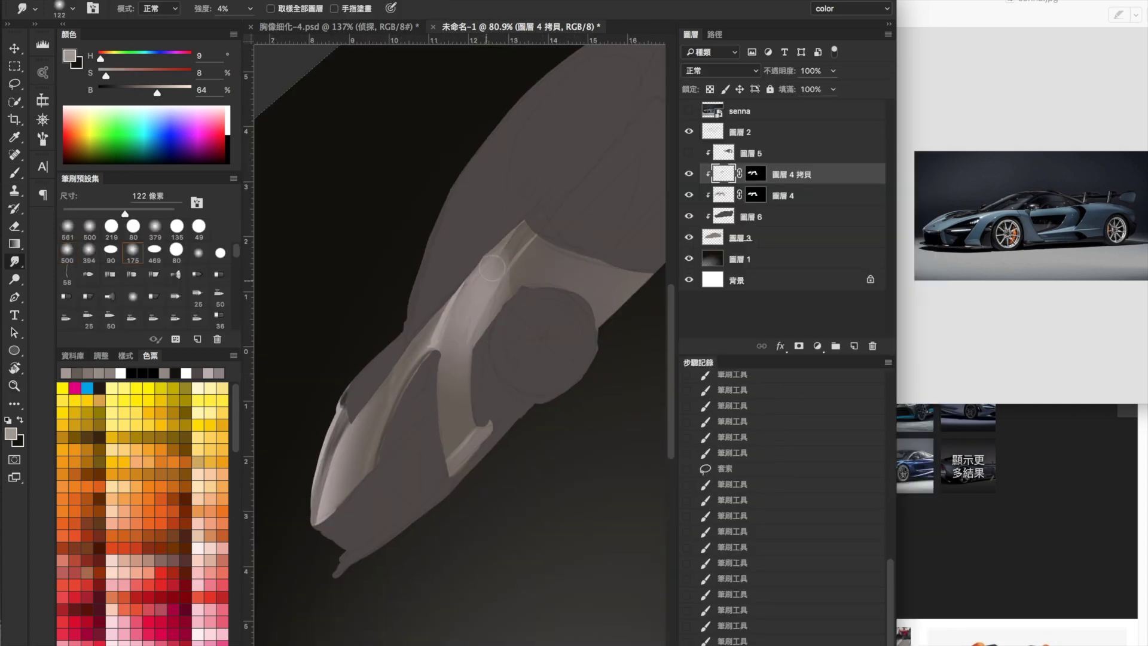
pyautogui.press('b')
pyautogui.scroll(2, 526, 299)
# Step: Set the brush mode to 色彩增值 and shade the fender around the front wheel arch with a sampled brown
pyautogui.rightClick(505, 341)
pyautogui.click(173, 8)
pyautogui.click(149, 72)
pyautogui.keyDown('alt'); pyautogui.click(408, 328); pyautogui.keyUp('alt')
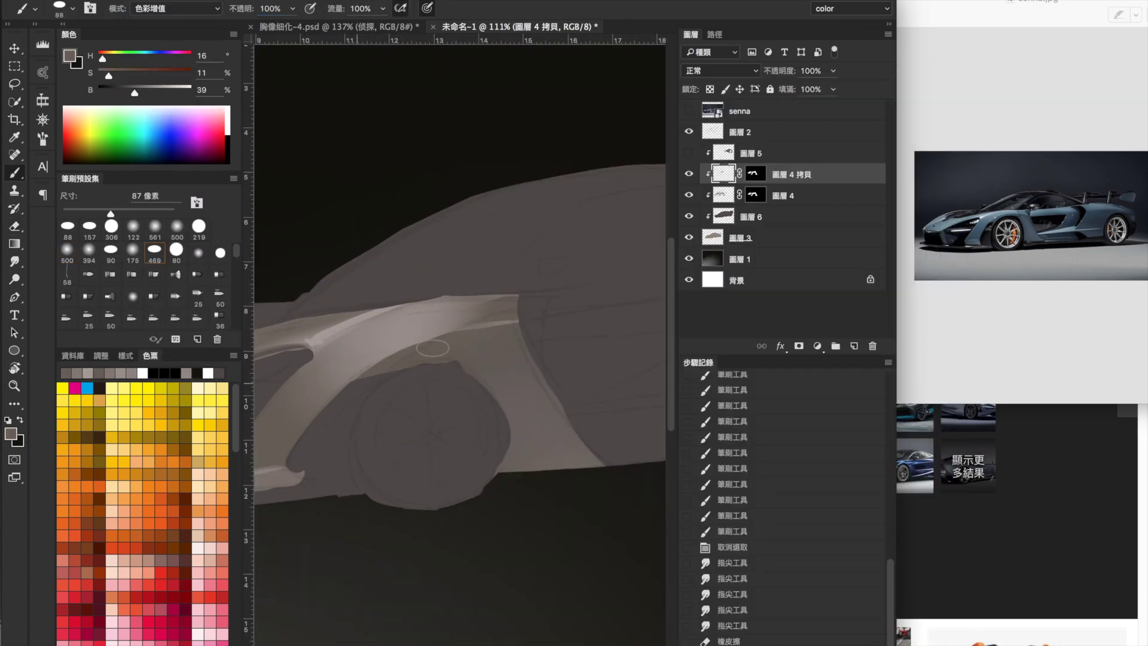
pyautogui.press('r')
pyautogui.moveTo(413, 326); pyautogui.dragTo(507, 279)
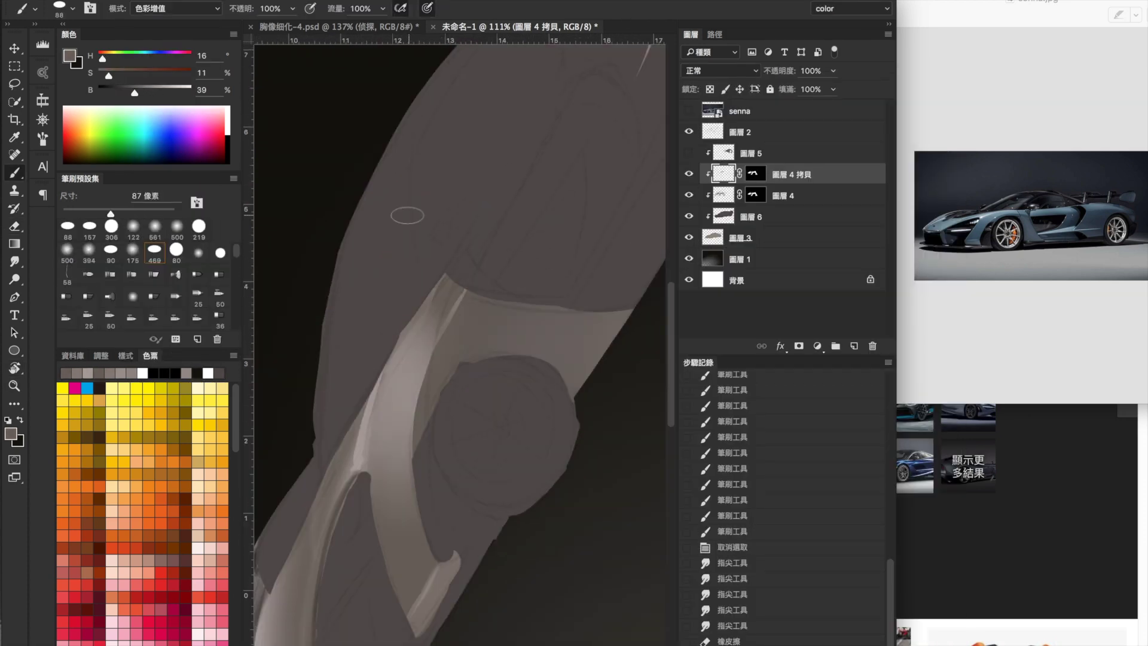
pyautogui.keyDown('alt'); pyautogui.click(454, 334); pyautogui.keyUp('alt')
pyautogui.moveTo(478, 293); pyautogui.dragTo(419, 478)
pyautogui.moveTo(422, 347); pyautogui.dragTo(431, 454)
# Step: Set the brush mode to 正常 and darken the fender edge above the front wheel with a sampled brown and a small hard round brush
pyautogui.press('Escape')
pyautogui.moveTo(533, 363)
pyautogui.mouseDown()
pyautogui.moveTo(365, 308)
pyautogui.moveTo(376, 308)
pyautogui.mouseUp()
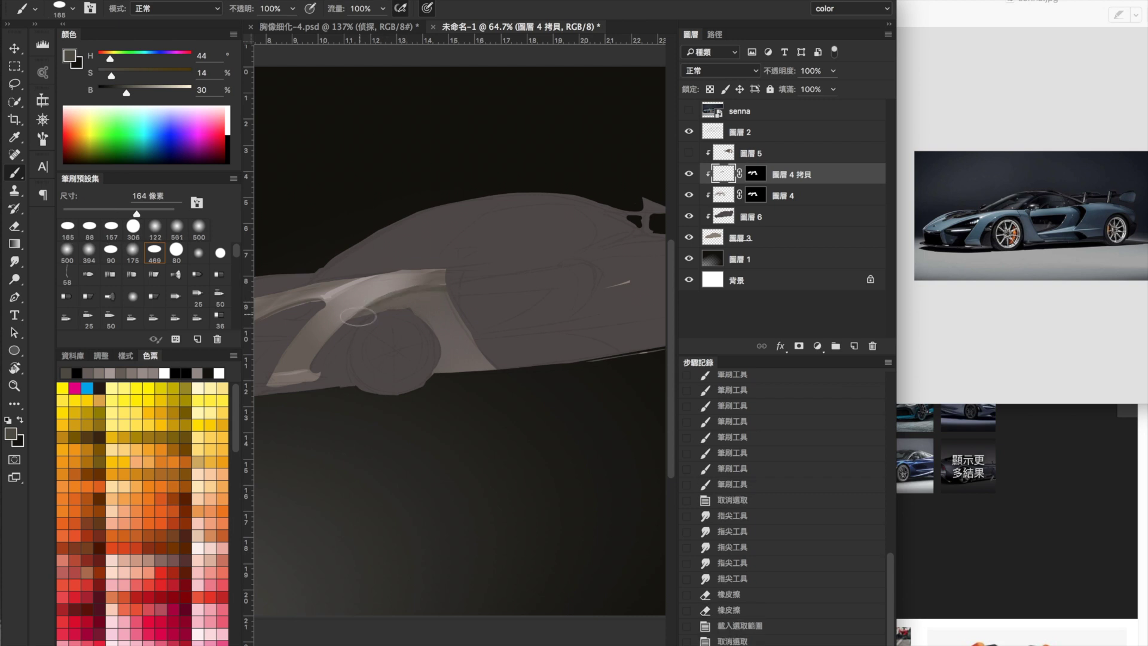
pyautogui.rightClick(409, 269)
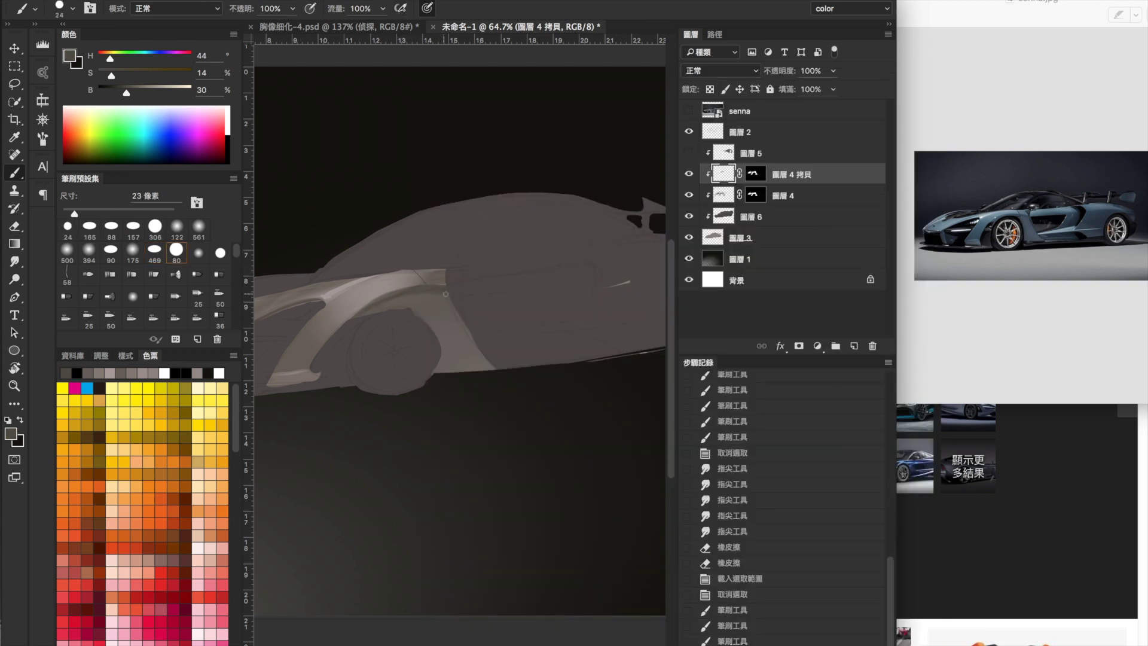
pyautogui.scroll(1, 426, 289)
pyautogui.scroll(-1, 426, 289)
pyautogui.hotkey('ctrl', 'u')
pyautogui.press('Escape')
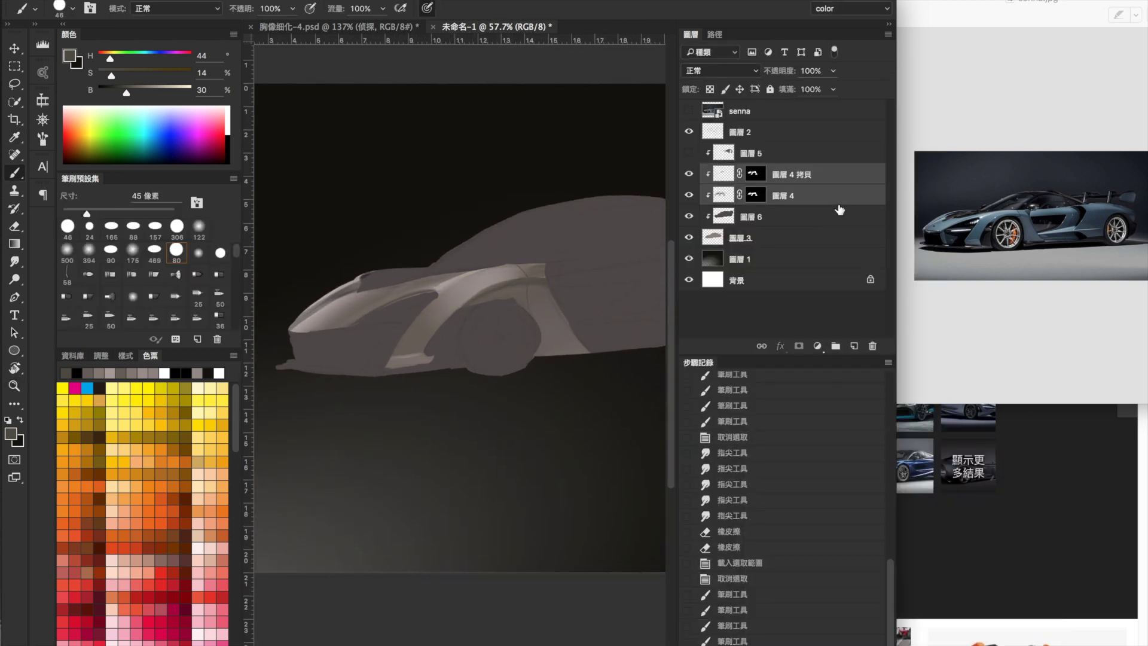
# Step: Merge 圖層 4 拷貝 with 圖層 4 and give the merged layer a mask of the fender shape
pyautogui.keyDown('ctrl'); pyautogui.click(761, 198); pyautogui.keyUp('ctrl')
pyautogui.click(798, 346)
pyautogui.click(724, 174)
# Step: Colorize the fender artwork blue with Hue/Saturation: hue 205, saturation 14, lightness -6
pyautogui.hotkey('ctrl', 'u')
pyautogui.moveTo(808, 527); pyautogui.dragTo(871, 528)
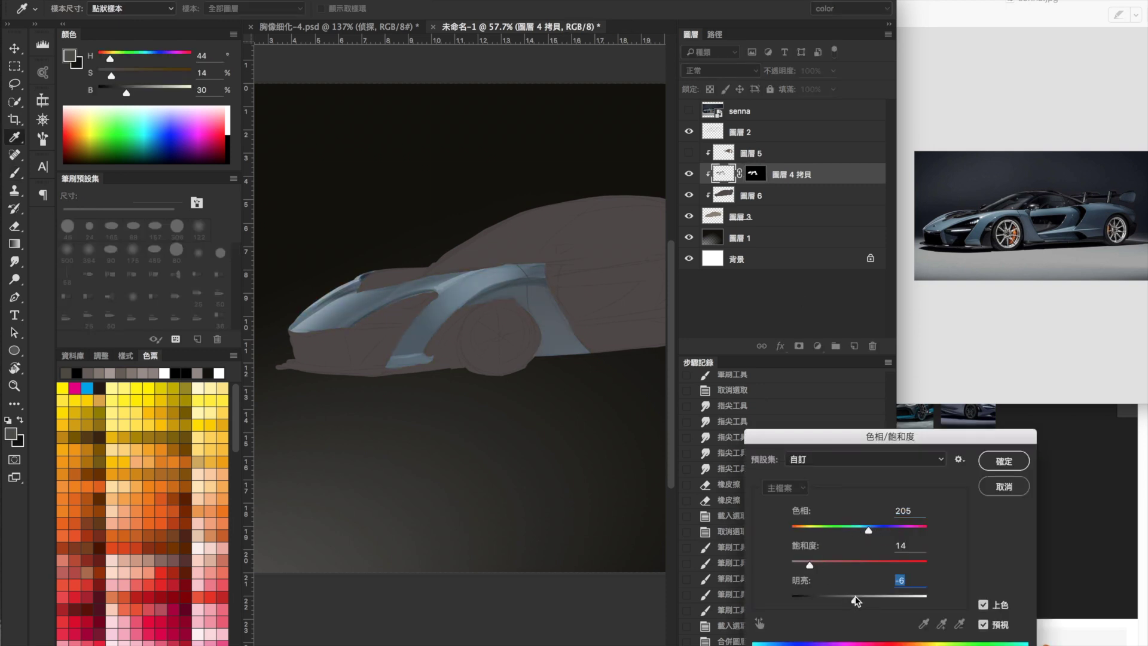
pyautogui.click(1003, 460)
pyautogui.scroll(-1, 561, 254)
# Step: Pick a pale cream (H 49, S 21, B 100) and paint thin highlights along the front fender ridge and wheel arch on 圖層 4 拷貝
pyautogui.hotkey('alt', ']')
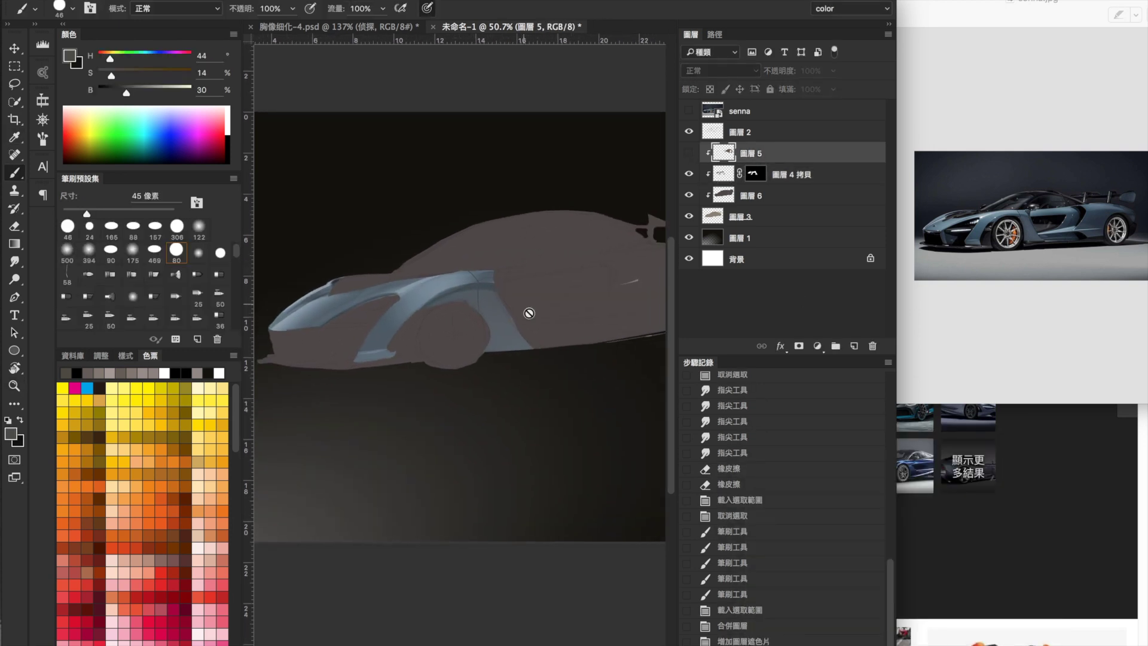
pyautogui.hotkey('alt', '[')
pyautogui.press(']')
pyautogui.press(']')
pyautogui.press(']')
pyautogui.press(']')
pyautogui.press(']')
pyautogui.press(']')
pyautogui.press(']')
pyautogui.press(']')
pyautogui.press(']')
pyautogui.keyDown('ctrl'); pyautogui.keyDown('alt'); pyautogui.keyDown('super'); pyautogui.click(333, 244); pyautogui.keyUp('super'); pyautogui.keyUp('alt'); pyautogui.keyUp('ctrl')
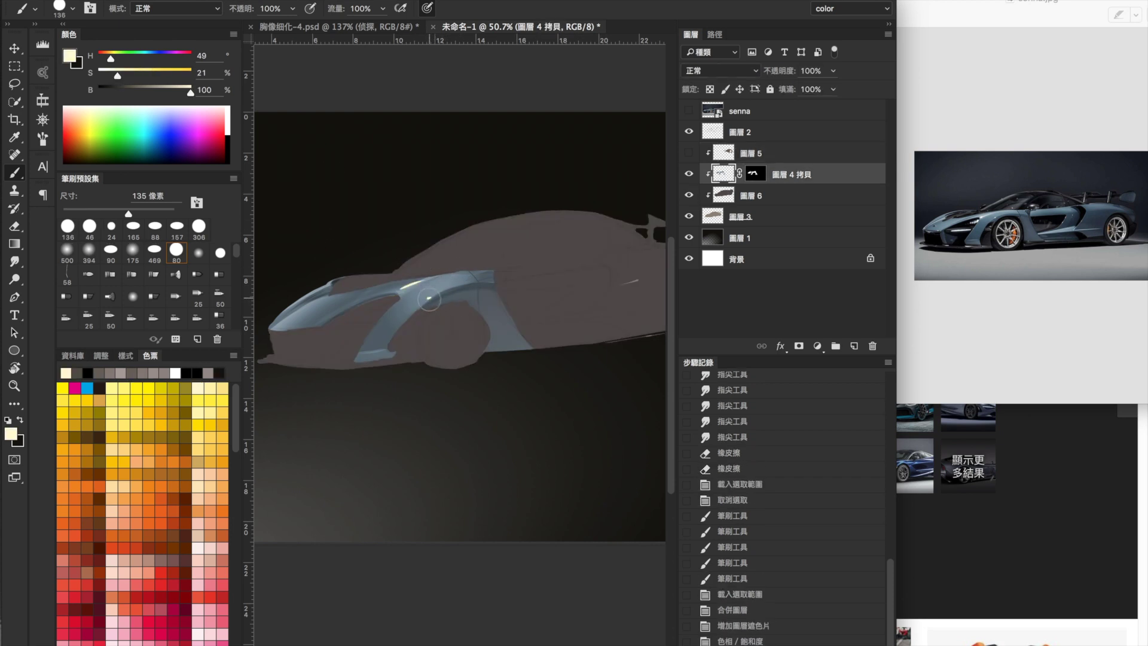
pyautogui.press('[')
pyautogui.press('[')
pyautogui.press('[')
pyautogui.moveTo(424, 295); pyautogui.dragTo(469, 312)
# Step: Shade the upper fender and wheel arch with sampled blues at 30% opacity in 色彩增值 mode, and smudge the transition
pyautogui.keyDown('alt'); pyautogui.click(461, 268); pyautogui.keyUp('alt')
pyautogui.scroll(5, 461, 268)
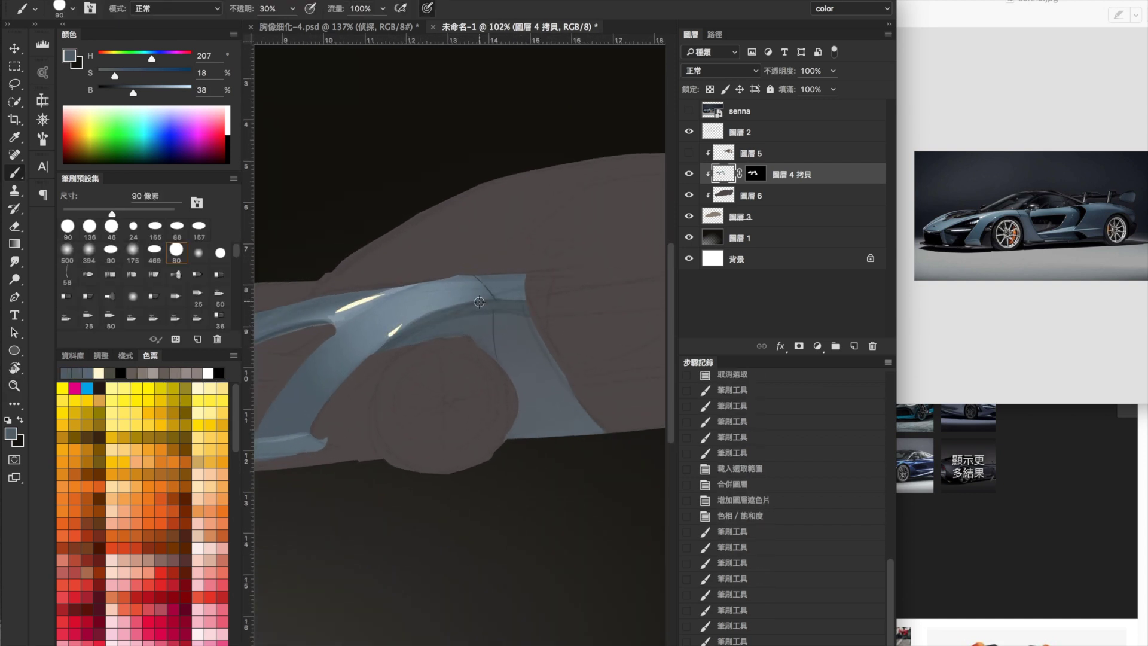
pyautogui.keyDown('alt'); pyautogui.click(398, 339); pyautogui.keyUp('alt')
pyautogui.hotkey('shift', 'alt', 'm')
pyautogui.moveTo(478, 293)
pyautogui.mouseDown()
pyautogui.moveTo(540, 315)
pyautogui.moveTo(477, 303)
pyautogui.mouseUp()
pyautogui.scroll(2, 513, 317)
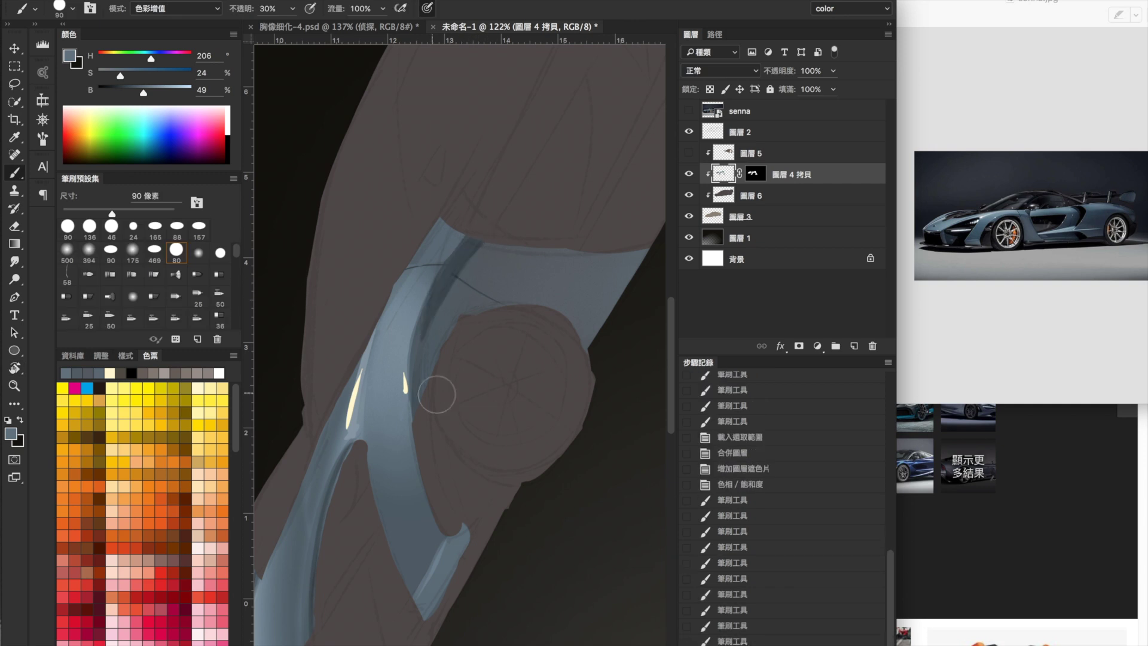
pyautogui.press('r')
pyautogui.moveTo(437, 394); pyautogui.dragTo(456, 296)
# Step: Hide the 圖層 2 sketch and even out the fender surface with a sampled dark blue in 正常 mode
pyautogui.press('b')
pyautogui.keyDown('alt'); pyautogui.click(457, 296); pyautogui.keyUp('alt')
pyautogui.click(176, 8)
pyautogui.click(146, 8)
pyautogui.click(690, 131)
pyautogui.moveTo(456, 263); pyautogui.dragTo(416, 365)
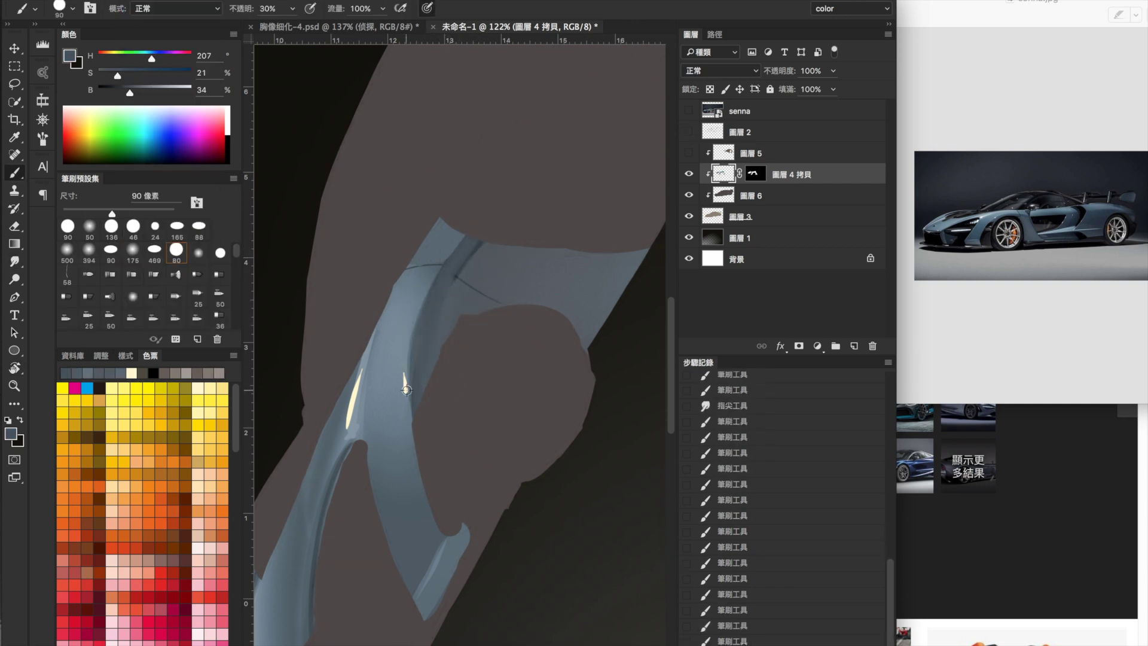
# Step: Extend the sampled cream highlights at 30% opacity along the fender ridge and the wheel arch edge
pyautogui.keyDown('alt'); pyautogui.click(406, 389); pyautogui.keyUp('alt')
pyautogui.moveTo(455, 254); pyautogui.dragTo(439, 282)
pyautogui.scroll(-3, 439, 283)
pyautogui.scroll(3, 439, 283)
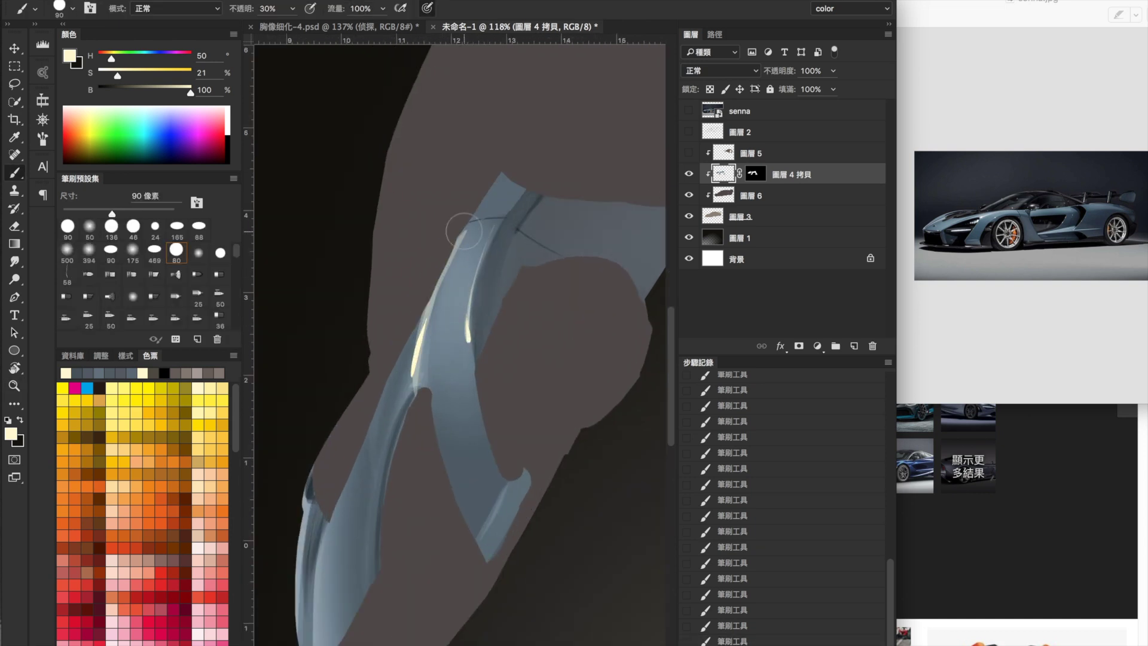
pyautogui.hotkey('ctrl', 'z')
pyautogui.moveTo(441, 265); pyautogui.dragTo(417, 378)
# Step: Refine the fender strip around the vent opening with sampled blues and blend its lower end with the Smudge tool
pyautogui.keyDown('alt'); pyautogui.click(421, 392); pyautogui.keyUp('alt')
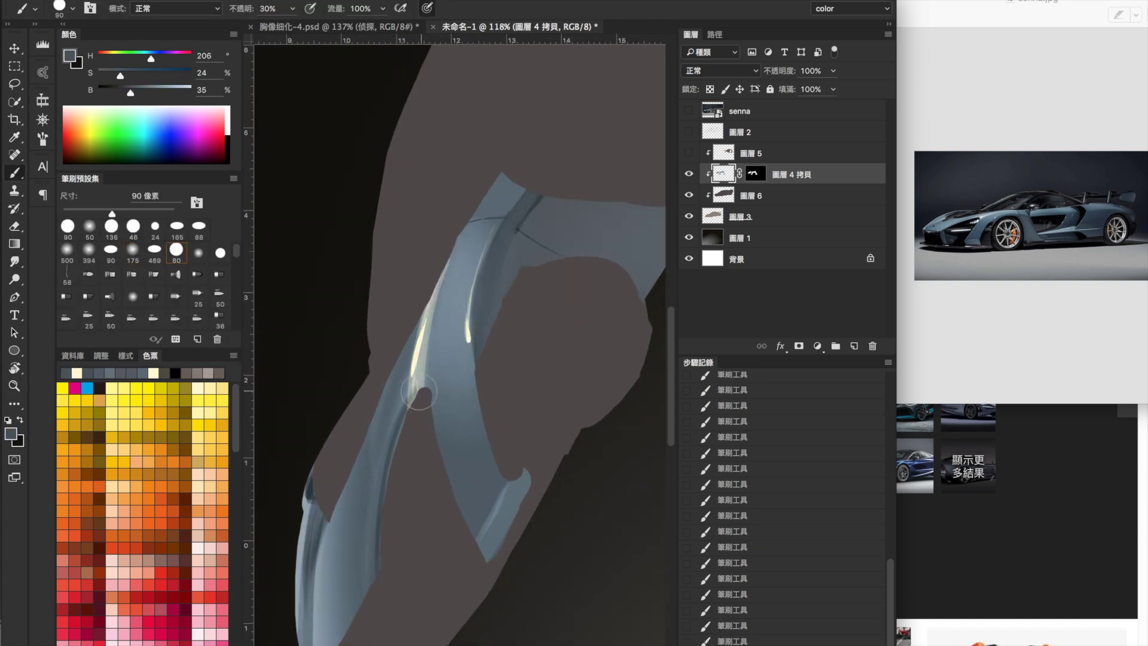
pyautogui.scroll(2, 413, 394)
pyautogui.keyDown('alt'); pyautogui.click(406, 391); pyautogui.keyUp('alt')
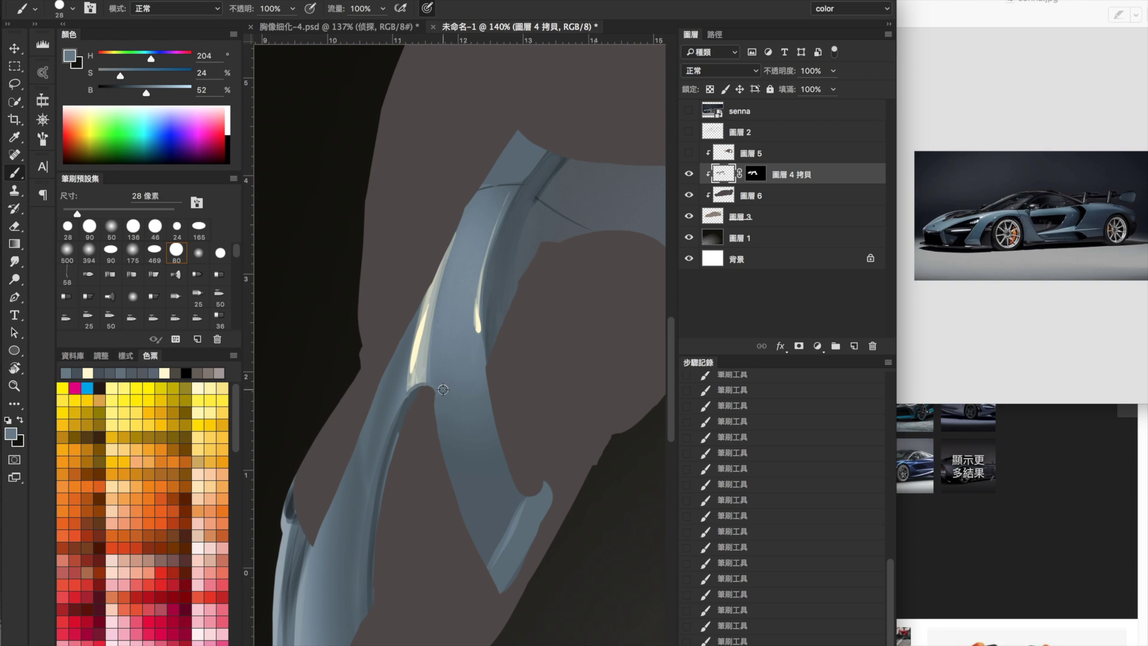
pyautogui.scroll(-3, 460, 451)
pyautogui.keyDown('alt'); pyautogui.click(479, 451); pyautogui.keyUp('alt')
pyautogui.press('r')
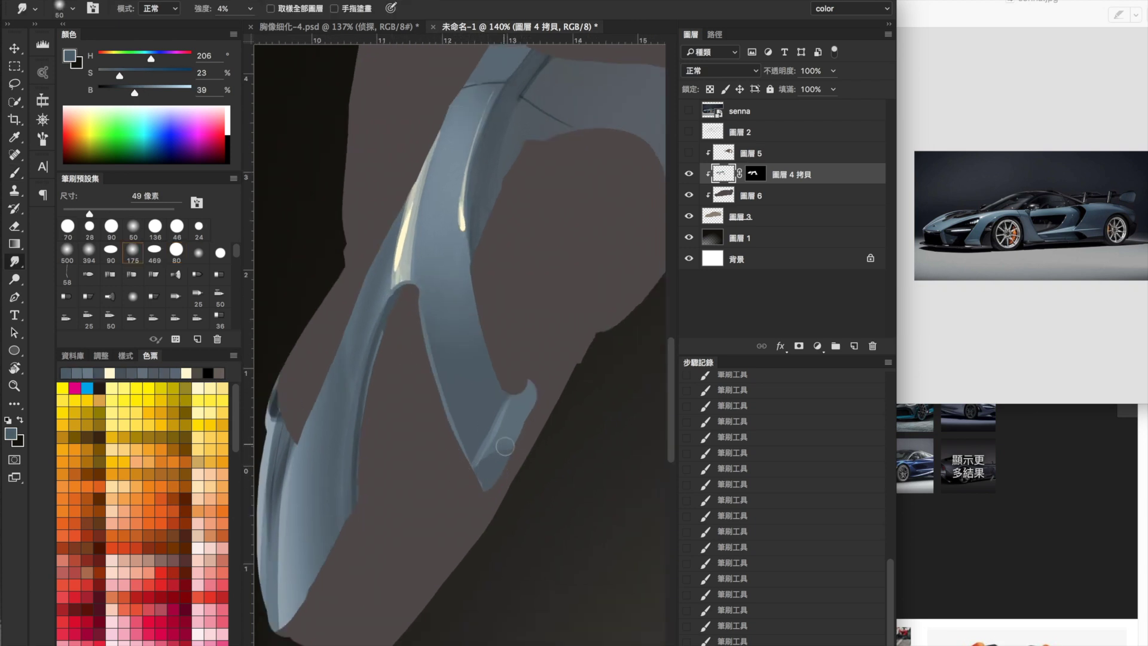
# Step: Reshape the lower end of the fender strip behind the vent by erasing and painting on the layer mask of 圖層 4 拷貝
pyautogui.click(755, 174)
pyautogui.press('d')
pyautogui.moveTo(525, 389); pyautogui.dragTo(529, 395)
pyautogui.press('e')
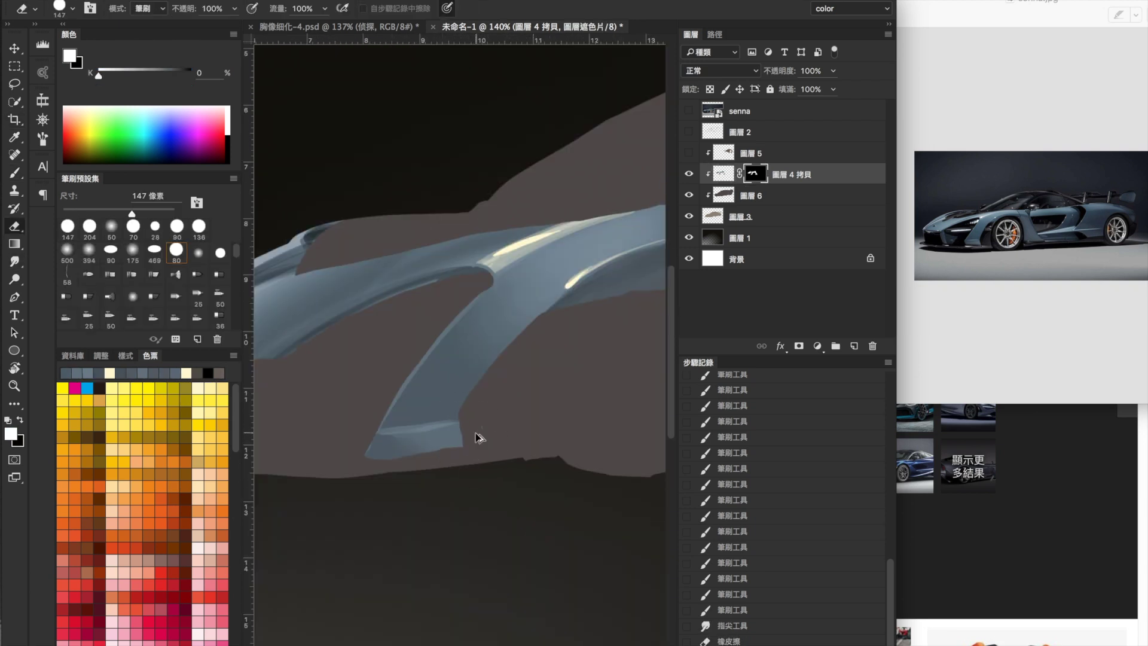
pyautogui.moveTo(488, 280); pyautogui.dragTo(463, 287)
pyautogui.press('b')
pyautogui.moveTo(386, 451); pyautogui.dragTo(461, 444)
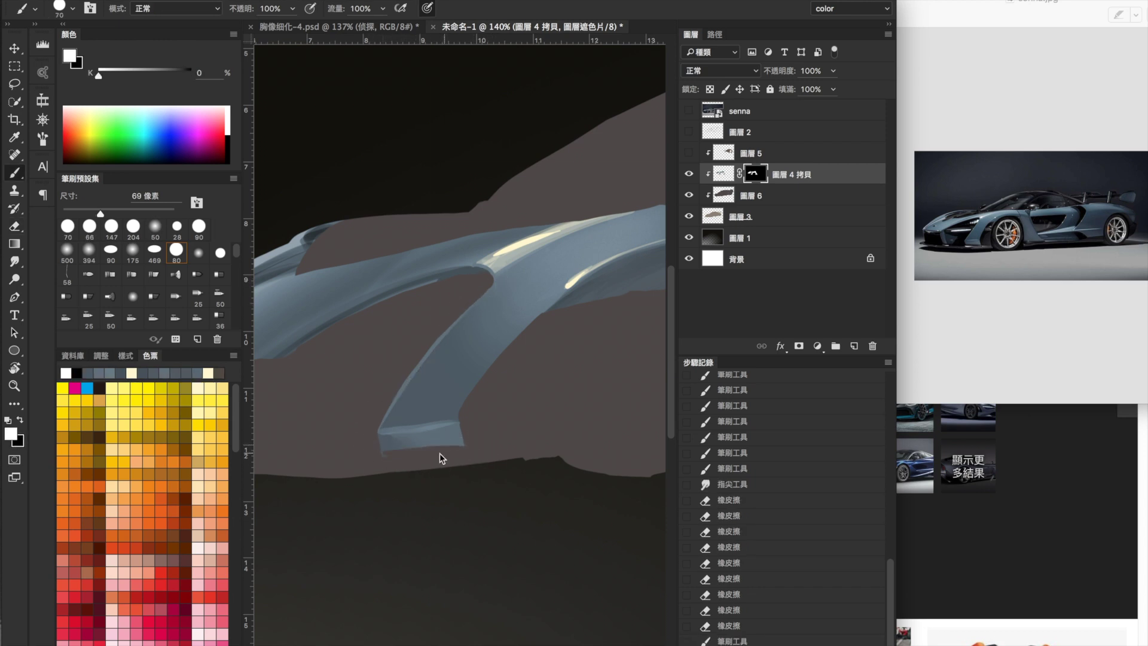
pyautogui.scroll(-3, 456, 459)
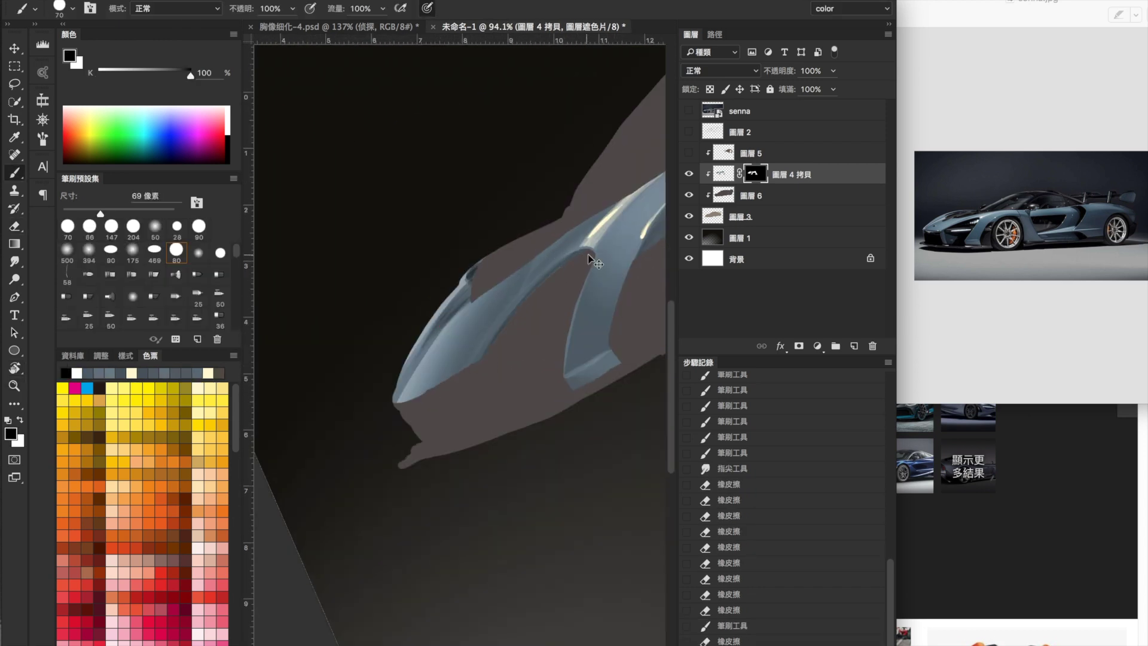
# Step: Clean up the outline of the nose panel by brushing and erasing on the layer mask
pyautogui.press('r')
pyautogui.moveTo(438, 386); pyautogui.dragTo(450, 369)
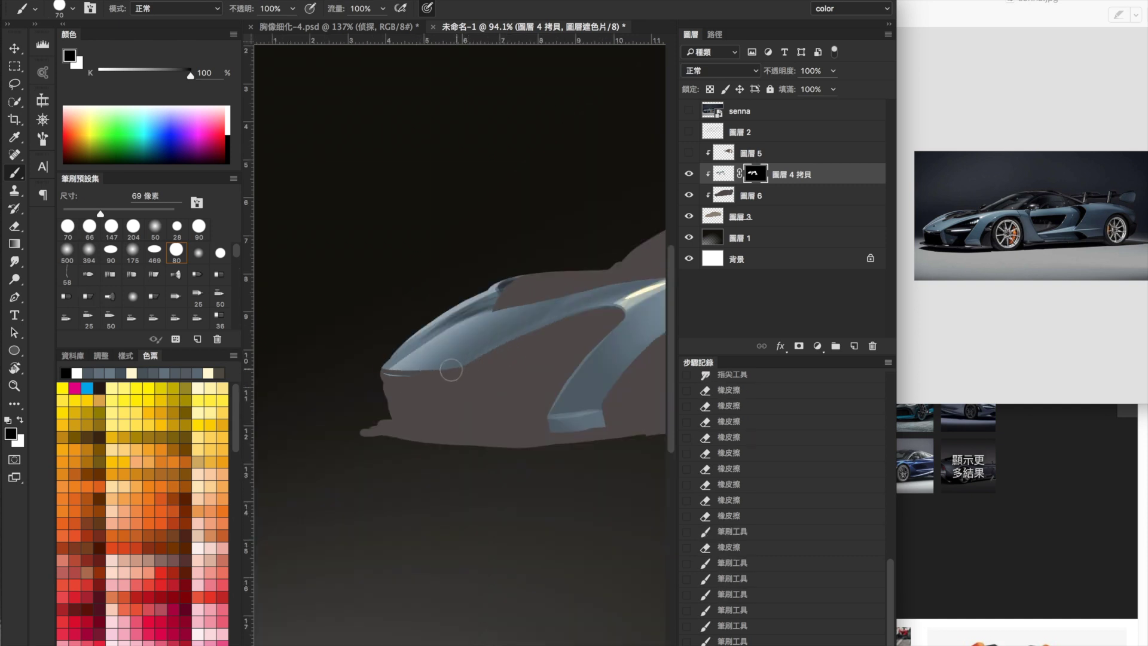
pyautogui.keyDown('alt'); pyautogui.click(419, 369); pyautogui.keyUp('alt')
pyautogui.hotkey('ctrl', '2')
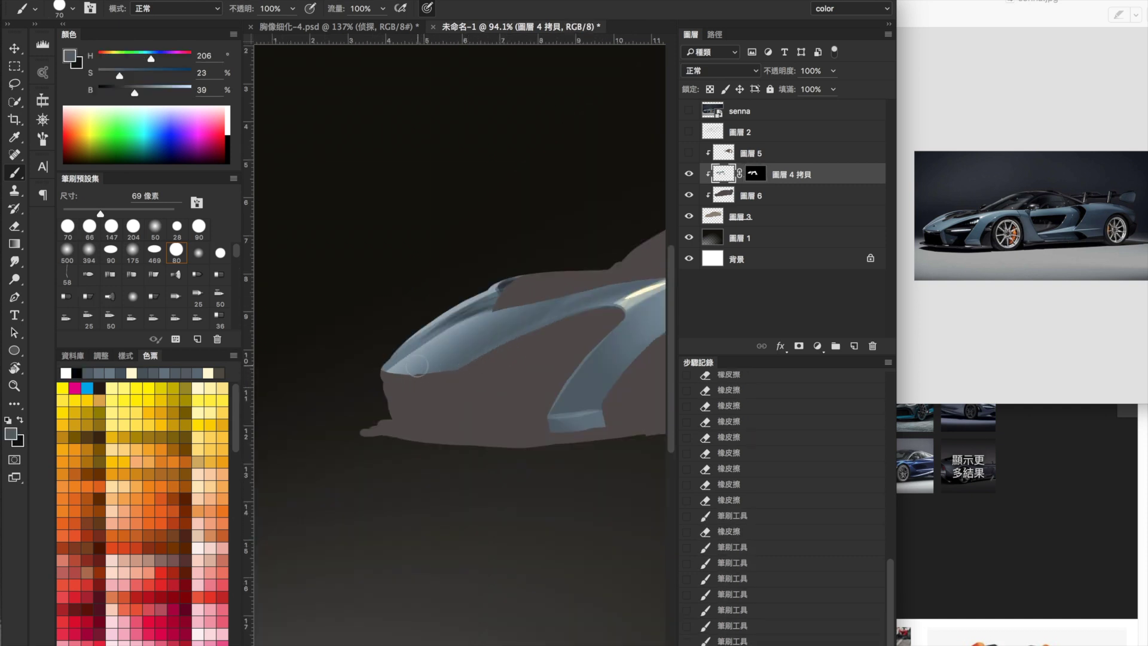
pyautogui.scroll(3, 487, 362)
pyautogui.press('e')
pyautogui.hotkey('ctrl', '\\')
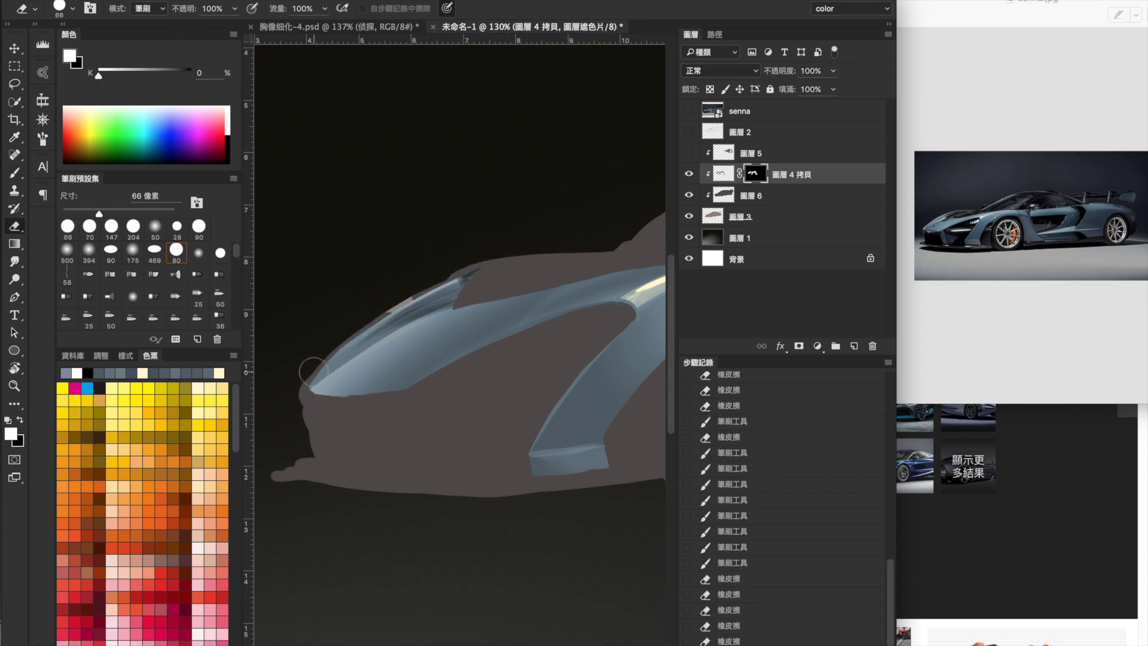
# Step: Return to the layer's paint and darken the lower edge of the nose panel with a sampled dark blue
pyautogui.hotkey('ctrl', '2')
pyautogui.press('b')
pyautogui.keyDown('alt'); pyautogui.click(338, 395); pyautogui.keyUp('alt')
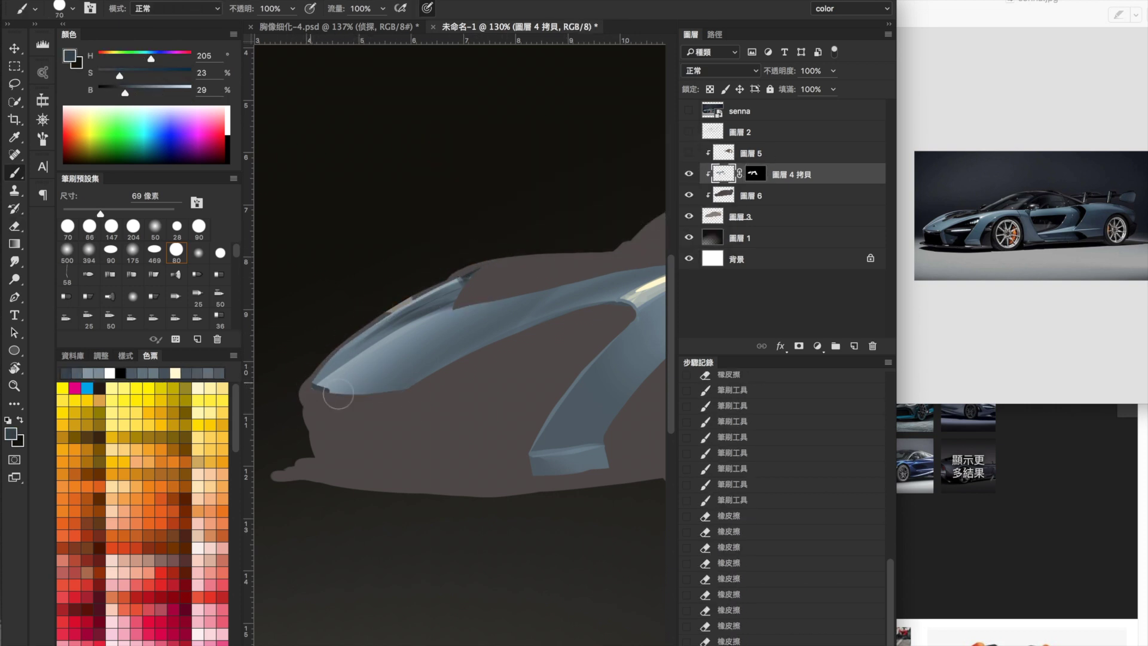
# Step: Paint a light blue (H 203, S 21, B 100) rim highlight along the nose tip and its lower edge, softening it with a sampled mid blue
pyautogui.keyDown('alt'); pyautogui.click(646, 278); pyautogui.keyUp('alt')
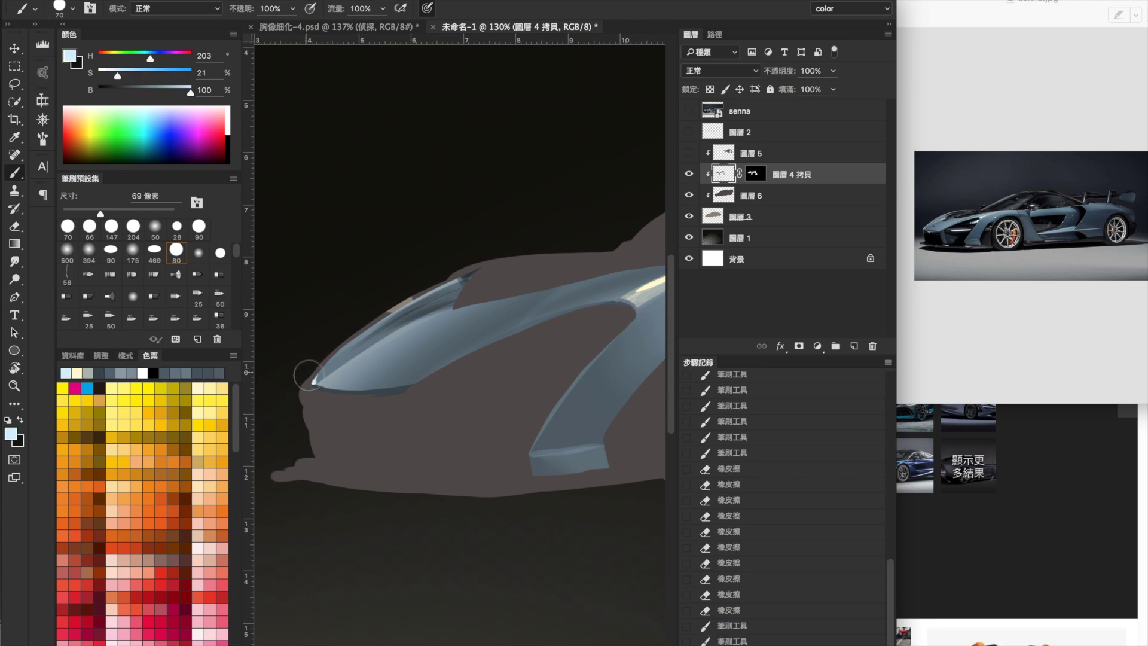
pyautogui.rightClick(361, 333)
pyautogui.doubleClick(384, 159)
pyautogui.moveTo(339, 359); pyautogui.dragTo(394, 355)
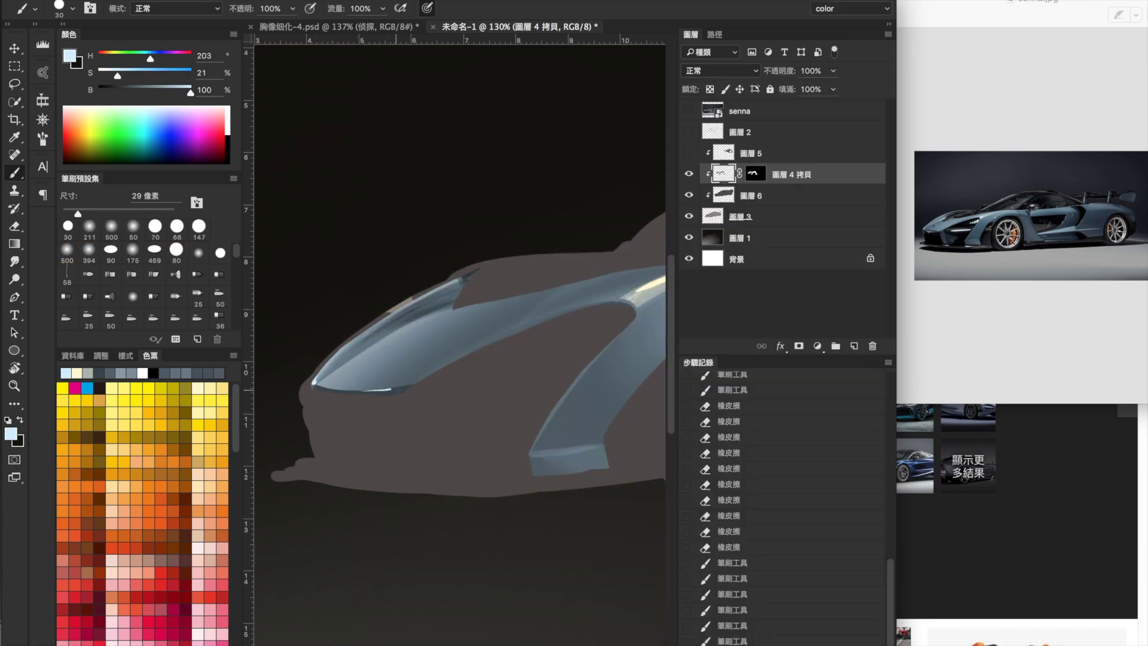
pyautogui.moveTo(360, 391); pyautogui.dragTo(349, 389)
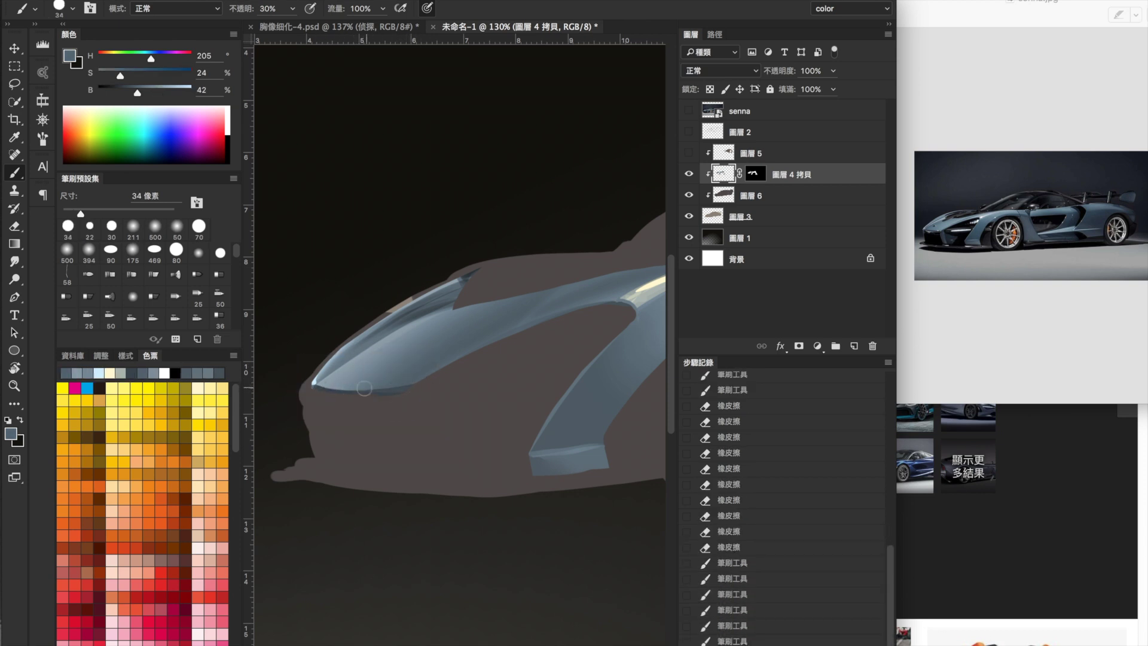
pyautogui.press('0')
pyautogui.keyDown('alt'); pyautogui.click(312, 379); pyautogui.keyUp('alt')
pyautogui.moveTo(388, 392)
pyautogui.mouseDown()
pyautogui.moveTo(371, 389)
pyautogui.moveTo(486, 197)
pyautogui.mouseUp()
# Step: Airbrush a sampled pale blue glow over the front fender with a large soft round brush
pyautogui.scroll(-5, 368, 381)
pyautogui.rightClick(486, 198)
pyautogui.doubleClick(512, 224)
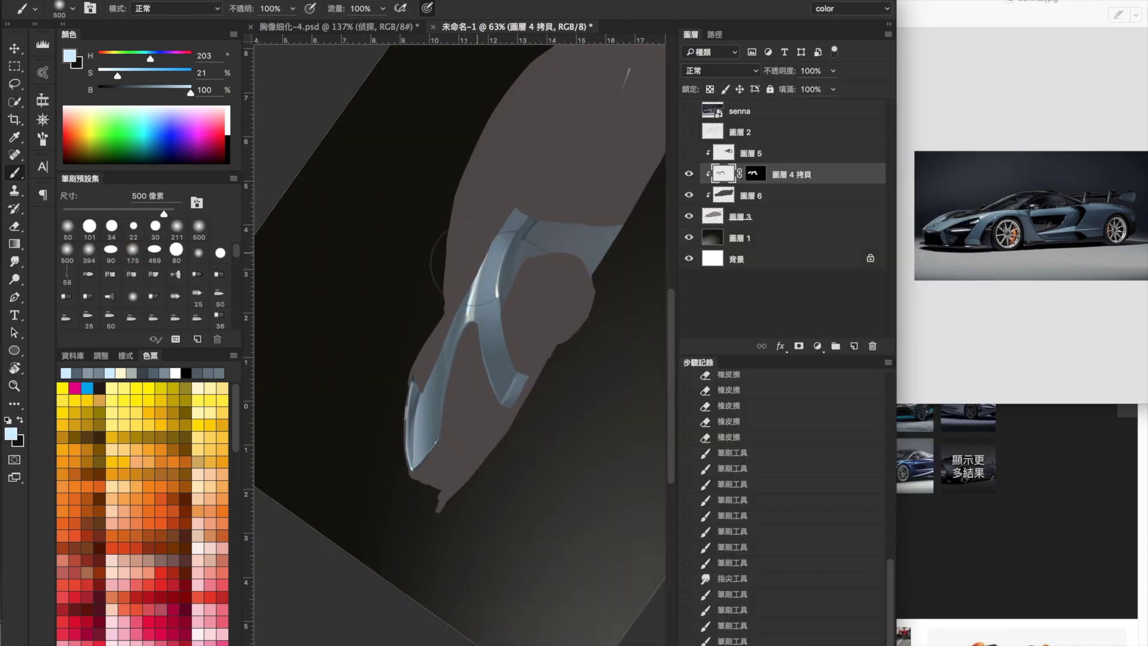
pyautogui.keyDown('alt'); pyautogui.click(469, 269); pyautogui.keyUp('alt')
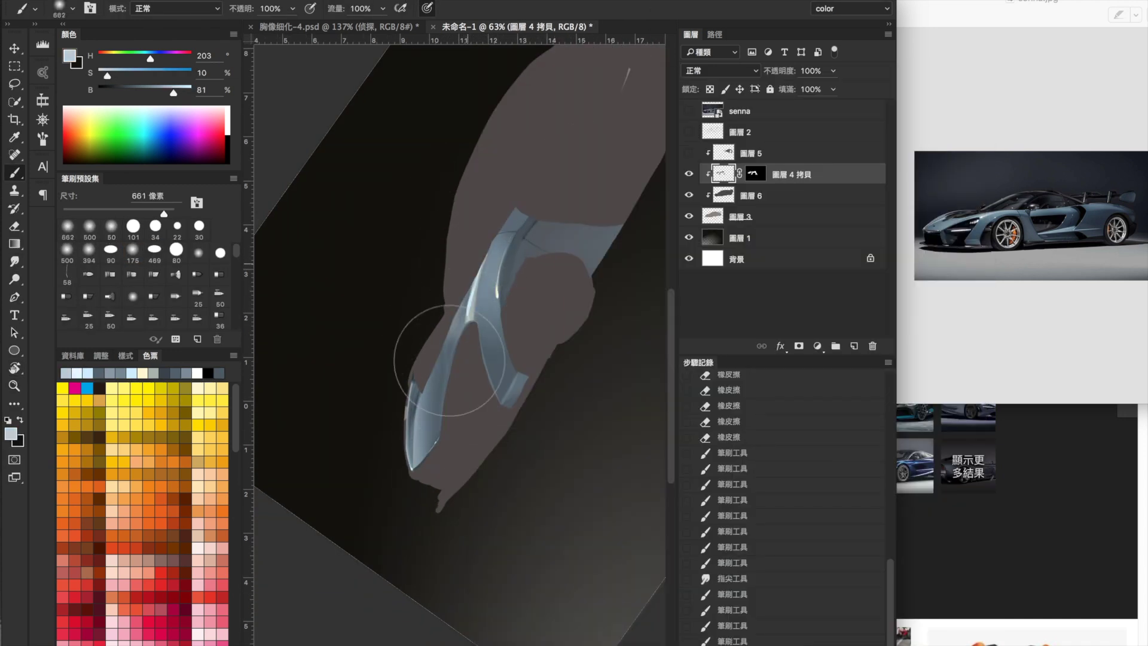
pyautogui.scroll(-4, 449, 225)
pyautogui.scroll(3, 397, 344)
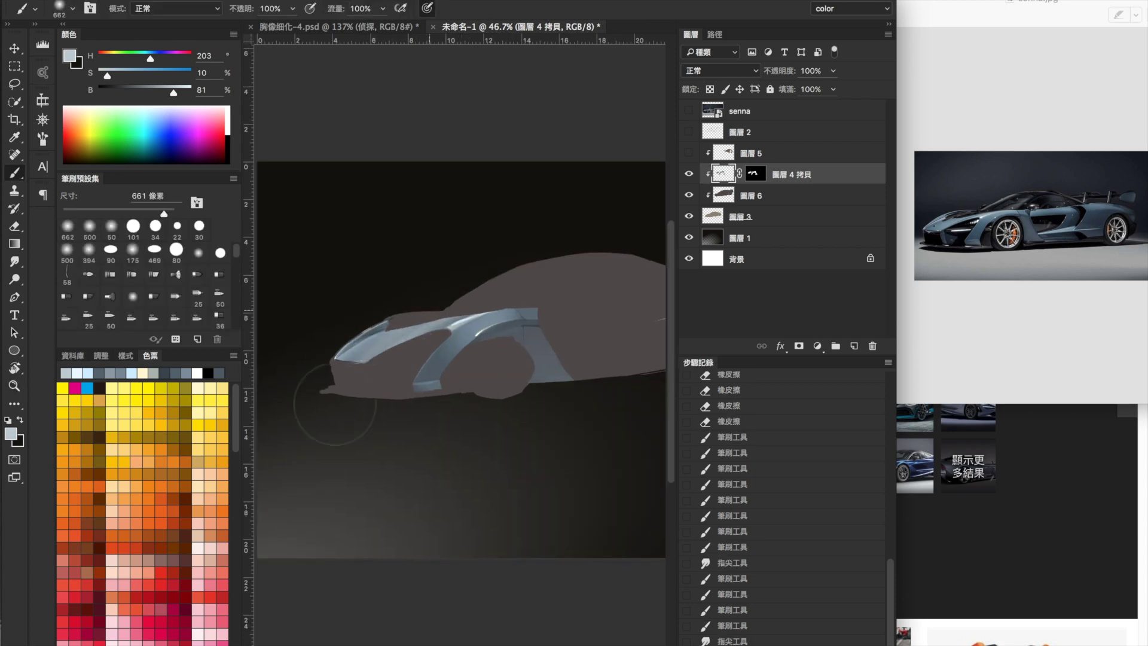
# Step: Paint sampled dark blue beside the vent opening with the hard 80 px round brush, and undo the last stroke
pyautogui.keyDown('alt'); pyautogui.click(405, 339); pyautogui.keyUp('alt')
pyautogui.keyDown('alt'); pyautogui.click(400, 363); pyautogui.keyUp('alt')
pyautogui.rightClick(444, 320)
pyautogui.doubleClick(610, 193)
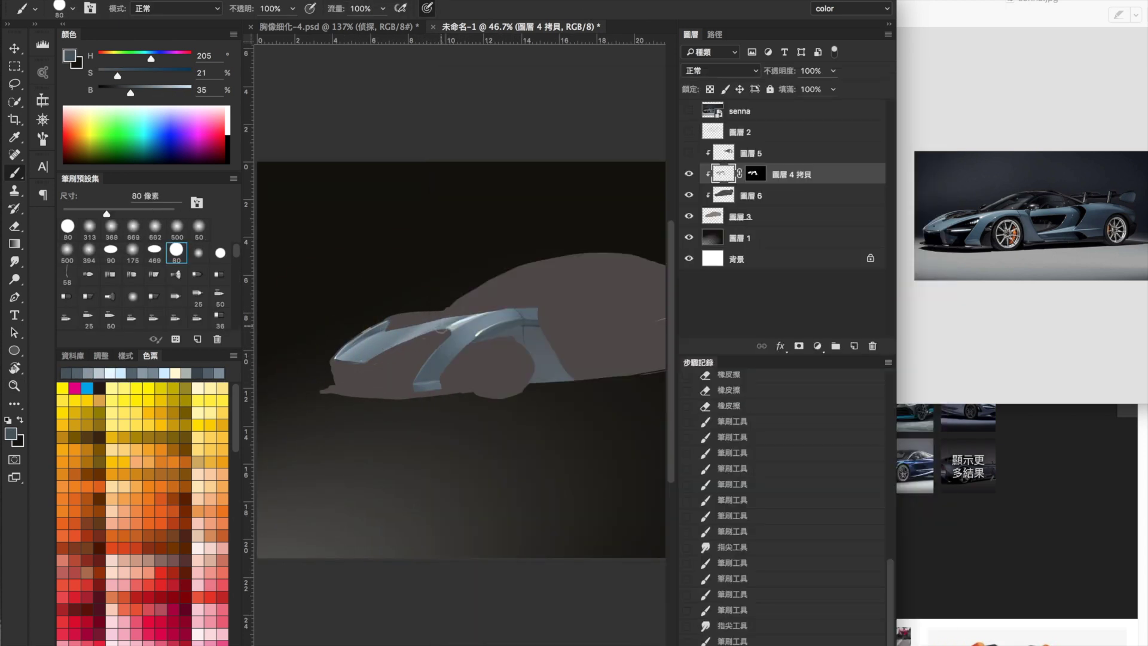
pyautogui.hotkey('ctrl', 'z')
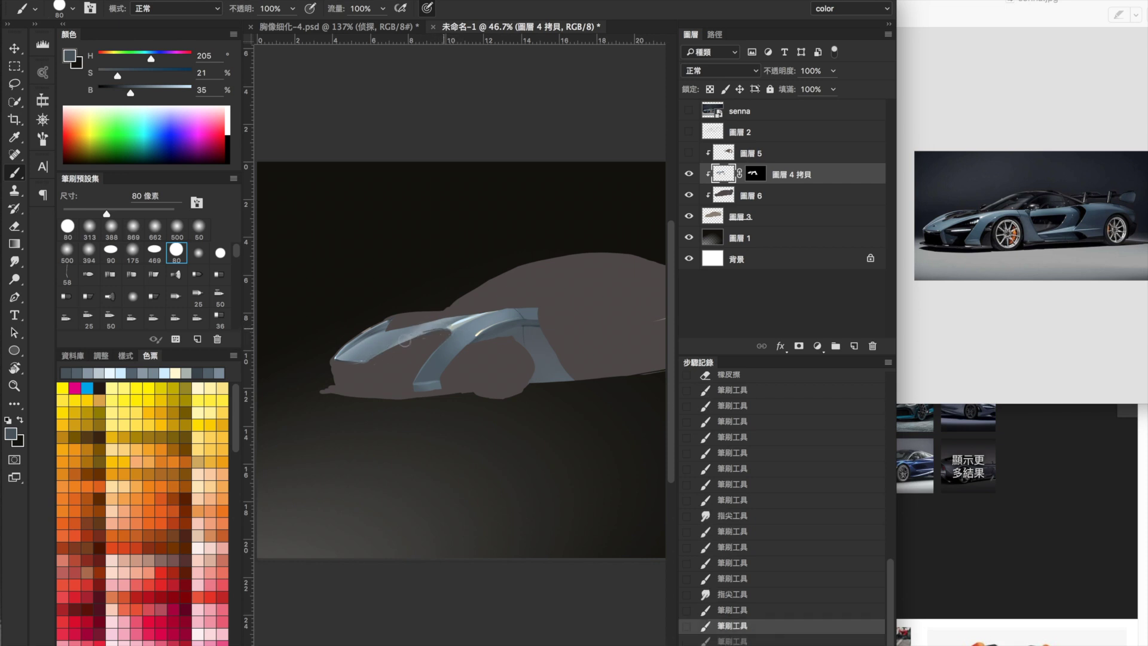
# Step: Lasso the band between the nose and fender top and brush a sampled light blue reflection inside it with a soft brush
pyautogui.rightClick(436, 330)
pyautogui.press('l')
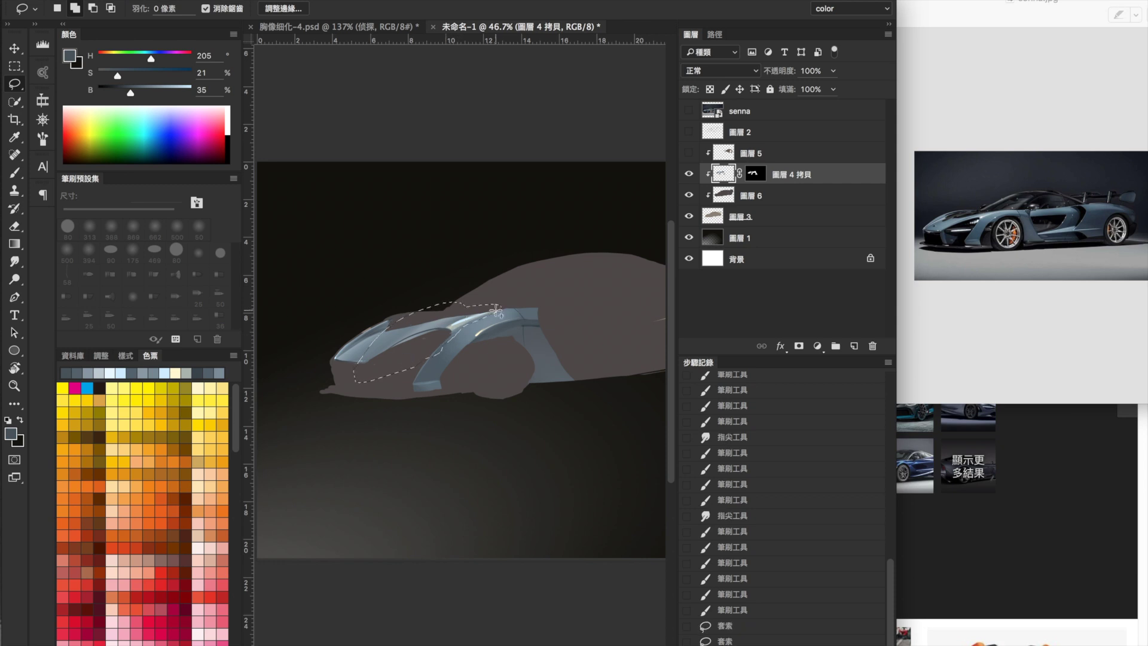
pyautogui.press('b')
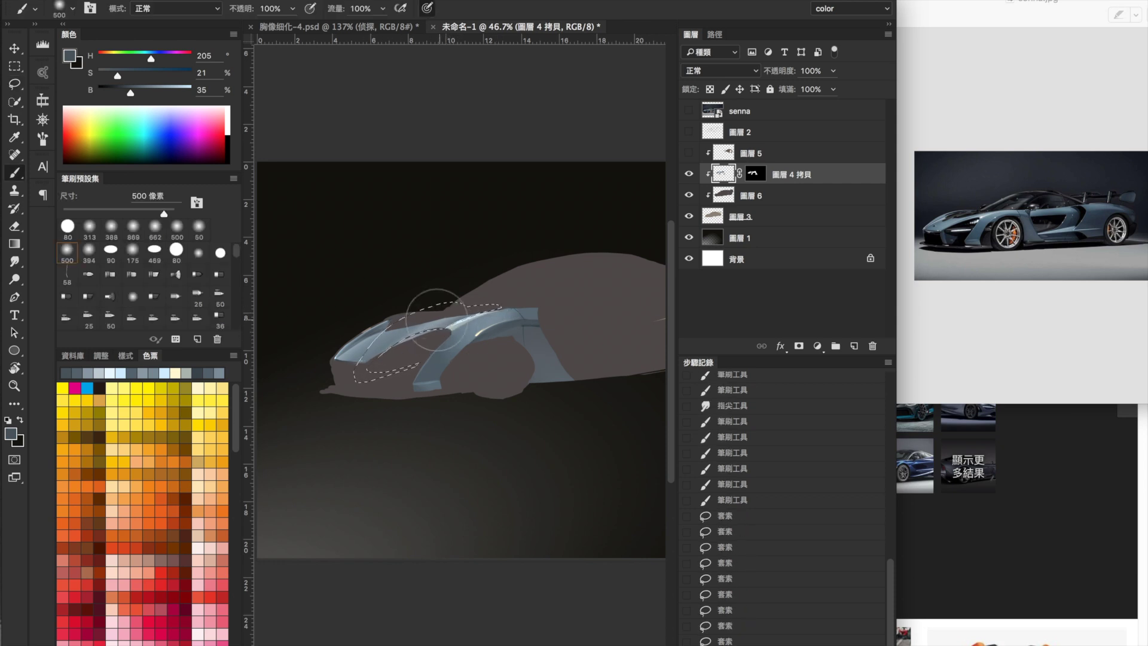
pyautogui.scroll(3, 472, 369)
pyautogui.keyDown('alt'); pyautogui.click(474, 366); pyautogui.keyUp('alt')
pyautogui.press('l')
pyautogui.press('b')
# Step: Try a soft light blue highlight inside a lassoed area of the upper fender
pyautogui.moveTo(396, 323); pyautogui.dragTo(512, 323)
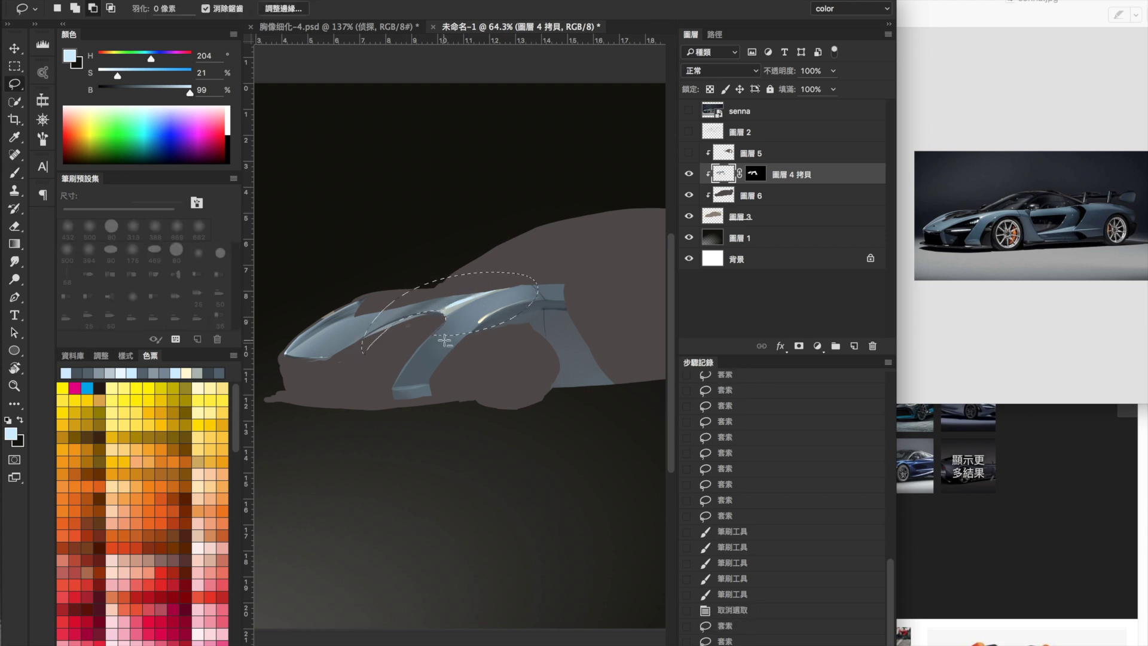
pyautogui.hotkey('ctrl', 'd')
pyautogui.scroll(-3, 400, 388)
pyautogui.scroll(3, 559, 333)
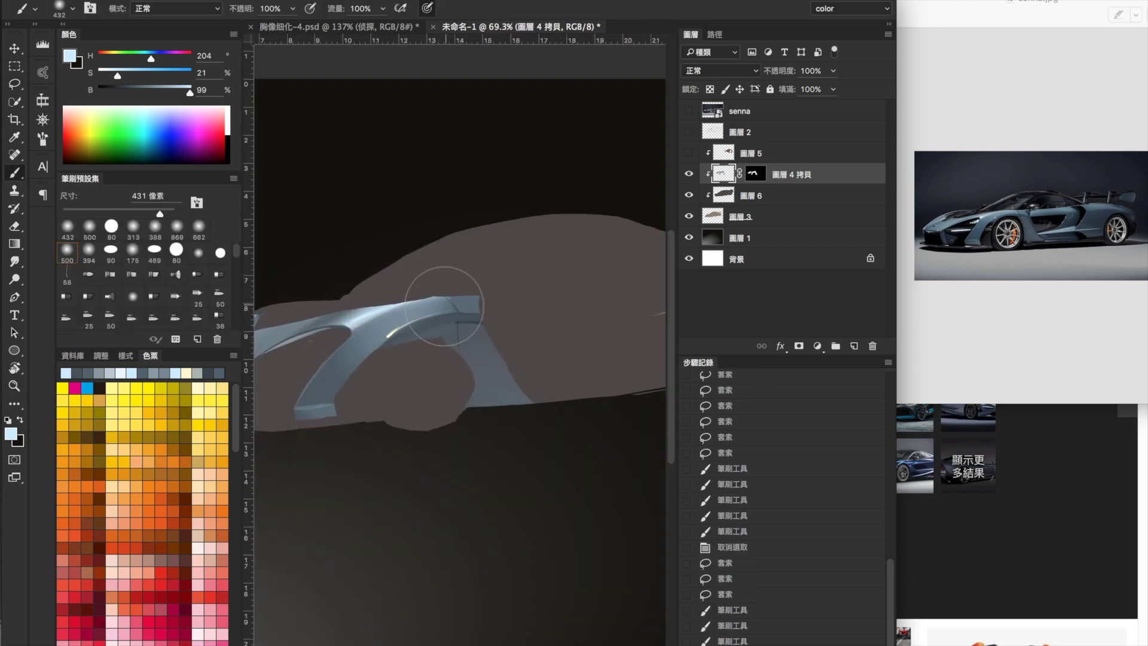
# Step: Undo the latest highlight strokes on the upper fender and clear the lasso selection
pyautogui.hotkey('ctrl', 'z')
pyautogui.hotkey('ctrl', 'z')
pyautogui.scroll(-3, 512, 302)
pyautogui.hotkey('ctrl', 'z')
pyautogui.hotkey('ctrl', 'z')
pyautogui.hotkey('ctrl', 'z')
pyautogui.hotkey('ctrl', 'z')
pyautogui.hotkey('ctrl', 'z')
pyautogui.hotkey('ctrl', 'shift', 'z')
pyautogui.hotkey('ctrl', 'shift', 'z')
pyautogui.hotkey('ctrl', 'shift', 'z')
pyautogui.hotkey('ctrl', 'd')
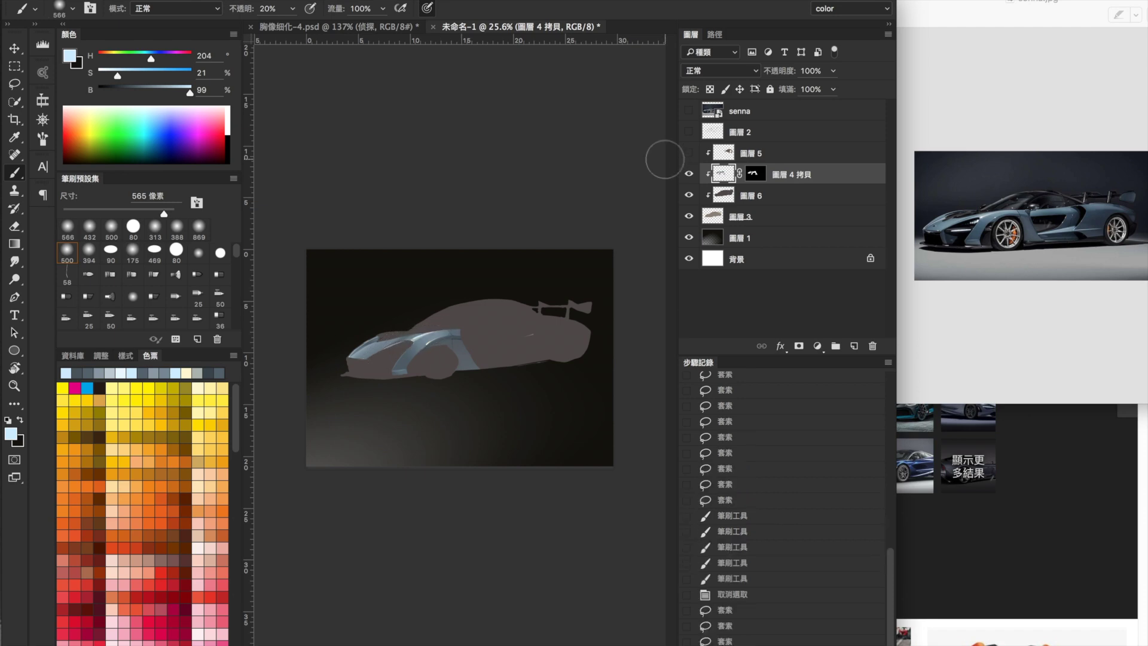
# Step: Brush a soft light blue reflection onto the upper fender and blend it with the Smudge tool
pyautogui.scroll(4, 425, 357)
pyautogui.moveTo(546, 290); pyautogui.dragTo(464, 294)
pyautogui.press('r')
pyautogui.moveTo(508, 263)
pyautogui.mouseDown()
pyautogui.moveTo(555, 281)
pyautogui.moveTo(546, 321)
pyautogui.mouseUp()
pyautogui.press('b')
# Step: Paint a dark panel seam across the fender top and shade the wheel-arch lip with sampled blues at 30% opacity
pyautogui.rightClick(512, 276)
pyautogui.scroll(-2, 554, 299)
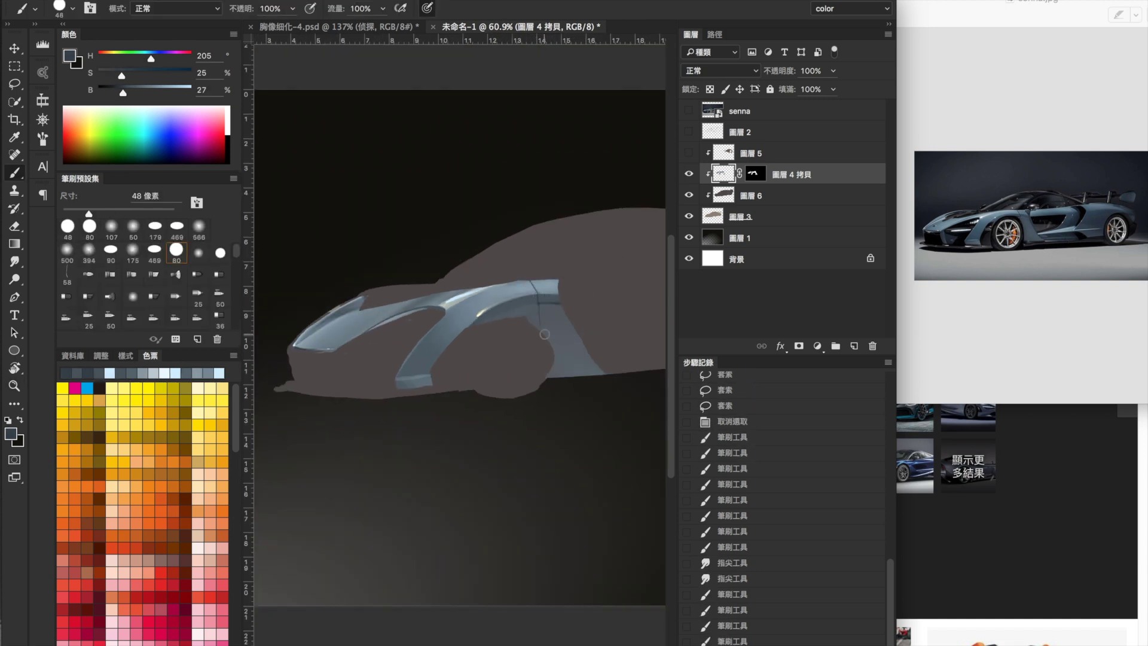
pyautogui.scroll(2, 546, 321)
pyautogui.press('3')
pyautogui.keyDown('alt'); pyautogui.click(459, 317); pyautogui.keyUp('alt')
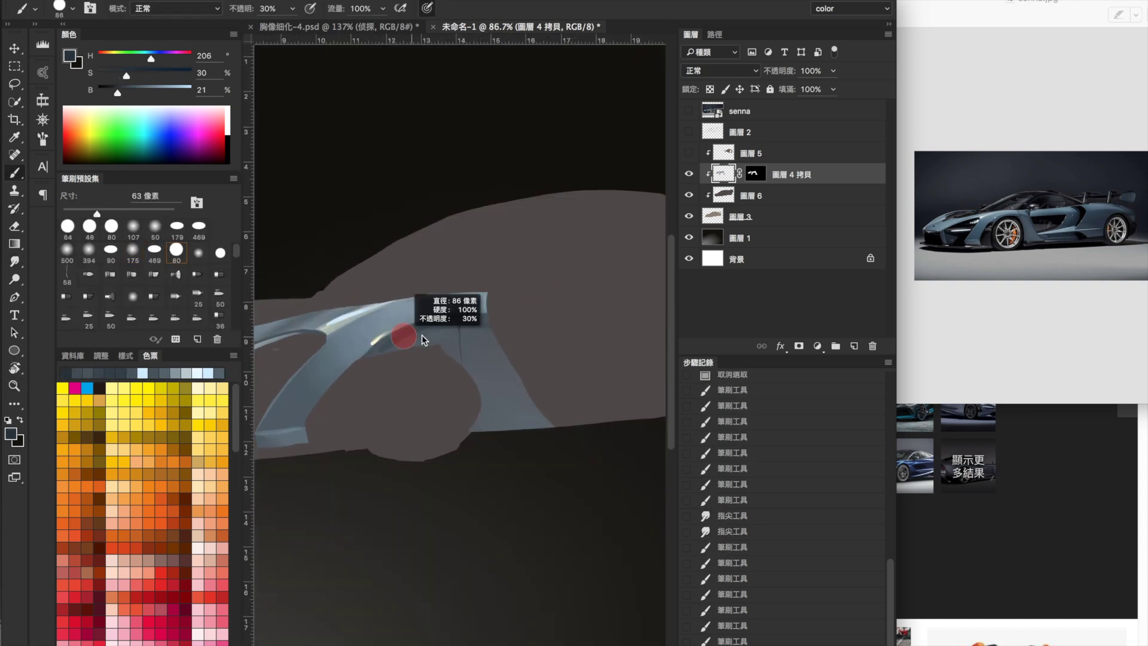
pyautogui.scroll(-3, 522, 295)
pyautogui.scroll(4, 487, 329)
pyautogui.keyDown('alt'); pyautogui.click(428, 336); pyautogui.keyUp('alt')
pyautogui.press('.')
pyautogui.press('.')
pyautogui.scroll(-4, 437, 332)
pyautogui.scroll(4, 495, 328)
# Step: Lasso the fender panel behind the front wheel, brush a lighter grey-blue inside it and blend it with the Smudge tool
pyautogui.press('l')
pyautogui.moveTo(448, 292)
pyautogui.mouseDown()
pyautogui.moveTo(427, 320)
pyautogui.moveTo(592, 418)
pyautogui.mouseUp()
pyautogui.press('b')
pyautogui.hotkey('ctrl', 'd')
pyautogui.scroll(-3, 478, 334)
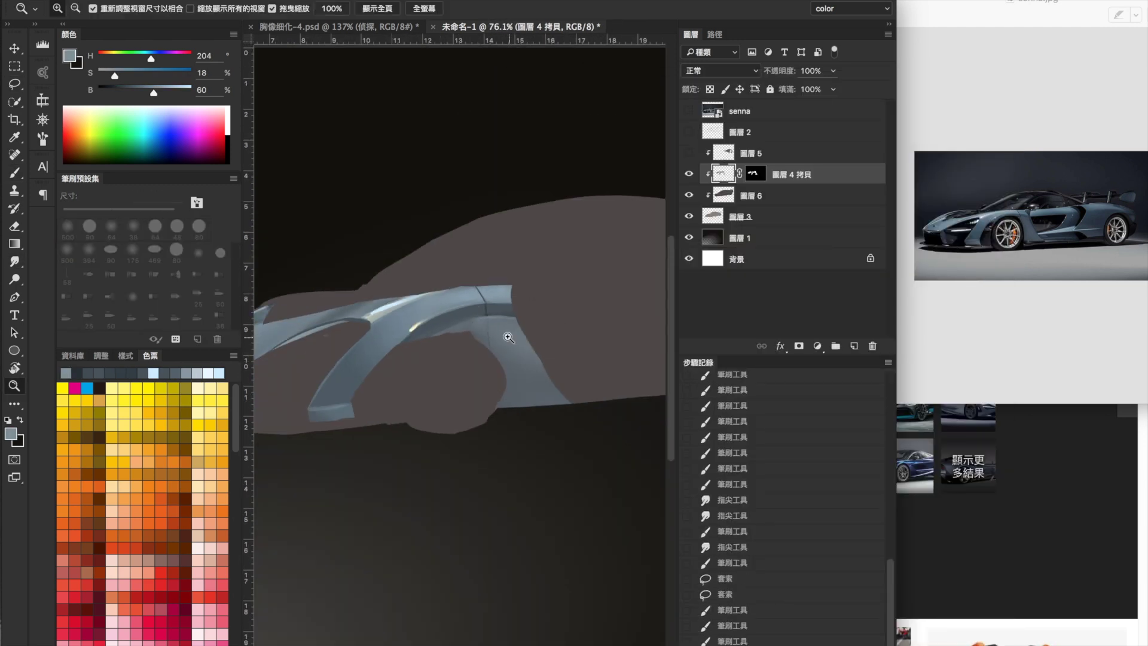
pyautogui.scroll(4, 479, 335)
pyautogui.press('r')
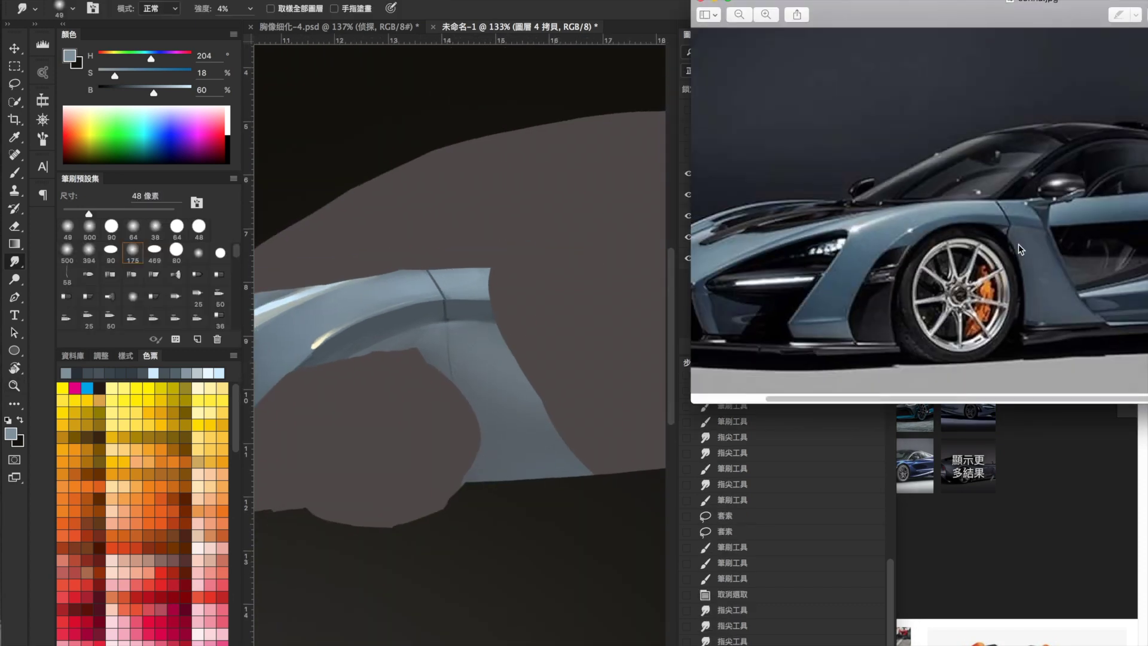
# Step: Brush light blue highlights at 100% opacity along the fender's inner edge and front strut with the 80 px hard brush
pyautogui.hotkey('ctrl', 'Up')
pyautogui.hotkey('ctrl', 'Up')
pyautogui.scroll(-3, 487, 192)
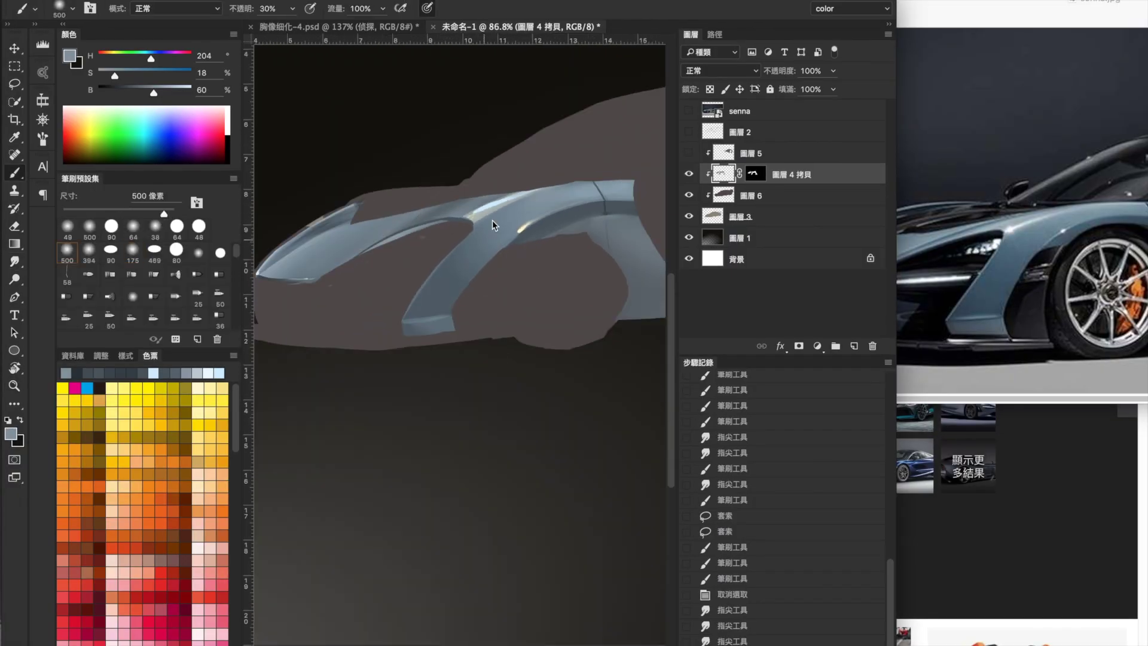
pyautogui.scroll(-3, 473, 229)
pyautogui.click(165, 372)
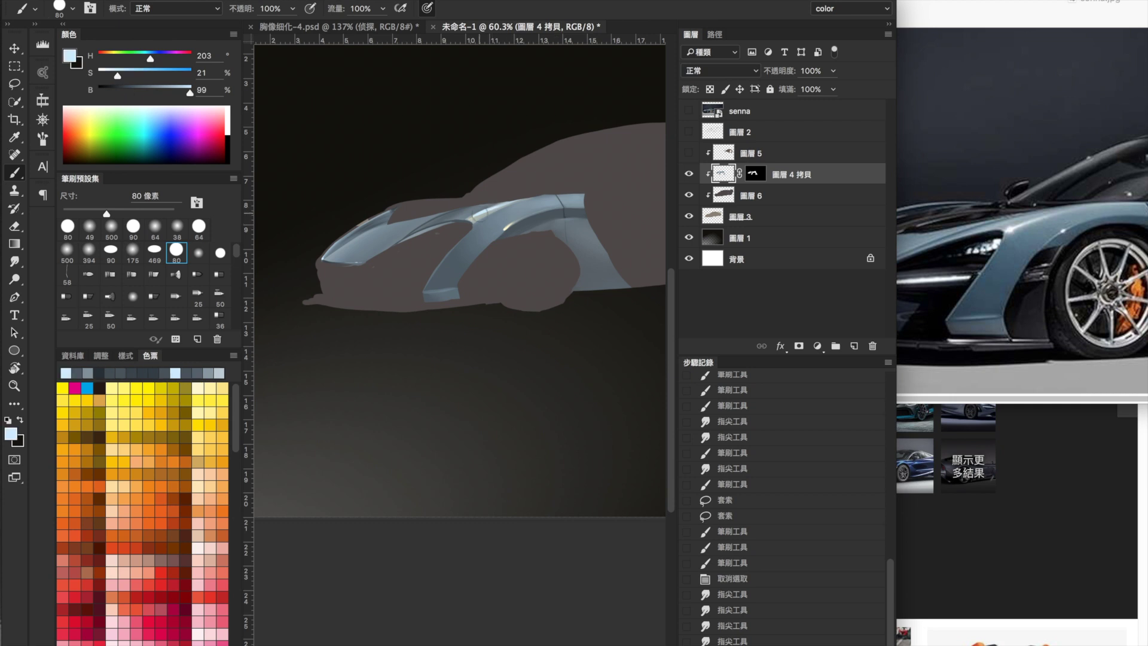
pyautogui.moveTo(455, 222); pyautogui.dragTo(496, 210)
pyautogui.moveTo(436, 263); pyautogui.dragTo(484, 227)
pyautogui.press('r')
pyautogui.press('b')
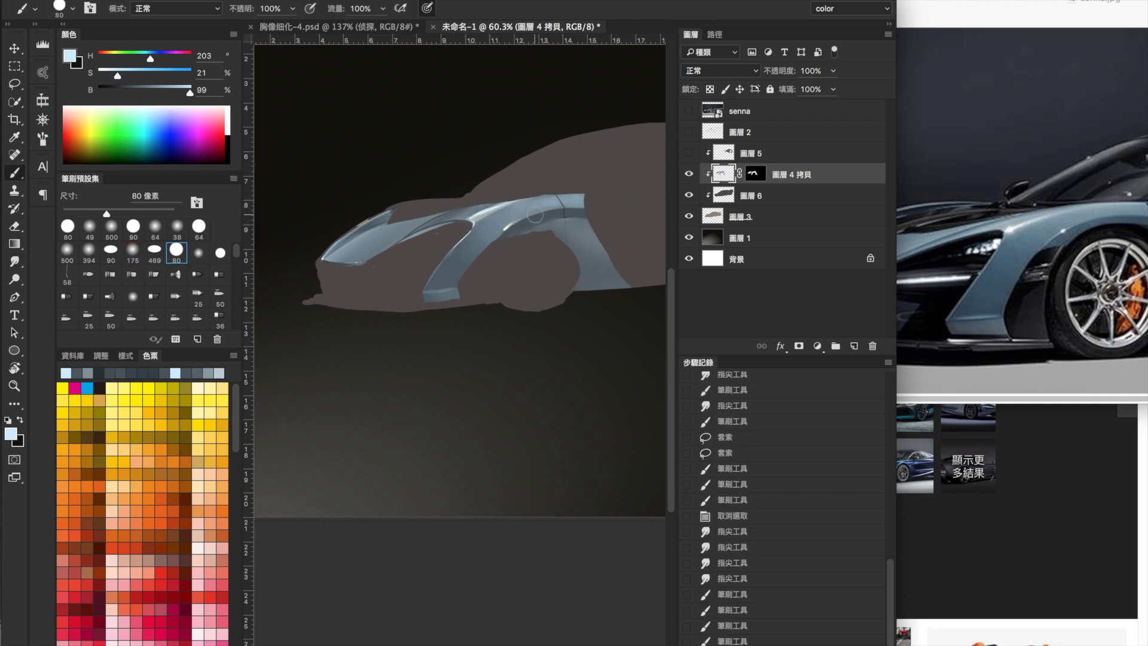
# Step: Extend the light blue highlight along the lip above the front wheel arch
pyautogui.keyDown('alt'); pyautogui.click(509, 226); pyautogui.keyUp('alt')
pyautogui.moveTo(505, 232); pyautogui.dragTo(525, 223)
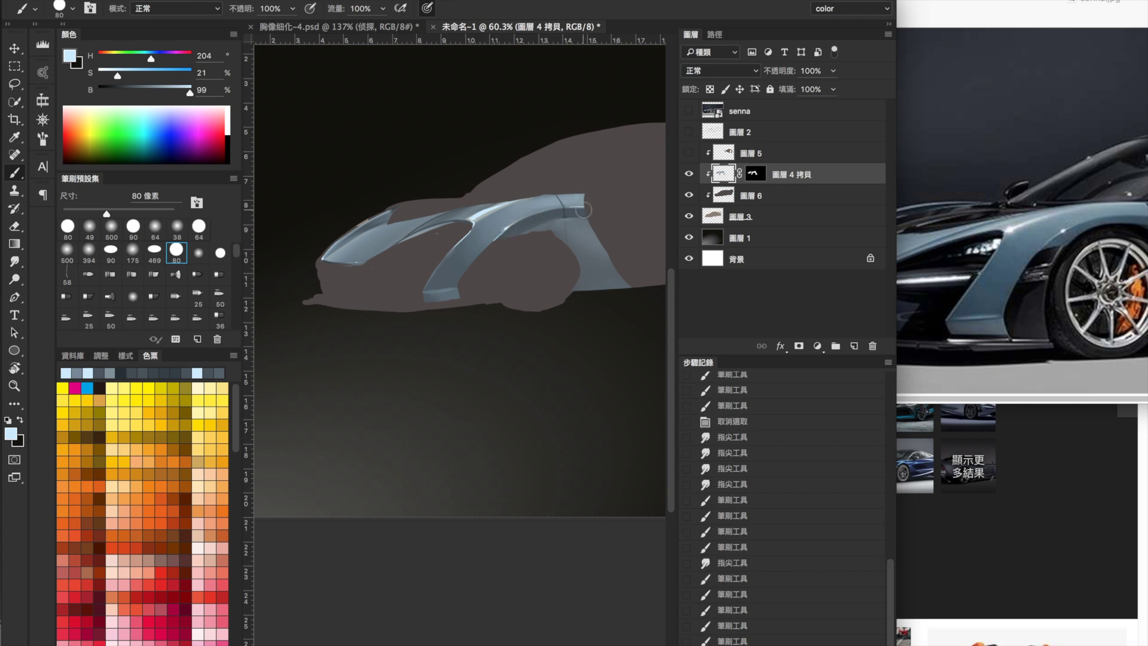
pyautogui.moveTo(561, 224); pyautogui.dragTo(529, 225)
# Step: Shade the lower end of the fender's front strut with a sampled mid blue
pyautogui.keyDown('alt'); pyautogui.click(400, 291); pyautogui.keyUp('alt')
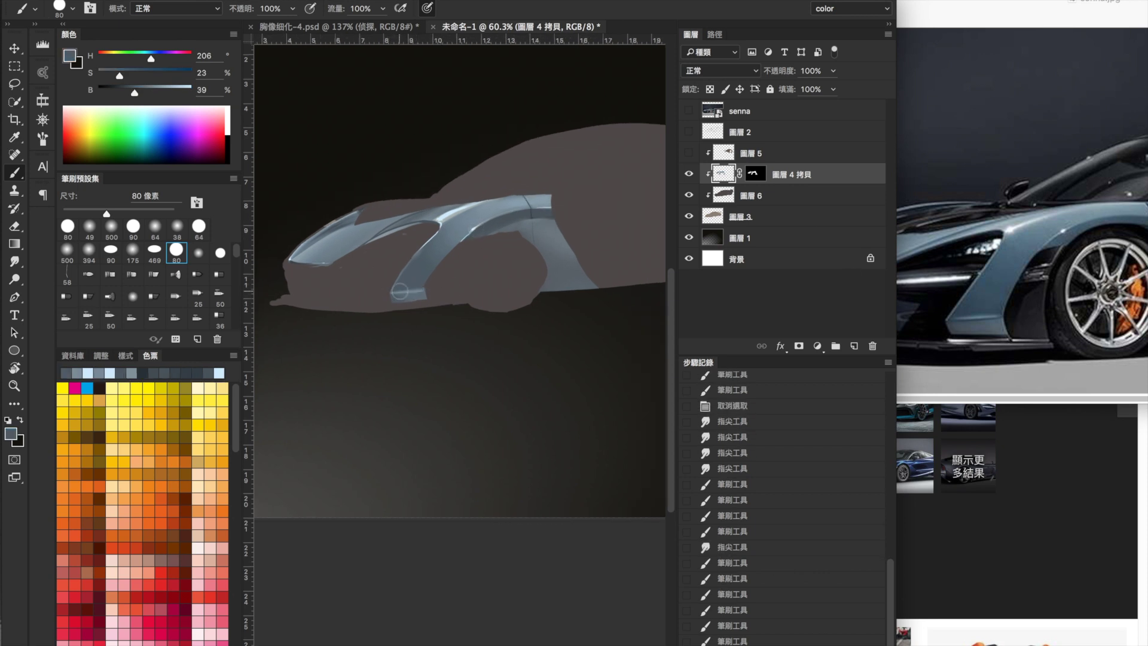
pyautogui.moveTo(411, 293); pyautogui.dragTo(445, 276)
pyautogui.scroll(3, 443, 287)
pyautogui.scroll(-3, 474, 269)
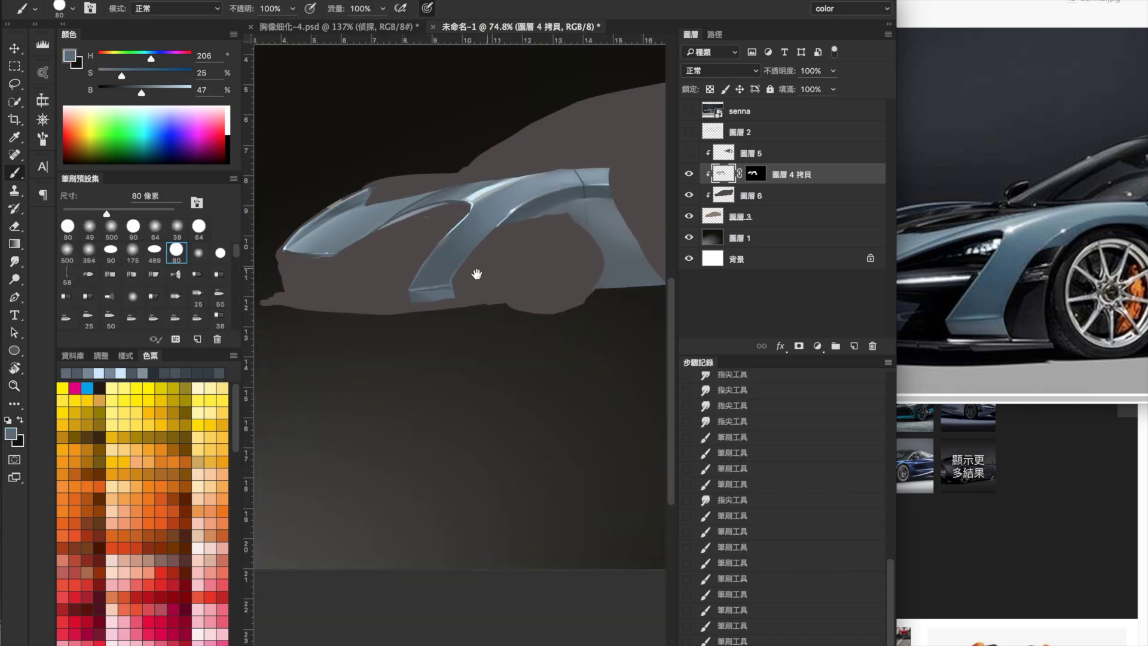
# Step: Darken the lower front edge of the nose with a sampled tone, following the reference photo
pyautogui.click(958, 230)
pyautogui.click(351, 230)
pyautogui.scroll(5, 351, 231)
pyautogui.keyDown('alt'); pyautogui.click(351, 231); pyautogui.keyUp('alt')
pyautogui.moveTo(369, 330); pyautogui.dragTo(490, 335)
pyautogui.click(941, 6)
pyautogui.click(496, 341)
pyautogui.press(']')
# Step: Deepen the shadow along the nose's lower edge with a soft brush in Multiply mode
pyautogui.click(174, 8)
pyautogui.click(155, 68)
pyautogui.keyDown('alt'); pyautogui.click(443, 323); pyautogui.keyUp('alt')
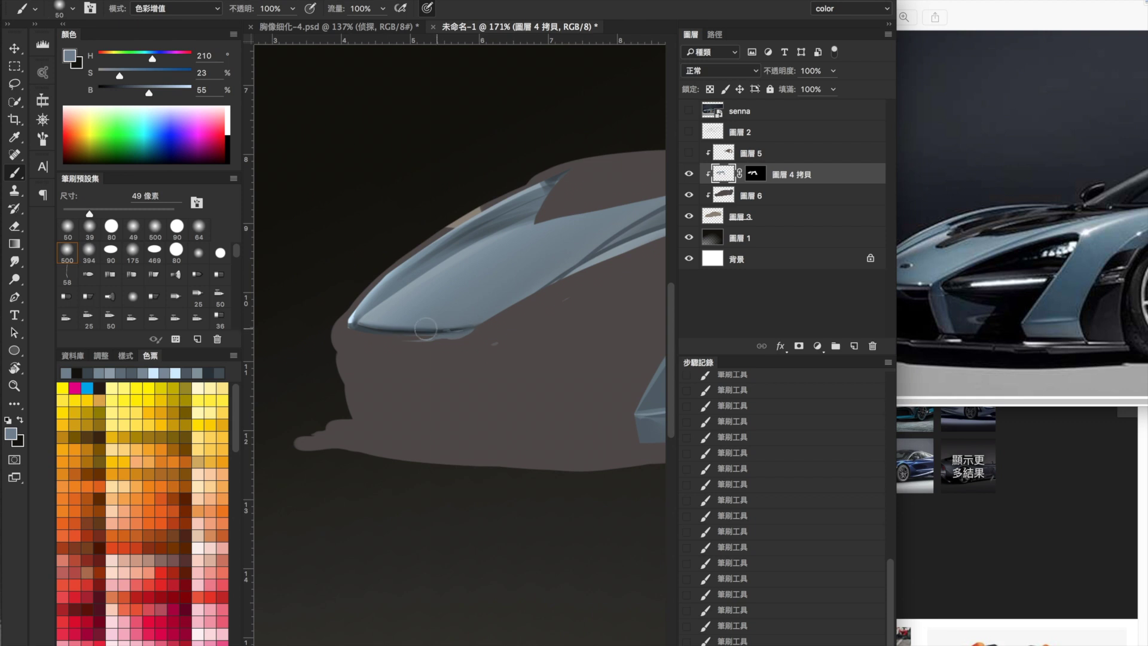
# Step: Highlight the nose's front edge in light blue with Normal blending and paint a small dark oval badge on the nose
pyautogui.click(174, 8)
pyautogui.click(156, 12)
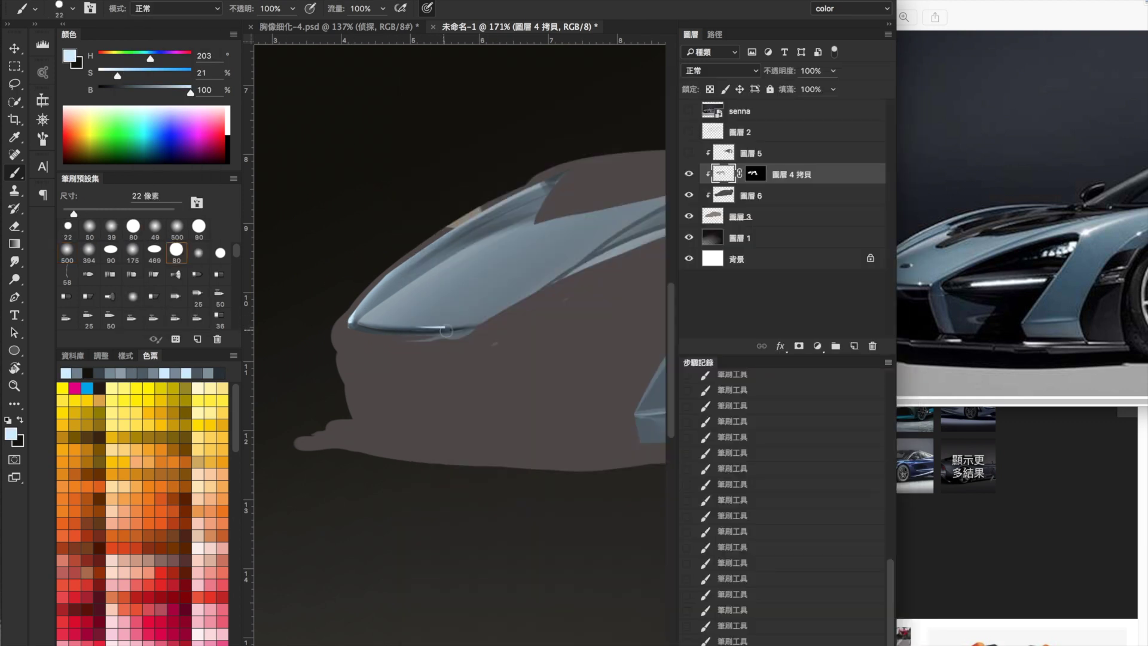
pyautogui.scroll(-2, 498, 318)
pyautogui.keyDown('alt'); pyautogui.click(460, 308); pyautogui.keyUp('alt')
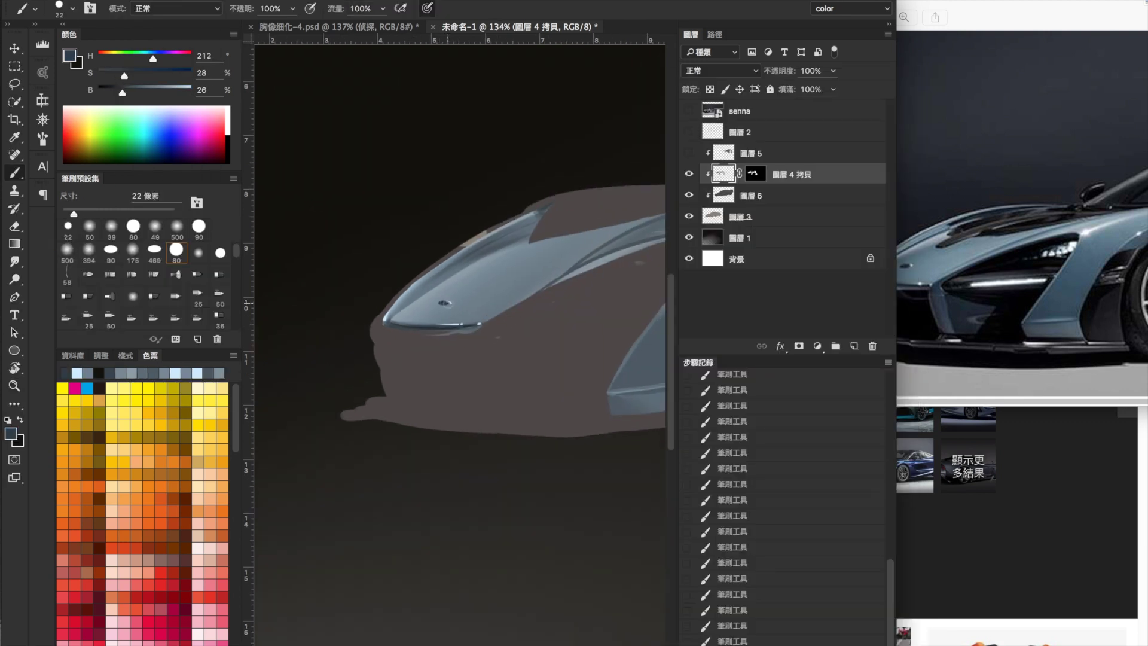
# Step: Lasso the outer side of the nose, invert the selection and brush soft light blue along the crease
pyautogui.scroll(-3, 442, 311)
pyautogui.scroll(4, 436, 328)
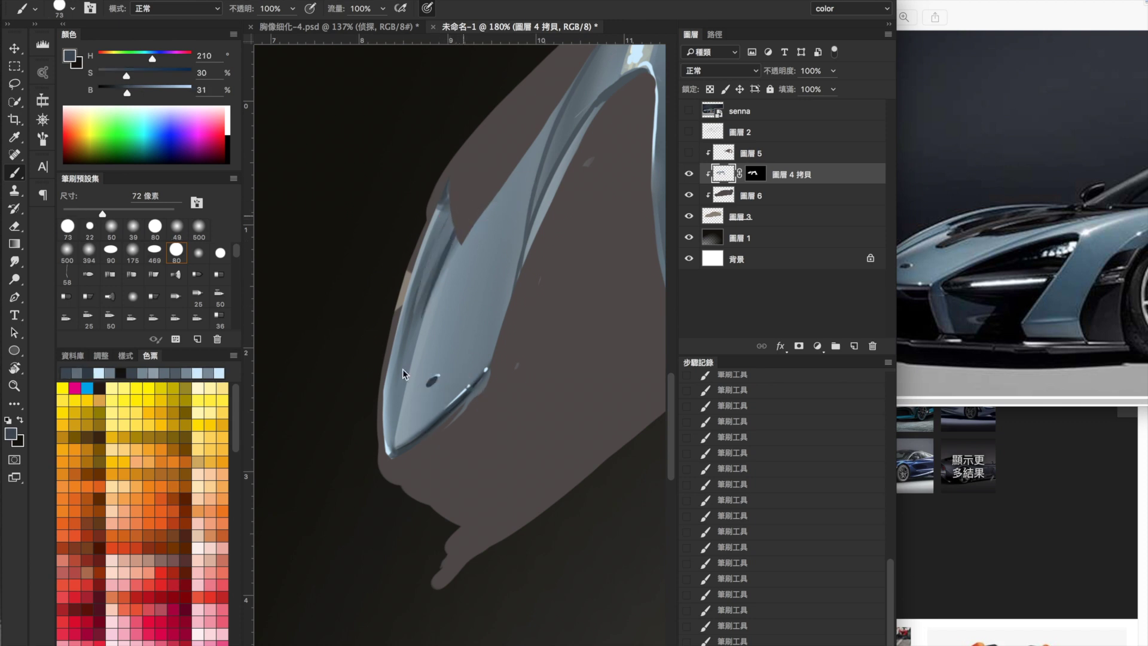
pyautogui.moveTo(482, 199); pyautogui.dragTo(397, 218)
pyautogui.press('l')
pyautogui.moveTo(381, 433)
pyautogui.mouseDown()
pyautogui.moveTo(463, 138)
pyautogui.moveTo(455, 299)
pyautogui.mouseUp()
pyautogui.hotkey('ctrl', 'shift', 'i')
pyautogui.press('b')
pyautogui.press('x')
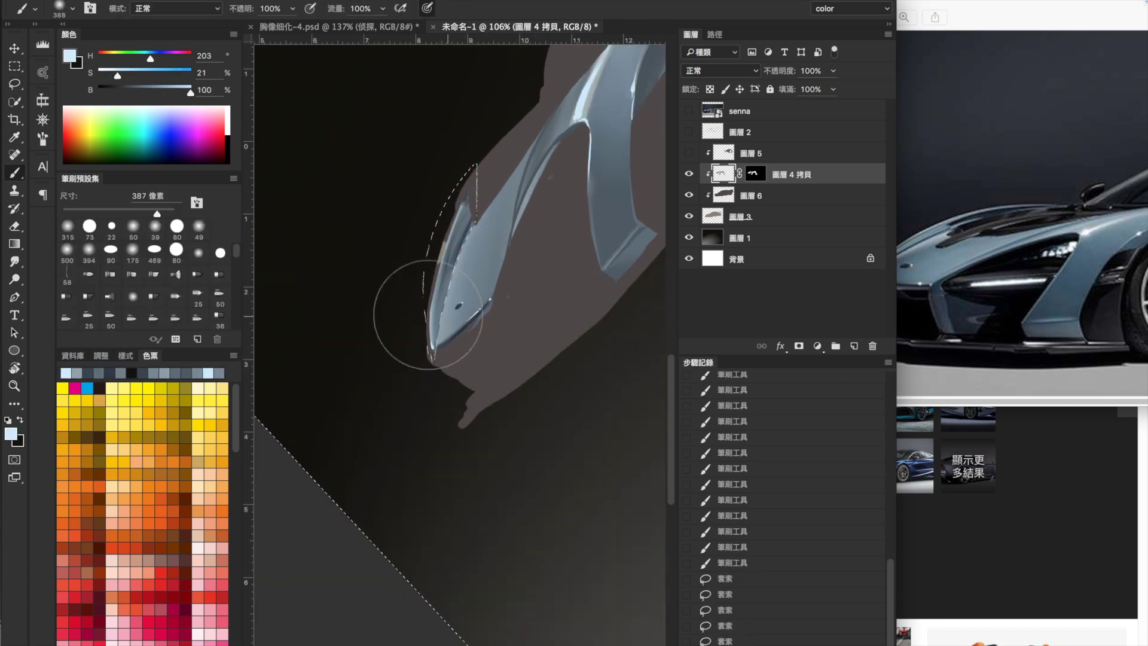
pyautogui.press('z')
pyautogui.moveTo(485, 339)
pyautogui.mouseDown()
pyautogui.moveTo(441, 359)
pyautogui.moveTo(431, 334)
pyautogui.mouseUp()
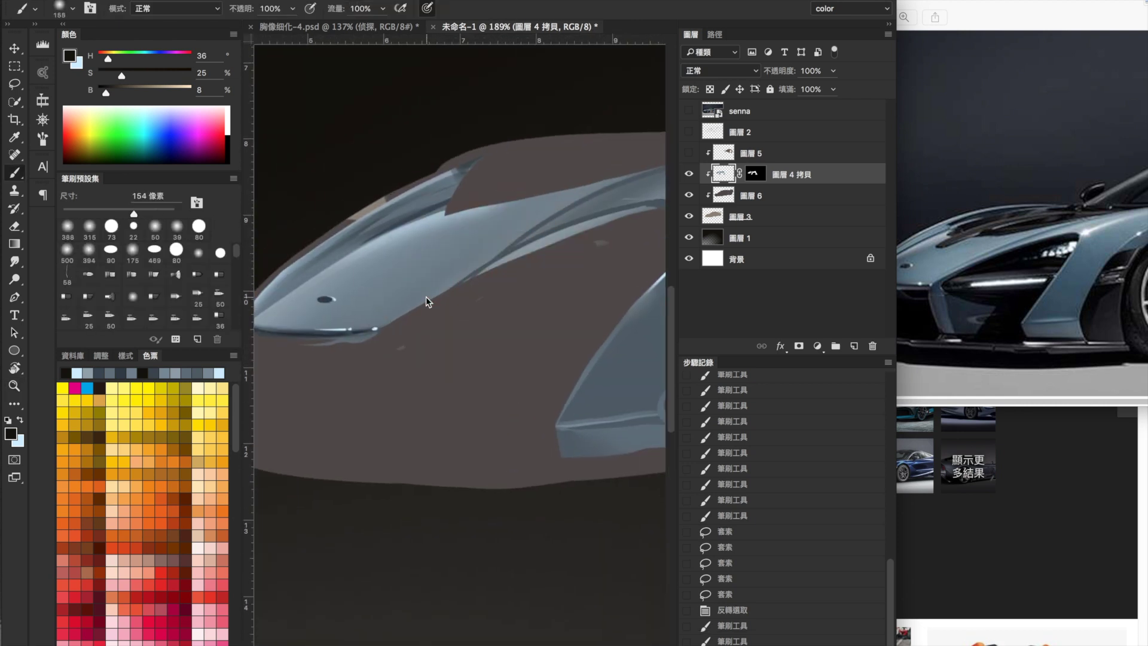
# Step: Refine the crease running from the nose to the fender top with small strokes of sampled blue tones
pyautogui.press('b')
pyautogui.keyDown('alt'); pyautogui.click(454, 240); pyautogui.keyUp('alt')
pyautogui.moveTo(461, 238); pyautogui.dragTo(496, 225)
pyautogui.keyDown('alt'); pyautogui.click(482, 224); pyautogui.keyUp('alt')
pyautogui.keyDown('alt'); pyautogui.click(475, 230); pyautogui.keyUp('alt')
pyautogui.moveTo(442, 251); pyautogui.dragTo(538, 207)
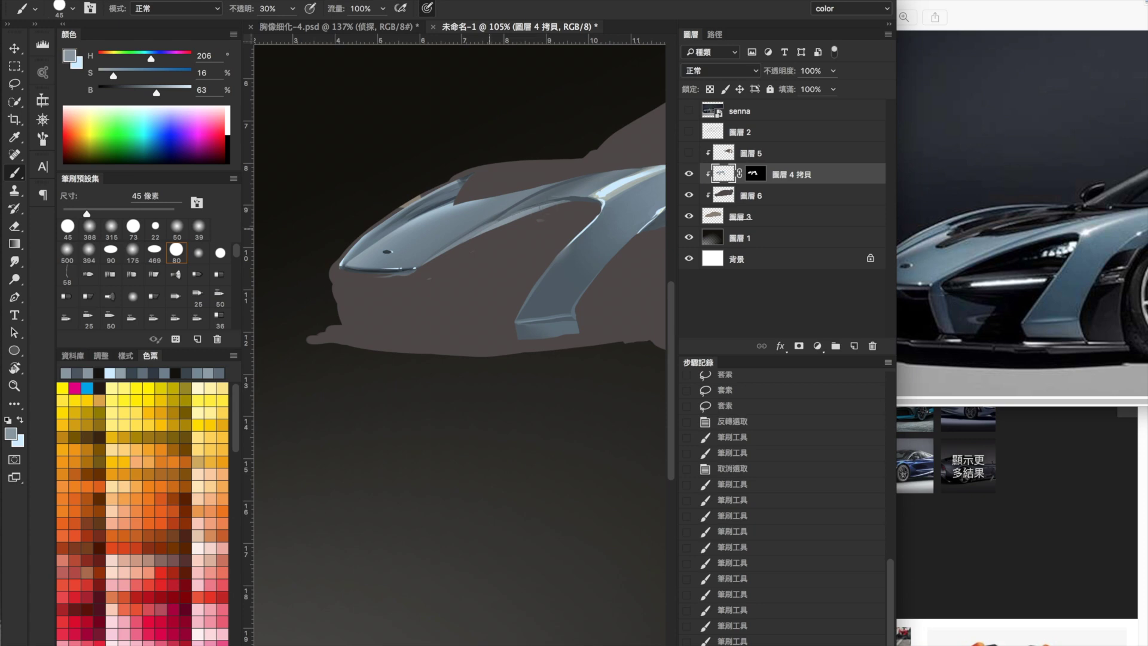
# Step: Show layer 圖層 5 and place it directly beneath 圖層 4 拷貝
pyautogui.scroll(-2, 449, 307)
pyautogui.hotkey('ctrl', '0')
pyautogui.click(689, 153)
pyautogui.moveTo(726, 154); pyautogui.dragTo(711, 175)
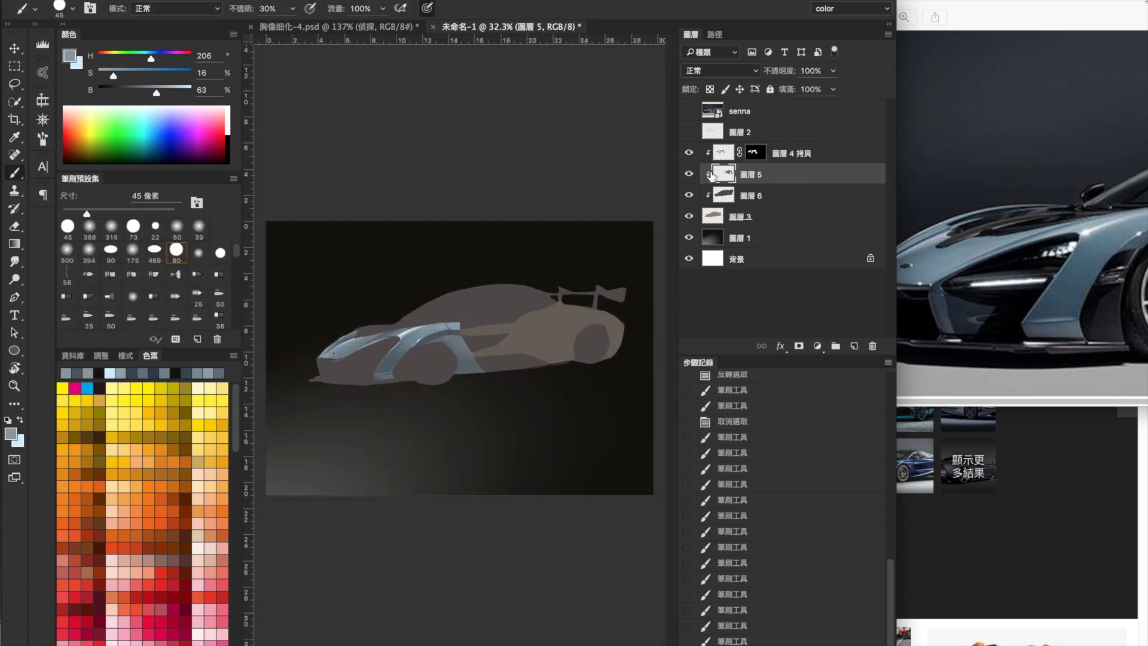
# Step: Add a layer mask shaped like the side body to 圖層 5 and recolor the layer blue with Hue/Saturation
pyautogui.click(946, 112)
pyautogui.doubleClick(1015, 18)
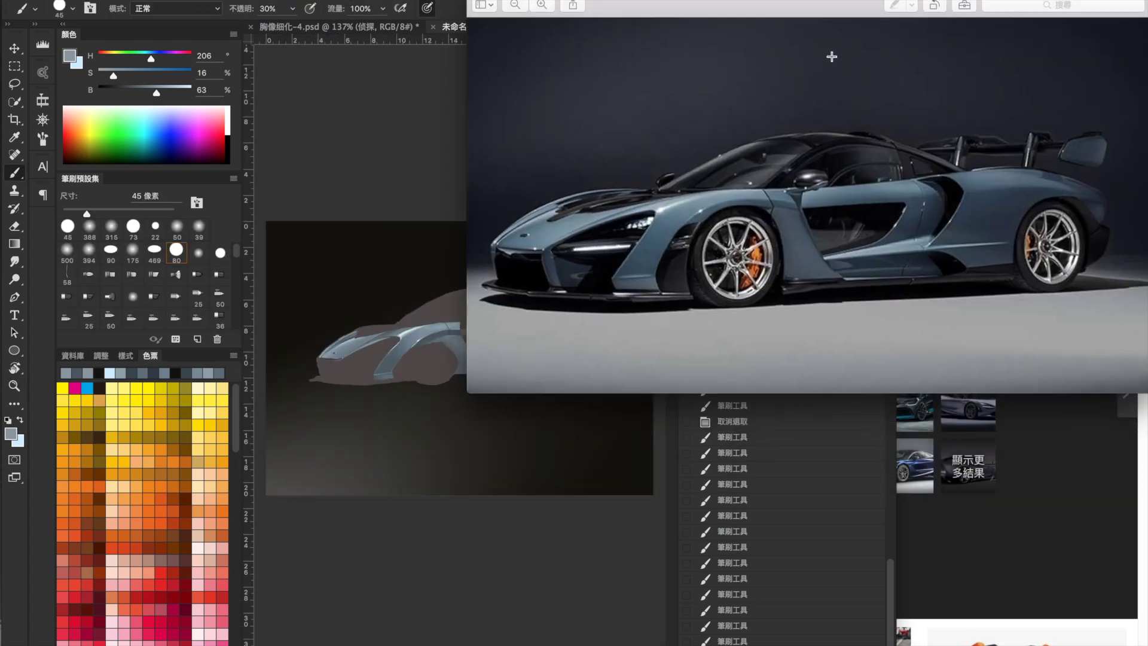
pyautogui.scroll(3, 394, 339)
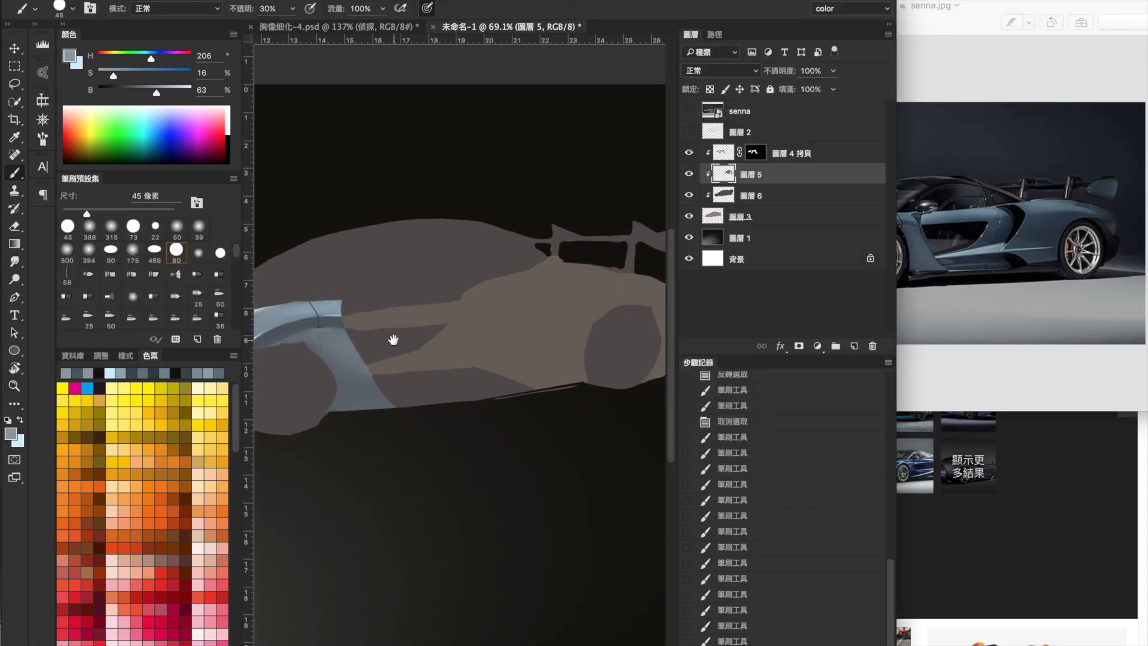
pyautogui.click(799, 345)
pyautogui.rightClick(428, 71)
pyautogui.doubleClick(595, 205)
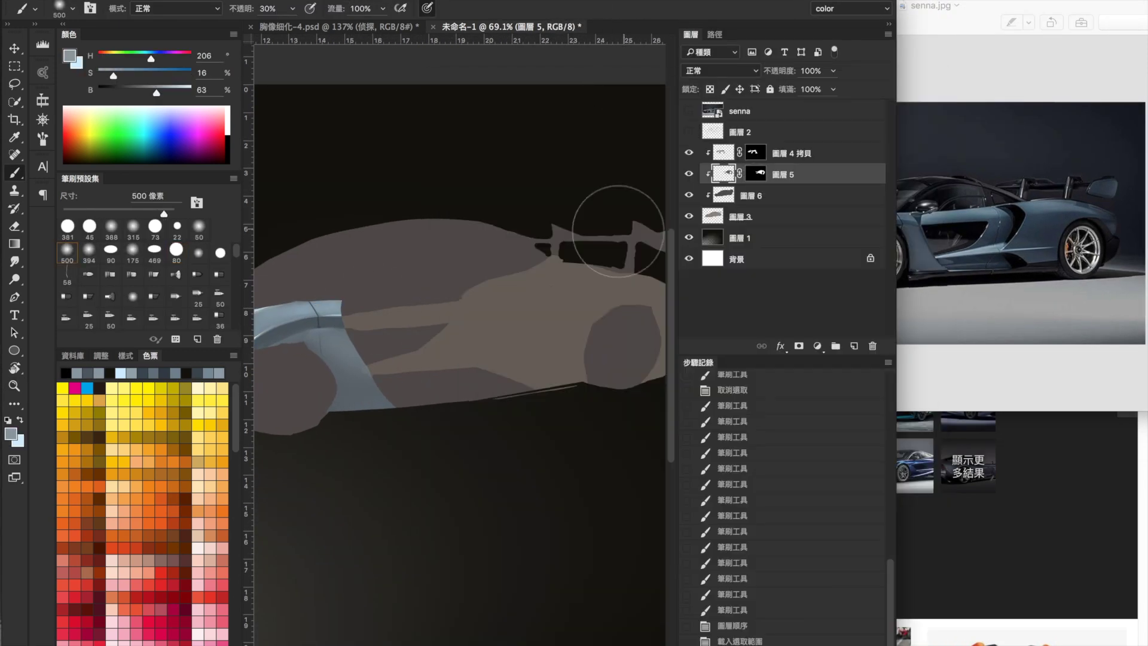
pyautogui.hotkey('ctrl', 'u')
pyautogui.press('Return')
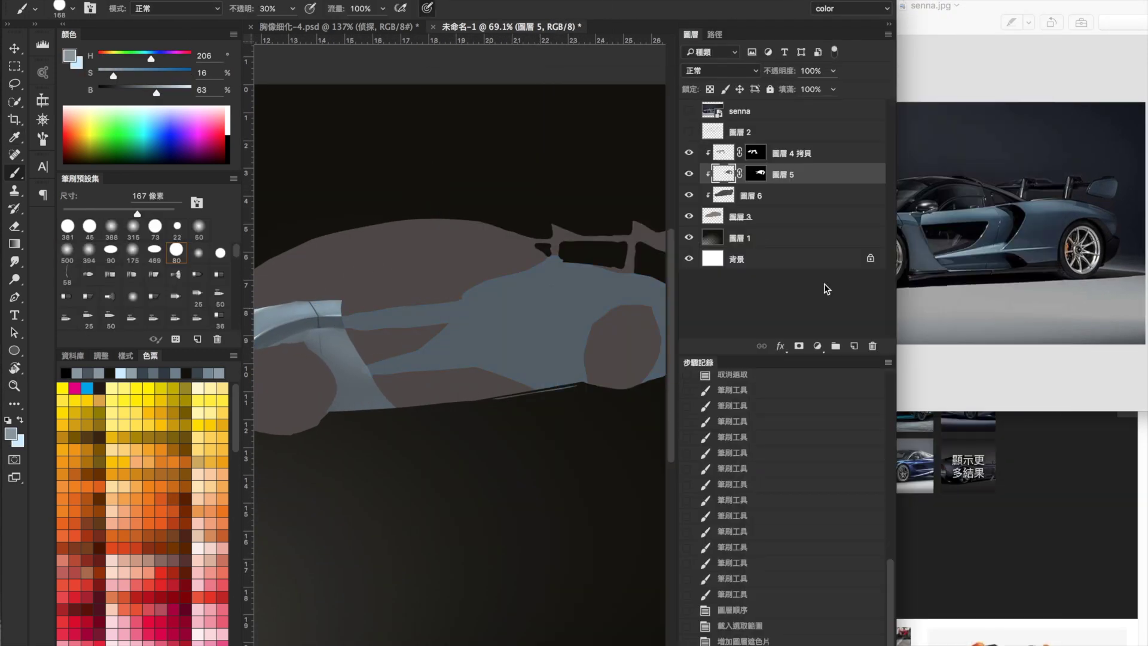
# Step: Duplicate 圖層 5, clip the copy to the layers below and clear its painted contents
pyautogui.hotkey('ctrl', 'j')
pyautogui.hotkey('ctrl', 'alt', 'g')
pyautogui.hotkey('ctrl', 'a')
pyautogui.press('Delete')
pyautogui.click(689, 195)
pyautogui.click(688, 195)
pyautogui.hotkey('ctrl', 'd')
# Step: Load 圖層 4 拷貝 as a selection, erase around the fender's rear edge and deselect
pyautogui.click(795, 196)
pyautogui.keyDown('ctrl'); pyautogui.click(723, 153); pyautogui.keyUp('ctrl')
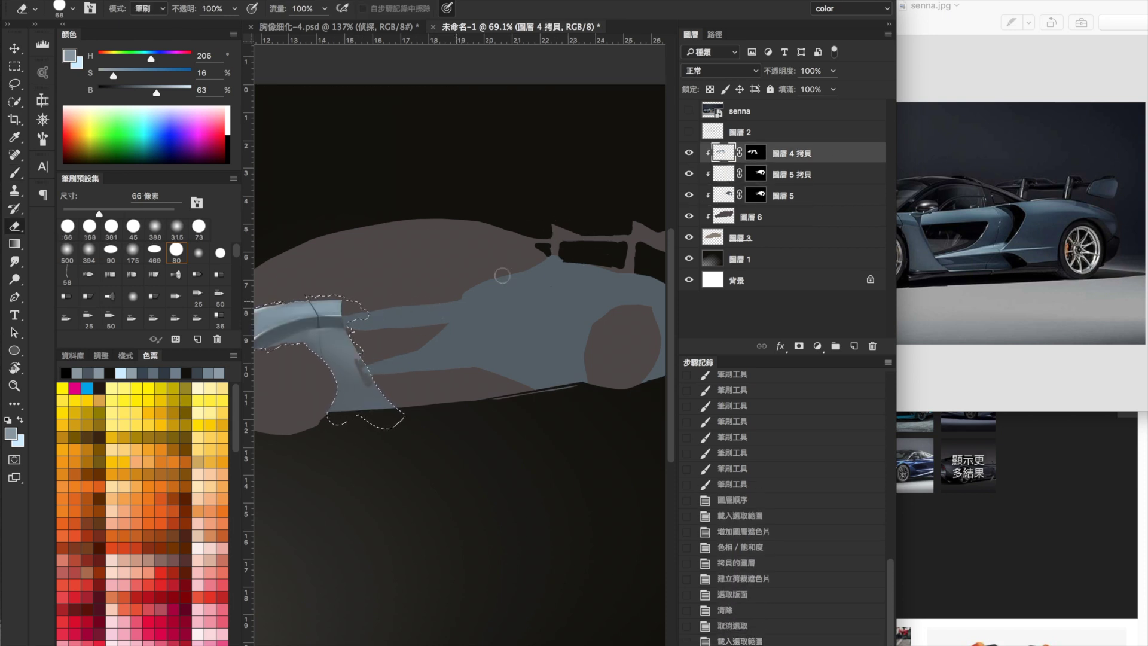
pyautogui.moveTo(377, 335); pyautogui.dragTo(382, 418)
pyautogui.scroll(2, 382, 371)
pyautogui.hotkey('ctrl', 'd')
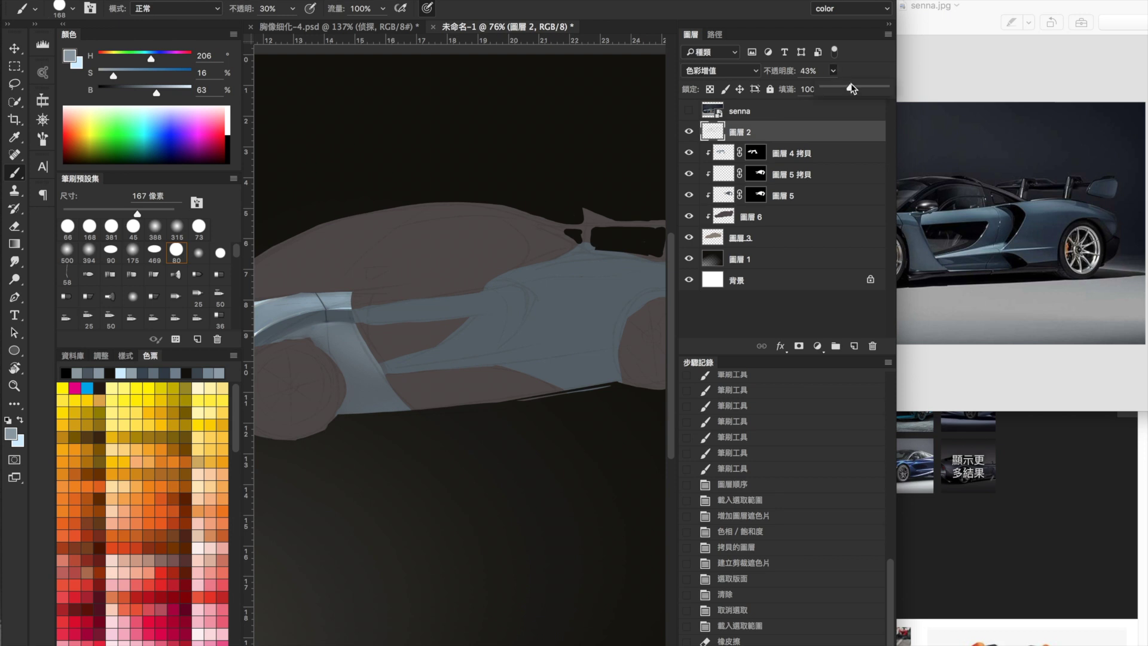
# Step: Delete the emptied 圖層 5 拷貝 and paint white on 圖層 5's mask to extend the blue side body upward
pyautogui.click(725, 175)
pyautogui.click(756, 174)
pyautogui.press('d')
pyautogui.press('0')
pyautogui.scroll(-3, 550, 282)
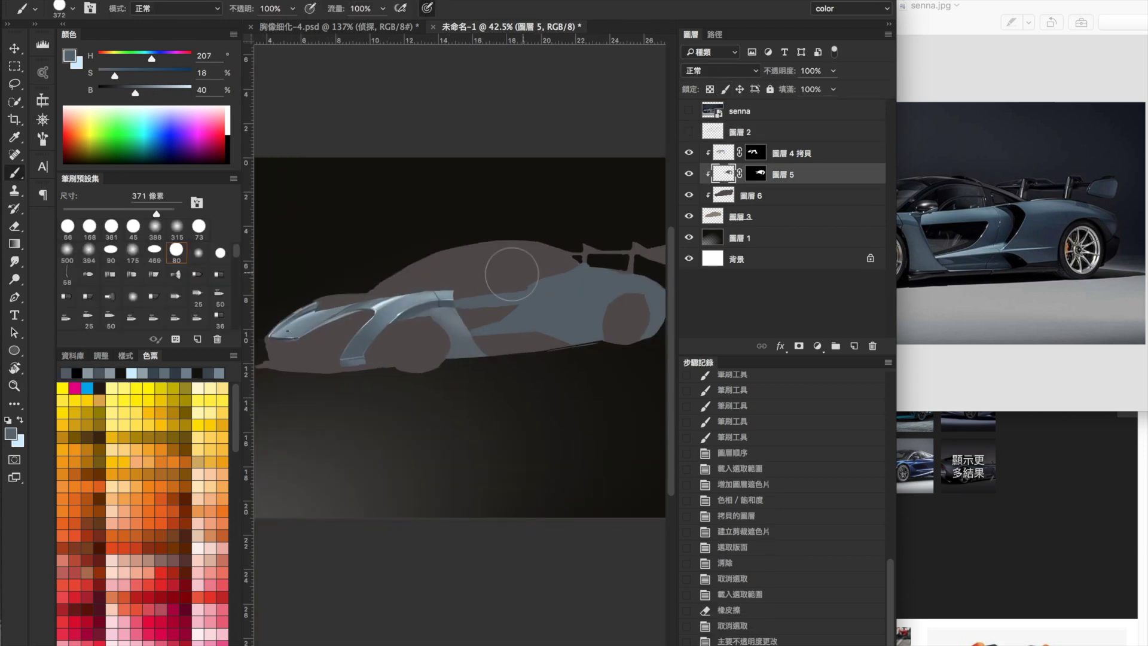
pyautogui.scroll(4, 538, 359)
pyautogui.press('r')
pyautogui.moveTo(538, 298); pyautogui.dragTo(466, 179)
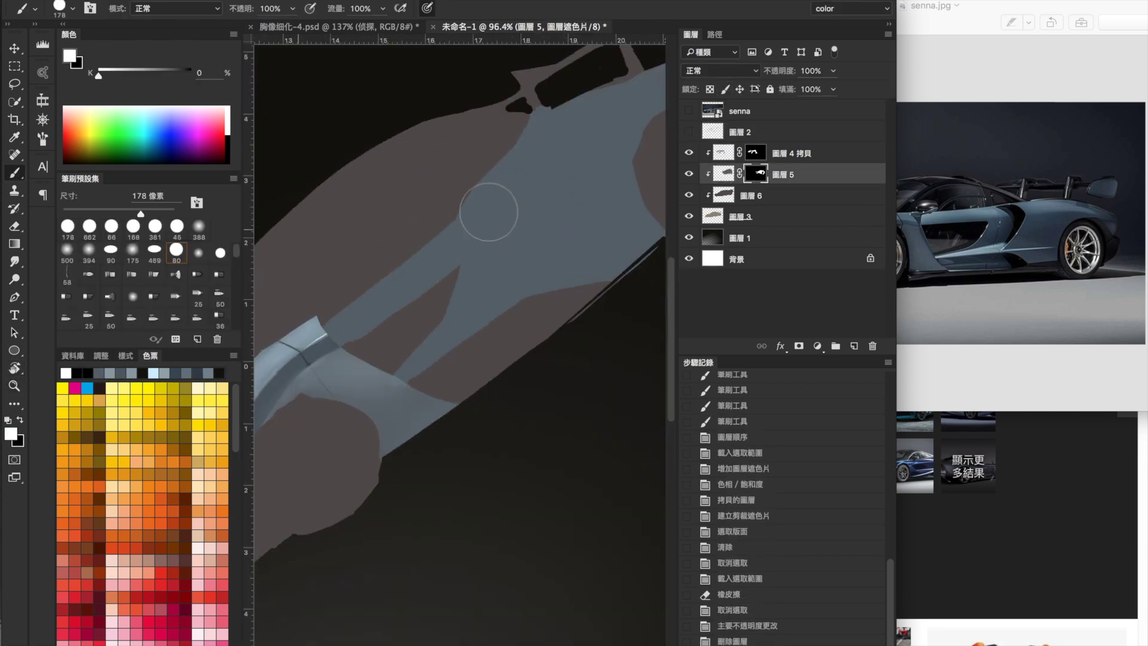
pyautogui.moveTo(335, 281); pyautogui.dragTo(478, 180)
# Step: Erase on 圖層 5's mask to trim the body near the rear wing and reshape the door opening
pyautogui.press('e')
pyautogui.moveTo(526, 78); pyautogui.dragTo(574, 132)
pyautogui.moveTo(353, 352); pyautogui.dragTo(378, 333)
pyautogui.press('b')
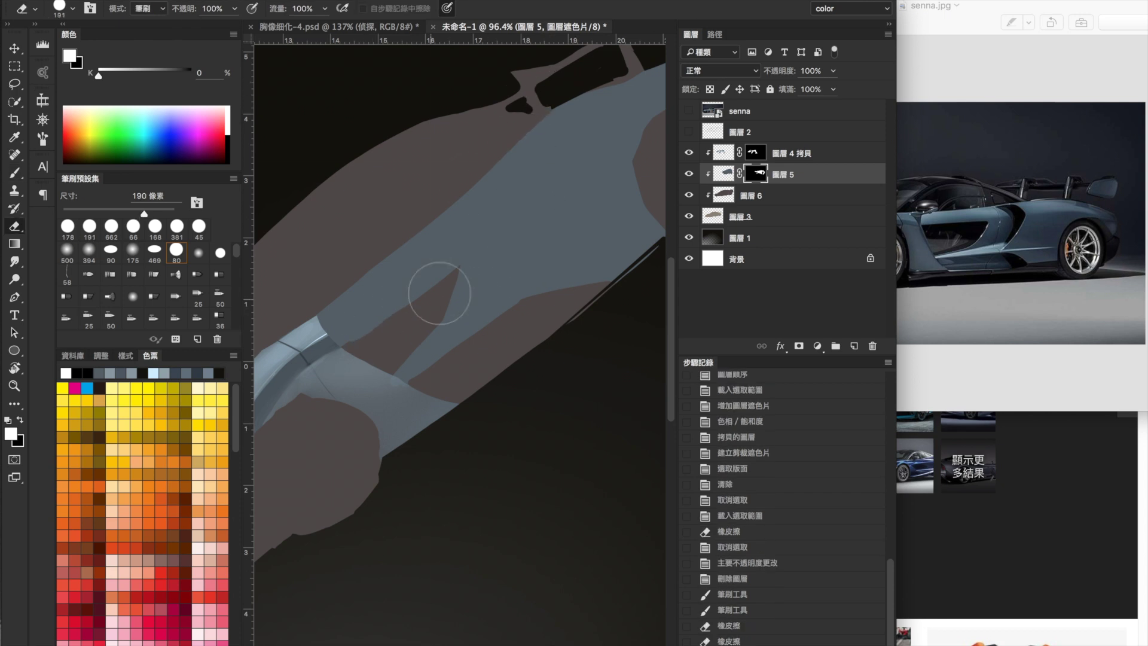
pyautogui.press('e')
pyautogui.moveTo(469, 249)
pyautogui.mouseDown()
pyautogui.moveTo(492, 247)
pyautogui.moveTo(468, 261)
pyautogui.moveTo(426, 339)
pyautogui.moveTo(463, 264)
pyautogui.moveTo(500, 259)
pyautogui.moveTo(418, 359)
pyautogui.mouseUp()
# Step: Brush on 圖層 5's mask to extend the blue side body down to the sill
pyautogui.press('b')
pyautogui.press('z')
pyautogui.moveTo(496, 340)
pyautogui.mouseDown()
pyautogui.moveTo(407, 362)
pyautogui.moveTo(460, 361)
pyautogui.mouseUp()
pyautogui.press('b')
pyautogui.press('e')
# Step: Load the front fender's shape as a selection, clear that area from 圖層 5 and deselect
pyautogui.keyDown('ctrl'); pyautogui.click(725, 172); pyautogui.keyUp('ctrl')
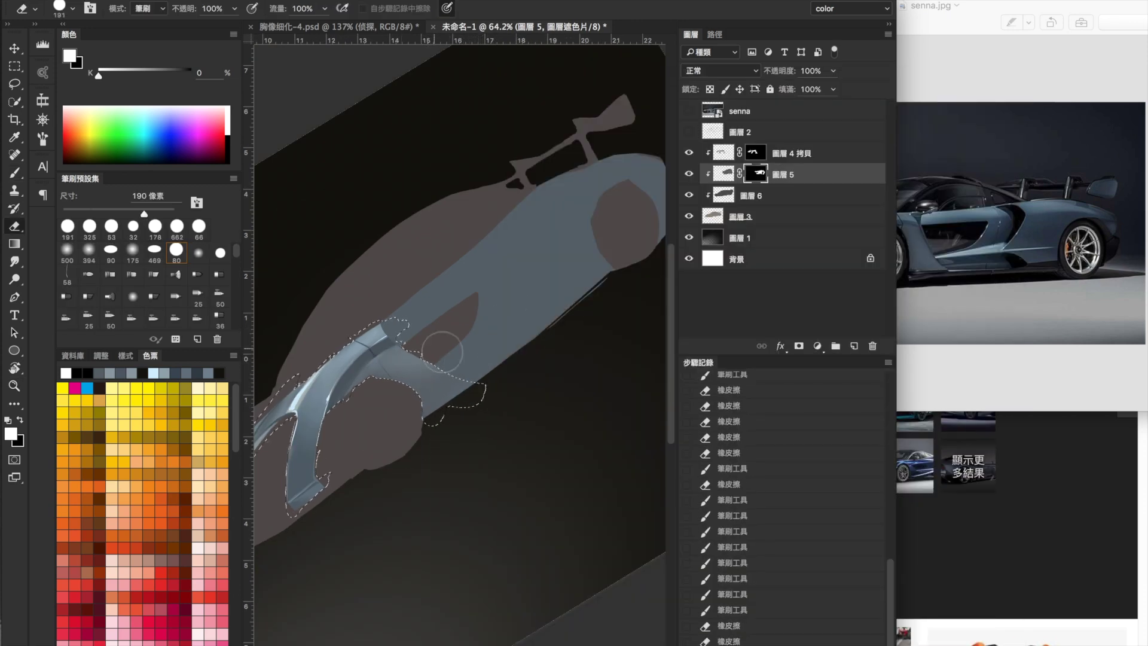
pyautogui.scroll(3, 445, 359)
pyautogui.press('r')
pyautogui.moveTo(452, 365)
pyautogui.mouseDown()
pyautogui.moveTo(521, 366)
pyautogui.moveTo(479, 334)
pyautogui.mouseUp()
pyautogui.press('z')
pyautogui.press('b')
pyautogui.click(777, 153)
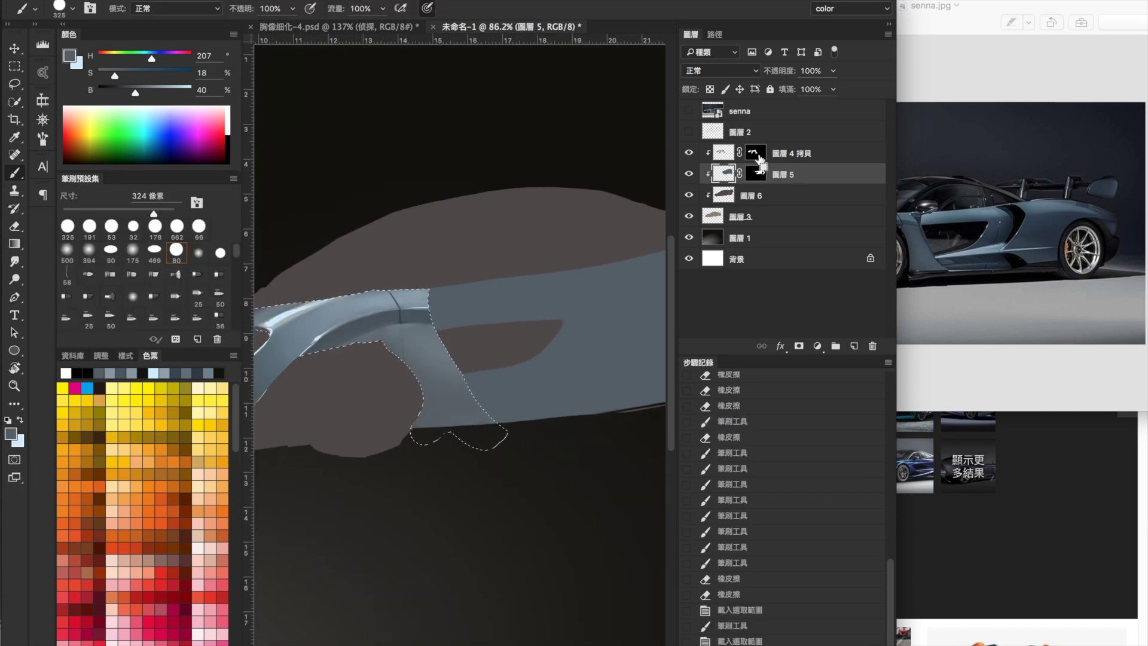
pyautogui.press('Delete')
pyautogui.hotkey('ctrl', 'd')
# Step: Refine the fender's rear edge beside the door with brush and eraser on 圖層 4 拷貝's mask
pyautogui.scroll(-3, 488, 282)
pyautogui.scroll(3, 488, 282)
pyautogui.moveTo(412, 342)
pyautogui.mouseDown()
pyautogui.moveTo(435, 383)
pyautogui.moveTo(490, 412)
pyautogui.mouseUp()
pyautogui.hotkey('ctrl', '\\')
pyautogui.press('e')
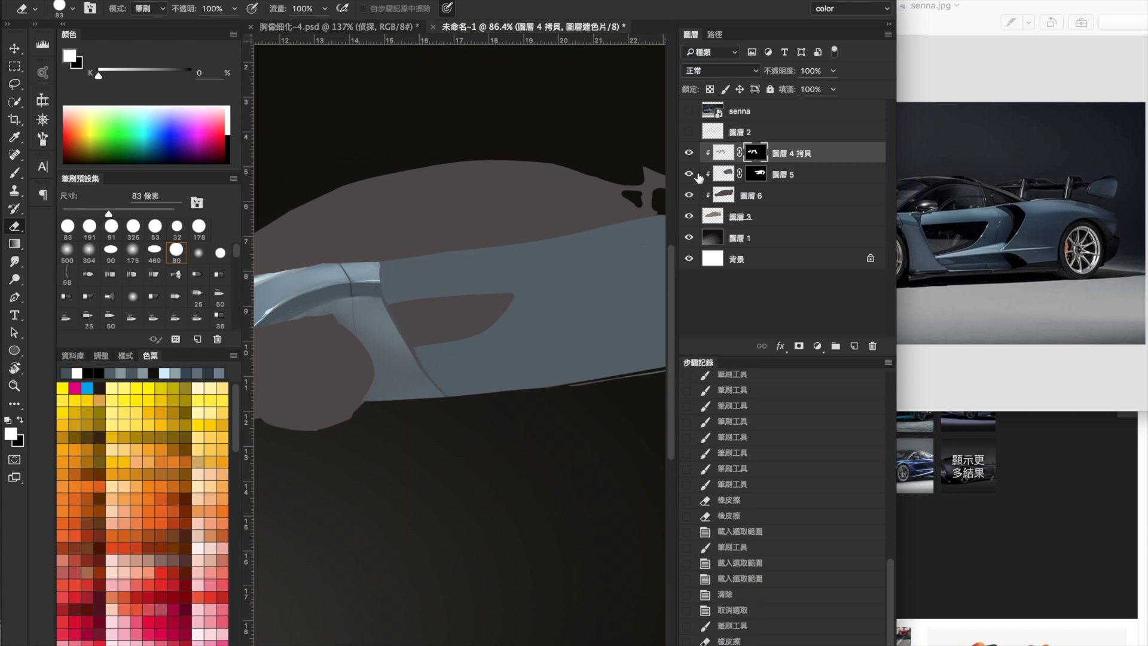
# Step: Hide 圖層 5 and brush edge shading and a light rim along the fender's rear edge on 圖層 4 拷貝
pyautogui.click(689, 174)
pyautogui.press('b')
pyautogui.hotkey('ctrl', '2')
pyautogui.moveTo(418, 347); pyautogui.dragTo(443, 392)
pyautogui.moveTo(383, 267); pyautogui.dragTo(392, 311)
pyautogui.moveTo(382, 389); pyautogui.dragTo(448, 392)
pyautogui.moveTo(359, 308)
pyautogui.mouseDown()
pyautogui.moveTo(376, 406)
pyautogui.moveTo(359, 350)
pyautogui.mouseUp()
pyautogui.moveTo(437, 315)
pyautogui.mouseDown()
pyautogui.moveTo(413, 305)
pyautogui.moveTo(388, 335)
pyautogui.mouseUp()
# Step: Trim the fender's rear edge by painting black on 圖層 4 拷貝's mask
pyautogui.hotkey('ctrl', '\\')
pyautogui.press('d')
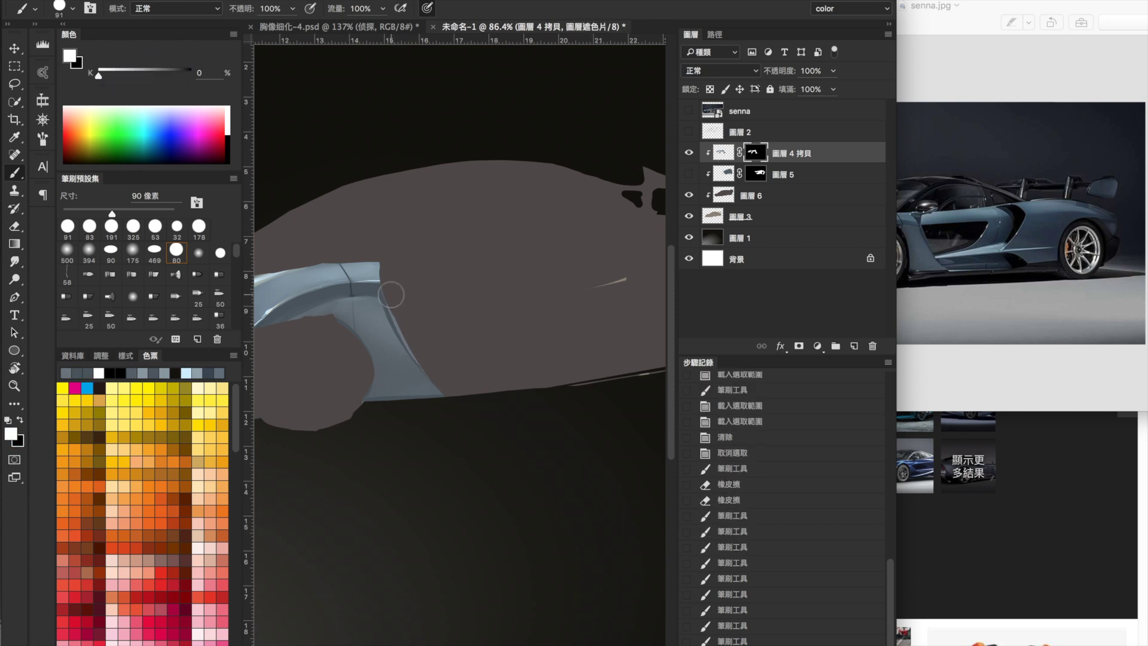
pyautogui.press('x')
pyautogui.moveTo(391, 295); pyautogui.dragTo(423, 346)
pyautogui.scroll(-4, 411, 287)
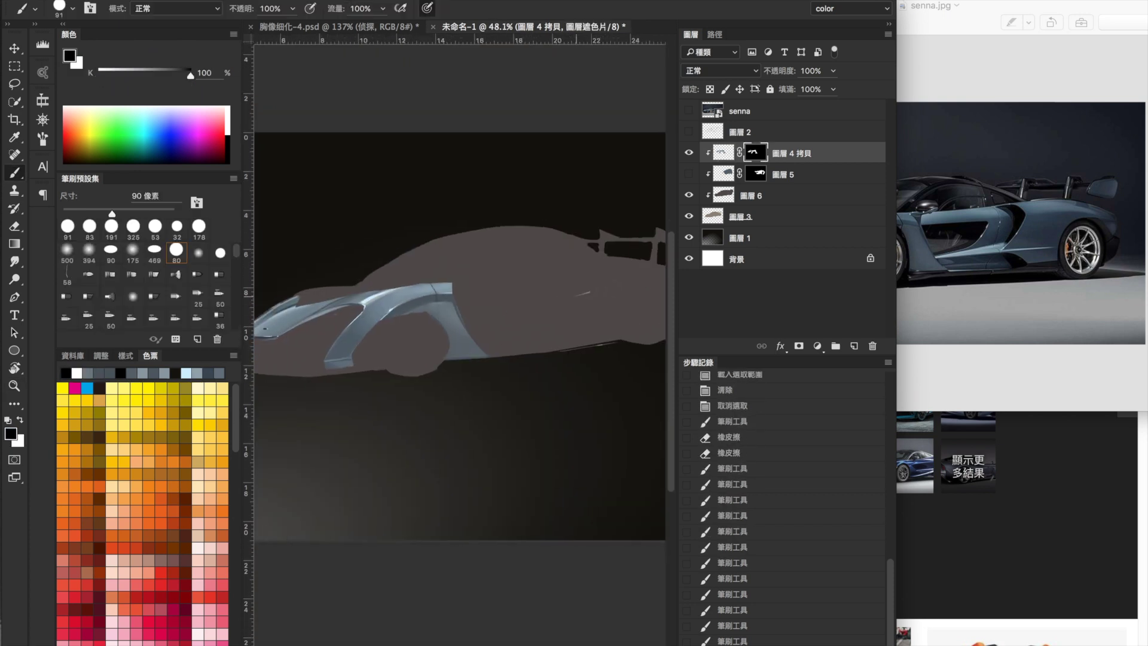
# Step: Activate 圖層 5, sample the grey base color and make the layer visible again
pyautogui.hotkey('alt', '[')
pyautogui.keyDown('alt'); pyautogui.click(607, 248); pyautogui.keyUp('alt')
pyautogui.scroll(2, 564, 254)
pyautogui.hotkey('ctrl', ',')
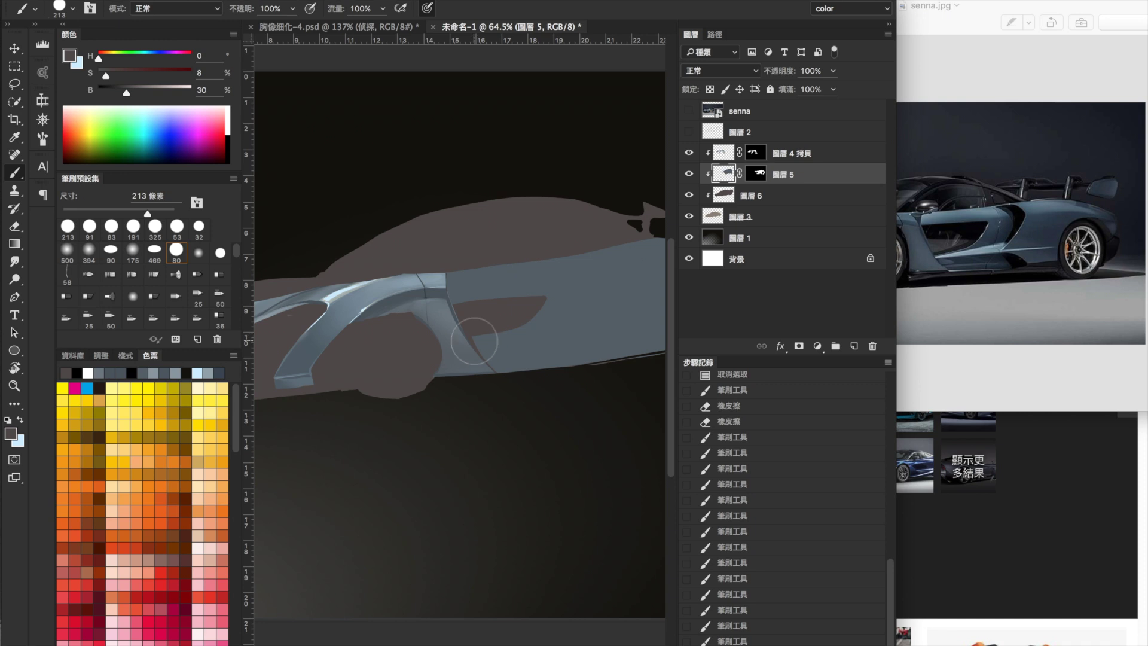
# Step: Try light blue paint on 圖層 5 in the gap behind the front fender and undo it
pyautogui.hotkey('ctrl', '\\')
pyautogui.press('d')
pyautogui.click(723, 173)
pyautogui.moveTo(467, 340); pyautogui.dragTo(507, 369)
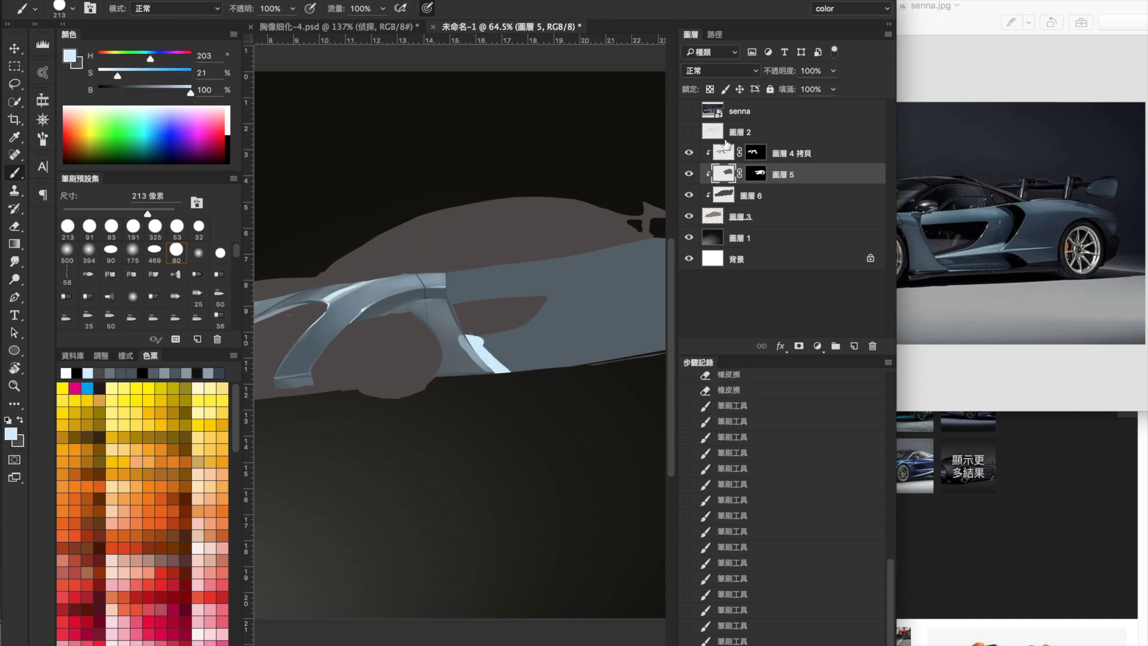
pyautogui.hotkey('ctrl', 'z')
# Step: Load the front fender mask as a selection, brush along the fender's rear edge on a new layer above 圖層 5, and deselect
pyautogui.keyDown('ctrl'); pyautogui.click(756, 173); pyautogui.keyUp('ctrl')
pyautogui.hotkey('ctrl', 'shift', 'alt', 'n')
pyautogui.press('g')
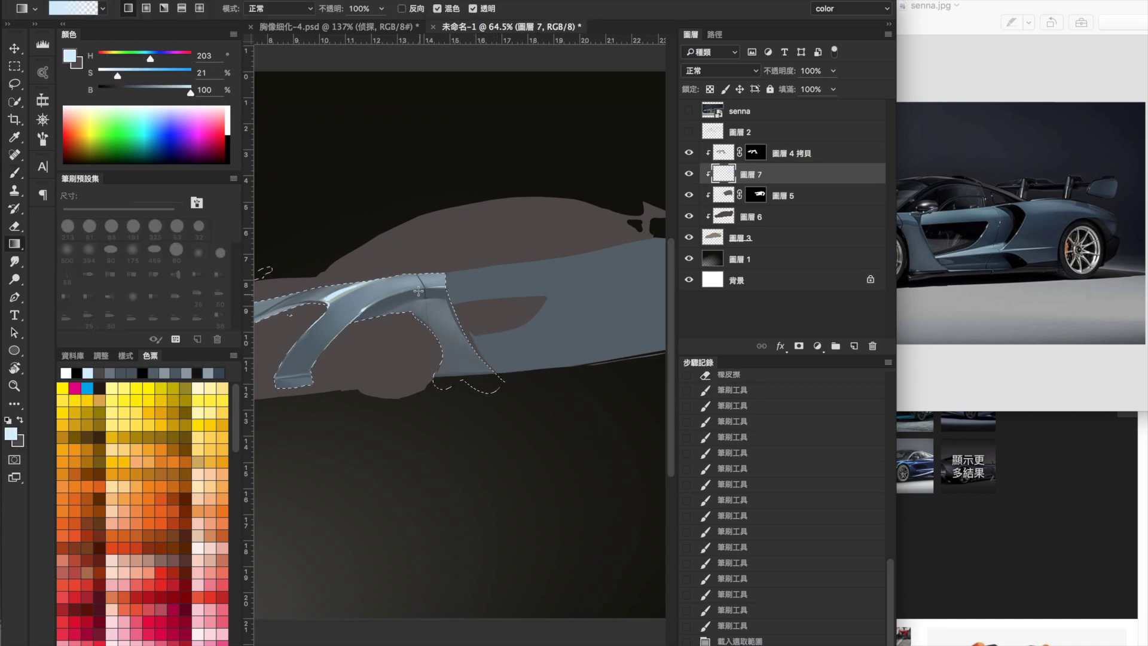
pyautogui.press('b')
pyautogui.moveTo(449, 337); pyautogui.dragTo(470, 332)
pyautogui.hotkey('ctrl', 'd')
# Step: Activate 圖層 5's mask and paint black with a smaller brush to reshape the upper edge of the side opening
pyautogui.hotkey('alt', '[')
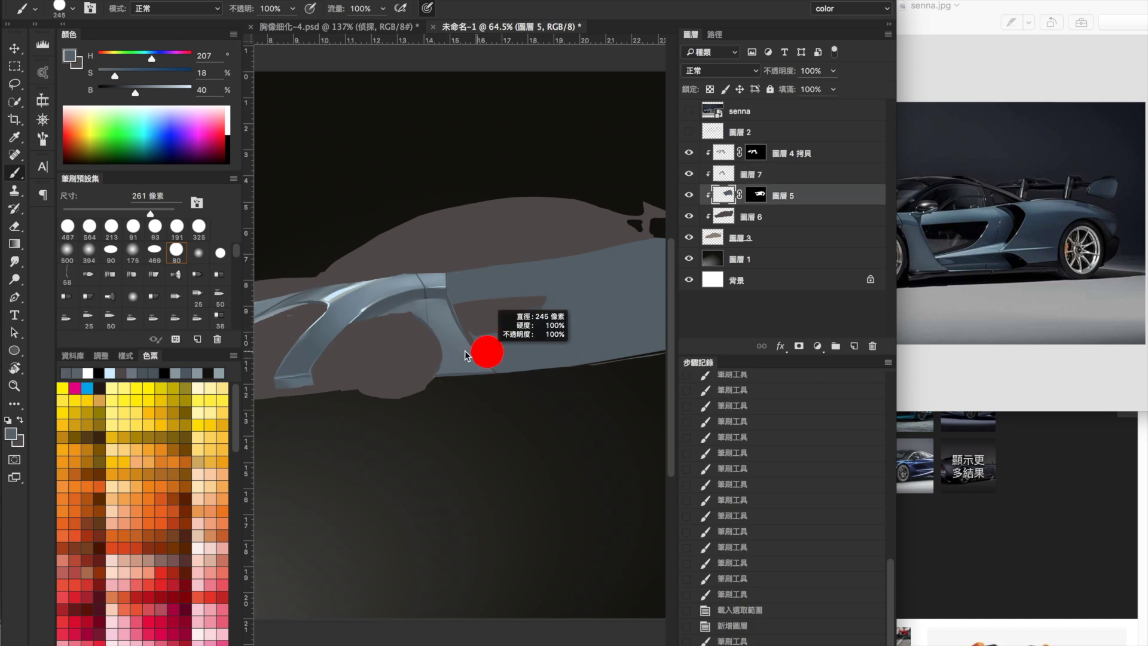
pyautogui.press('[')
pyautogui.press('[')
pyautogui.press('[')
pyautogui.hotkey('ctrl', '\\')
pyautogui.press('d')
pyautogui.scroll(-5, 517, 311)
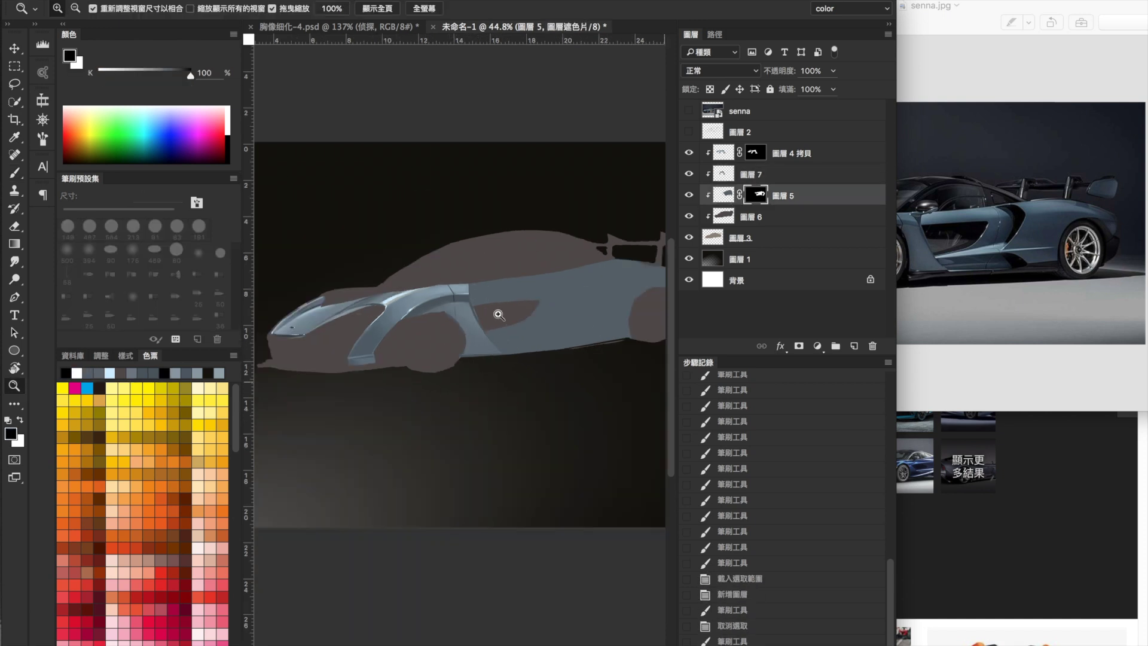
pyautogui.moveTo(937, 17); pyautogui.dragTo(958, 21)
pyautogui.click(547, 335)
pyautogui.scroll(3, 547, 336)
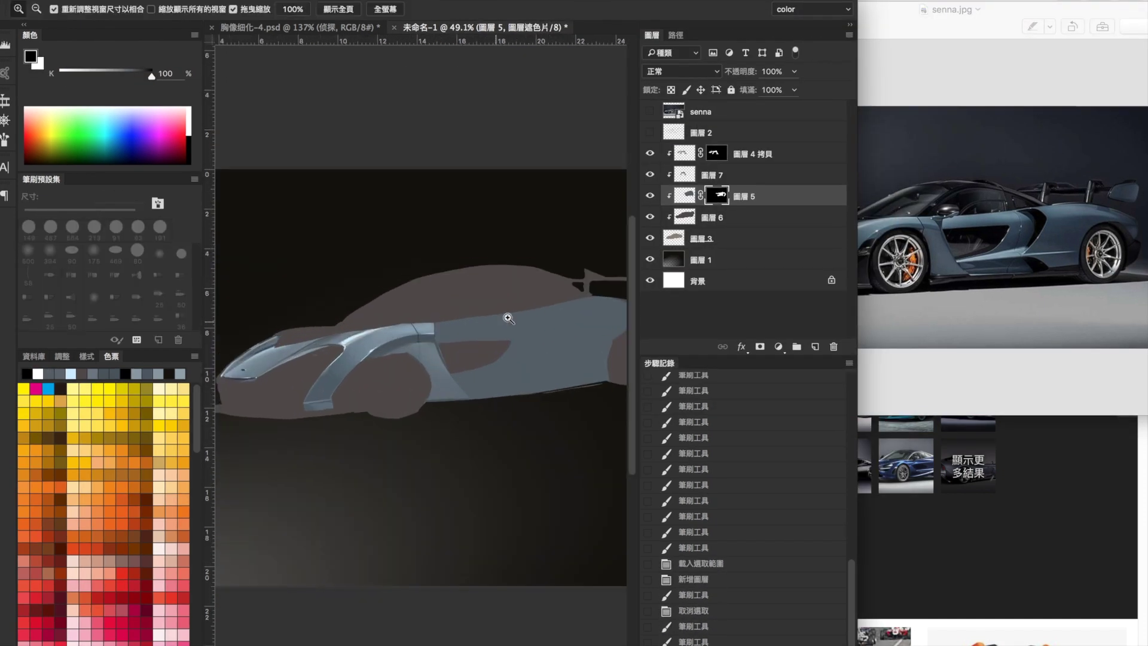
pyautogui.moveTo(474, 341)
pyautogui.mouseDown()
pyautogui.moveTo(514, 332)
pyautogui.moveTo(437, 345)
pyautogui.mouseUp()
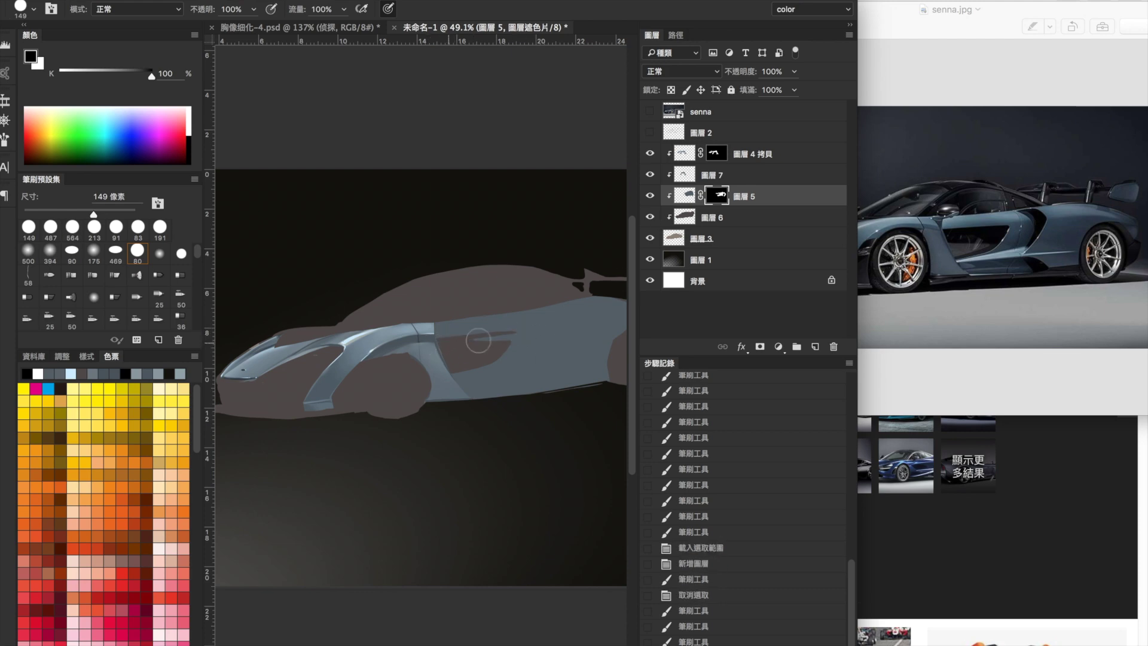
# Step: Return to 圖層 5's pixels and brush sampled light and dark blues along the upper door and rear shoulder
pyautogui.scroll(-2, 459, 376)
pyautogui.hotkey('ctrl', '2')
pyautogui.keyDown('alt'); pyautogui.click(479, 305); pyautogui.keyUp('alt')
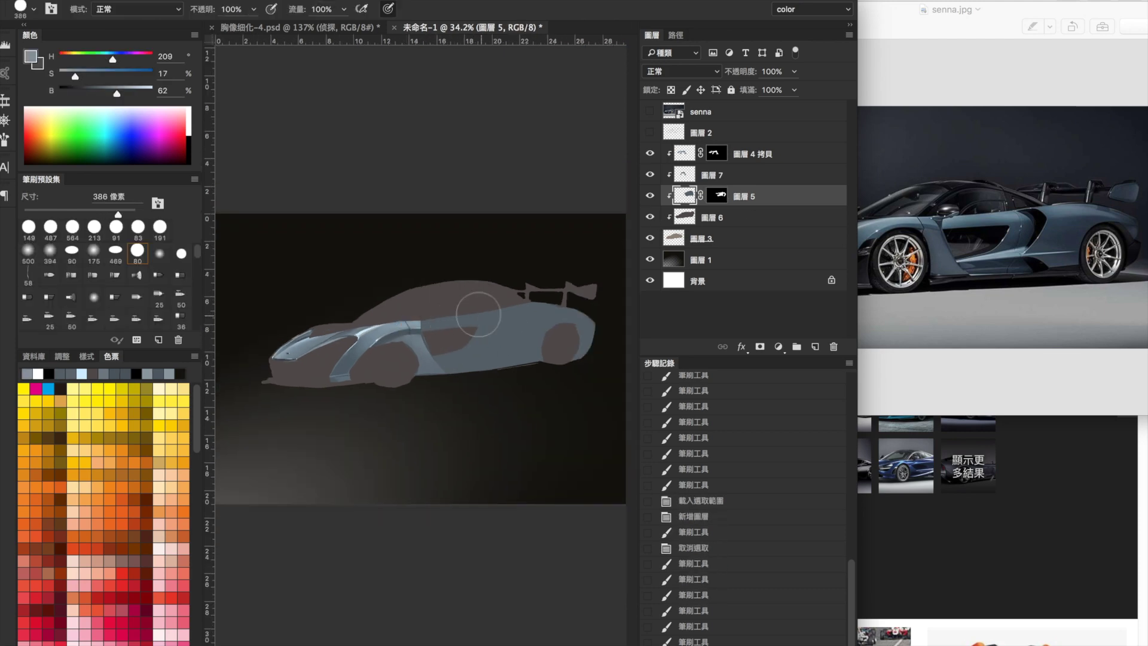
pyautogui.moveTo(462, 313); pyautogui.dragTo(565, 315)
pyautogui.press('[')
pyautogui.press('[')
pyautogui.press('[')
pyautogui.press('[')
pyautogui.keyDown('alt'); pyautogui.click(441, 324); pyautogui.keyUp('alt')
pyautogui.keyDown('alt'); pyautogui.click(511, 305); pyautogui.keyUp('alt')
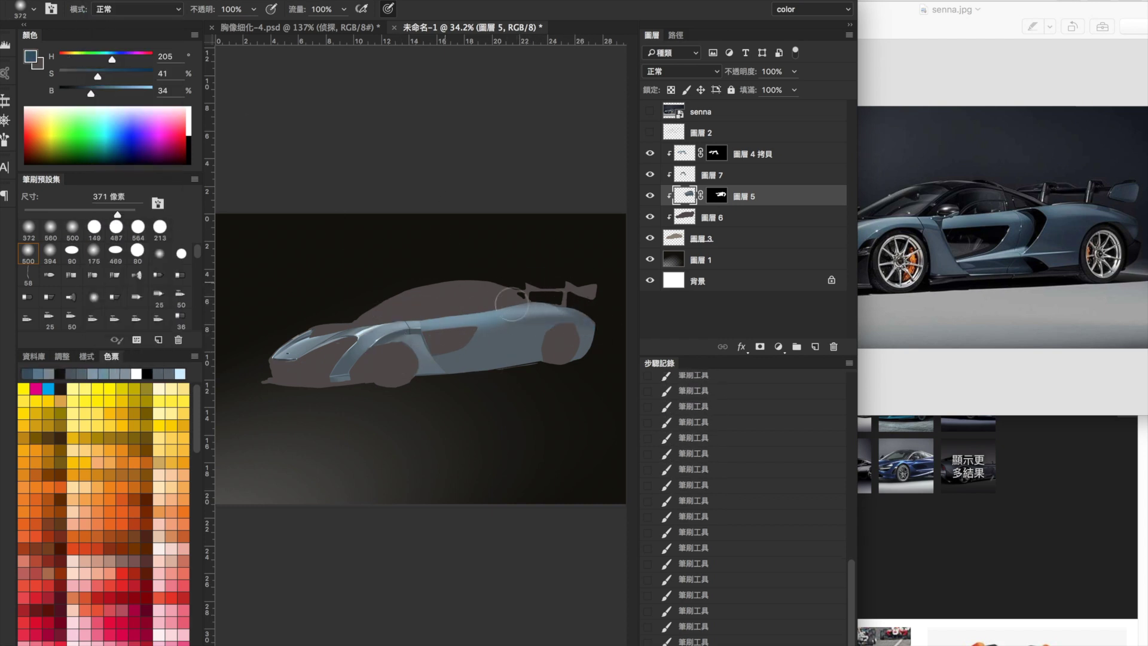
# Step: Shade the lower door with a sampled dark blue using the flat elliptical 469 brush
pyautogui.press('.')
pyautogui.press('.')
pyautogui.press('.')
pyautogui.press('.')
pyautogui.press('x')
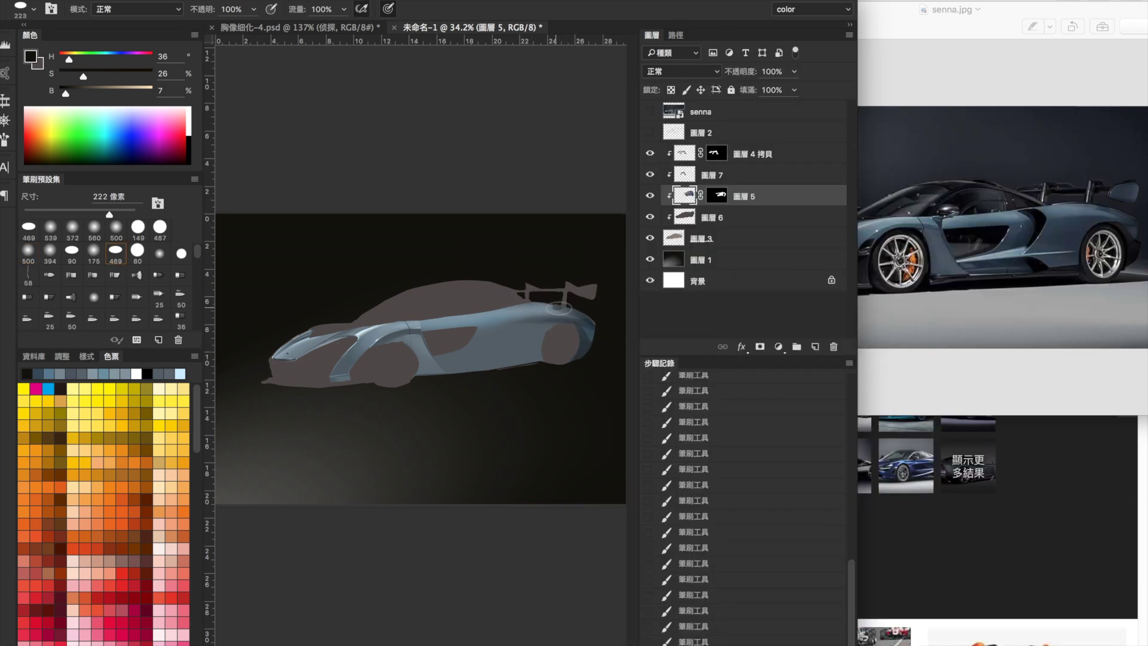
pyautogui.keyDown('alt'); pyautogui.click(575, 347); pyautogui.keyUp('alt')
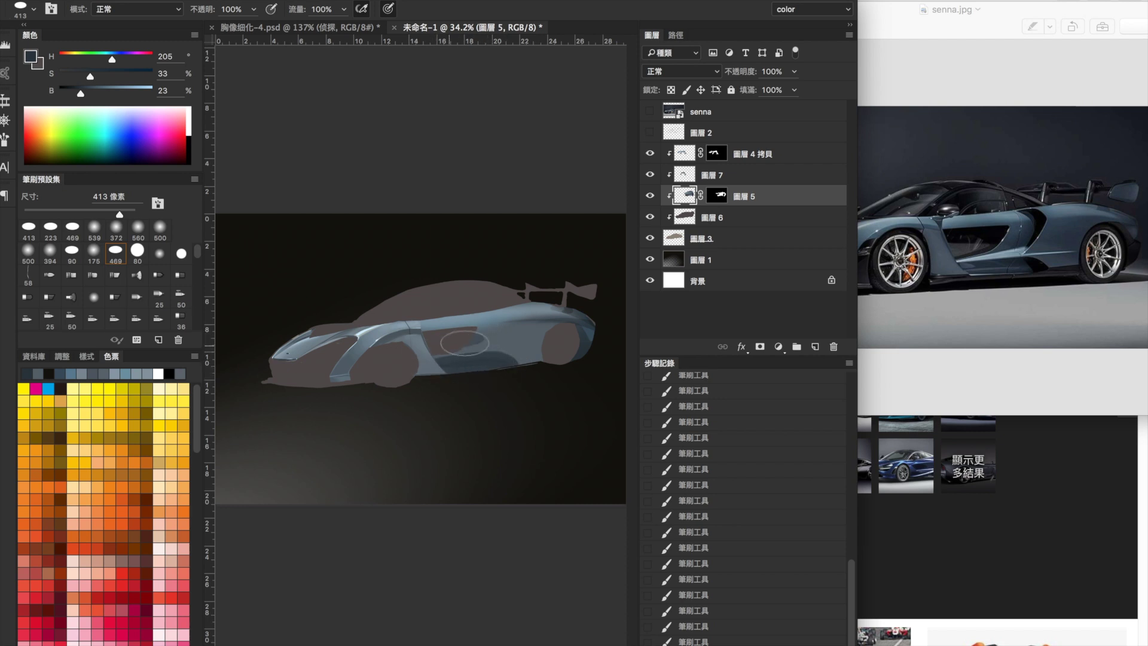
# Step: Lasso a rounded area around the side opening and shade the bodywork behind the opening with sampled blues
pyautogui.press('l')
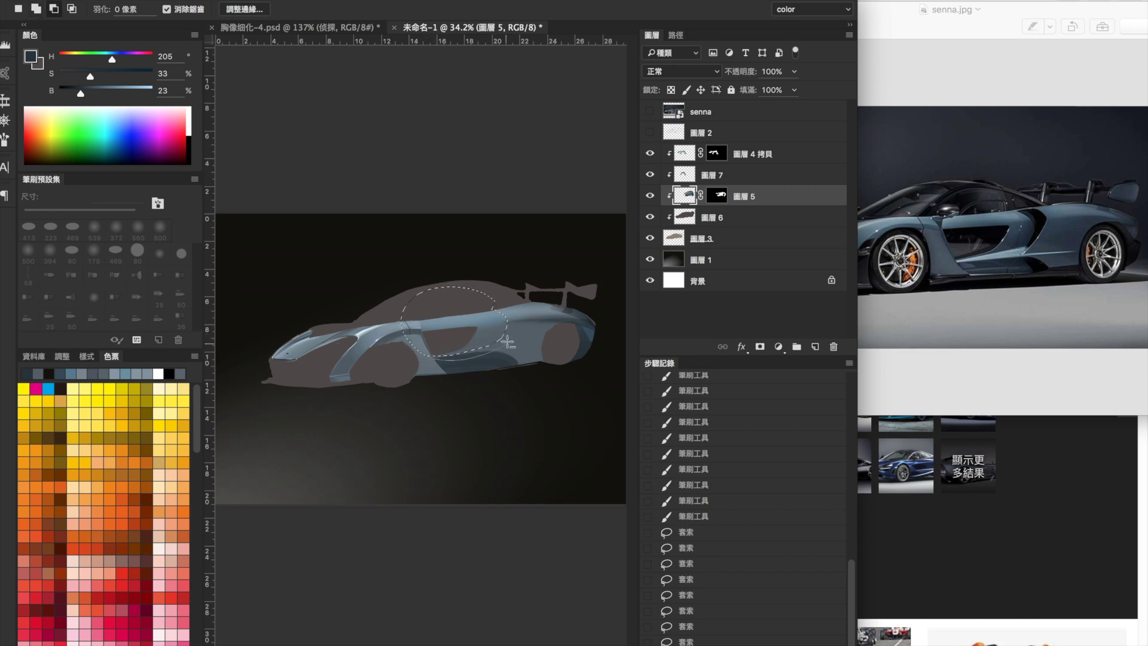
pyautogui.press('b')
pyautogui.rightClick(495, 309)
pyautogui.keyDown('alt'); pyautogui.click(495, 309); pyautogui.keyUp('alt')
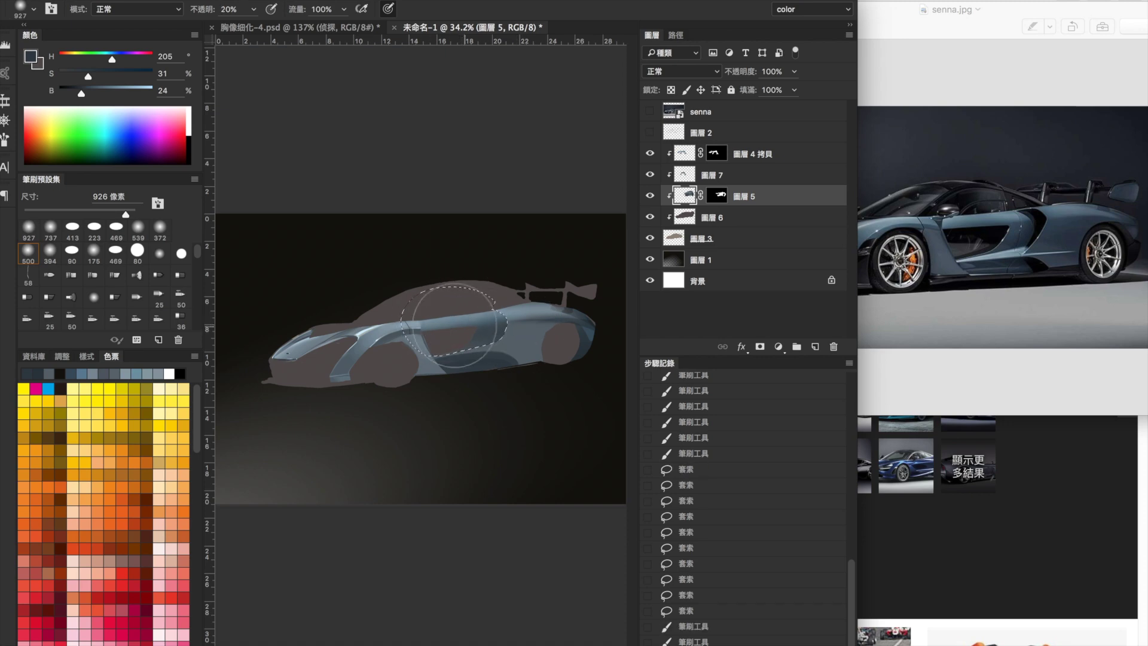
pyautogui.press('0')
pyautogui.keyDown('alt'); pyautogui.click(478, 309); pyautogui.keyUp('alt')
pyautogui.rightClick(519, 314)
pyautogui.doubleClick(610, 159)
pyautogui.click(482, 319)
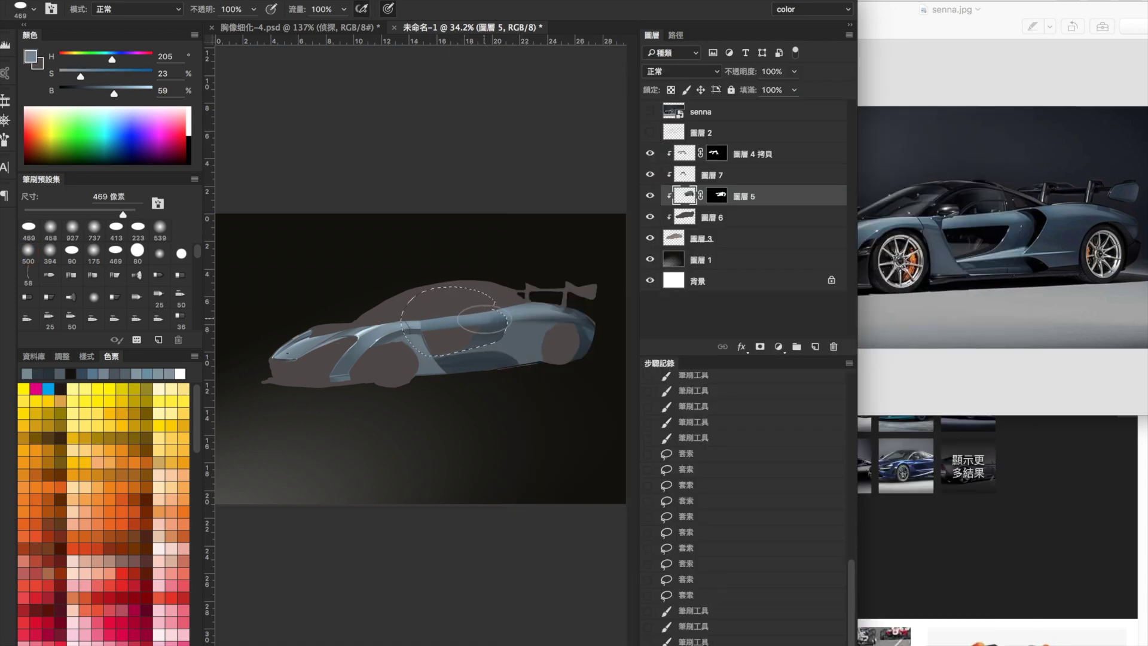
# Step: Refine the rear edge of the side opening with sampled blues using the hard 80 px brush
pyautogui.scroll(3, 508, 326)
pyautogui.rightClick(508, 326)
pyautogui.doubleClick(658, 185)
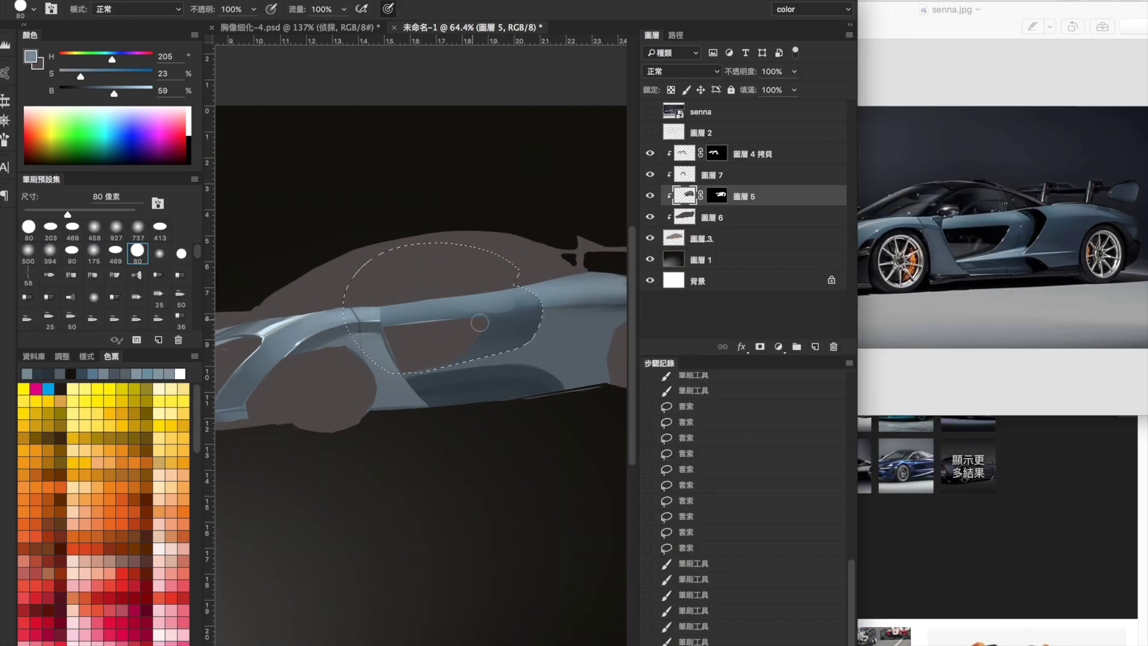
pyautogui.keyDown('alt'); pyautogui.click(511, 381); pyautogui.keyUp('alt')
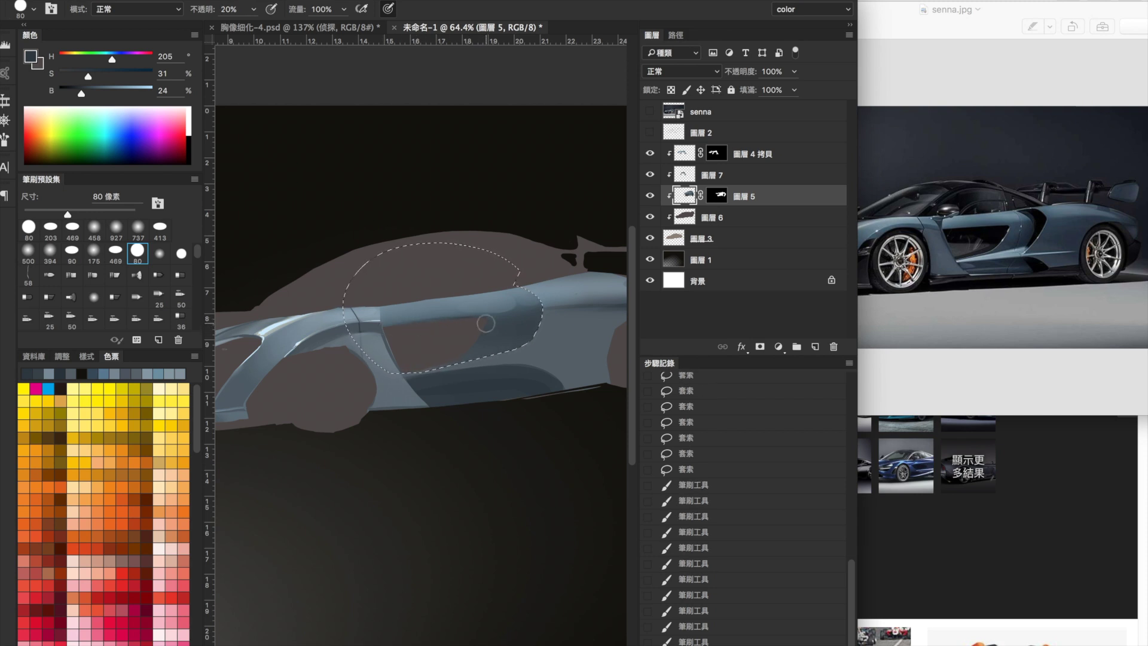
pyautogui.keyDown('alt'); pyautogui.click(480, 318); pyautogui.keyUp('alt')
pyautogui.keyDown('alt'); pyautogui.click(484, 320); pyautogui.keyUp('alt')
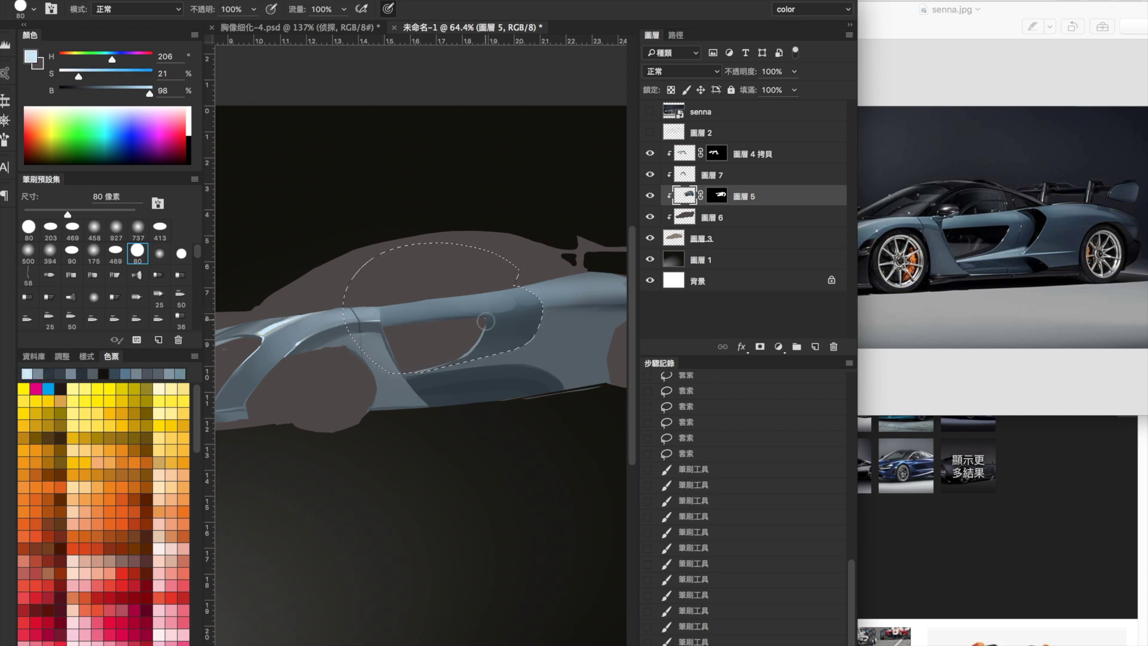
# Step: Paint a light blue rim along the opening's rear edge and touch up its lower edge with sampled darker blues
pyautogui.moveTo(471, 342); pyautogui.dragTo(487, 324)
pyautogui.keyDown('alt'); pyautogui.click(487, 324); pyautogui.keyUp('alt')
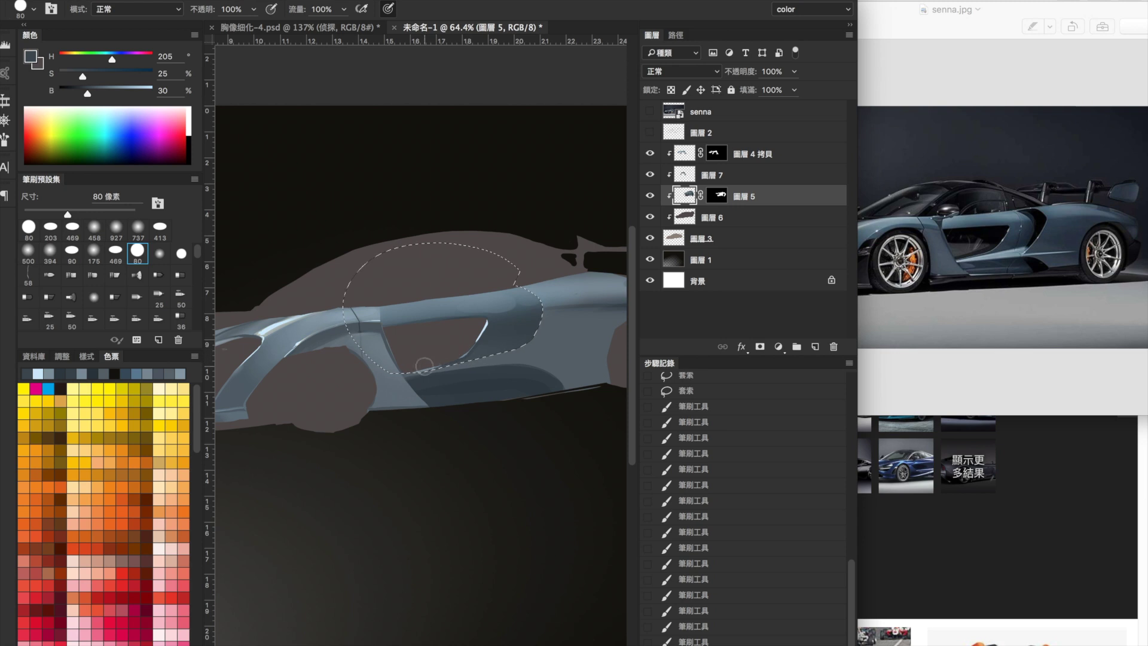
pyautogui.keyDown('alt'); pyautogui.click(475, 339); pyautogui.keyUp('alt')
pyautogui.keyDown('alt'); pyautogui.click(456, 357); pyautogui.keyUp('alt')
pyautogui.moveTo(418, 316); pyautogui.dragTo(406, 297)
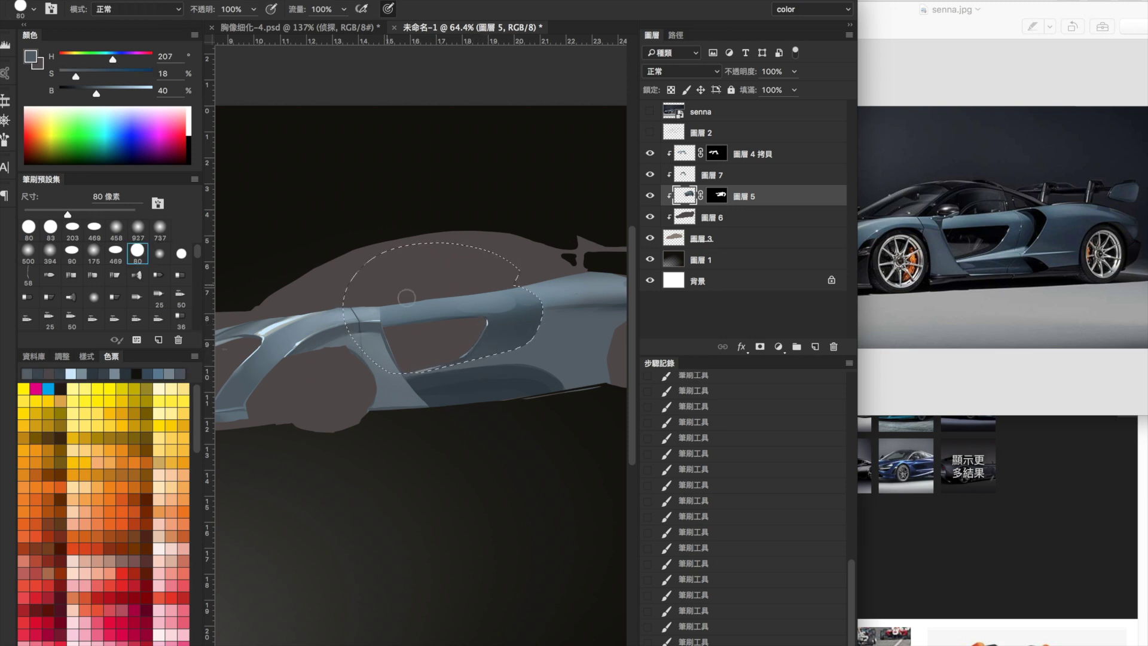
# Step: Paint a dark panel seam on the upper body behind the side opening with a changed brush blend mode, and deselect
pyautogui.keyDown('alt'); pyautogui.click(502, 301); pyautogui.keyUp('alt')
pyautogui.click(138, 9)
pyautogui.click(138, 70)
pyautogui.hotkey('ctrl', 'd')
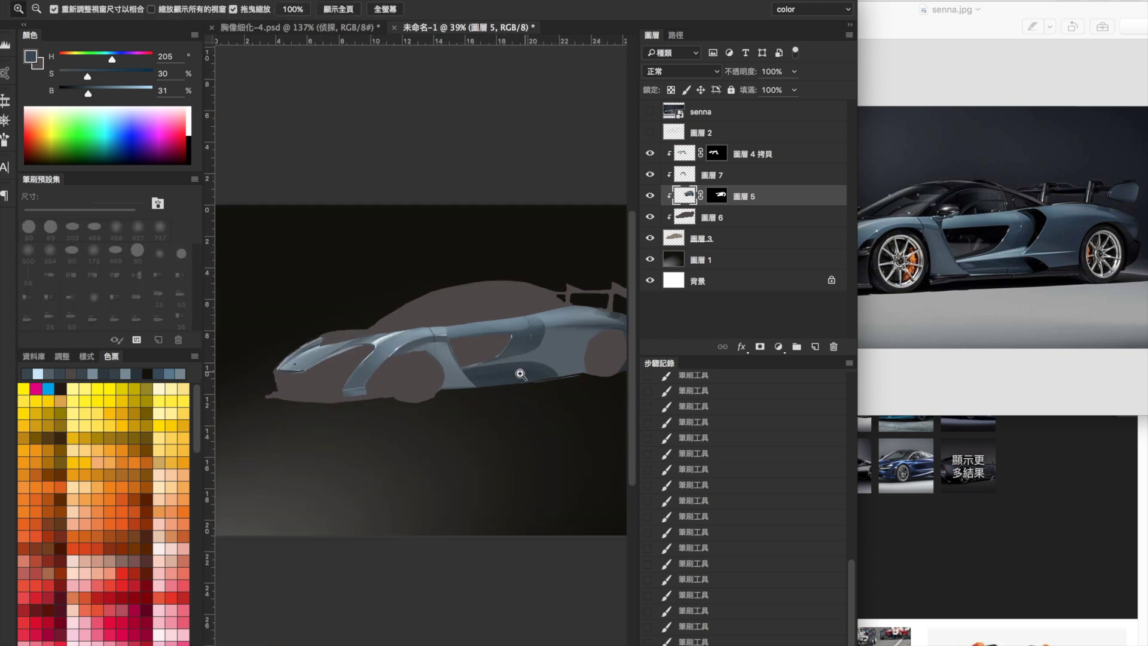
# Step: Reset the brush mode to Normal and paint light blue highlights along the opening's lower rear edge and the bodywork behind it
pyautogui.scroll(2, 419, 347)
pyautogui.hotkey('shift', 'alt', 'n')
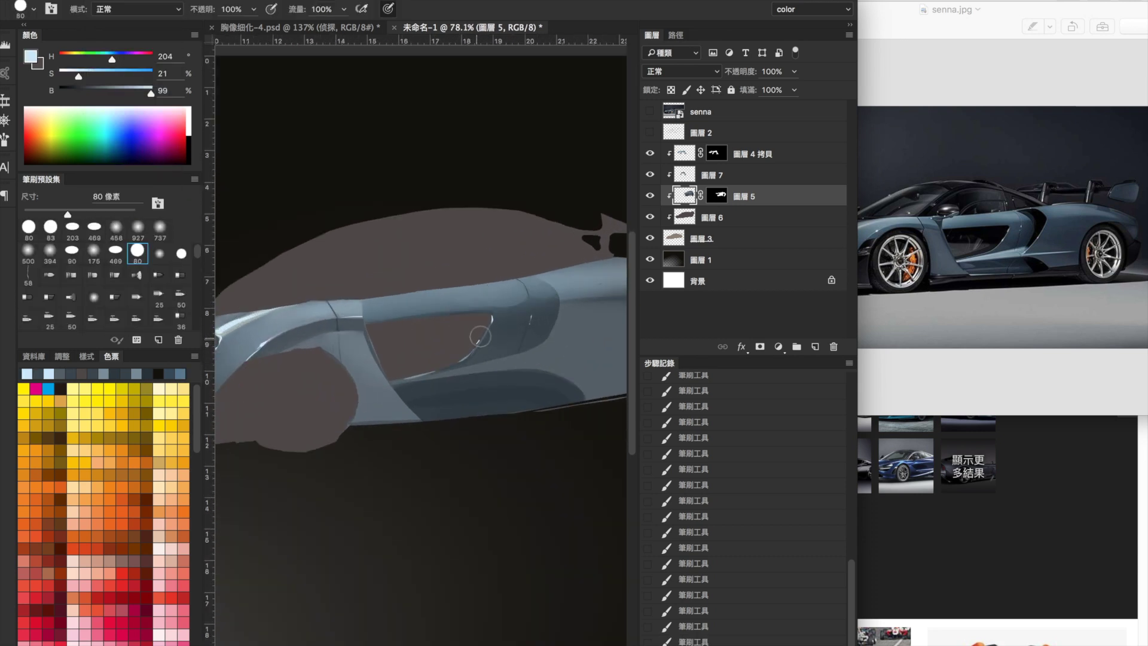
pyautogui.scroll(-5, 480, 337)
pyautogui.scroll(6, 484, 353)
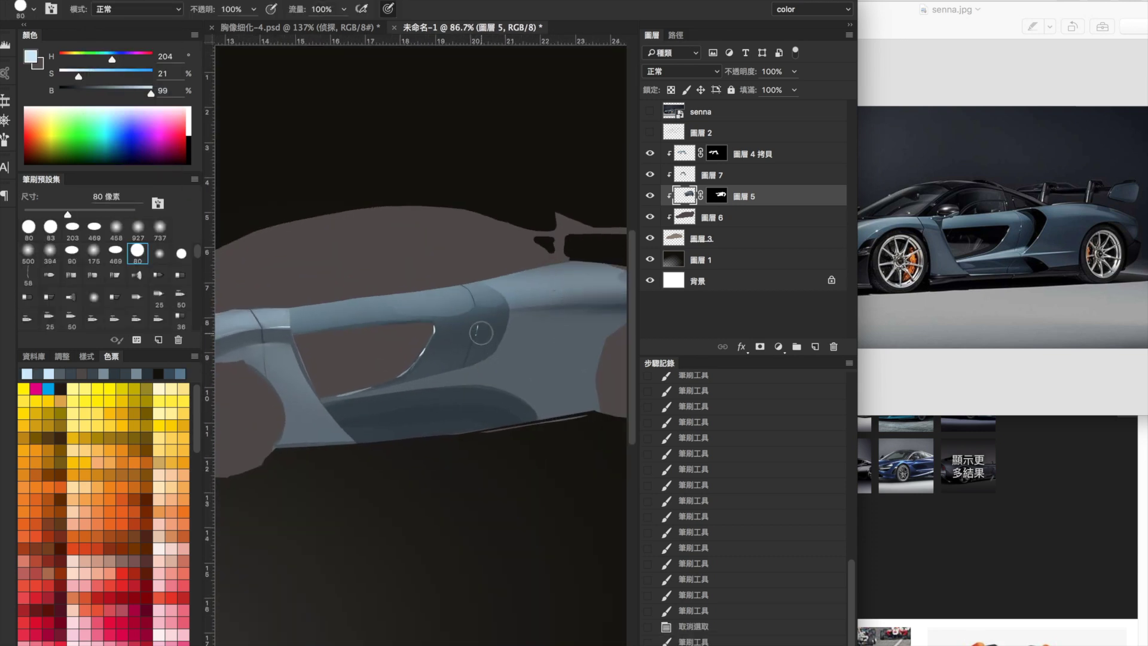
# Step: Lasso a long tapered crease area below the side opening toward the rear wheel, undoing misdrawn selection edits
pyautogui.press('l')
pyautogui.moveTo(478, 328); pyautogui.dragTo(343, 409)
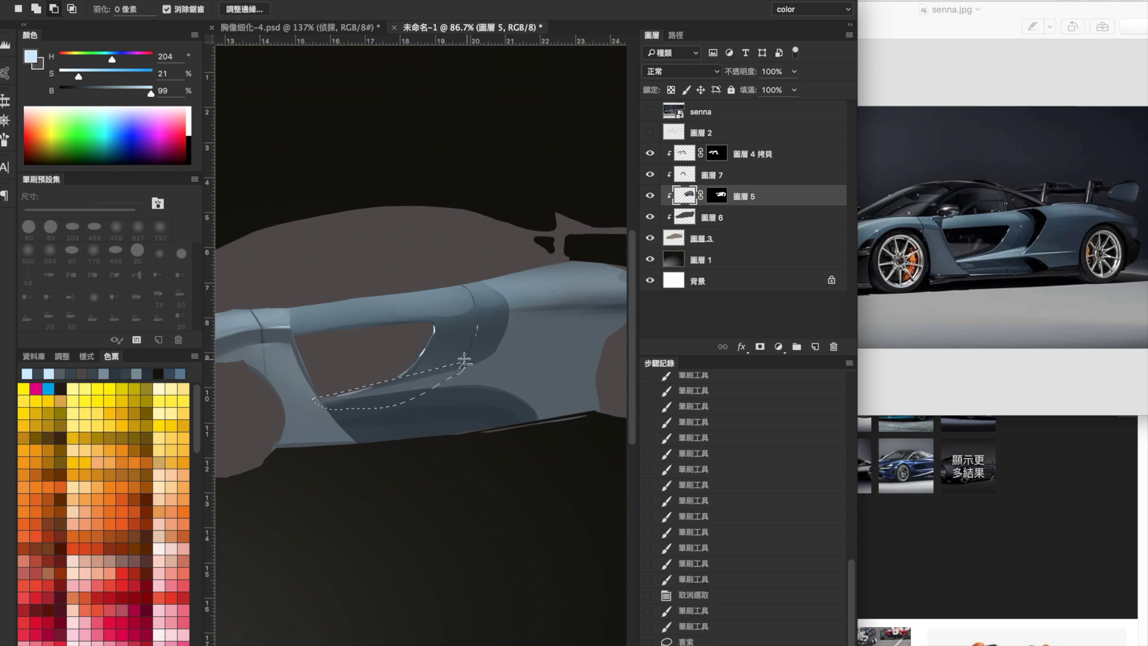
pyautogui.hotkey('ctrl', 'alt', 'z')
pyautogui.hotkey('ctrl', 'alt', 'z')
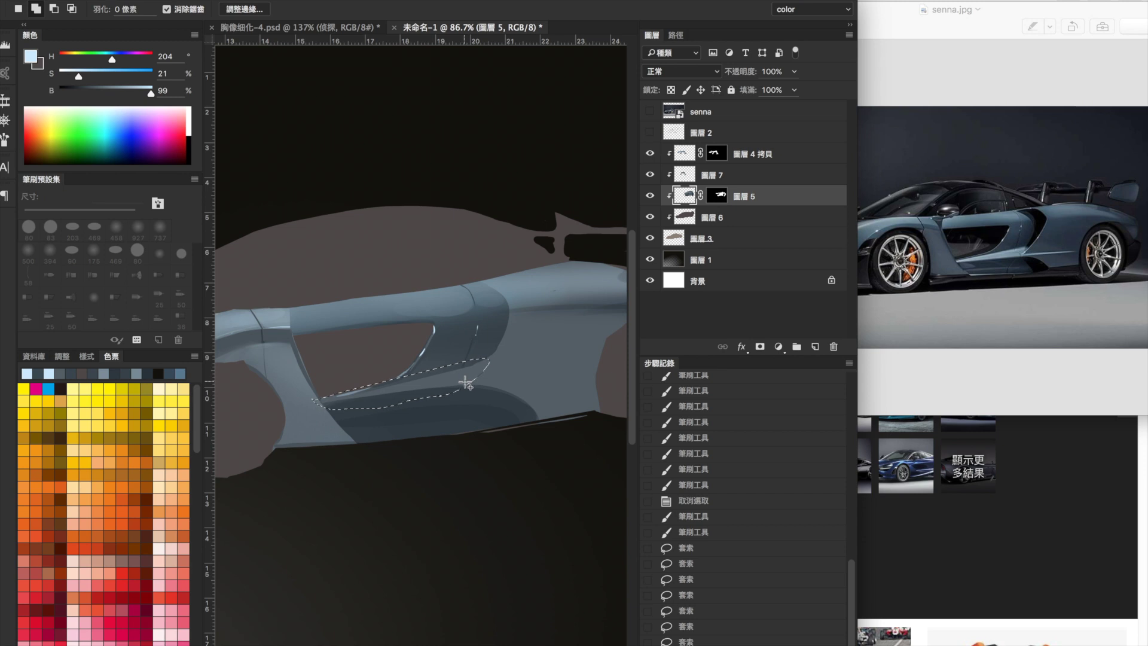
pyautogui.scroll(-2, 576, 375)
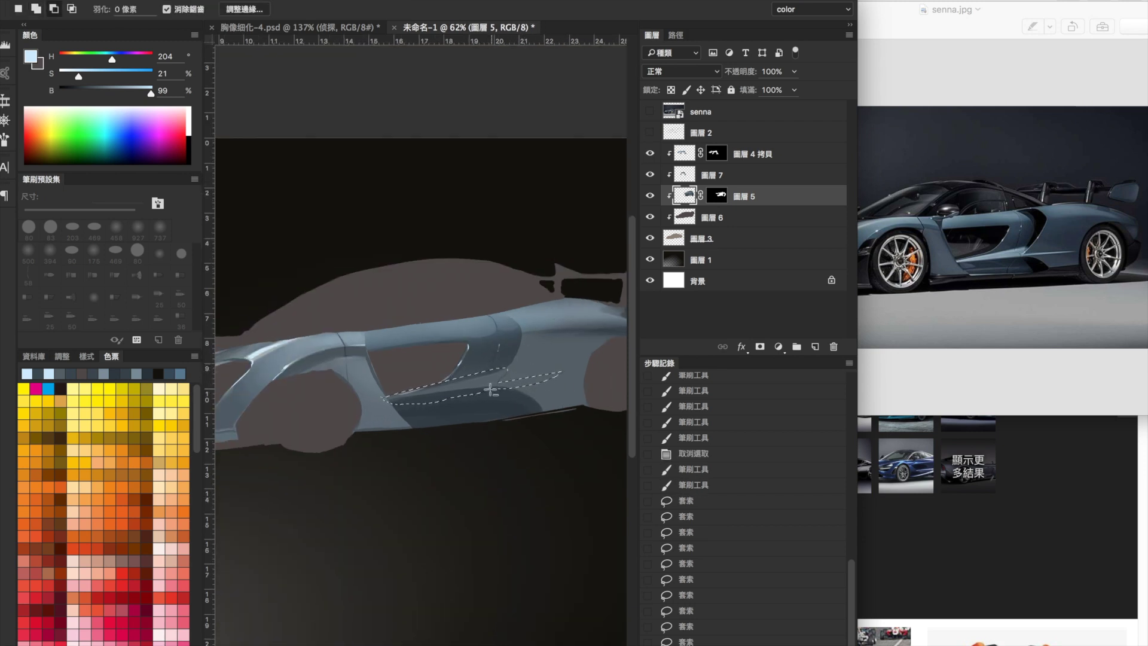
pyautogui.scroll(-1, 576, 393)
pyautogui.scroll(3, 538, 359)
pyautogui.hotkey('ctrl', 'alt', 'z')
pyautogui.hotkey('ctrl', 'alt', 'z')
pyautogui.hotkey('ctrl', 'alt', 'z')
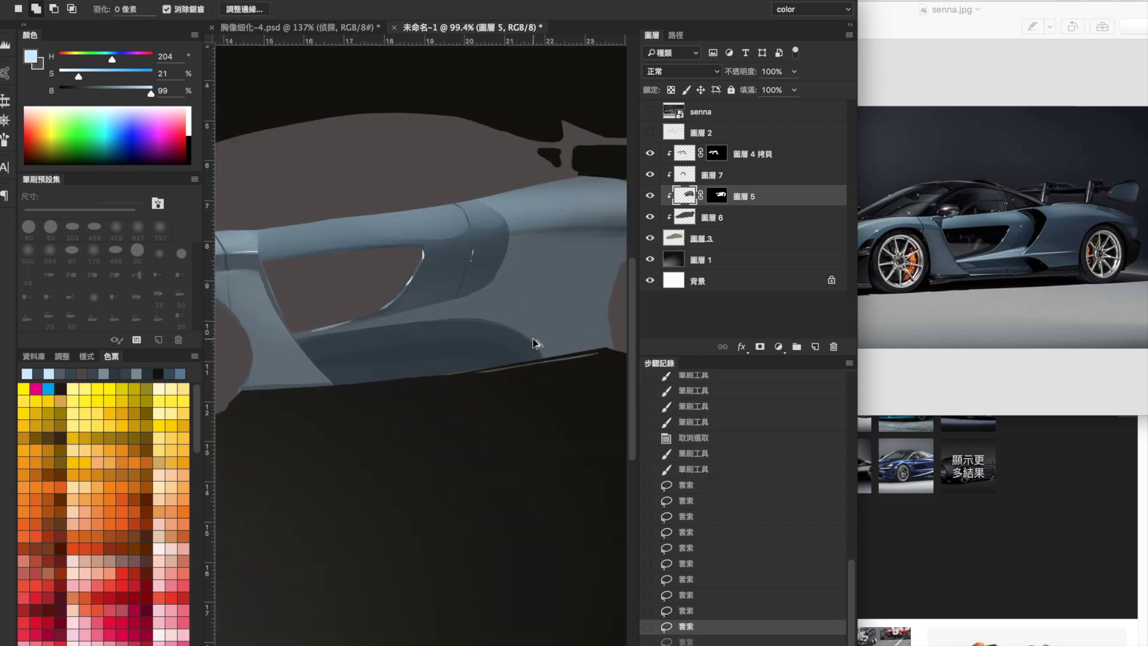
pyautogui.hotkey('ctrl', 'shift', 'z')
pyautogui.scroll(-2, 589, 307)
pyautogui.scroll(1, 589, 307)
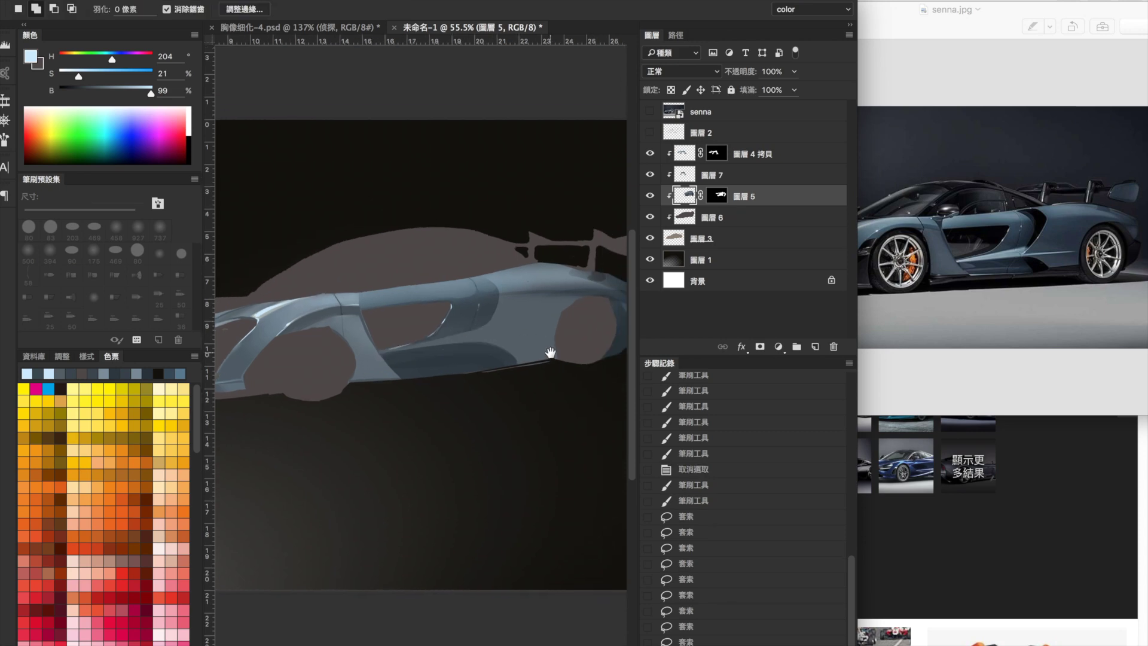
# Step: Choose the soft 500 brush, sample the body blue, brush the crease area and rework its lasso selection
pyautogui.press('b')
pyautogui.rightClick(549, 334)
pyautogui.doubleClick(557, 190)
pyautogui.keyDown('alt'); pyautogui.click(406, 353); pyautogui.keyUp('alt')
pyautogui.click(484, 325)
pyautogui.press('l')
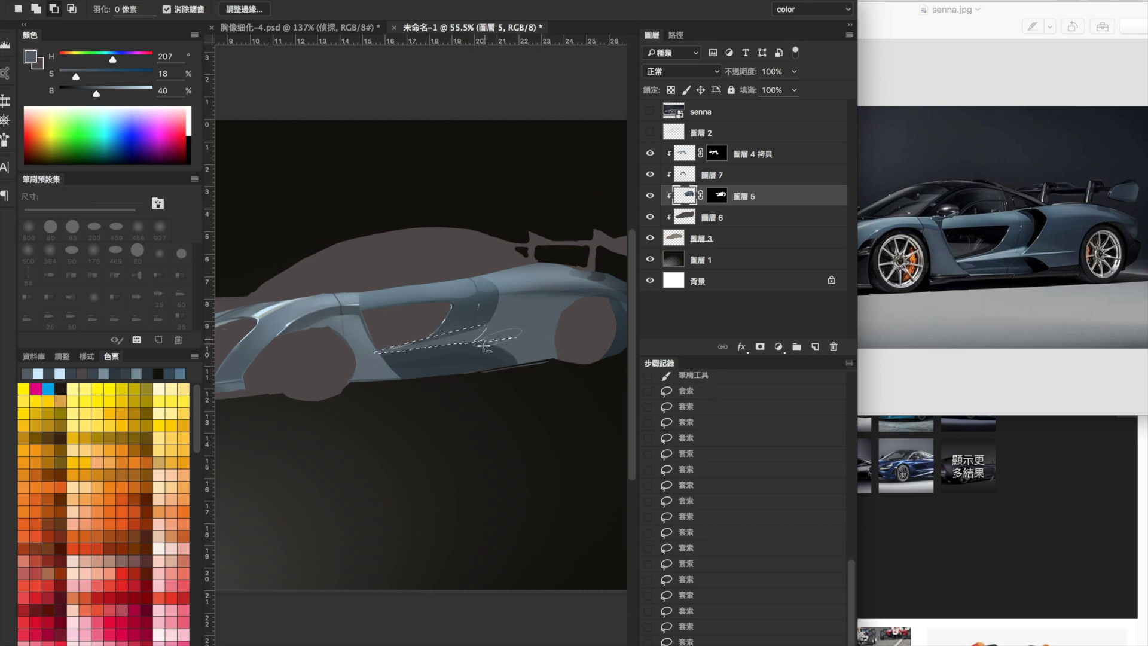
# Step: Brush soft light and mid-blue shading inside the crease selection below the side opening
pyautogui.press('b')
pyautogui.keyDown('alt'); pyautogui.click(464, 332); pyautogui.keyUp('alt')
pyautogui.moveTo(464, 332)
pyautogui.mouseDown()
pyautogui.moveTo(429, 332)
pyautogui.moveTo(449, 329)
pyautogui.moveTo(437, 326)
pyautogui.mouseUp()
pyautogui.keyDown('alt'); pyautogui.click(463, 325); pyautogui.keyUp('alt')
pyautogui.moveTo(437, 325); pyautogui.dragTo(430, 322)
pyautogui.scroll(-3, 442, 306)
pyautogui.keyDown('alt'); pyautogui.click(472, 320); pyautogui.keyUp('alt')
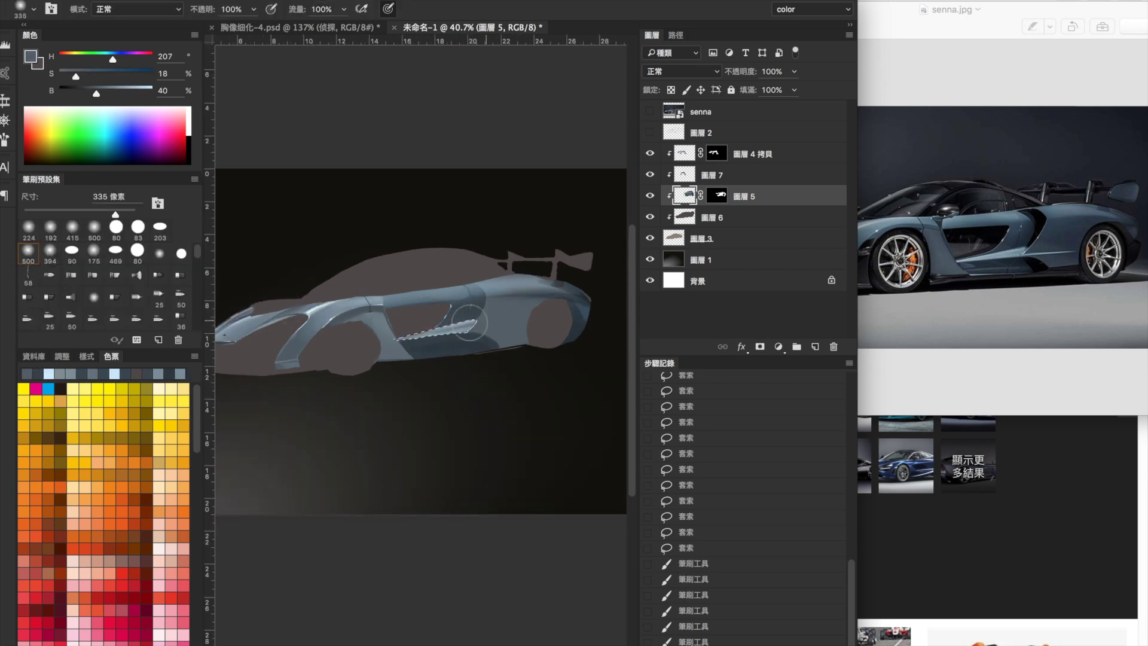
pyautogui.moveTo(472, 320)
pyautogui.mouseDown()
pyautogui.moveTo(482, 323)
pyautogui.moveTo(399, 333)
pyautogui.mouseUp()
# Step: Paint soft light blue highlights along the lower crease toward the rear wheel and blend them with the Smudge tool
pyautogui.keyDown('alt'); pyautogui.click(471, 333); pyautogui.keyUp('alt')
pyautogui.press('r')
pyautogui.moveTo(490, 323)
pyautogui.mouseDown()
pyautogui.moveTo(523, 264)
pyautogui.moveTo(495, 333)
pyautogui.mouseUp()
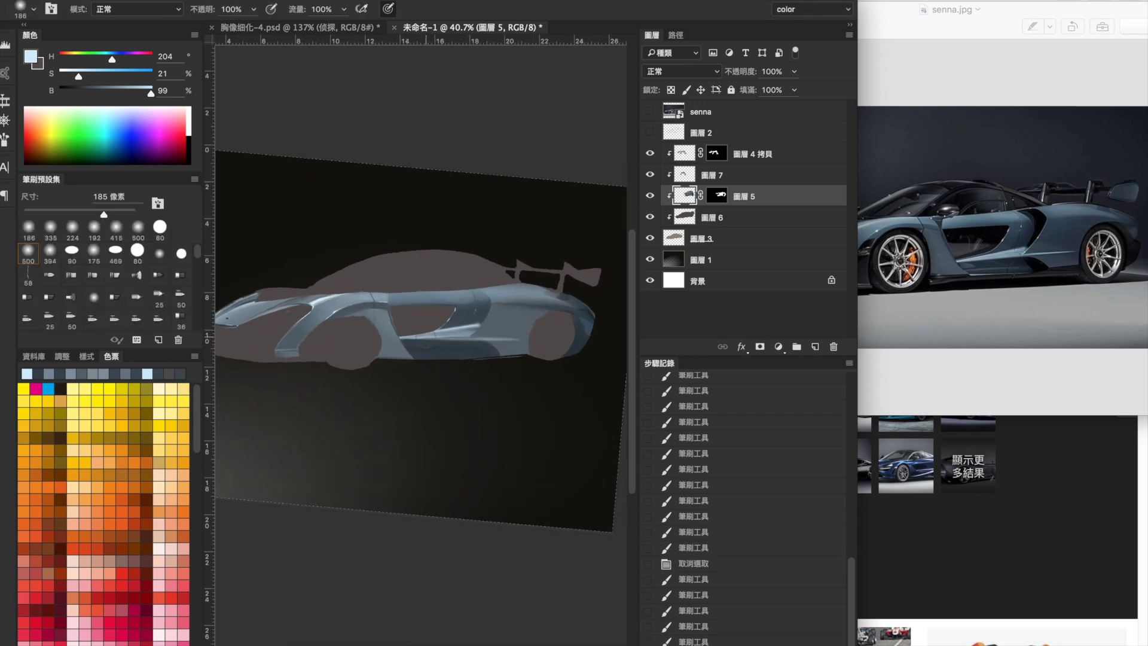
pyautogui.scroll(3, 419, 335)
pyautogui.press('b')
pyautogui.keyDown('alt'); pyautogui.click(423, 356); pyautogui.keyUp('alt')
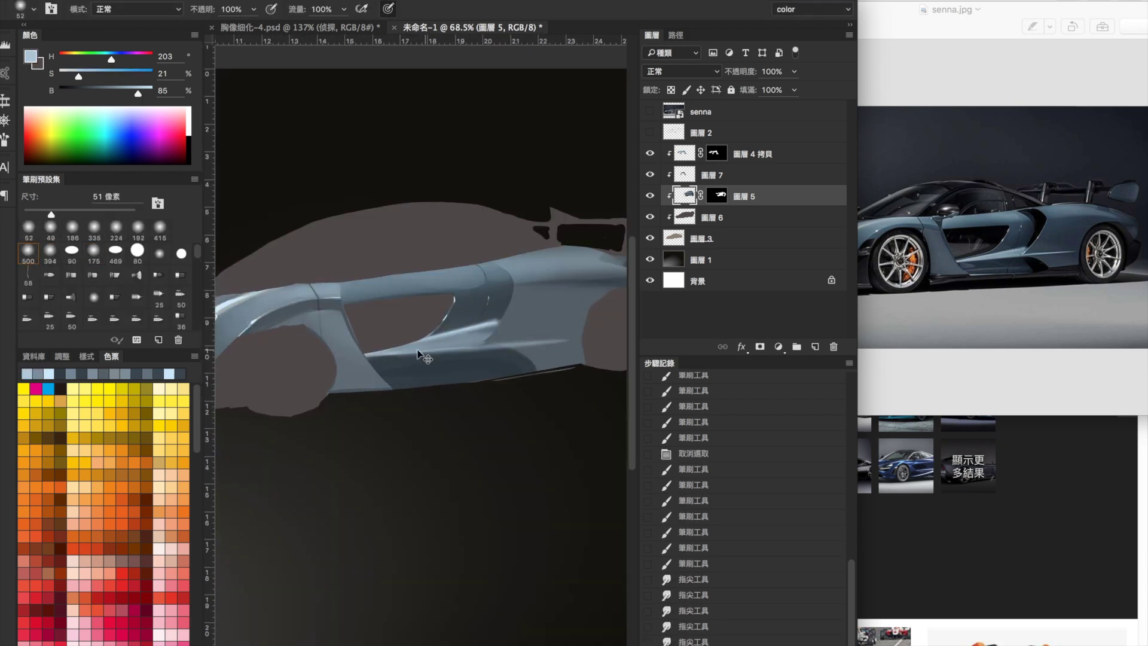
# Step: Draw a thin dark door seam down the side body with the hard round brush at 11 px, using Multiply (色彩增值) mode
pyautogui.rightClick(484, 69)
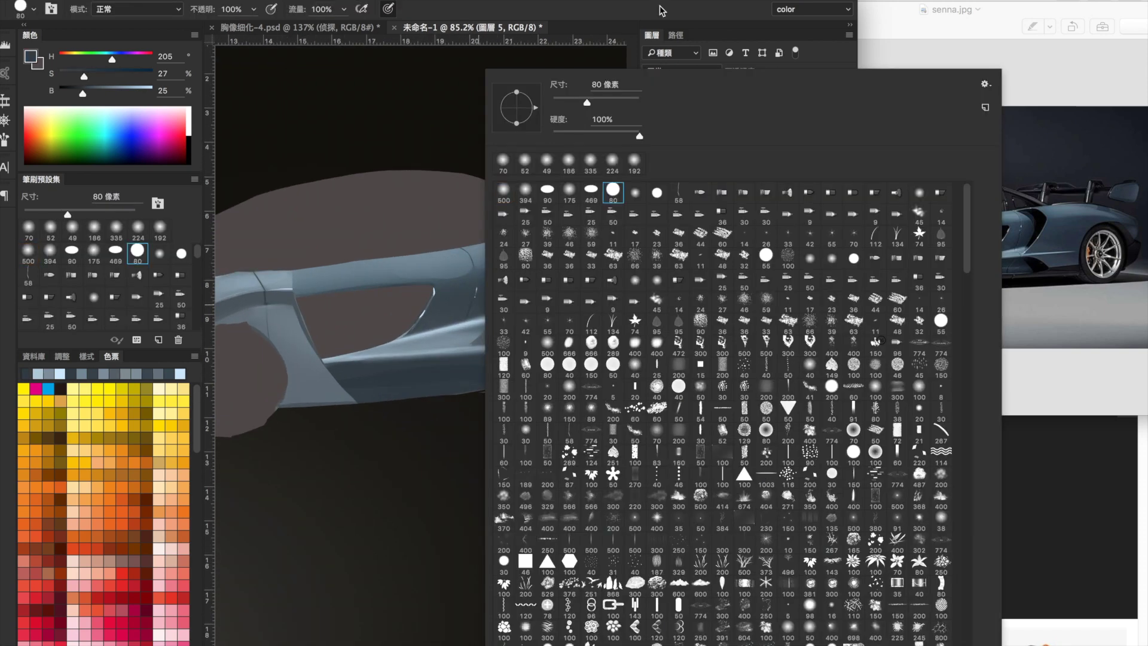
pyautogui.scroll(-5, 418, 335)
pyautogui.scroll(6, 449, 371)
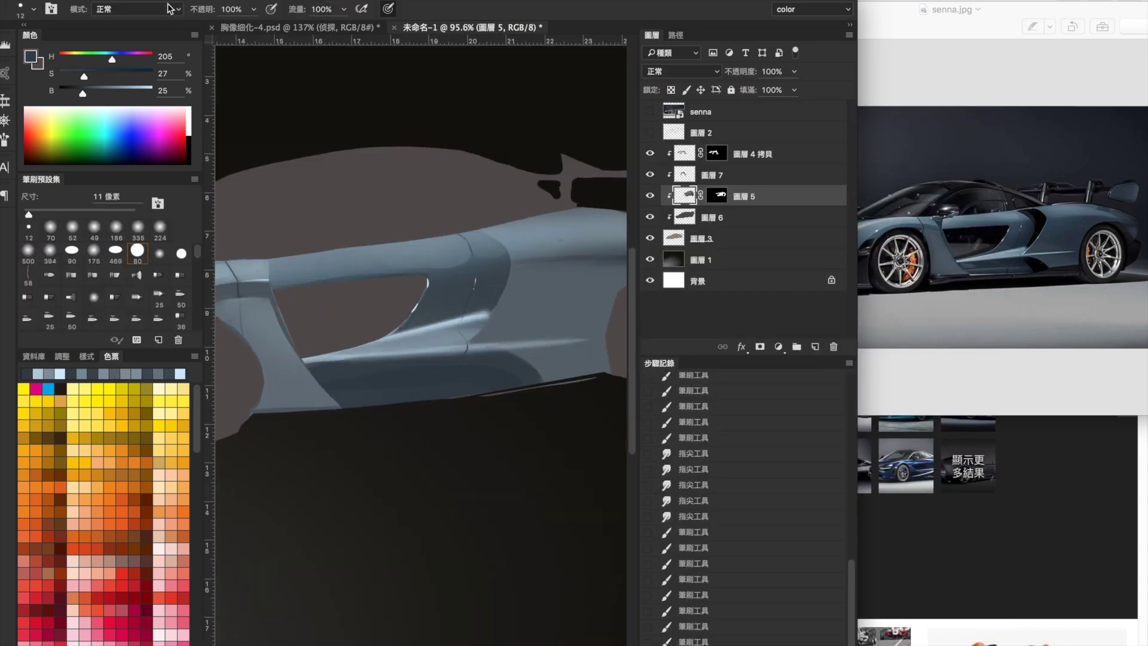
pyautogui.scroll(-5, 436, 411)
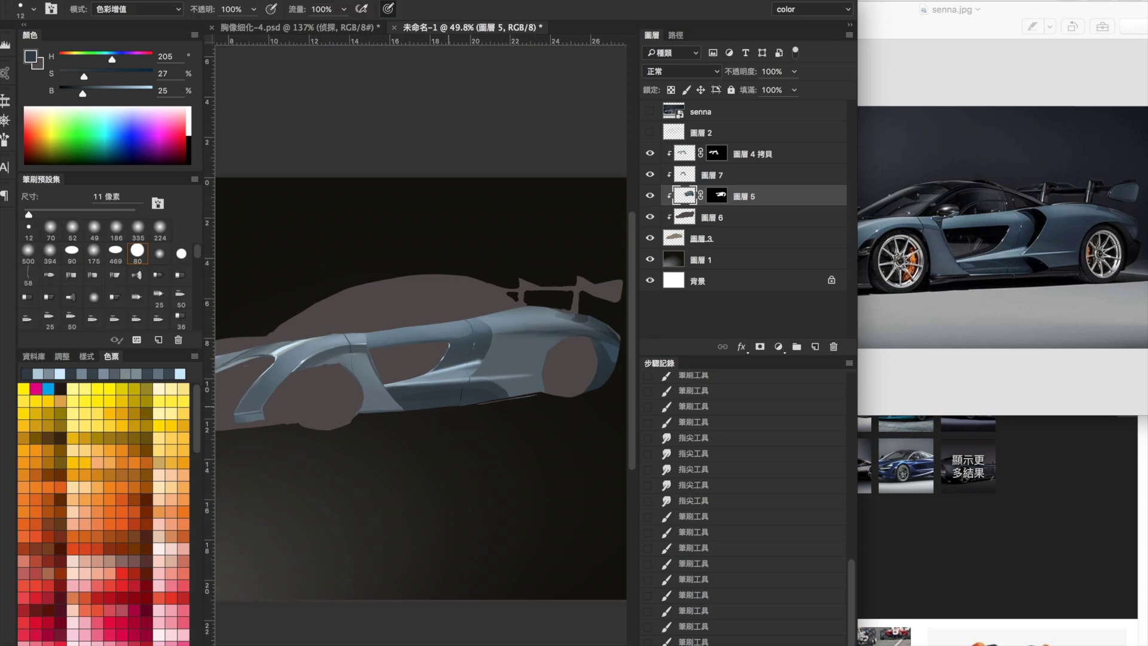
# Step: Reset the brush mode to Normal and brush a sampled mid-blue across the lower door with the flat elliptical brush
pyautogui.keyDown('alt'); pyautogui.click(367, 375); pyautogui.keyUp('alt')
pyautogui.hotkey('shift', 'alt', 'n')
pyautogui.moveTo(398, 394); pyautogui.dragTo(461, 397)
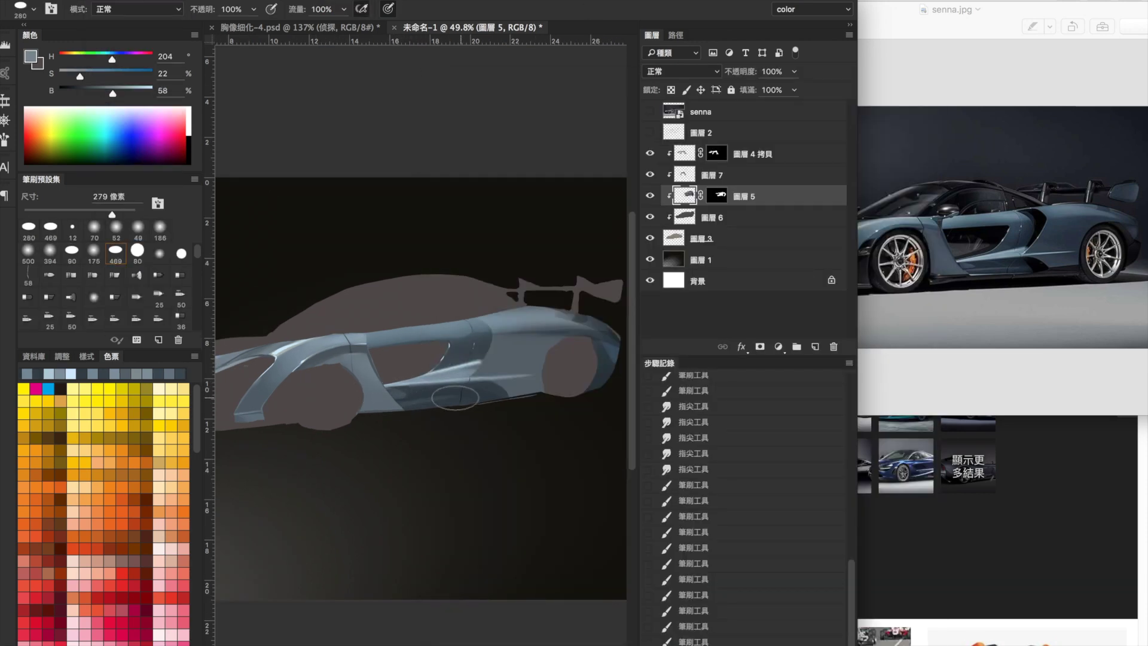
# Step: Sample a near-black color and paint a dark recess low on the side body ahead of the rear wheel
pyautogui.scroll(-1, 496, 283)
pyautogui.keyDown('alt'); pyautogui.click(493, 376); pyautogui.keyUp('alt')
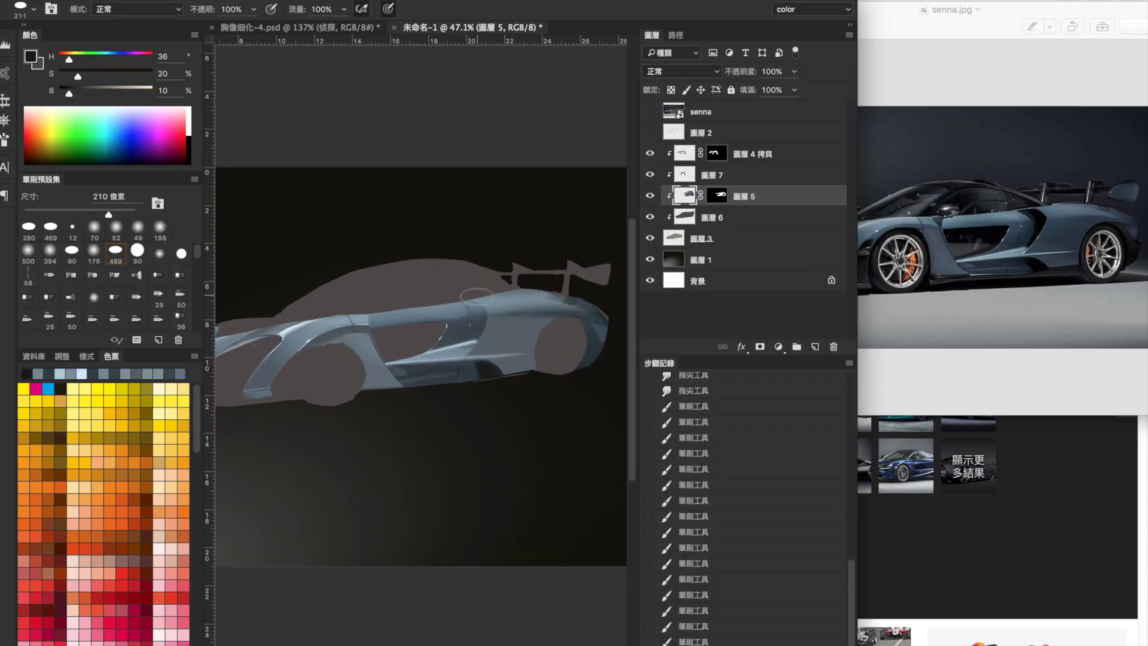
pyautogui.press('l')
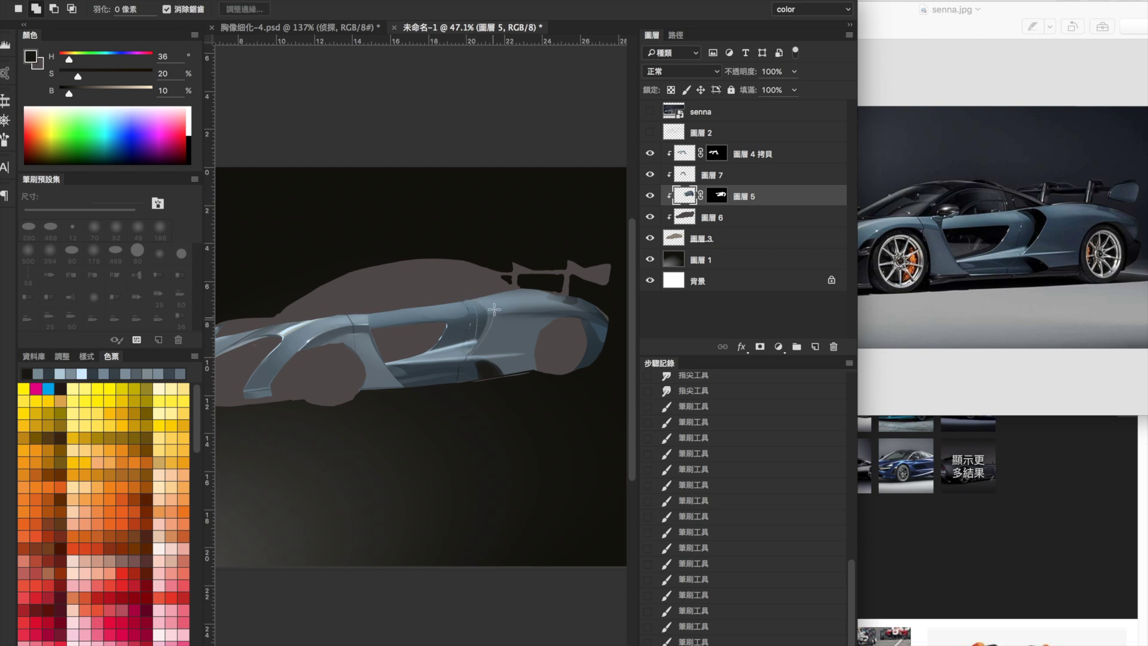
# Step: Try to fill the lassoed side intake behind the door with near-black and brush sampled blue over its upper front edge
pyautogui.scroll(5, 496, 344)
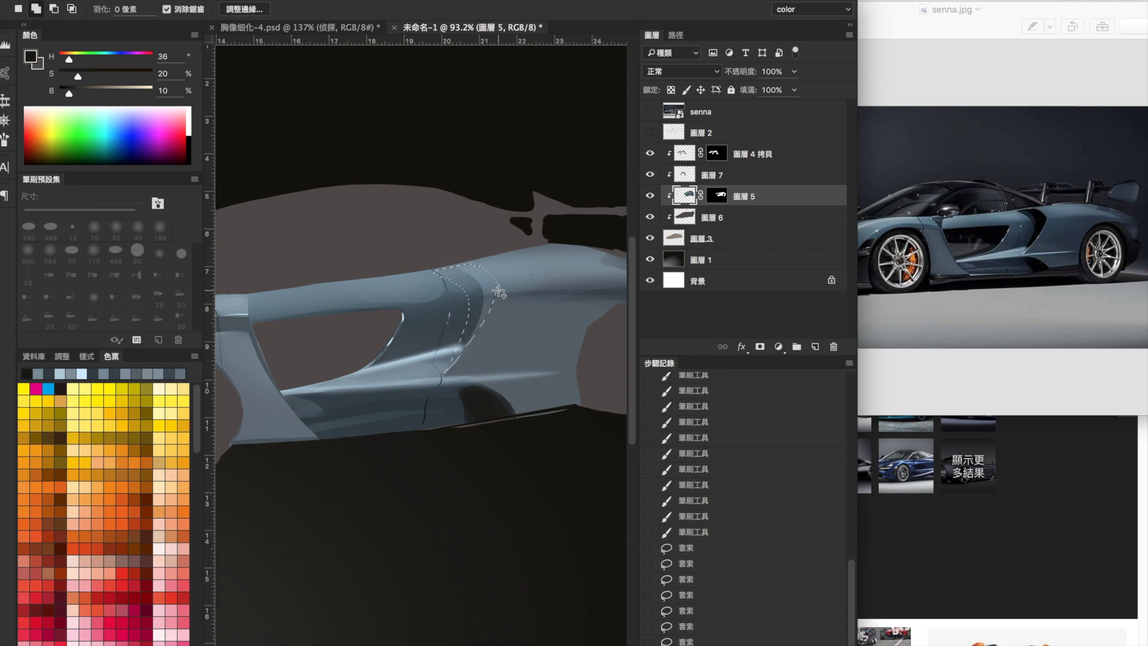
pyautogui.press('b')
pyautogui.moveTo(498, 288); pyautogui.dragTo(458, 358)
pyautogui.keyDown('alt'); pyautogui.click(448, 286); pyautogui.keyUp('alt')
pyautogui.click(448, 281)
pyautogui.click(449, 277)
pyautogui.click(450, 274)
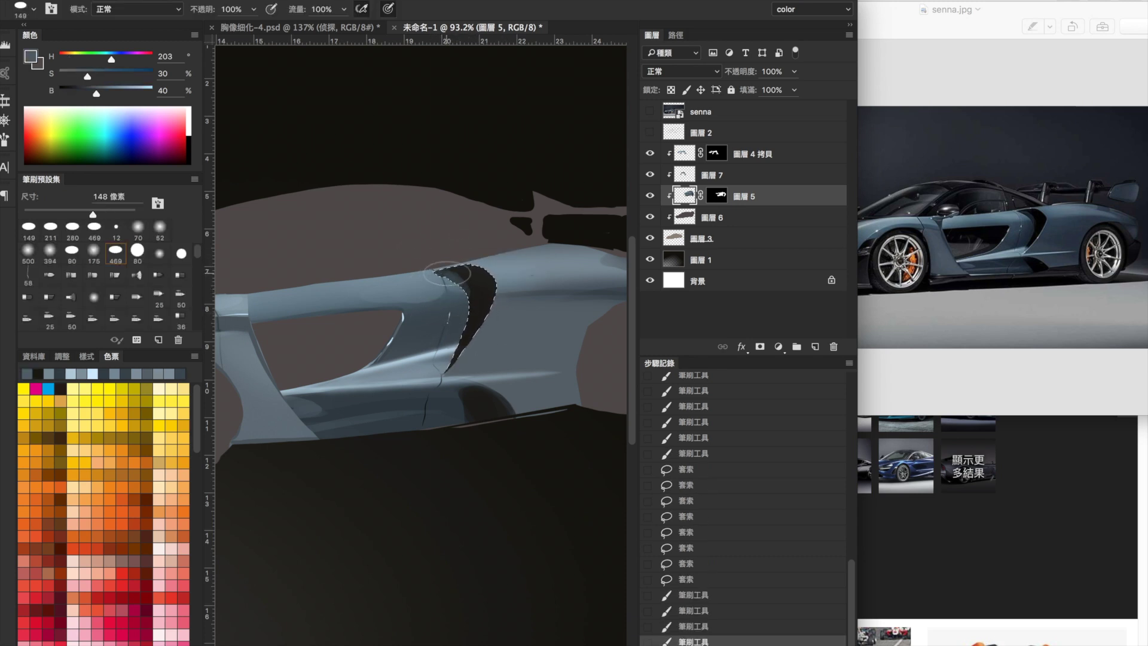
# Step: Undo the brush strokes painted in the side intake selection
pyautogui.scroll(3, 485, 306)
pyautogui.press('super+alt+z')
pyautogui.press('super+alt+z')
pyautogui.press('super+alt+z')
pyautogui.press('super+alt+z')
pyautogui.press('super+alt+z')
pyautogui.press('super+alt+z')
pyautogui.press('super+alt+z')
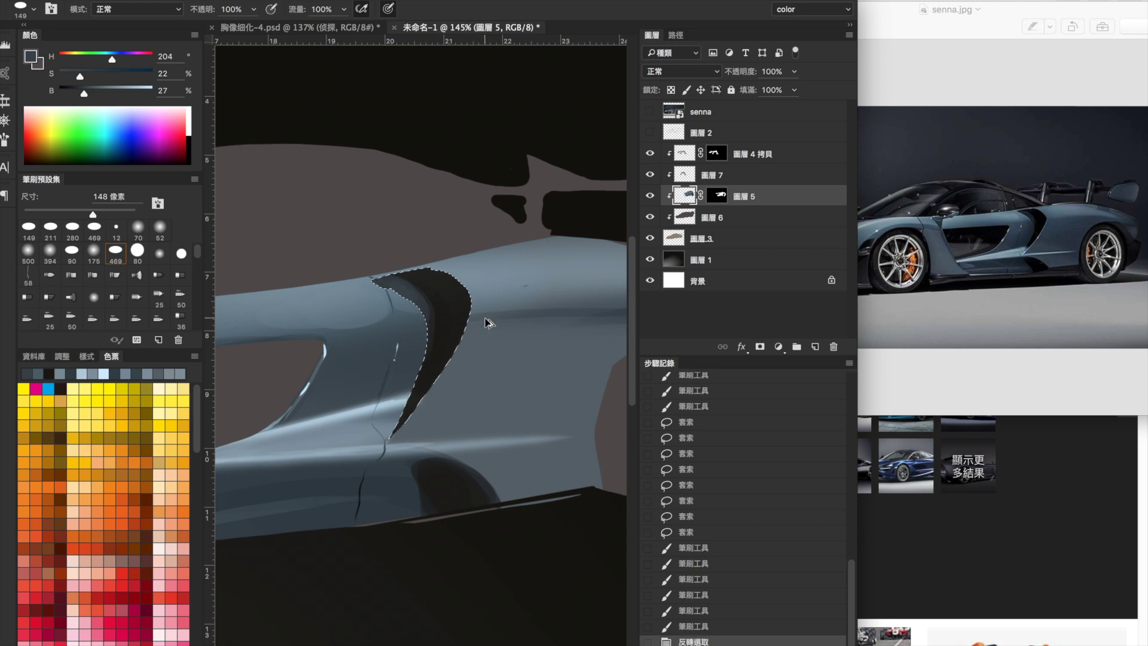
# Step: Add a new layer masked to the intake selection, brush it dark blue, and erase along its front edge with a hard round tip
pyautogui.press('super+shift+alt+n')
pyautogui.click(760, 347)
pyautogui.moveTo(460, 263); pyautogui.dragTo(395, 425)
pyautogui.rightClick(602, 190)
pyautogui.doubleClick(603, 190)
pyautogui.press('e')
pyautogui.moveTo(419, 299)
pyautogui.mouseDown()
pyautogui.moveTo(428, 249)
pyautogui.moveTo(388, 439)
pyautogui.mouseUp()
pyautogui.click(679, 196)
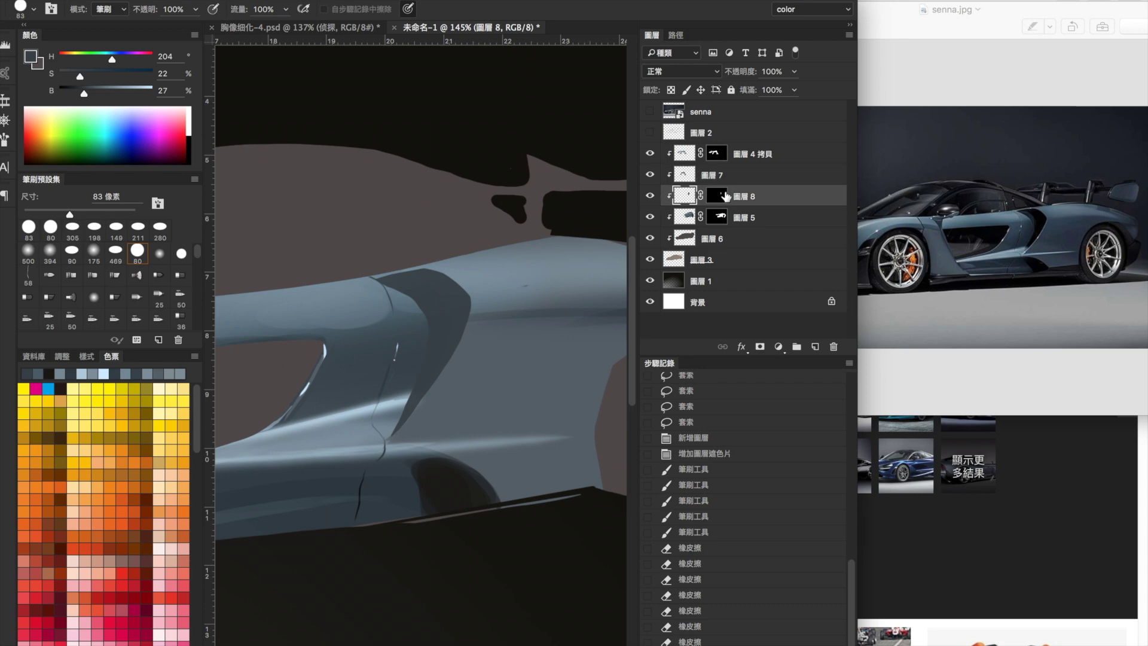
# Step: Brush a sampled mid-blue softly over the intake's upper front edge with the soft round brush at 135 px
pyautogui.scroll(-3, 215, 312)
pyautogui.press('b')
pyautogui.moveTo(395, 362); pyautogui.dragTo(384, 363)
pyautogui.rightClick(384, 363)
pyautogui.doubleClick(419, 167)
pyautogui.keyDown('alt'); pyautogui.click(356, 292); pyautogui.keyUp('alt')
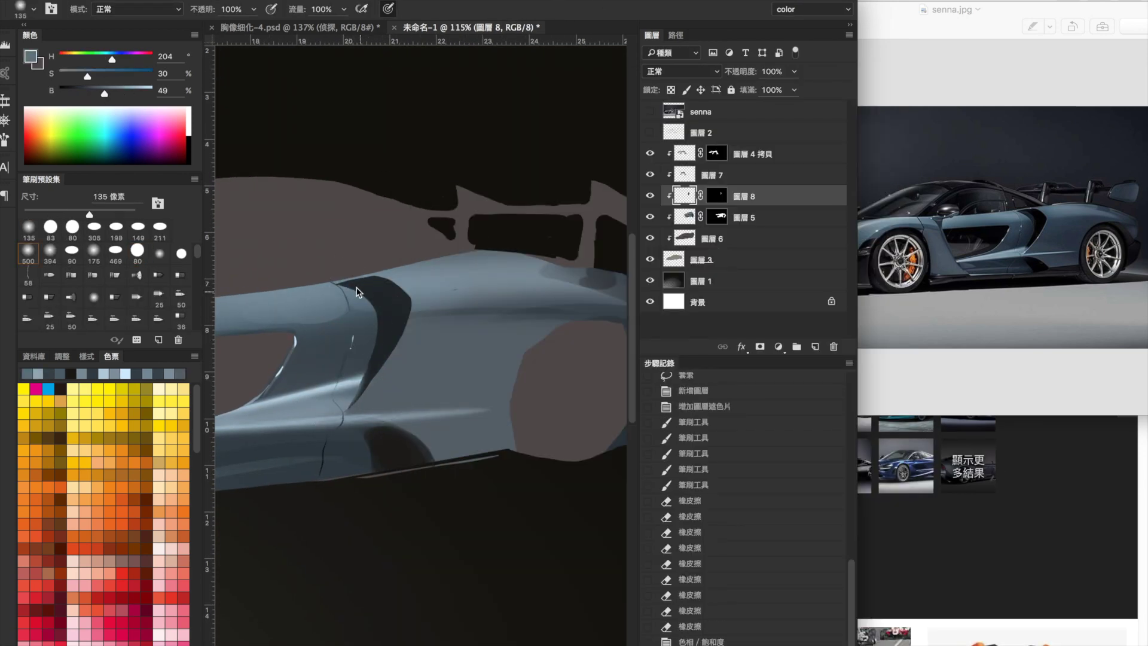
pyautogui.moveTo(357, 292); pyautogui.dragTo(389, 269)
# Step: On 圖層 5, paint a thin sampled blue rim along the intake's upper and rear edges with the hard round brush at 26 px
pyautogui.press('z')
pyautogui.scroll(-2, 420, 358)
pyautogui.scroll(-1, 421, 359)
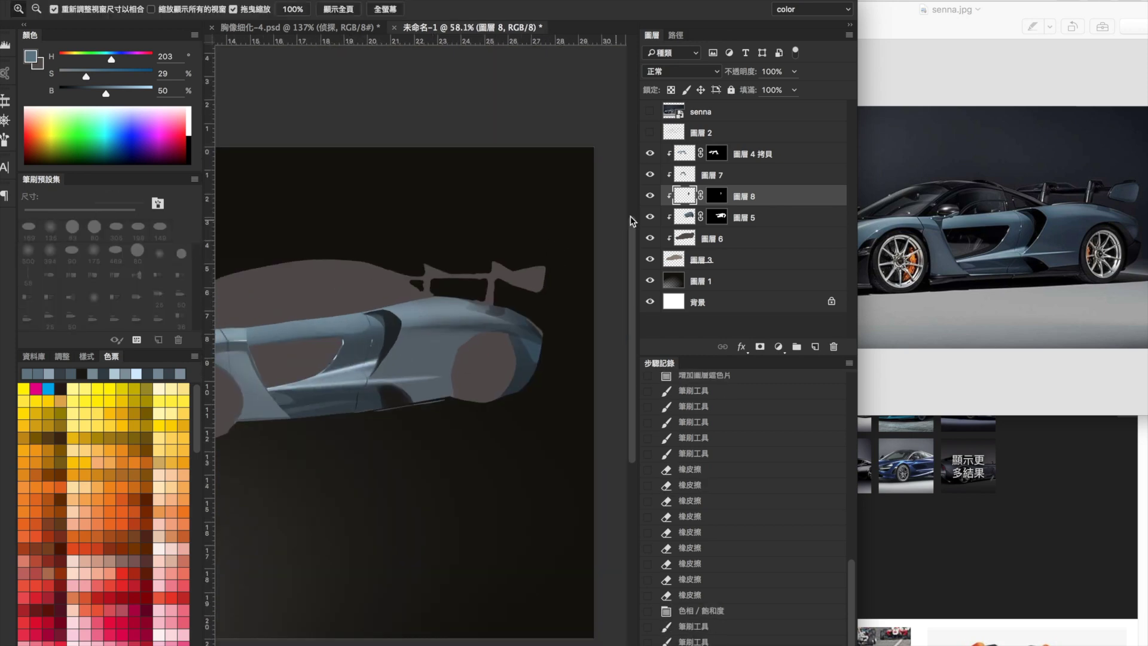
pyautogui.press('b')
pyautogui.click(741, 217)
pyautogui.scroll(4, 419, 287)
pyautogui.rightClick(419, 284)
pyautogui.doubleClick(451, 154)
pyautogui.click(419, 281)
pyautogui.click(388, 269)
pyautogui.click(436, 298)
pyautogui.hotkey('ctrl', 'z')
pyautogui.keyDown('alt'); pyautogui.click(436, 299); pyautogui.keyUp('alt')
pyautogui.moveTo(436, 299)
pyautogui.mouseDown()
pyautogui.moveTo(458, 327)
pyautogui.moveTo(439, 368)
pyautogui.mouseUp()
# Step: Paint a bright light blue highlight along the intake's lower rear edge with a glint at its tip, blending with Smudge at 4% strength
pyautogui.keyDown('alt'); pyautogui.click(355, 492); pyautogui.keyUp('alt')
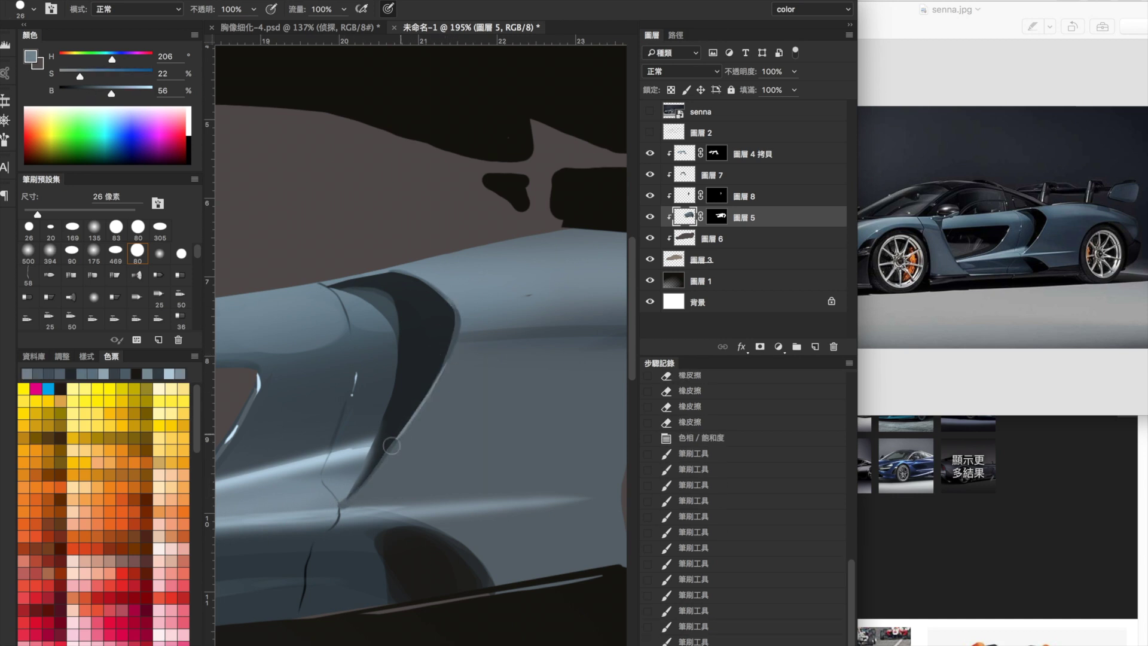
pyautogui.moveTo(412, 416); pyautogui.dragTo(404, 428)
pyautogui.press('z')
pyautogui.moveTo(356, 496); pyautogui.dragTo(363, 496)
pyautogui.press('b')
pyautogui.keyDown('alt'); pyautogui.click(337, 506); pyautogui.keyUp('alt')
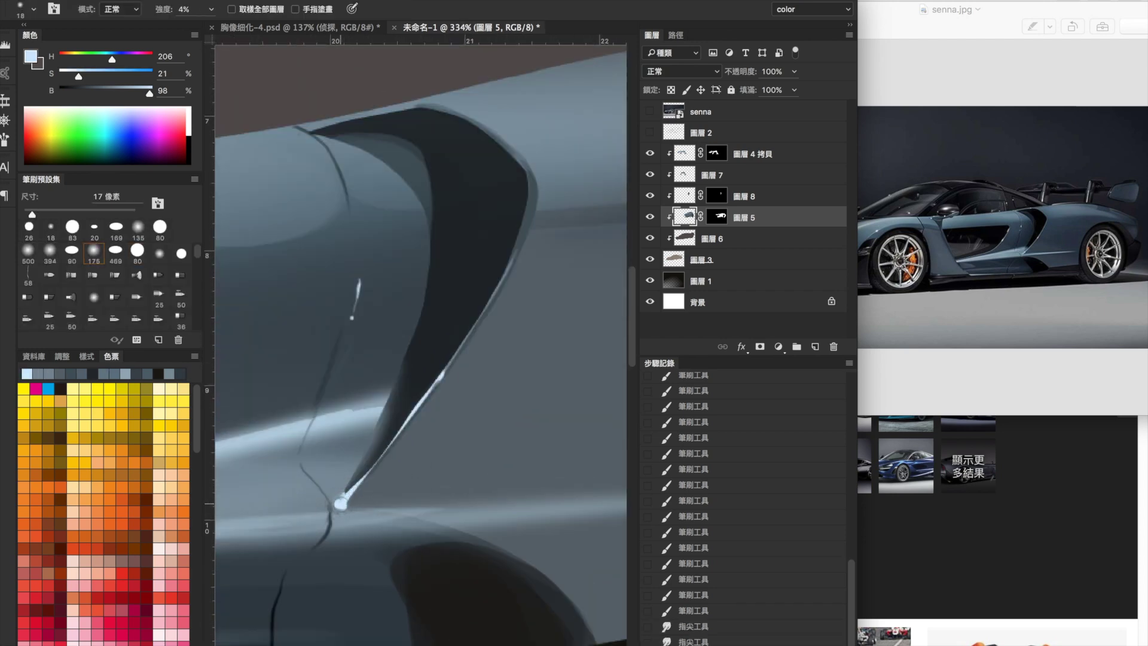
pyautogui.click(341, 503)
# Step: Sample a dark blue and shade the lower rear fender around the wheel with the soft round brush at 813 px
pyautogui.scroll(-5, 335, 496)
pyautogui.rightClick(394, 451)
pyautogui.moveTo(520, 95); pyautogui.dragTo(586, 96)
pyautogui.scroll(-3, 410, 474)
pyautogui.keyDown('alt'); pyautogui.click(410, 474); pyautogui.keyUp('alt')
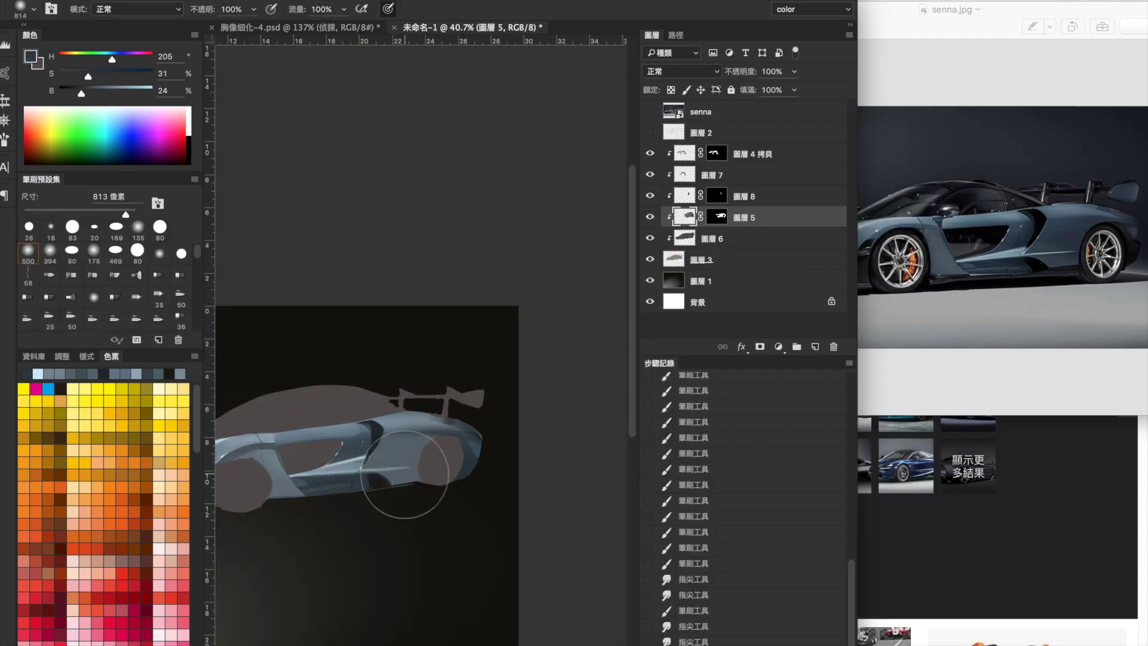
pyautogui.click(470, 453)
pyautogui.scroll(-1, 470, 453)
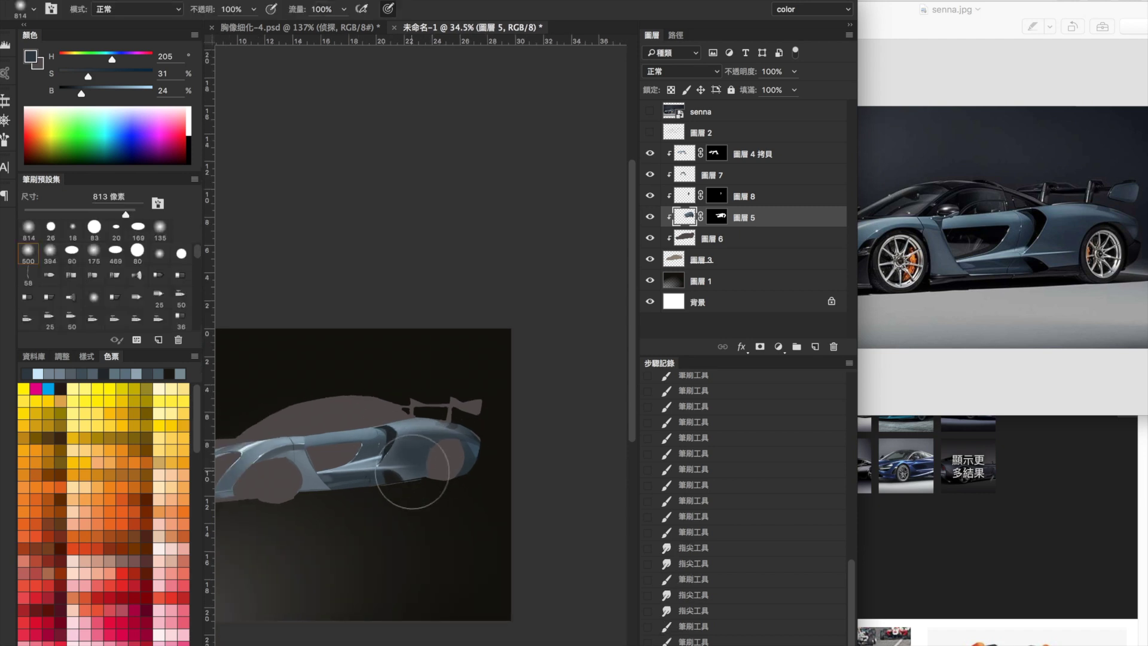
pyautogui.moveTo(410, 472); pyautogui.dragTo(401, 457)
pyautogui.scroll(-1, 479, 478)
pyautogui.moveTo(538, 359); pyautogui.dragTo(513, 359)
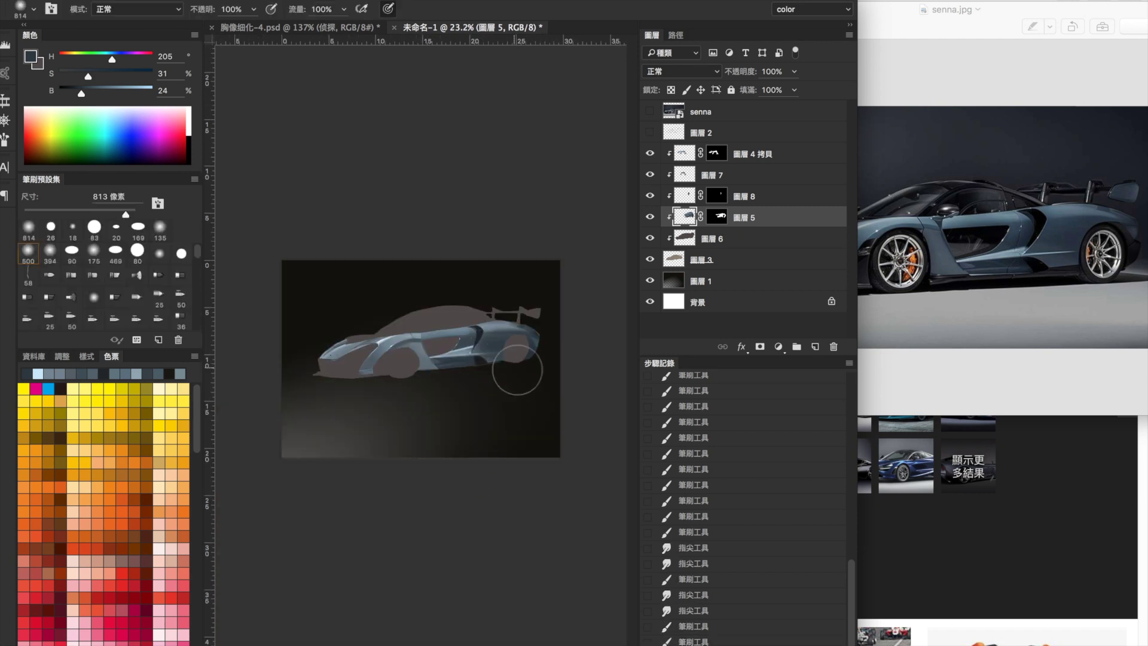
# Step: Set the soft brush tip to a -20° angle and 88% roundness, and shade the rear fender with it at 972 px
pyautogui.scroll(3, 531, 410)
pyautogui.click(480, 340)
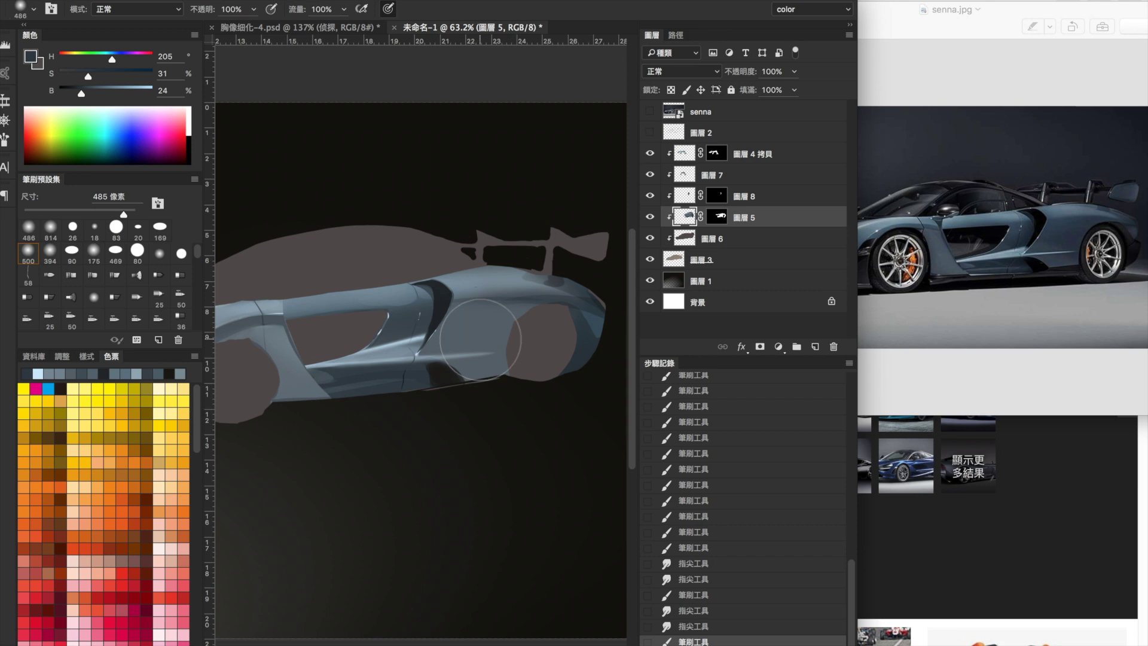
pyautogui.moveTo(480, 340); pyautogui.dragTo(526, 358)
pyautogui.press('F5')
pyautogui.moveTo(206, 239); pyautogui.dragTo(216, 257)
pyautogui.click(474, 346)
pyautogui.moveTo(474, 346); pyautogui.dragTo(520, 314)
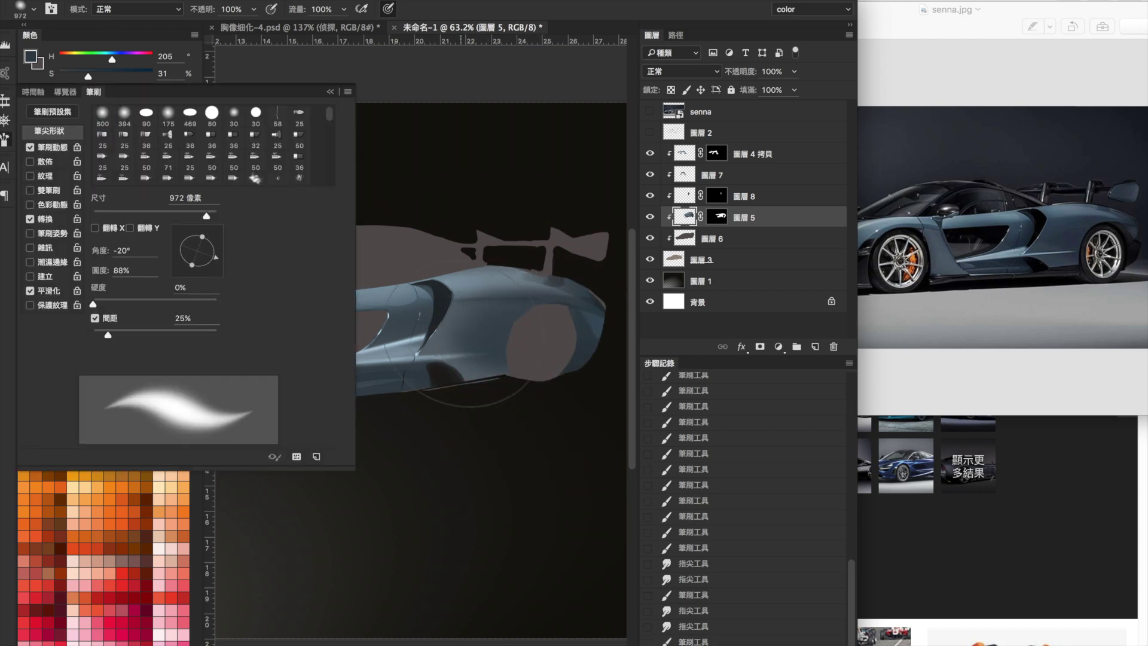
# Step: Sample a body blue and brush soft tones over the rear fender around the wheel opening
pyautogui.rightClick(520, 314)
pyautogui.click(547, 327)
pyautogui.press('F5')
pyautogui.scroll(-2, 548, 328)
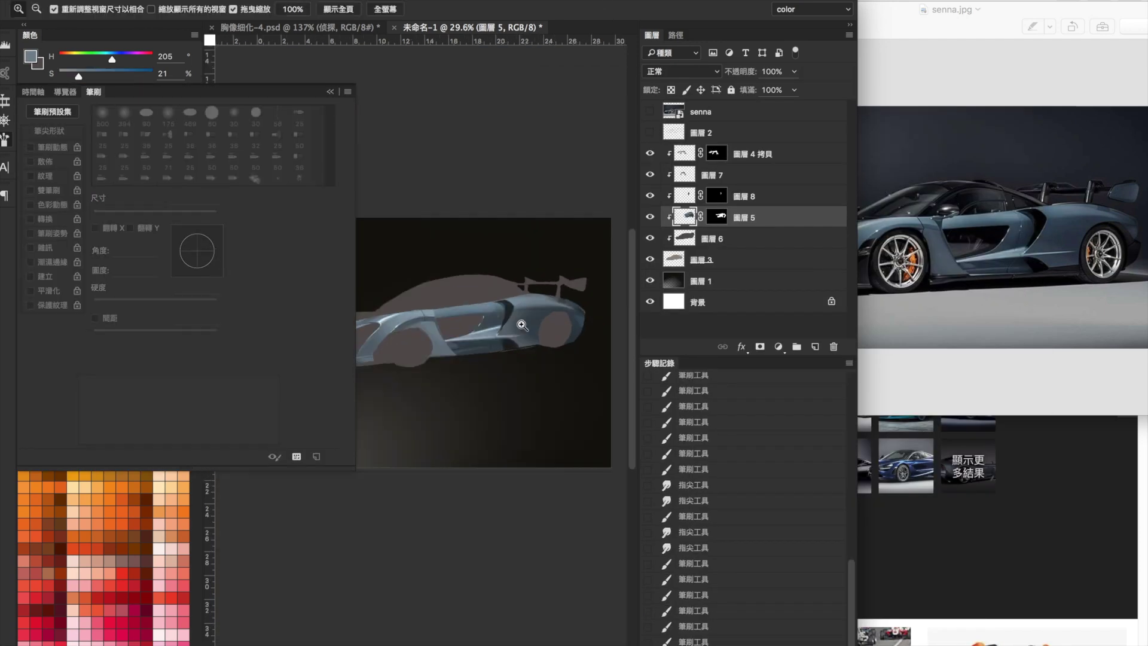
pyautogui.keyDown('alt'); pyautogui.click(460, 287); pyautogui.keyUp('alt')
pyautogui.moveTo(532, 337)
pyautogui.mouseDown()
pyautogui.moveTo(556, 355)
pyautogui.moveTo(581, 325)
pyautogui.mouseUp()
# Step: Colorize the car's base layer (圖層 6) dark brown with Hue/Saturation: hue 32, saturation 24, lightness -55
pyautogui.hotkey('alt', '[')
pyautogui.hotkey('ctrl', 'u')
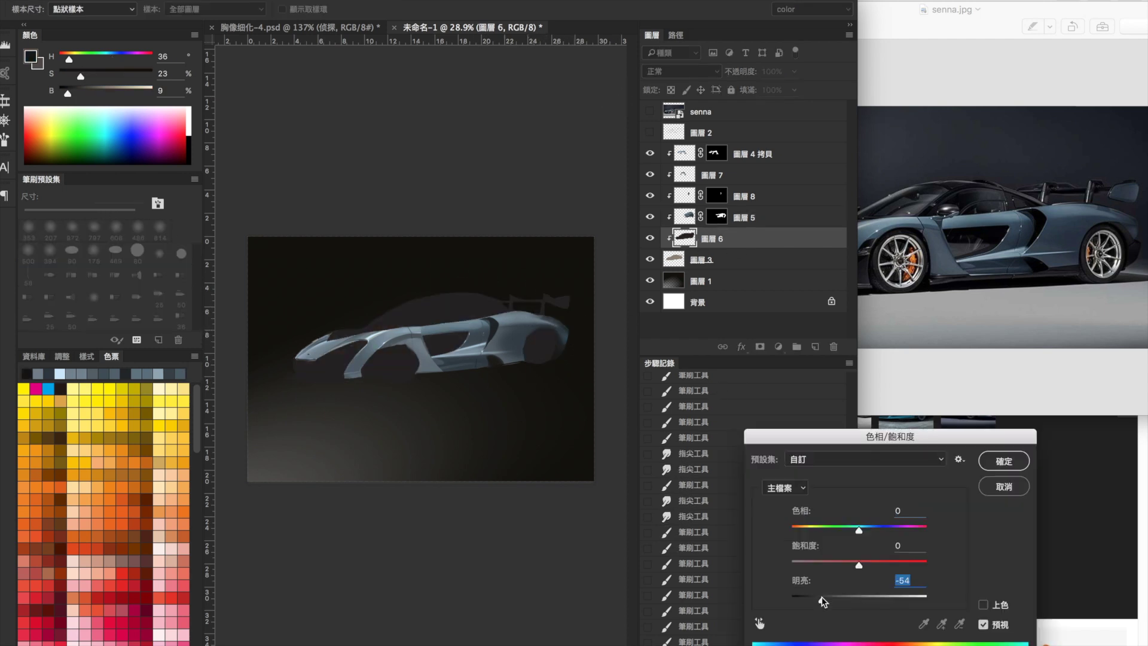
pyautogui.moveTo(887, 530); pyautogui.dragTo(878, 530)
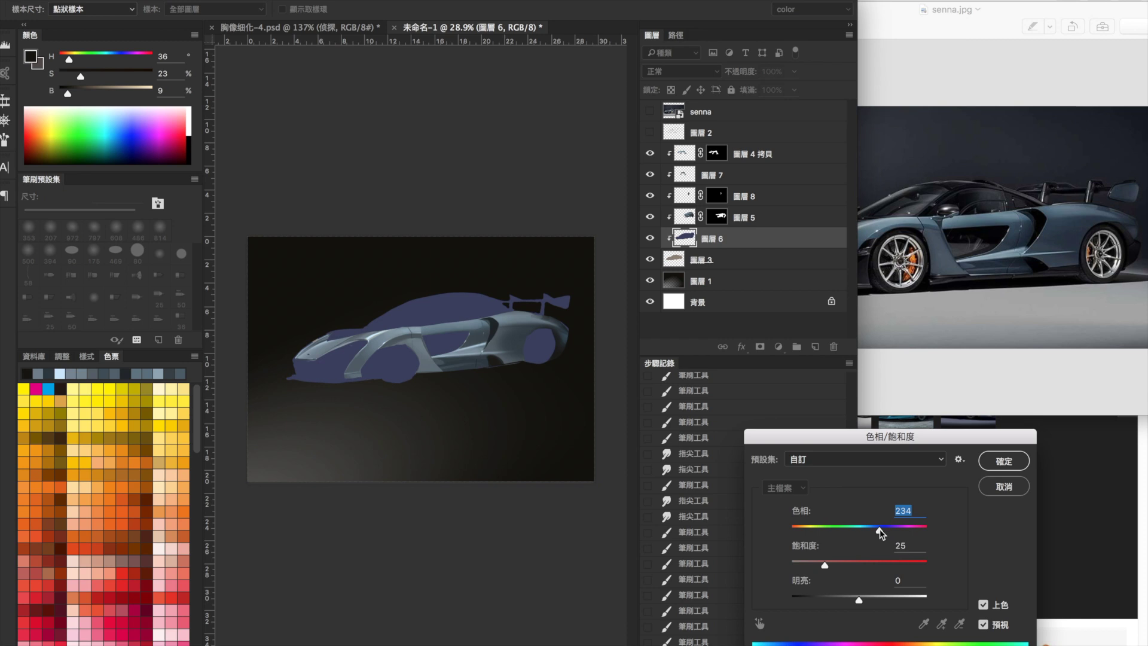
pyautogui.moveTo(837, 596); pyautogui.dragTo(823, 600)
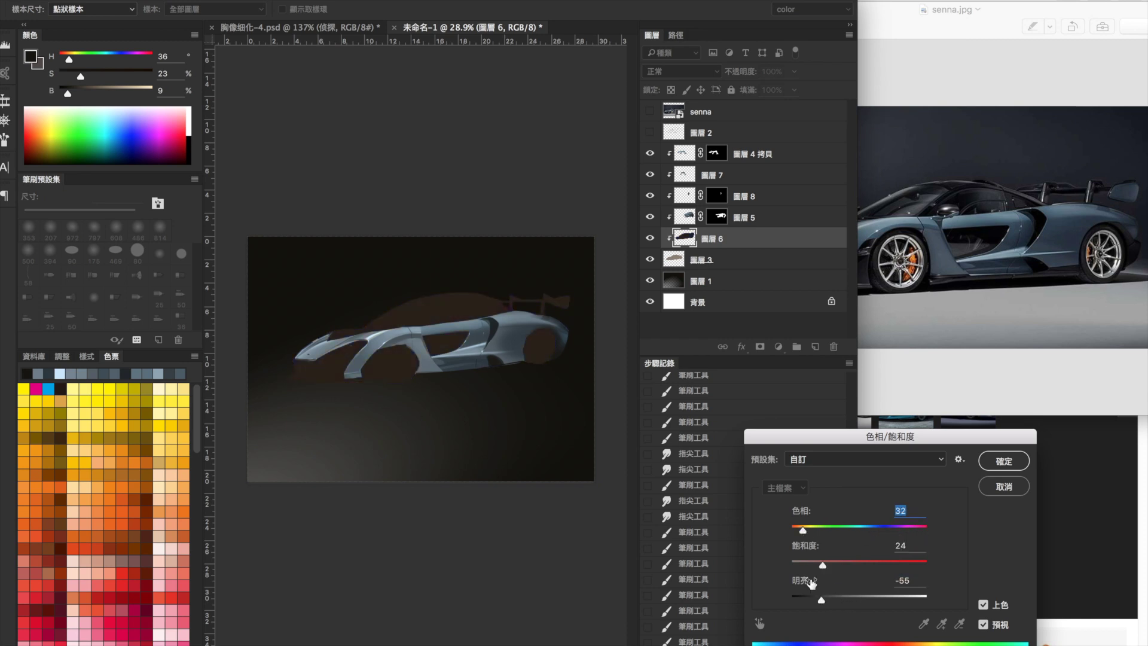
pyautogui.click(1004, 460)
# Step: Shift the background gradient on 圖層 1 to a lighter blue-grey with Hue/Saturation
pyautogui.hotkey('alt', '[')
pyautogui.hotkey('alt', '[')
pyautogui.hotkey('ctrl', 'u')
pyautogui.moveTo(859, 598); pyautogui.dragTo(863, 601)
pyautogui.click(1003, 461)
# Step: Brighten the car's dark base layer (圖層 6) with Hue/Saturation at lightness +2
pyautogui.hotkey('alt', ']')
pyautogui.hotkey('alt', ']')
pyautogui.hotkey('ctrl', 'u')
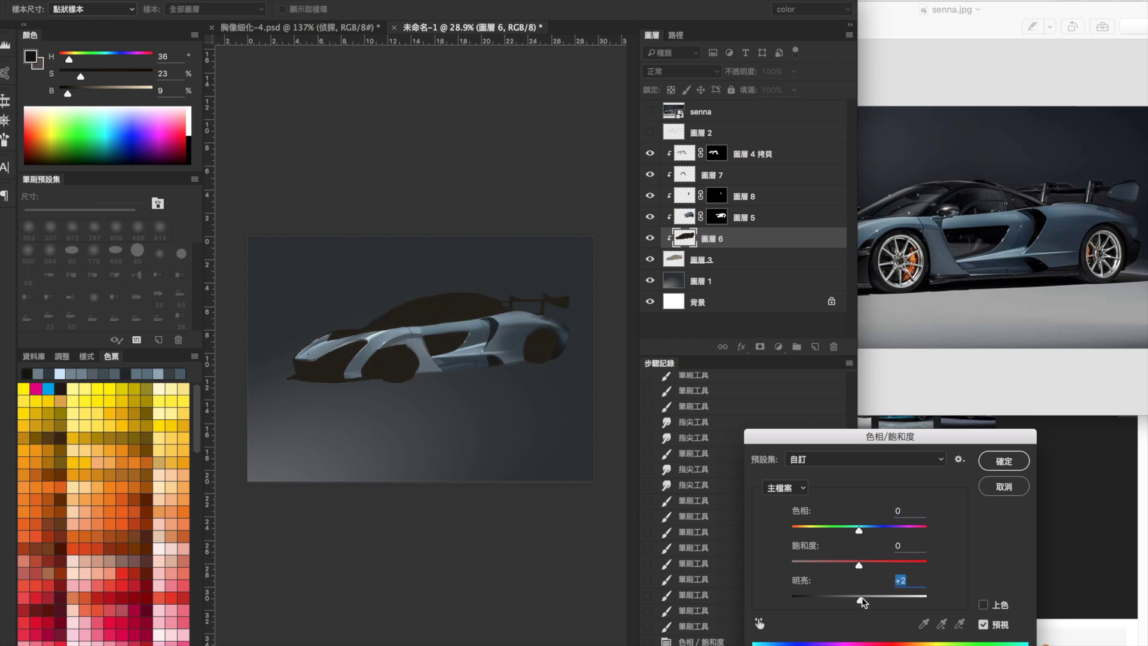
pyautogui.click(1004, 461)
# Step: Add a new layer above 圖層 6 and brush a soft greyish sheen over the windshield and front roof
pyautogui.keyDown('ctrl'); pyautogui.click(684, 238); pyautogui.keyUp('ctrl')
pyautogui.hotkey('ctrl', 'd')
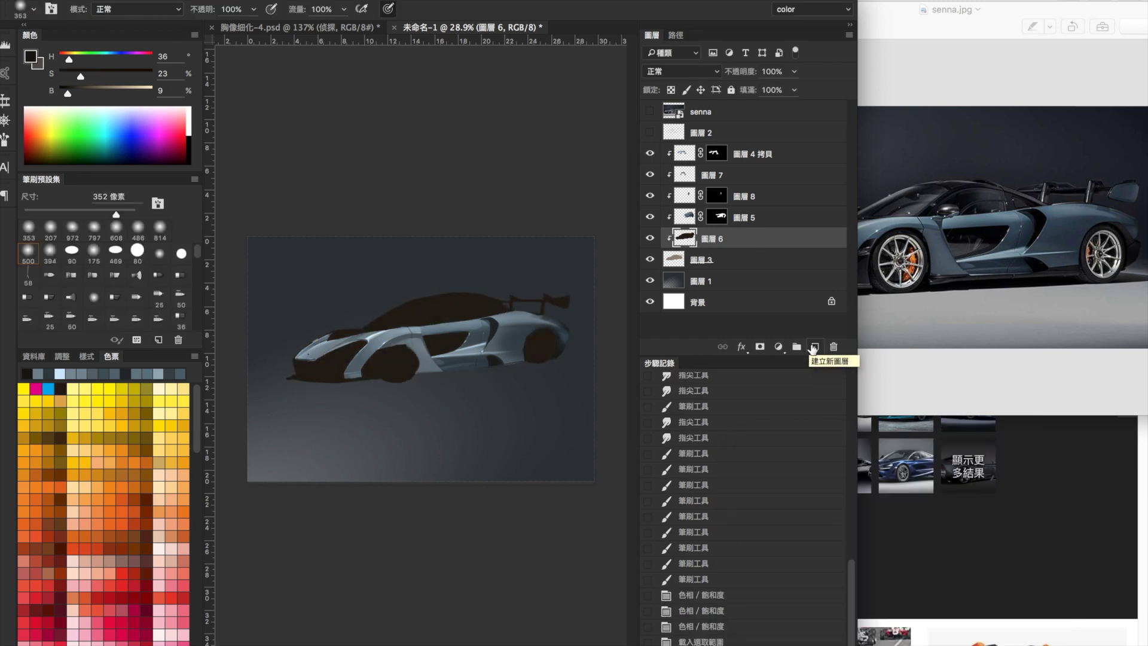
pyautogui.click(814, 346)
pyautogui.scroll(2, 405, 340)
pyautogui.keyDown('alt'); pyautogui.click(405, 339); pyautogui.keyUp('alt')
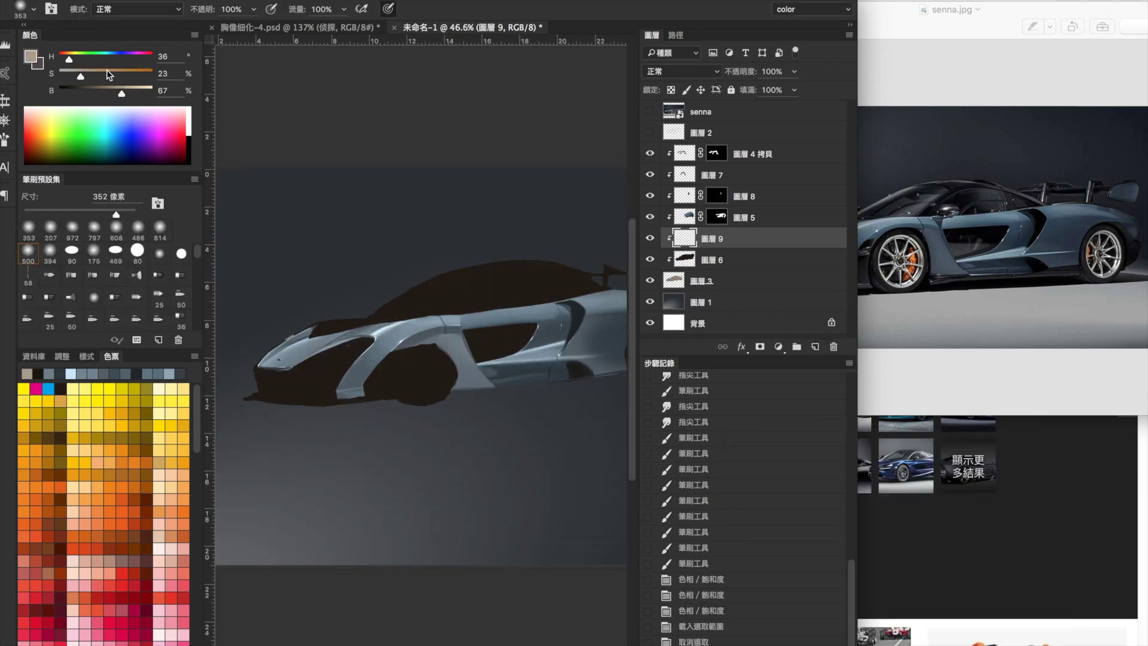
pyautogui.moveTo(377, 312)
pyautogui.mouseDown()
pyautogui.moveTo(436, 263)
pyautogui.moveTo(526, 263)
pyautogui.mouseUp()
# Step: Erase excess sheen around the windshield, and lasso the windshield outline with its edge trimmed
pyautogui.press('e')
pyautogui.moveTo(425, 281)
pyautogui.mouseDown()
pyautogui.moveTo(502, 276)
pyautogui.moveTo(370, 323)
pyautogui.mouseUp()
pyautogui.press('l')
pyautogui.press('b')
pyautogui.keyDown('alt'); pyautogui.click(451, 285); pyautogui.keyUp('alt')
pyautogui.press('l')
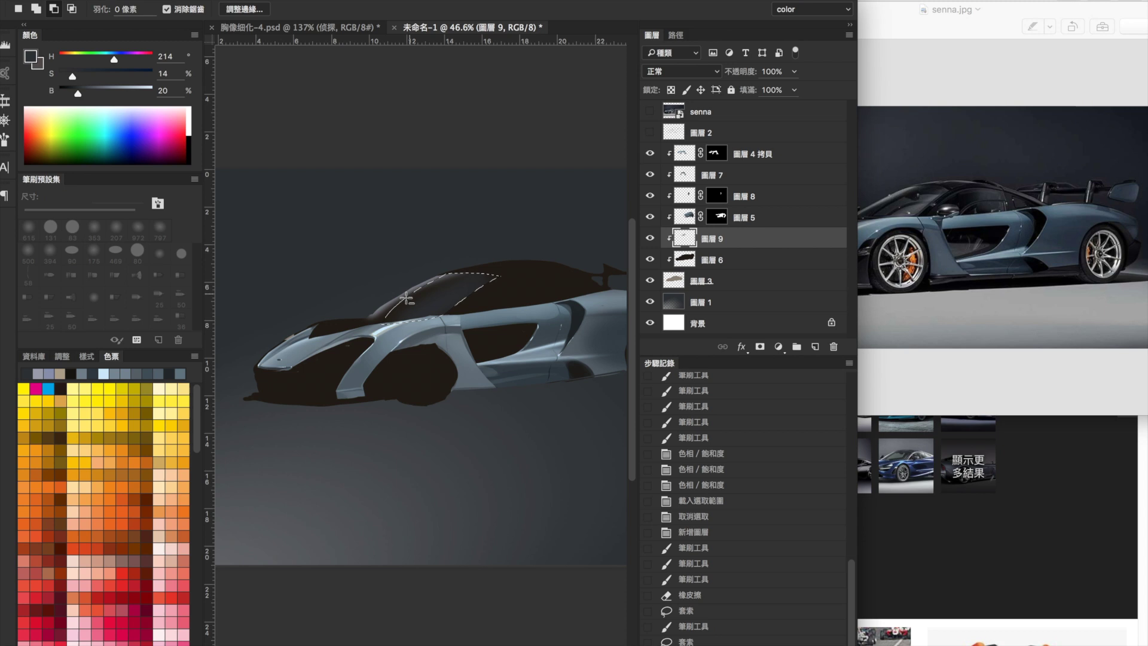
pyautogui.moveTo(492, 290)
pyautogui.mouseDown()
pyautogui.moveTo(425, 285)
pyautogui.moveTo(469, 275)
pyautogui.mouseUp()
# Step: Shade around the windshield edges with sampled dark tones and the soft round brush at 365 px, and clear the selection
pyautogui.press('b')
pyautogui.keyDown('alt'); pyautogui.click(457, 266); pyautogui.keyUp('alt')
pyautogui.keyDown('alt'); pyautogui.click(359, 366); pyautogui.keyUp('alt')
pyautogui.press('[')
pyautogui.press('[')
pyautogui.press('[')
pyautogui.press('[')
pyautogui.press('[')
pyautogui.press('[')
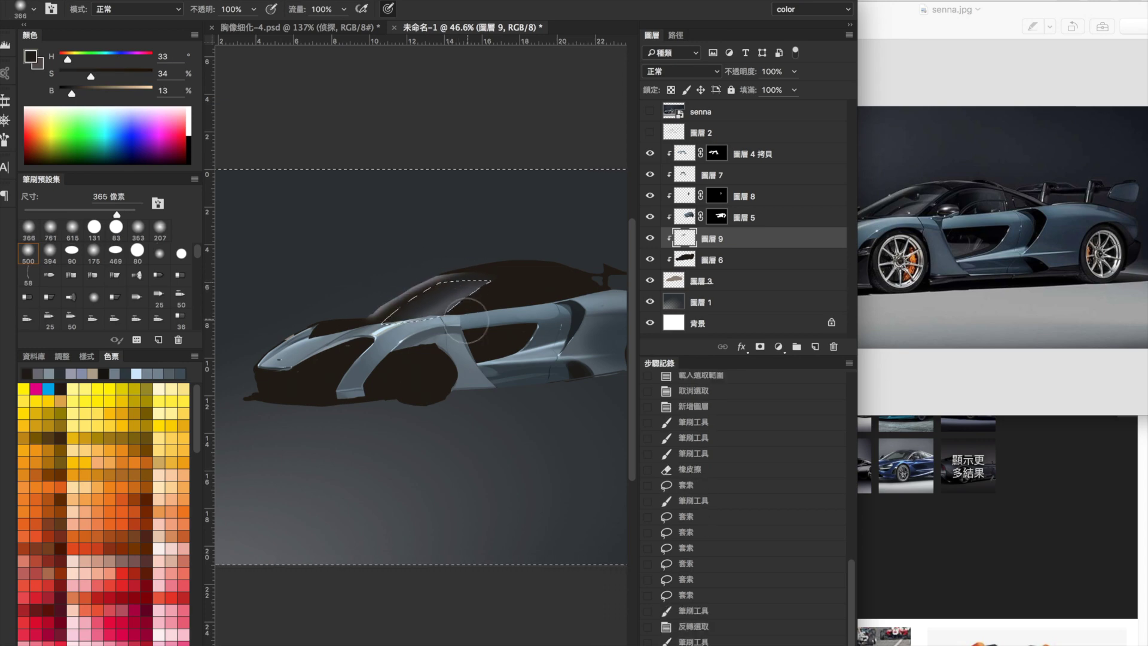
pyautogui.moveTo(441, 259); pyautogui.dragTo(434, 287)
pyautogui.keyDown('alt'); pyautogui.click(437, 288); pyautogui.keyUp('alt')
pyautogui.hotkey('ctrl', 'd')
# Step: Draw thin grey accent lines on the windshield, roof edge and side window frame with the hard round brush at 80 px
pyautogui.click(466, 299)
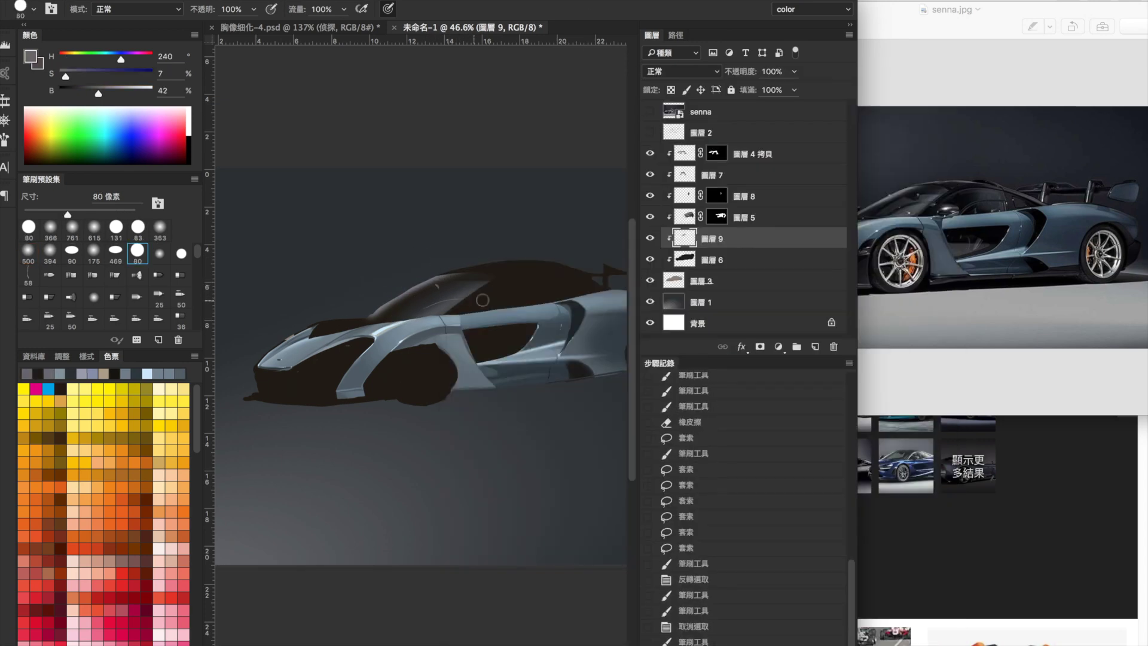
pyautogui.scroll(1, 518, 285)
pyautogui.click(474, 266)
pyautogui.keyDown('alt'); pyautogui.click(486, 264); pyautogui.keyUp('alt')
pyautogui.click(486, 263)
pyautogui.click(516, 302)
pyautogui.click(589, 269)
pyautogui.click(487, 251)
# Step: Brush a soft light blue highlight along the roof's top edge with the soft round brush at 365 and 337 px
pyautogui.keyDown('alt'); pyautogui.click(470, 254); pyautogui.keyUp('alt')
pyautogui.keyDown('ctrl'); pyautogui.keyDown('alt'); pyautogui.keyDown('super'); pyautogui.click(470, 254); pyautogui.keyUp('super'); pyautogui.keyUp('alt'); pyautogui.keyUp('ctrl')
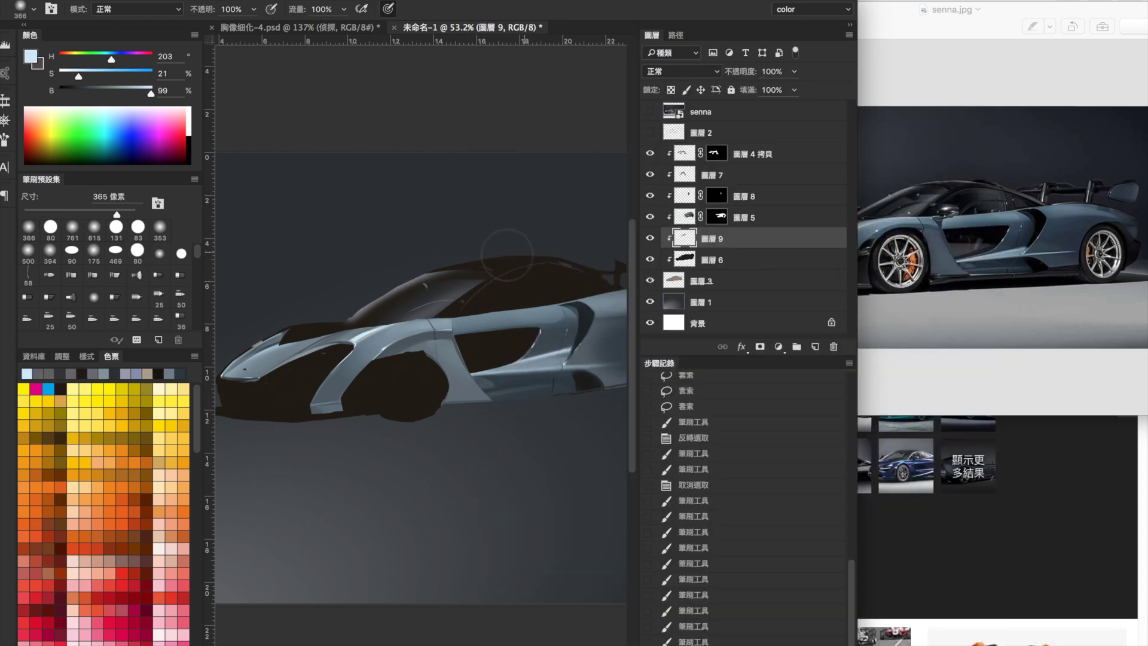
pyautogui.moveTo(470, 260)
pyautogui.mouseDown()
pyautogui.moveTo(518, 248)
pyautogui.moveTo(571, 255)
pyautogui.mouseUp()
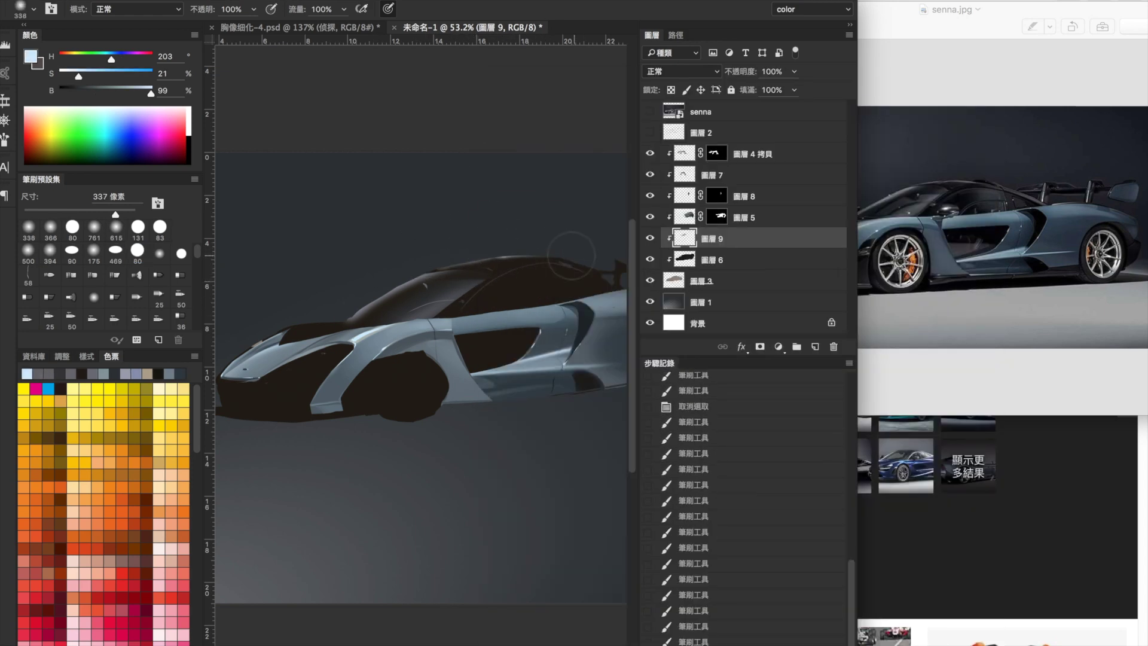
pyautogui.hscroll(3, 552, 250)
pyautogui.keyDown('alt'); pyautogui.click(562, 298); pyautogui.keyUp('alt')
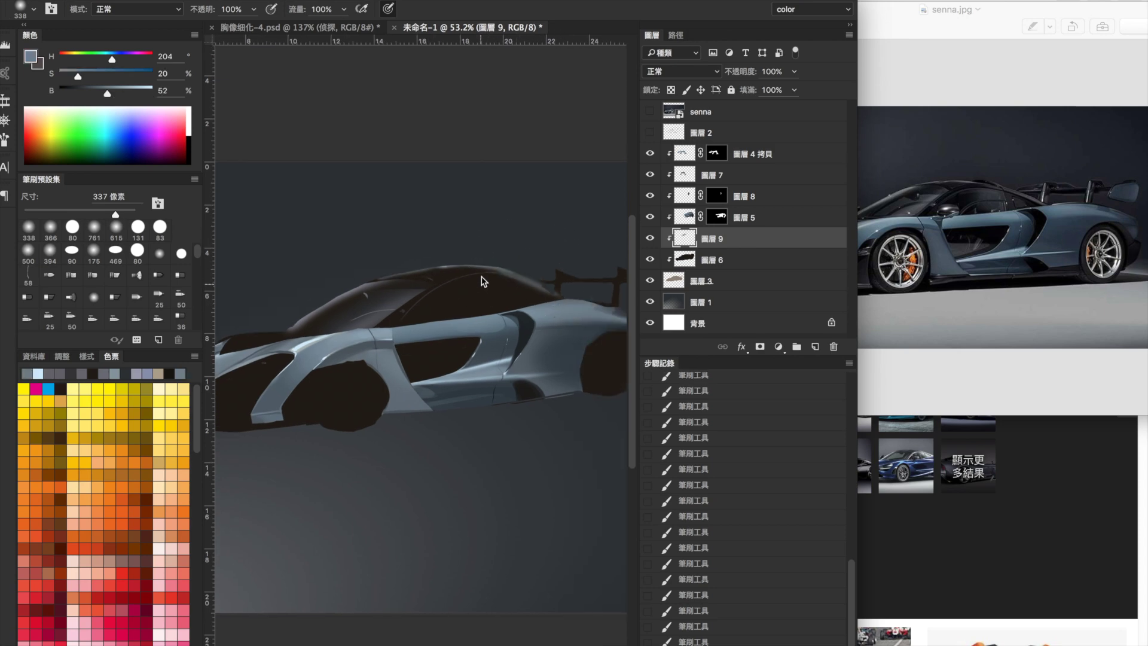
# Step: Shape the raised scoop at the rear of the roof with sampled dark tones and the hard round brush at 80 px
pyautogui.scroll(3, 483, 281)
pyautogui.keyDown('alt'); pyautogui.click(474, 269); pyautogui.keyUp('alt')
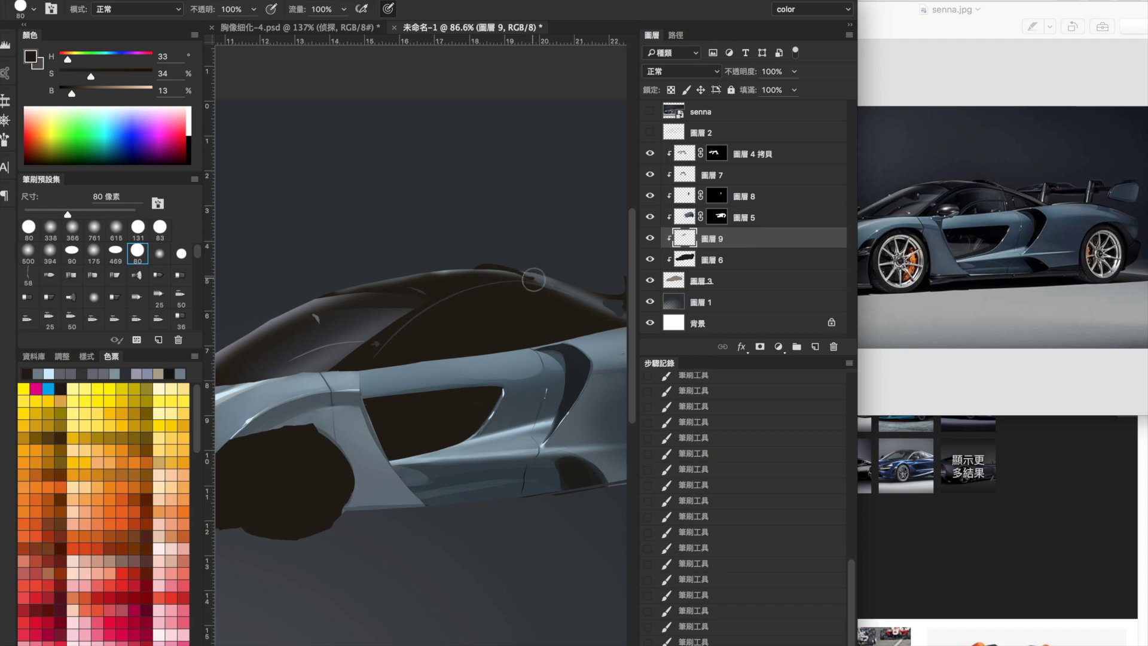
pyautogui.keyDown('alt'); pyautogui.click(523, 273); pyautogui.keyUp('alt')
pyautogui.scroll(-1, 526, 259)
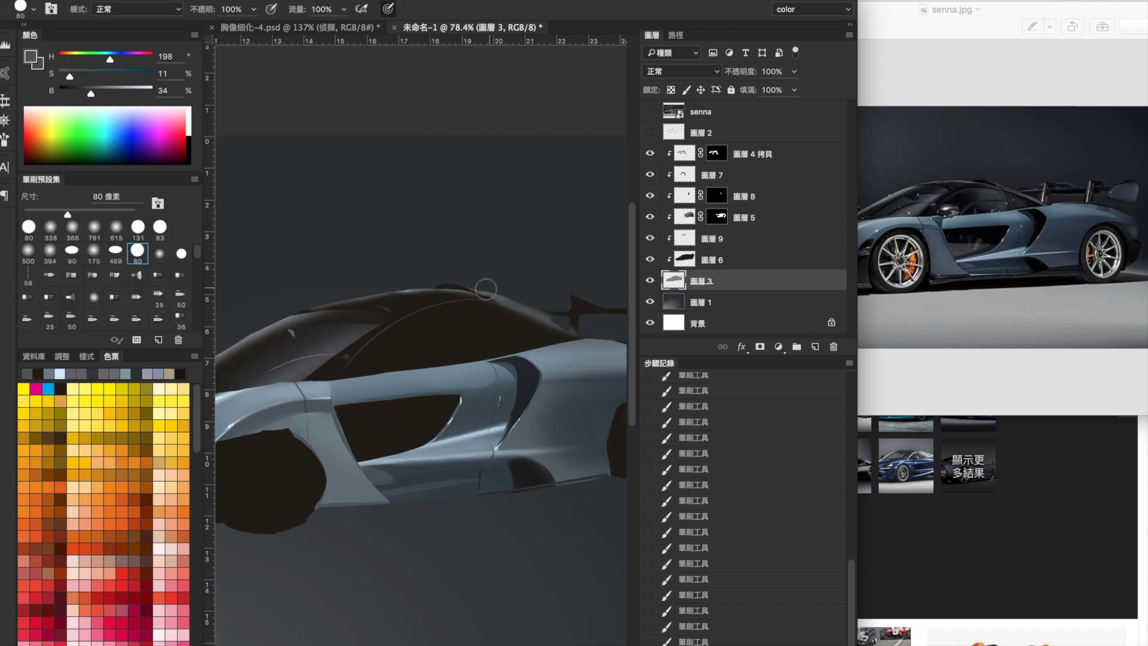
pyautogui.keyDown('alt'); pyautogui.click(525, 277); pyautogui.keyUp('alt')
# Step: Select the side window area between the roof line and the door with the Lasso on 圖層 9
pyautogui.scroll(-3, 478, 299)
pyautogui.press('l')
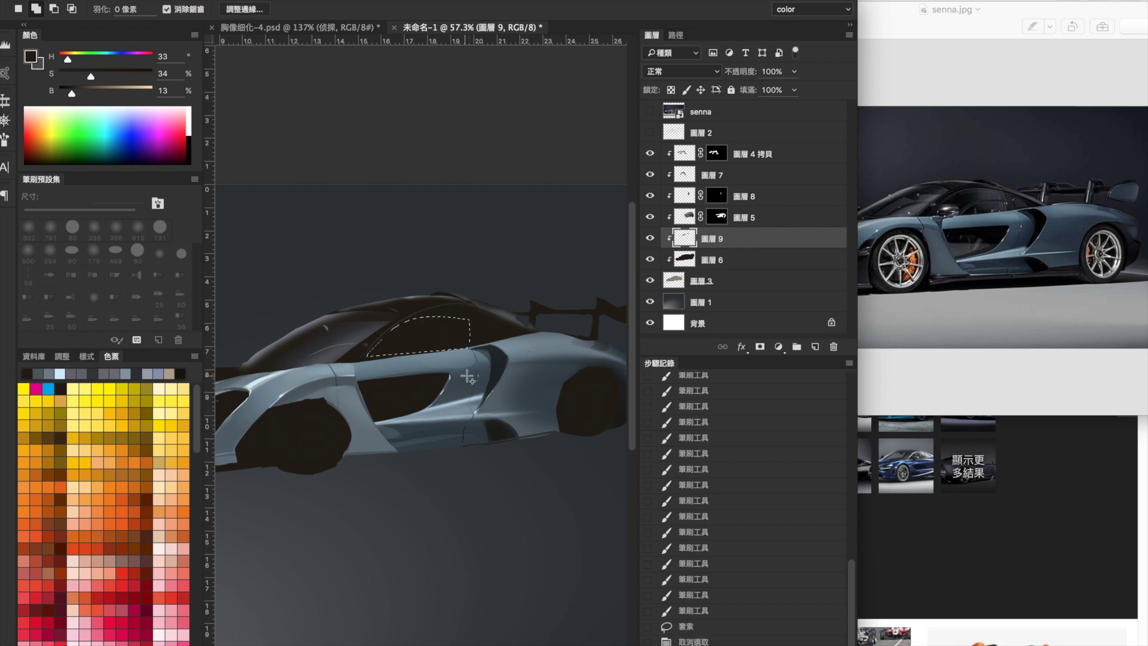
pyautogui.scroll(1, 481, 361)
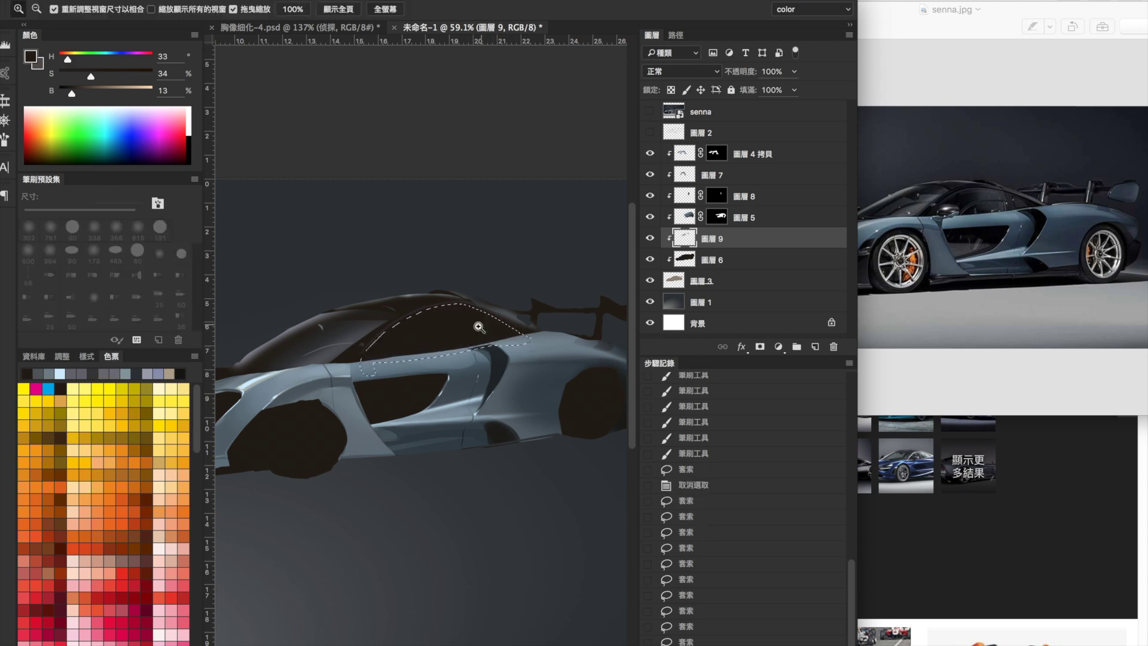
# Step: Brush a soft grey-blue reflection into the side window with a large soft brush, first at 20% and finally at 100% opacity
pyautogui.press('b')
pyautogui.scroll(-2, 513, 344)
pyautogui.rightClick(488, 74)
pyautogui.press('Escape')
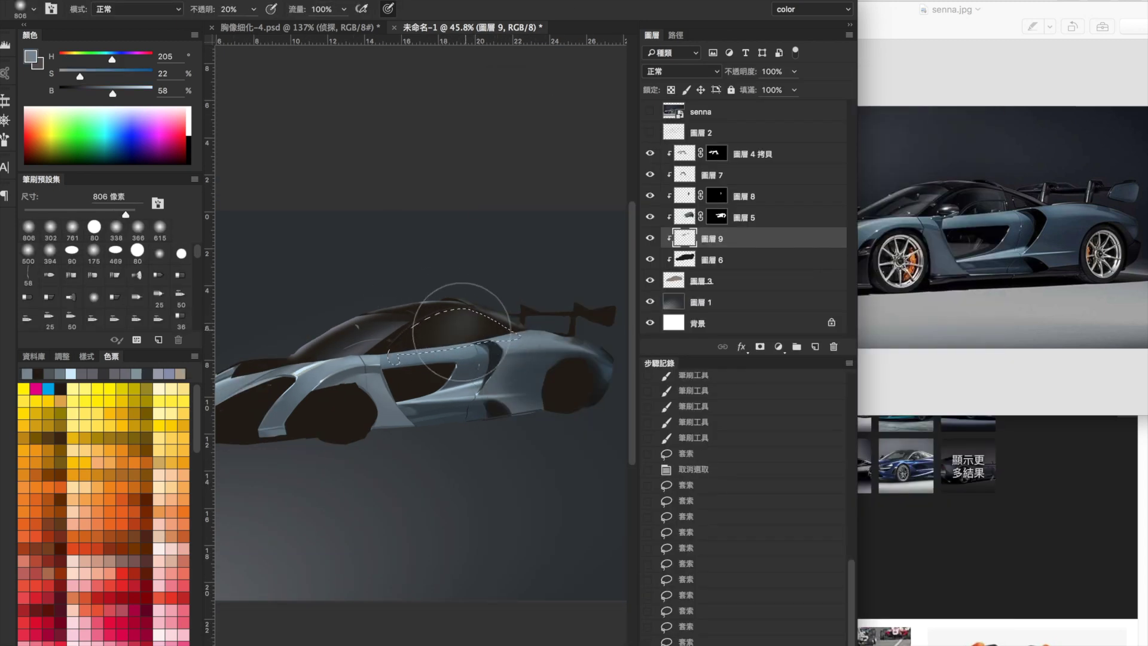
pyautogui.keyDown('alt'); pyautogui.click(467, 317); pyautogui.keyUp('alt')
pyautogui.press('0')
pyautogui.moveTo(464, 287); pyautogui.dragTo(473, 319)
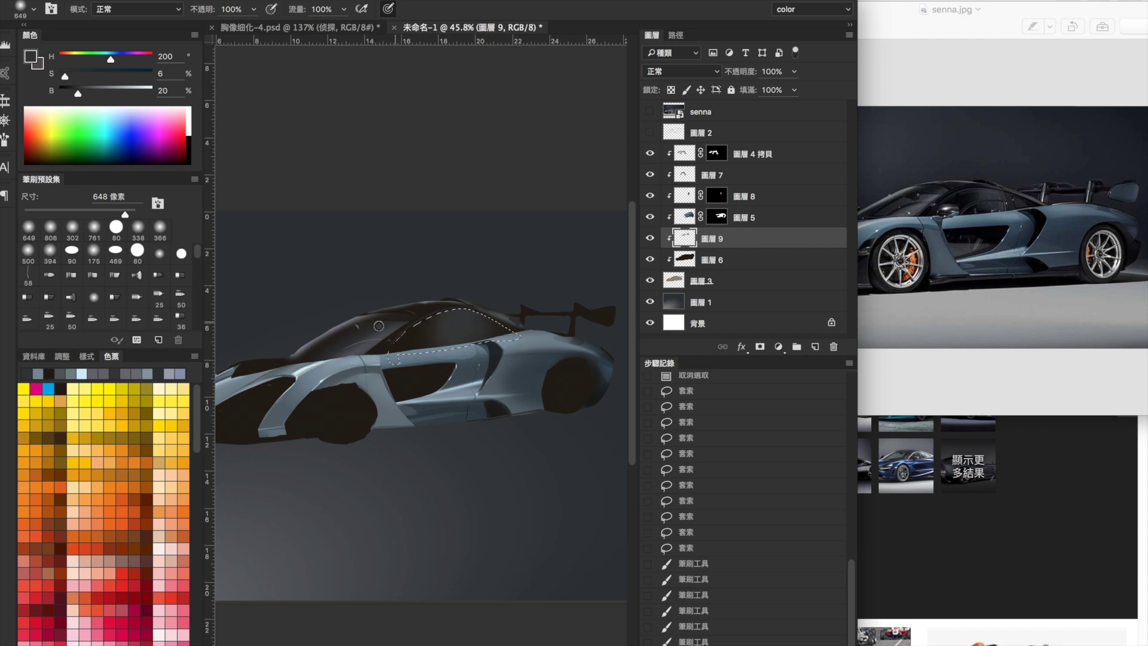
# Step: Draw a thin dark vertical divider in the side window with the hard round brush at 41 px
pyautogui.keyDown('alt'); pyautogui.click(378, 326); pyautogui.keyUp('alt')
pyautogui.click(458, 328)
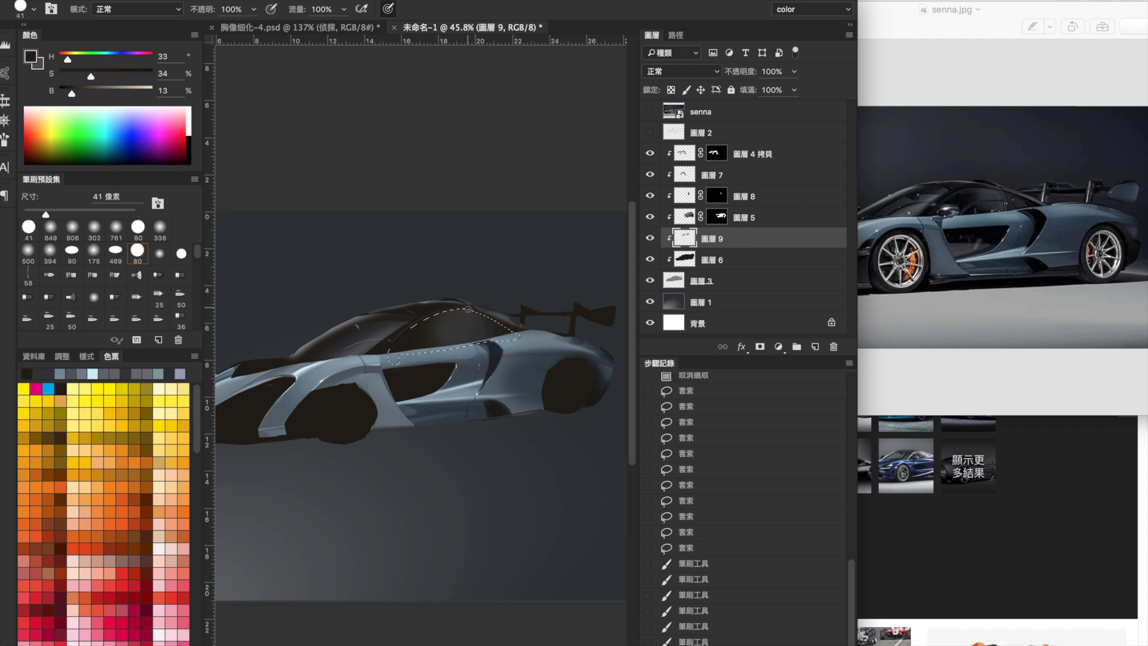
pyautogui.scroll(3, 471, 327)
# Step: Add thin reflections and dark strokes inside the selected side window on 圖層 9 with the hard round brush, sampling nearby tones
pyautogui.keyDown('alt'); pyautogui.click(494, 331); pyautogui.keyUp('alt')
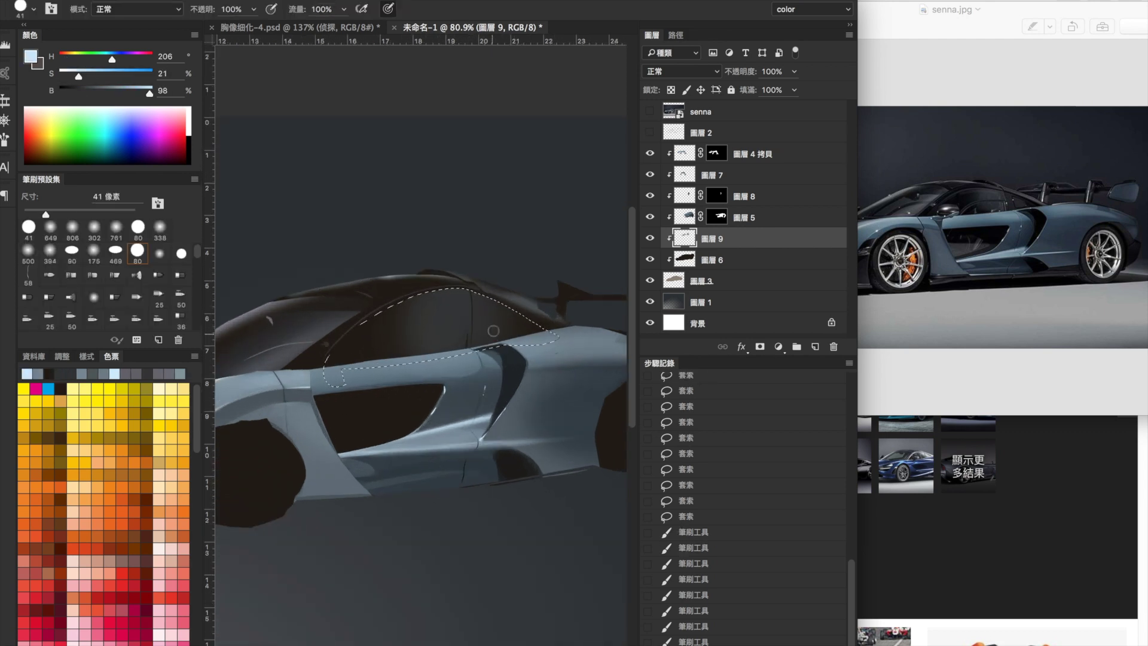
pyautogui.keyDown('alt'); pyautogui.click(496, 321); pyautogui.keyUp('alt')
pyautogui.moveTo(437, 322); pyautogui.dragTo(454, 322)
pyautogui.keyDown('alt'); pyautogui.click(464, 323); pyautogui.keyUp('alt')
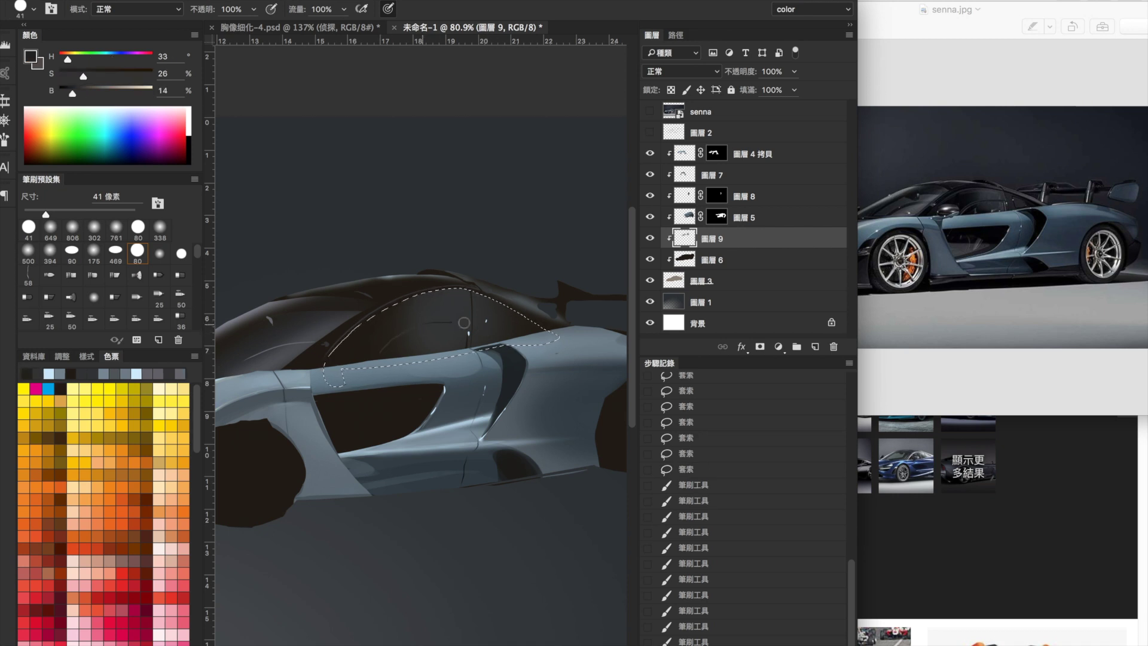
pyautogui.keyDown('alt'); pyautogui.click(454, 257); pyautogui.keyUp('alt')
pyautogui.hotkey('ctrl', 'd')
pyautogui.press('z')
pyautogui.scroll(-3, 405, 382)
pyautogui.scroll(3, 404, 382)
pyautogui.hotkey('ctrl', 'shift', 'd')
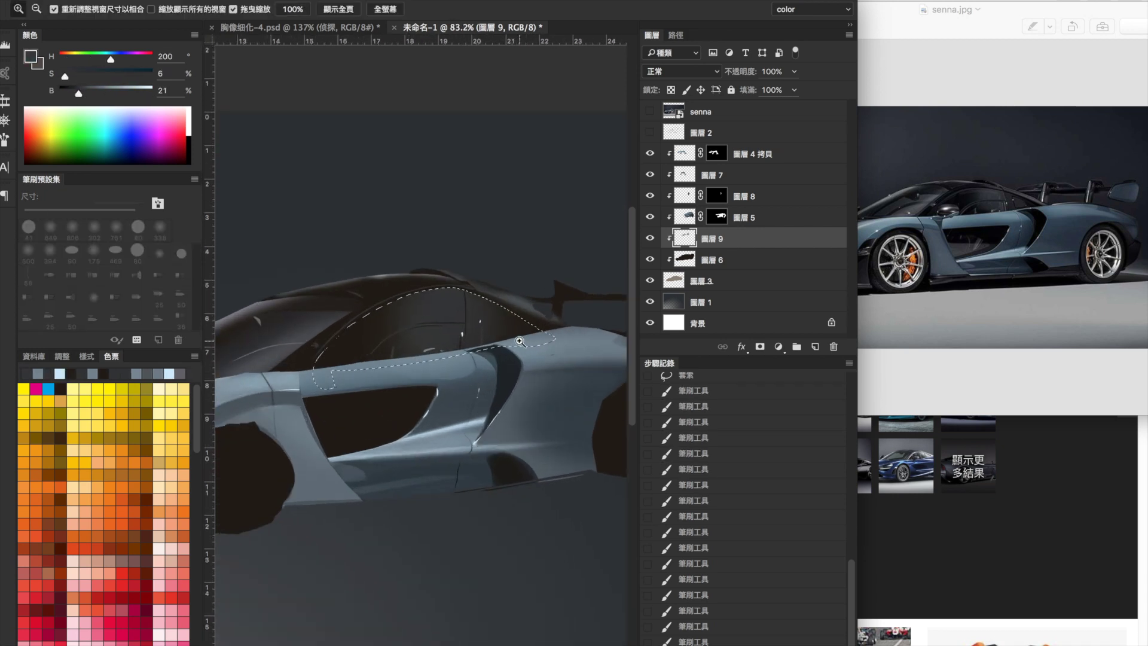
# Step: Paint faint blue-grey reflections in the side window with the 55 px hard brush in 變亮 mode at 30% opacity
pyautogui.press('b')
pyautogui.click(131, 9)
pyautogui.click(168, 123)
pyautogui.moveTo(455, 322); pyautogui.dragTo(461, 328)
pyautogui.keyDown('alt'); pyautogui.click(450, 313); pyautogui.keyUp('alt')
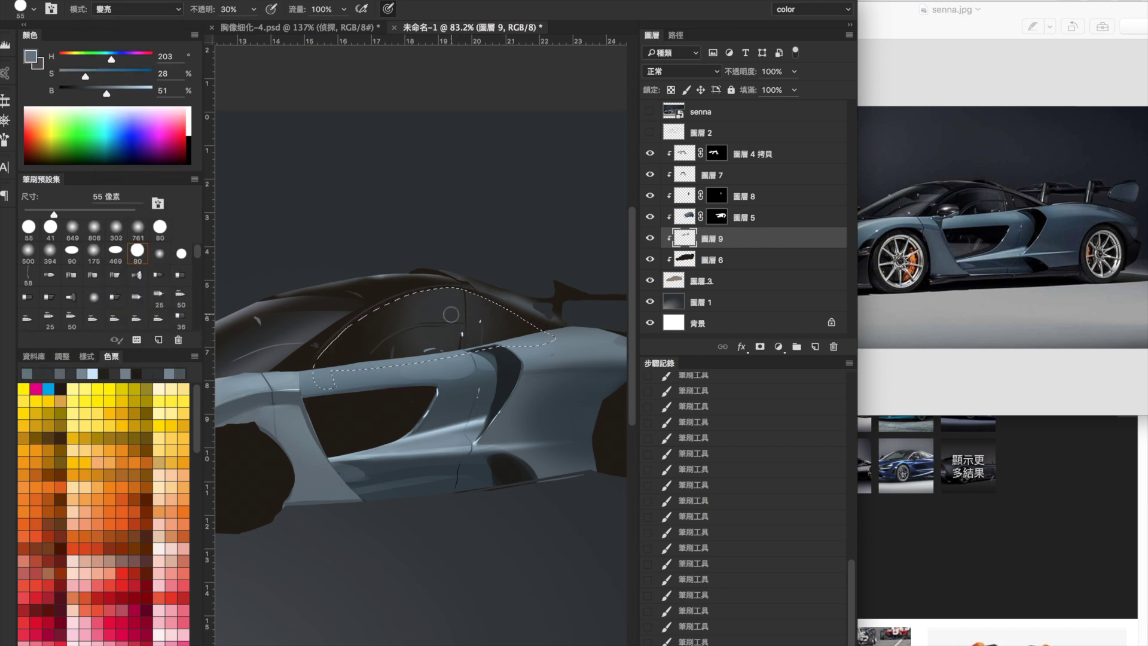
pyautogui.scroll(-3, 454, 341)
pyautogui.scroll(3, 513, 334)
# Step: Deselect the side window, return the brush to 正常 mode, and paint pale blue highlights along the roof's rear pillar
pyautogui.hotkey('ctrl', 'd')
pyautogui.click(132, 9)
pyautogui.hotkey('shift', 'alt', 'n')
pyautogui.scroll(-4, 419, 335)
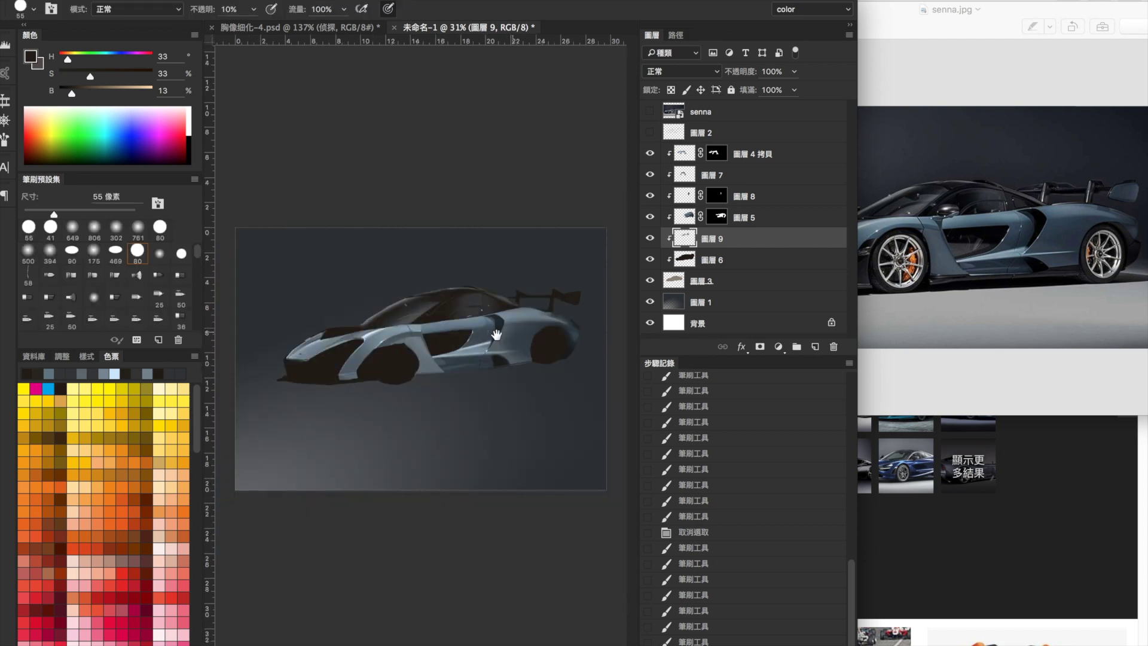
pyautogui.scroll(3, 502, 289)
pyautogui.click(125, 373)
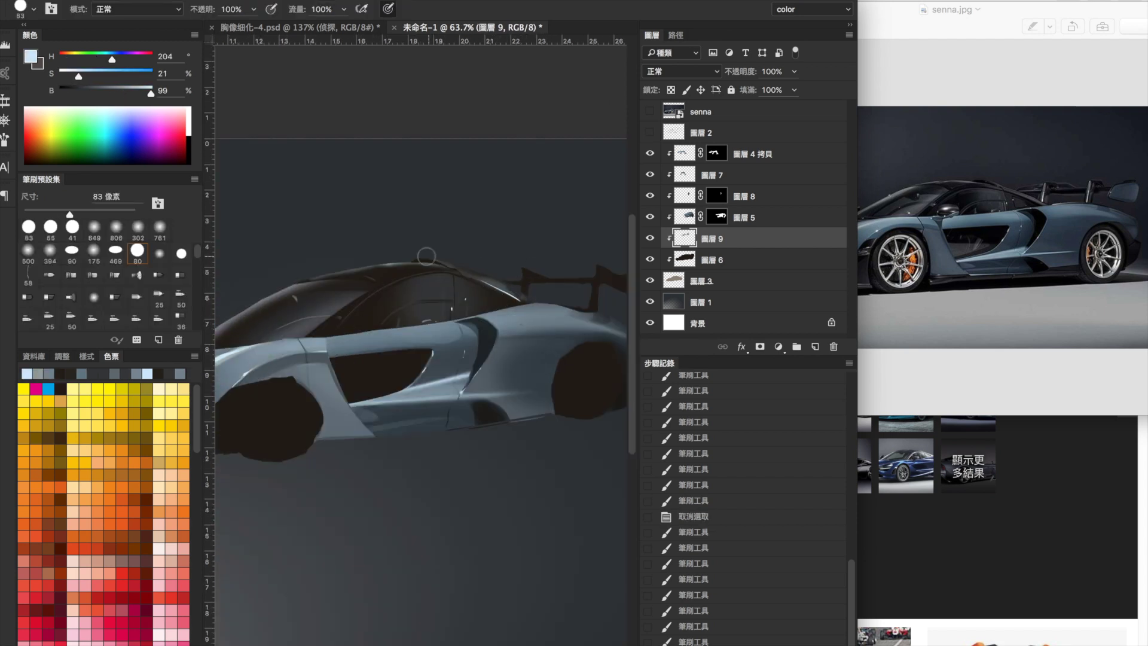
pyautogui.scroll(-3, 416, 255)
pyautogui.scroll(2, 401, 269)
pyautogui.scroll(-2, 388, 286)
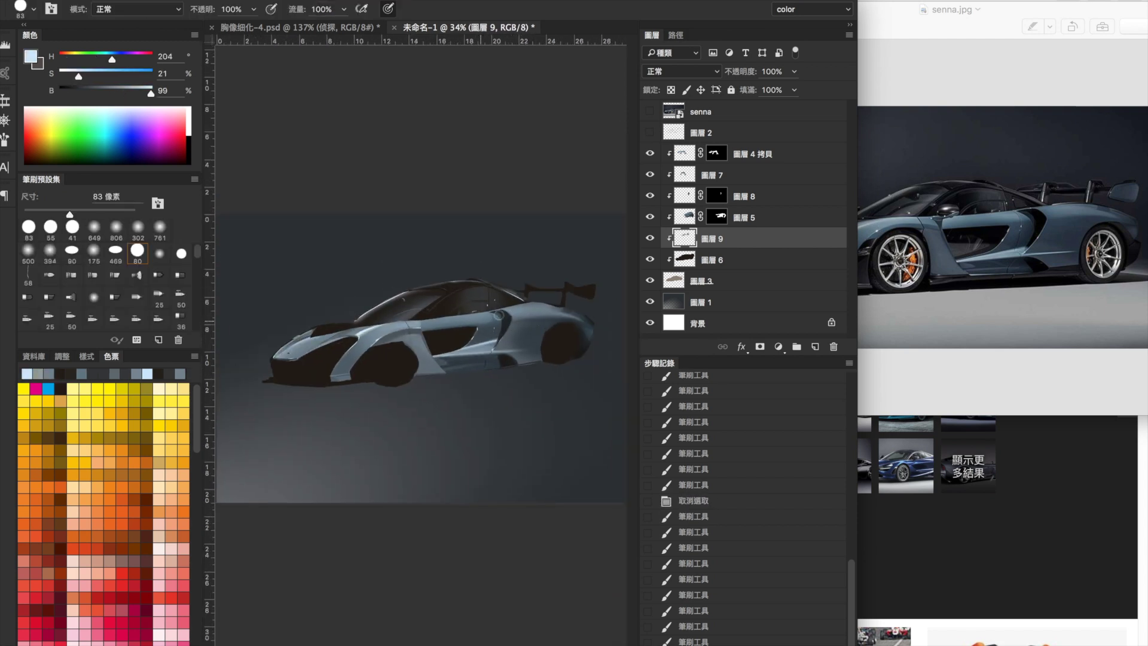
# Step: Clean up the roof's outer contour on 圖層 3 with the hard eraser and brush, rotating the canvas as needed
pyautogui.keyDown('super'); pyautogui.click(455, 319); pyautogui.keyUp('super')
pyautogui.scroll(3, 564, 179)
pyautogui.press('e')
pyautogui.scroll(3, 494, 313)
pyautogui.moveTo(309, 260); pyautogui.dragTo(350, 442)
pyautogui.scroll(-1, 419, 299)
pyautogui.moveTo(418, 207)
pyautogui.mouseDown()
pyautogui.moveTo(477, 203)
pyautogui.moveTo(335, 209)
pyautogui.mouseUp()
pyautogui.scroll(-3, 455, 239)
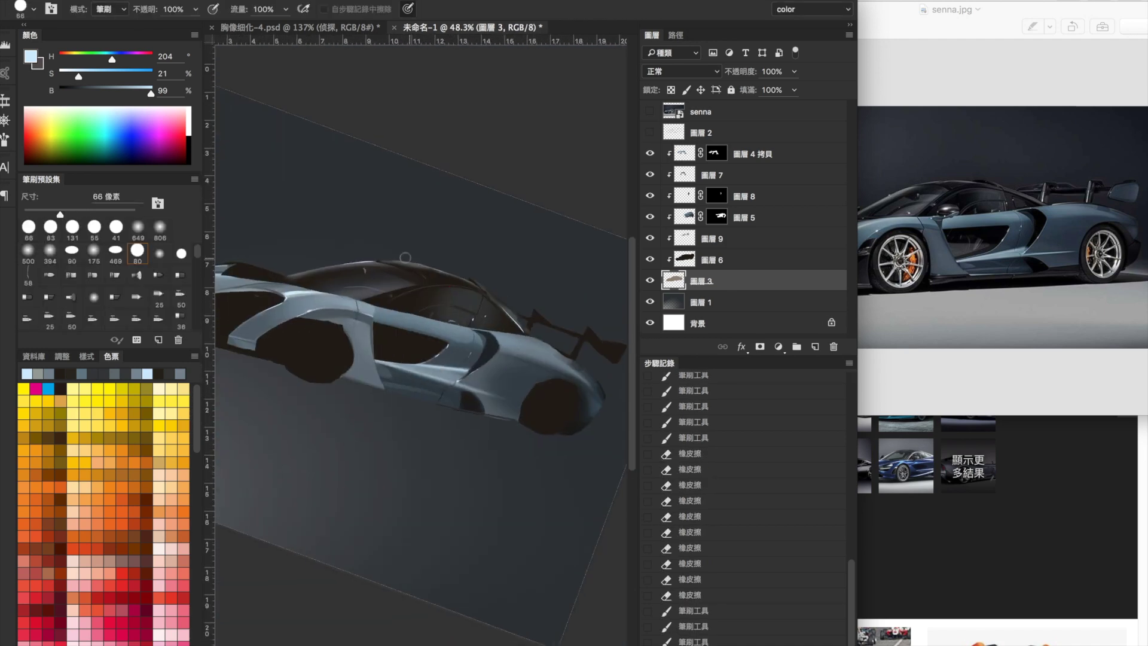
pyautogui.scroll(2, 493, 293)
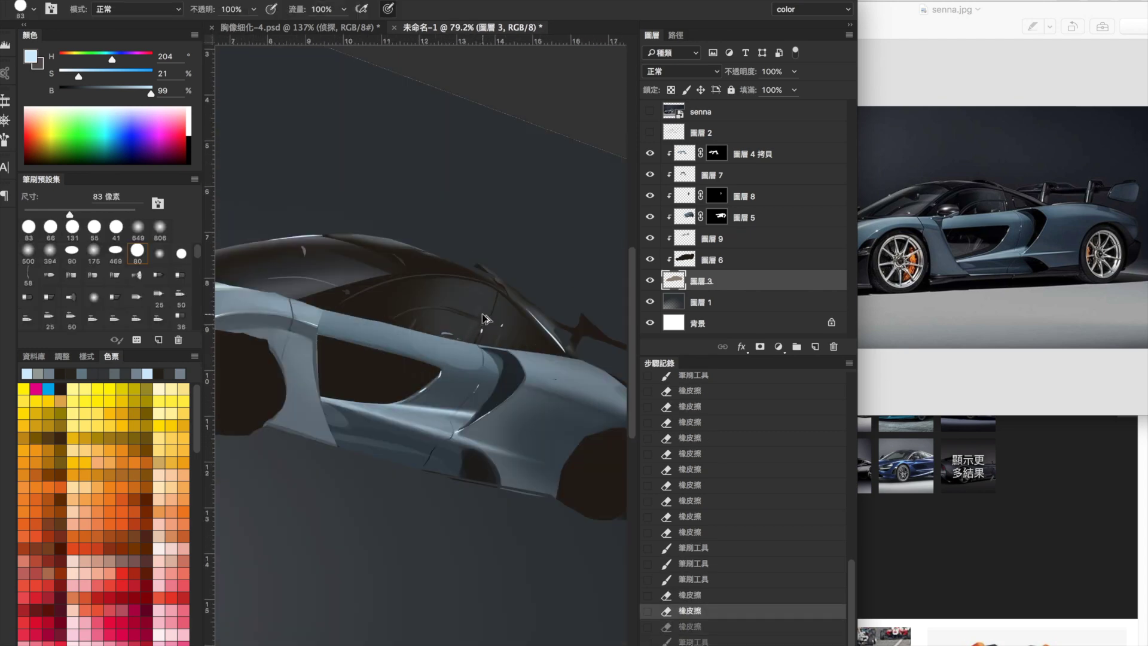
# Step: Undo the last few contour strokes and reshape the silhouette behind the rear pillar on 圖層 3 with the eraser and brush
pyautogui.press('super+z')
pyautogui.press('super+z')
pyautogui.press('super+z')
pyautogui.press('super+z')
pyautogui.press('super+z')
pyautogui.press('z')
pyautogui.scroll(-2, 562, 283)
pyautogui.scroll(3, 563, 283)
pyautogui.press('b')
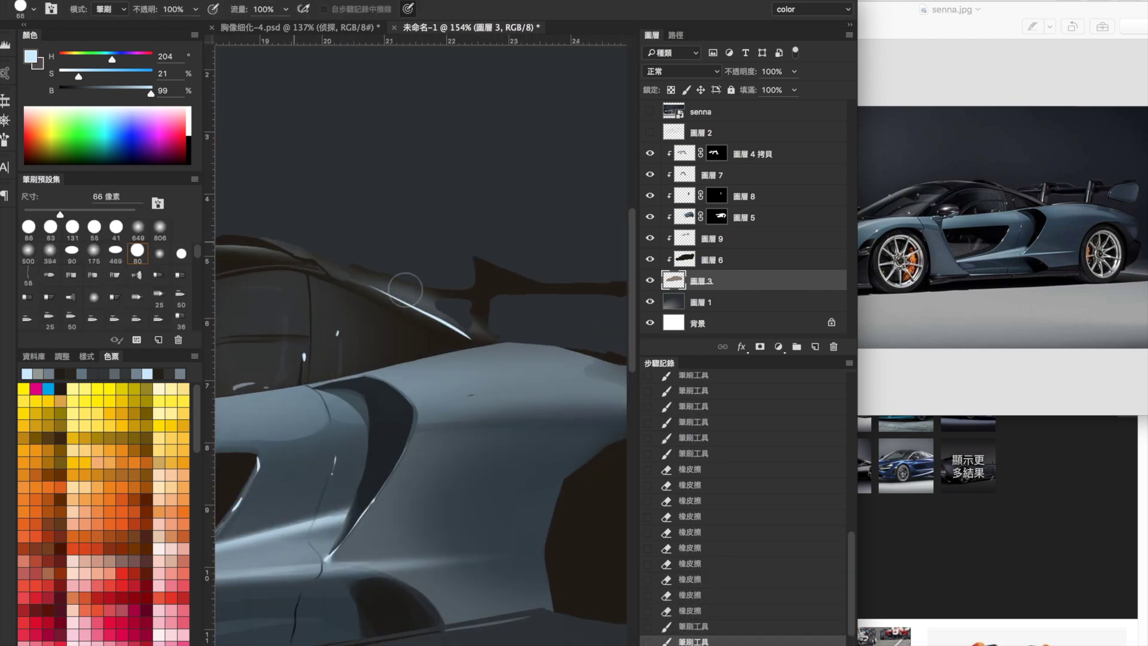
pyautogui.moveTo(490, 329)
pyautogui.mouseDown()
pyautogui.moveTo(397, 267)
pyautogui.moveTo(454, 275)
pyautogui.moveTo(389, 293)
pyautogui.mouseUp()
pyautogui.scroll(-2, 390, 293)
pyautogui.press('e')
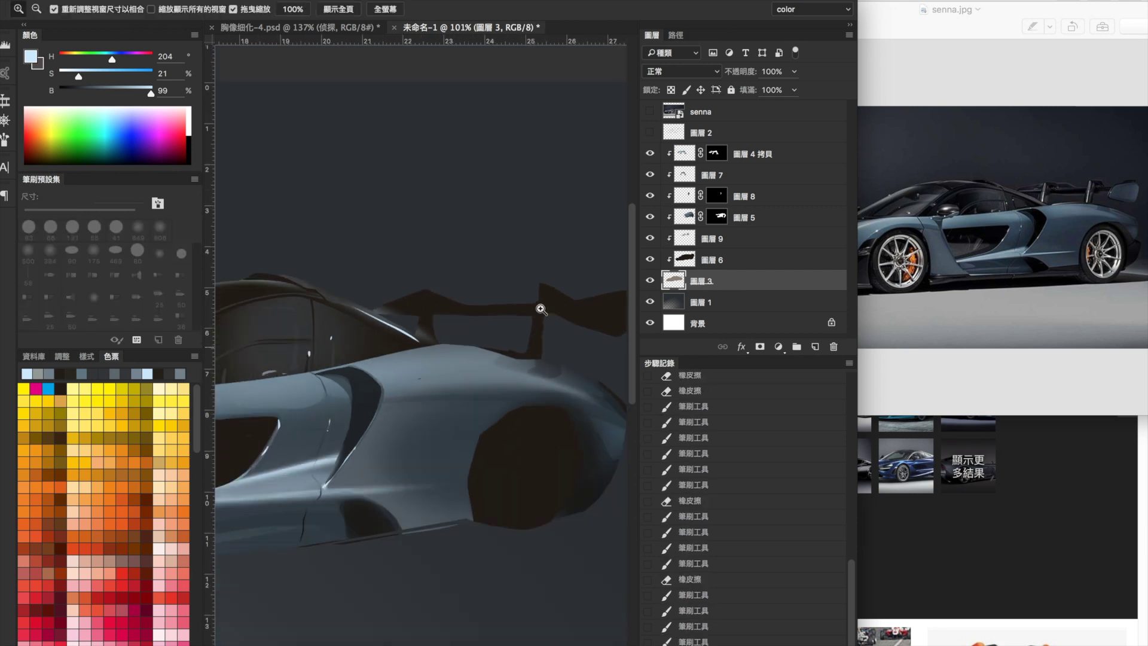
# Step: Try to reshape the rear wing's outline on 圖層 3 with the brush and eraser
pyautogui.moveTo(341, 301); pyautogui.dragTo(382, 312)
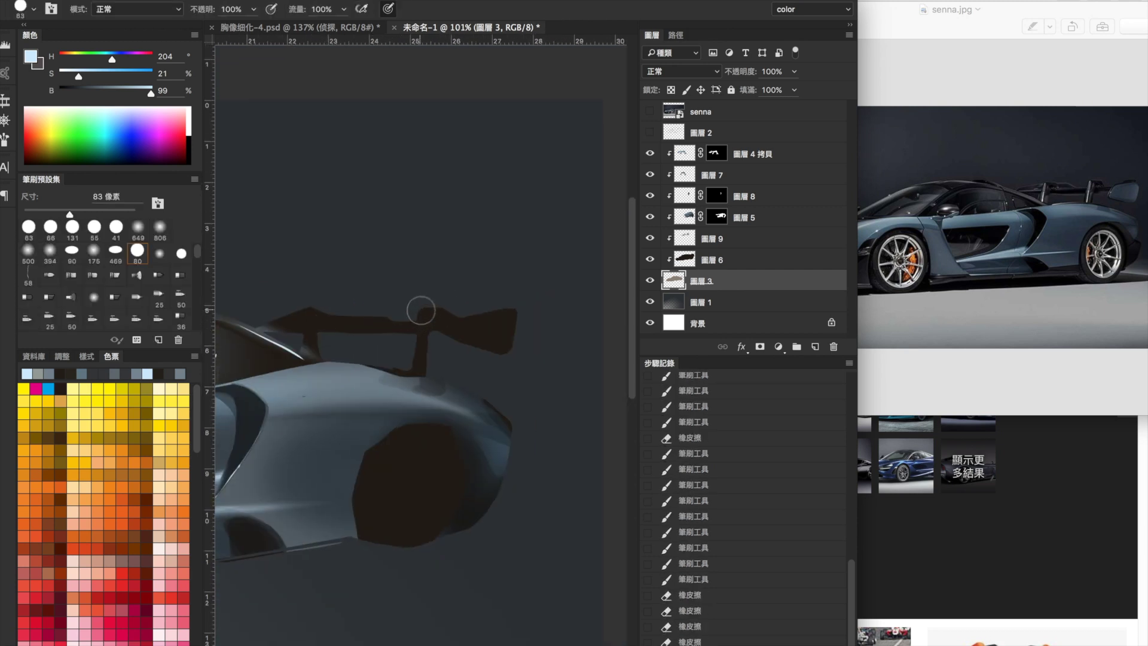
pyautogui.moveTo(460, 311)
pyautogui.mouseDown()
pyautogui.moveTo(469, 326)
pyautogui.moveTo(454, 333)
pyautogui.moveTo(517, 333)
pyautogui.moveTo(478, 393)
pyautogui.mouseUp()
pyautogui.press('z')
pyautogui.hotkey('ctrl', 'alt', 'z')
pyautogui.hotkey('ctrl', 'alt', 'z')
pyautogui.hotkey('ctrl', 'alt', 'z')
pyautogui.hotkey('ctrl', 'alt', 'z')
pyautogui.hotkey('ctrl', 'alt', 'z')
pyautogui.hotkey('ctrl', 'alt', 'z')
pyautogui.hotkey('ctrl', 'alt', 'z')
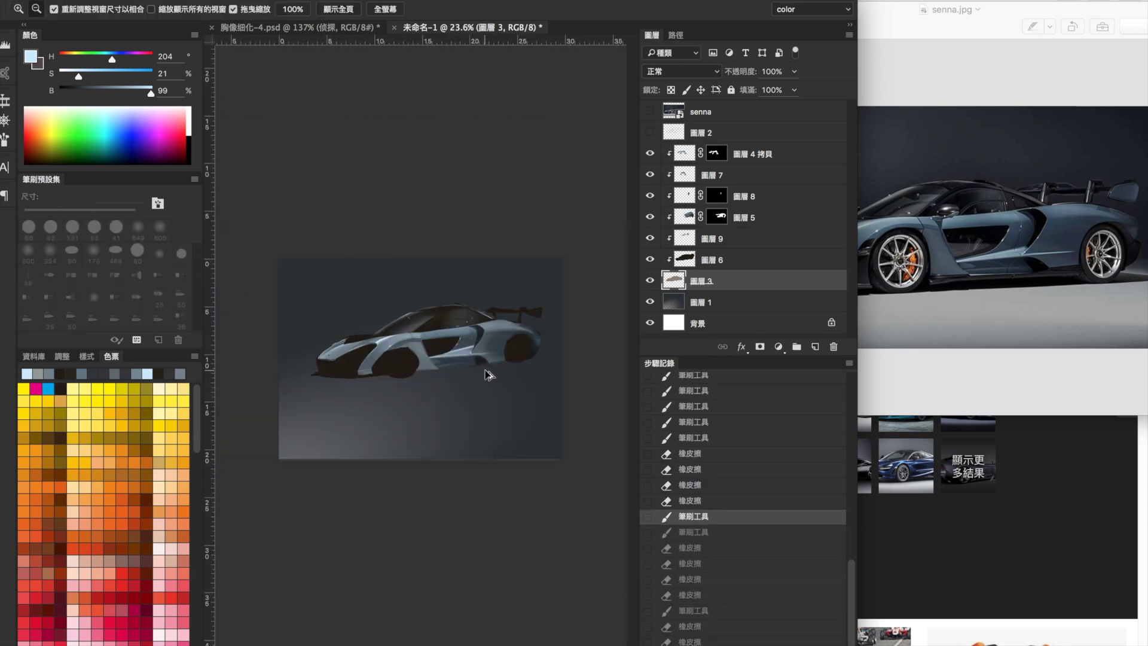
# Step: Refine the rear wing silhouette on 圖層 3, thinning the blade and separating its supports from the end plate
pyautogui.moveTo(519, 316); pyautogui.dragTo(553, 281)
pyautogui.press('b')
pyautogui.scroll(-5, 572, 315)
pyautogui.scroll(4, 520, 269)
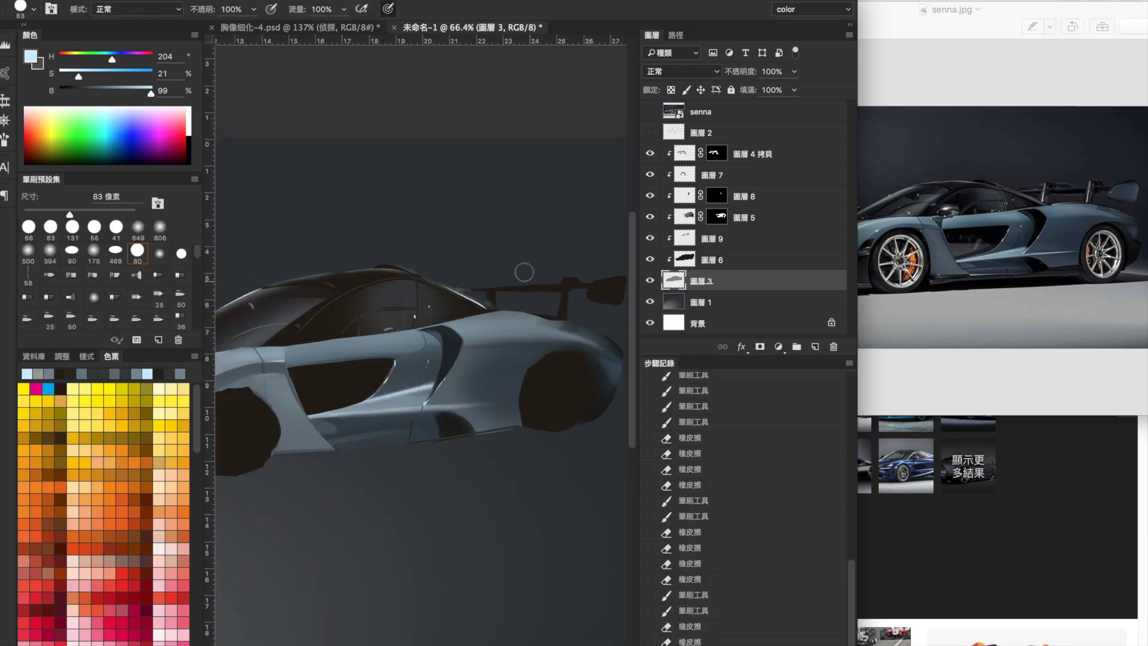
pyautogui.press('e')
pyautogui.keyDown('ctrl'); pyautogui.click(513, 284); pyautogui.keyUp('ctrl')
pyautogui.scroll(-4, 513, 283)
pyautogui.scroll(6, 454, 287)
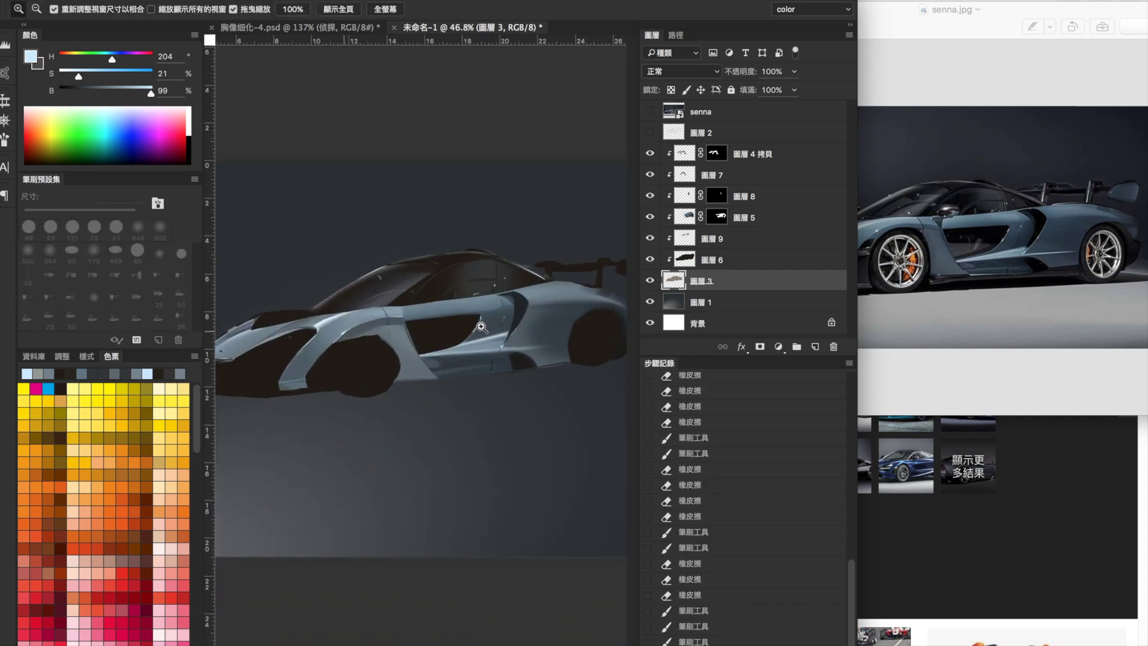
# Step: Touch up the area around the rear pillar highlight on 圖層 9 using a sampled dark brown and the 66 px eraser
pyautogui.keyDown('alt'); pyautogui.click(434, 291); pyautogui.keyUp('alt')
pyautogui.press('Return')
pyautogui.keyDown('ctrl'); pyautogui.click(434, 290); pyautogui.keyUp('ctrl')
pyautogui.press('z')
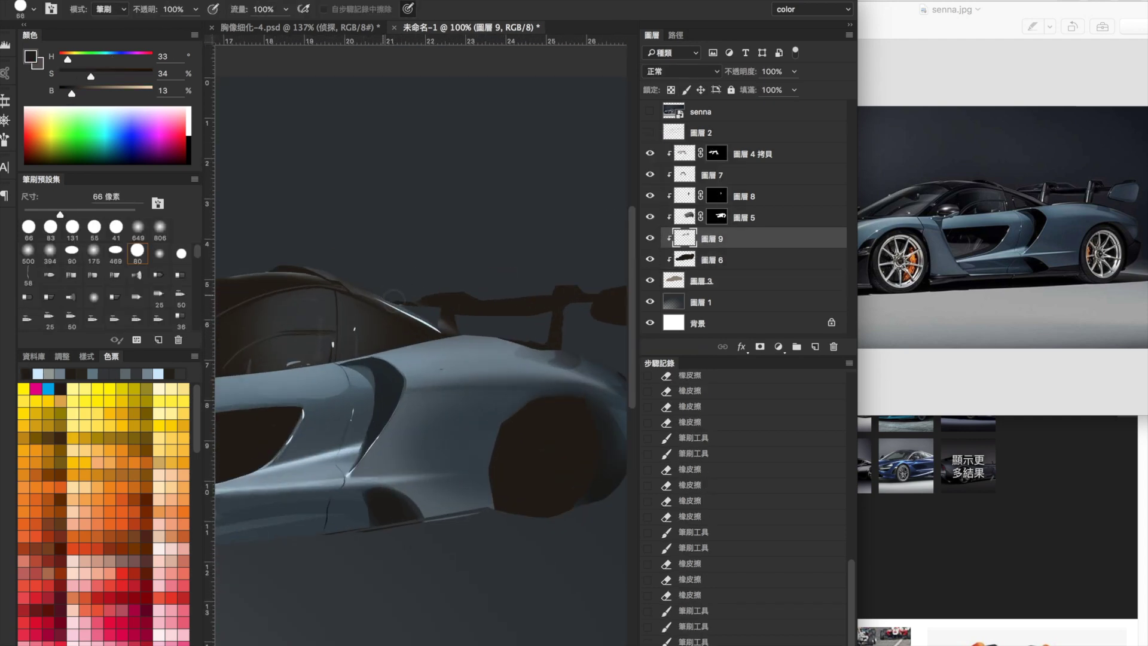
pyautogui.scroll(-2, 454, 334)
pyautogui.press('b')
pyautogui.scroll(-1, 454, 335)
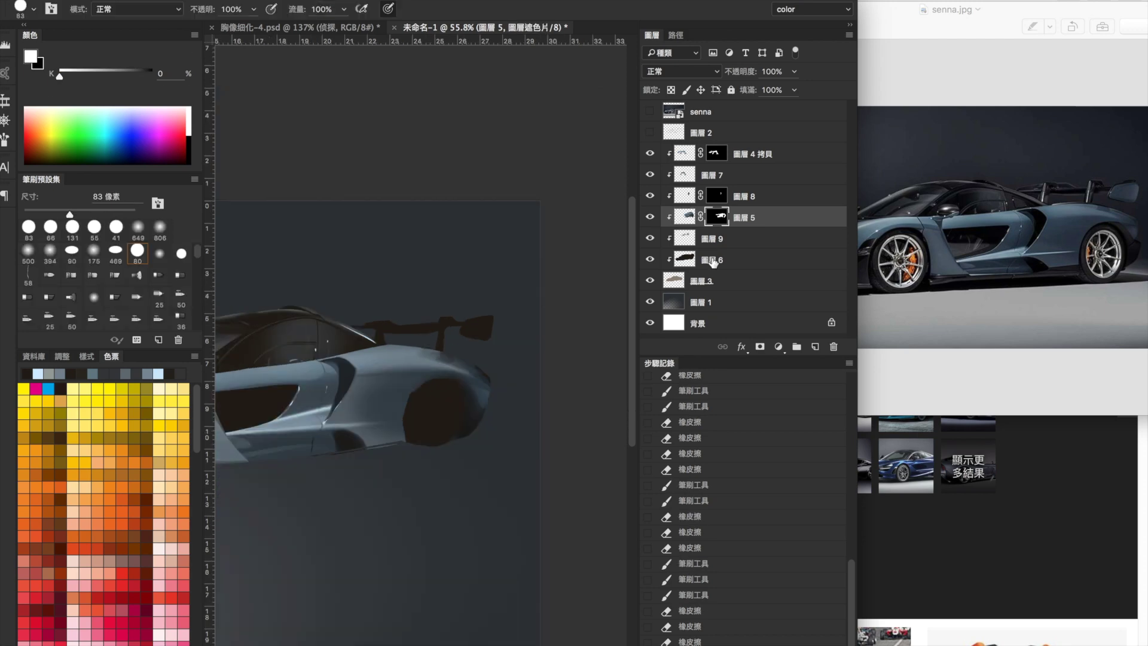
# Step: Fill the rear wing's end plate with sampled blue-grey on 圖層 6 using a large soft round brush
pyautogui.keyDown('ctrl'); pyautogui.click(495, 308); pyautogui.keyUp('ctrl')
pyautogui.scroll(2, 419, 359)
pyautogui.keyDown('alt'); pyautogui.click(354, 388); pyautogui.keyUp('alt')
pyautogui.moveTo(502, 347); pyautogui.dragTo(475, 338)
pyautogui.keyDown('alt'); pyautogui.click(478, 336); pyautogui.keyUp('alt')
pyautogui.rightClick(494, 320)
pyautogui.press('Return')
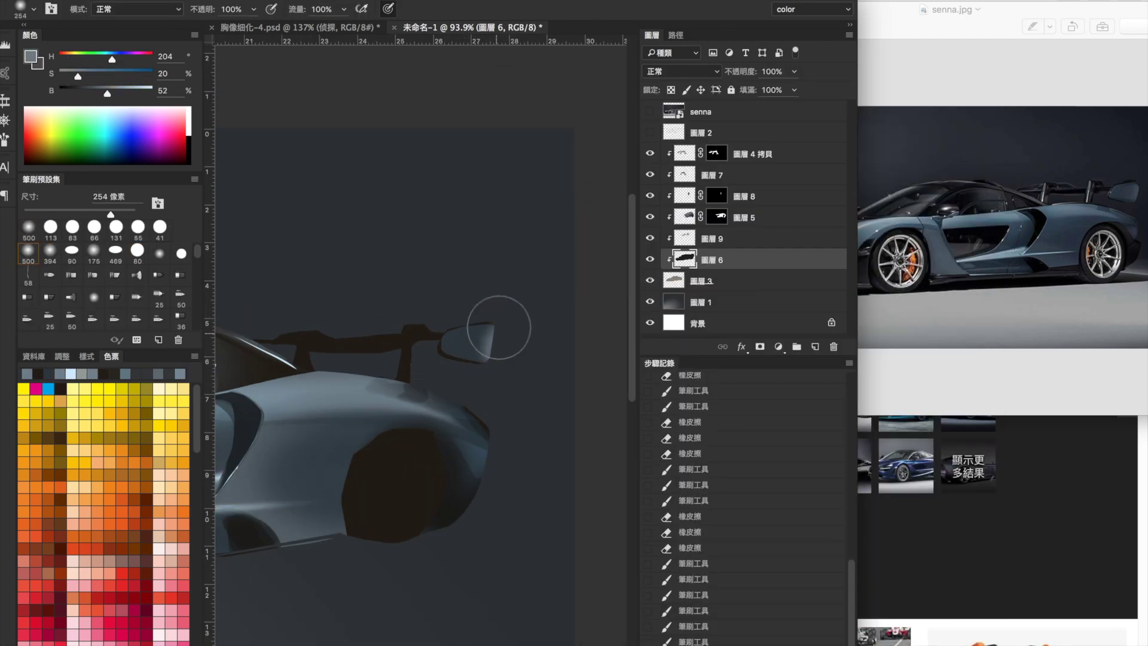
# Step: Refine the end plate's shading and edges with sampled blue and dark tones, using a hard round brush of about 44 px
pyautogui.moveTo(500, 338); pyautogui.dragTo(487, 333)
pyautogui.rightClick(487, 333)
pyautogui.moveTo(604, 114); pyautogui.dragTo(583, 114)
pyautogui.press('Return')
pyautogui.press('0')
pyautogui.keyDown('alt'); pyautogui.click(449, 333); pyautogui.keyUp('alt')
pyautogui.keyDown('alt'); pyautogui.click(443, 348); pyautogui.keyUp('alt')
pyautogui.keyDown('alt'); pyautogui.click(491, 358); pyautogui.keyUp('alt')
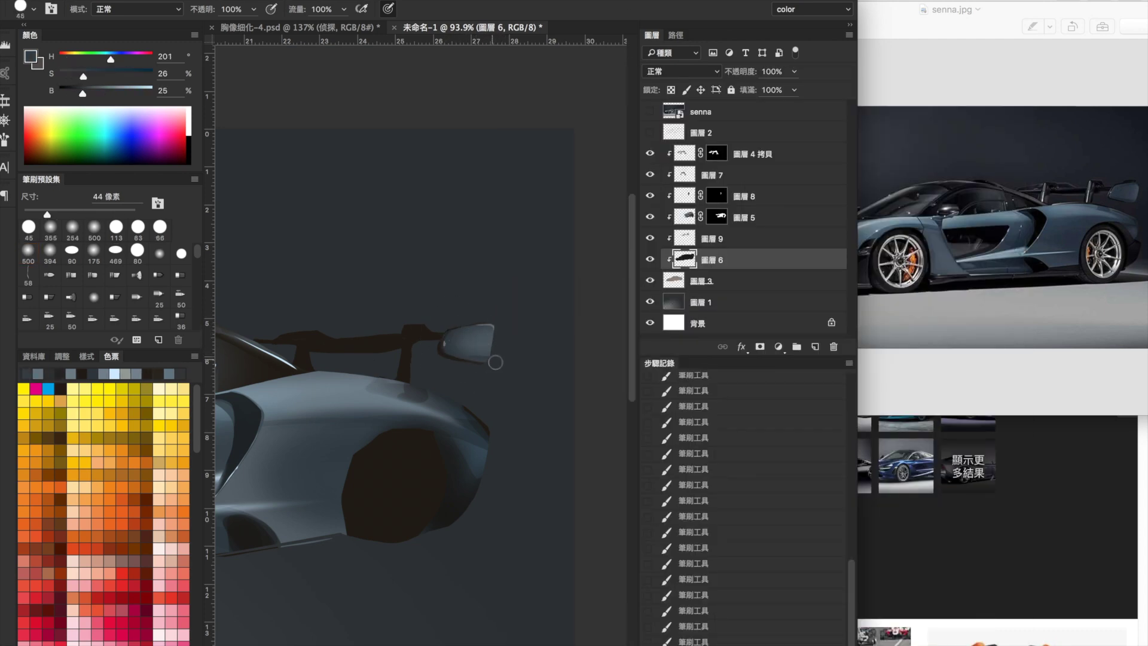
pyautogui.keyDown('alt'); pyautogui.click(446, 365); pyautogui.keyUp('alt')
pyautogui.press('1')
pyautogui.press('super+minus')
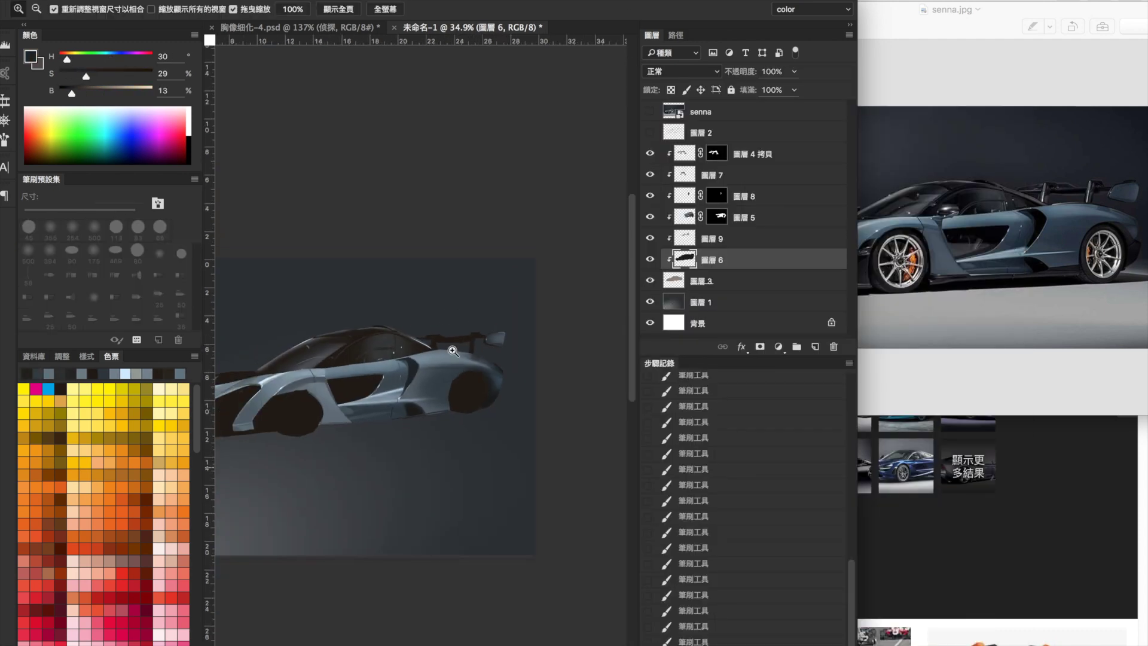
# Step: Step back through the recent end plate strokes to compare the painting, and restore them
pyautogui.press(']')
pyautogui.press(']')
pyautogui.press(']')
pyautogui.press(']')
pyautogui.press(']')
pyautogui.press(']')
pyautogui.press(']')
pyautogui.press(']')
pyautogui.press('super+alt+z')
pyautogui.press('super+alt+z')
pyautogui.press('super+alt+z')
pyautogui.press('super+alt+z')
pyautogui.press('super+alt+z')
pyautogui.press('super+alt+z')
pyautogui.press('super+alt+z')
pyautogui.press('super+alt+z')
pyautogui.press('super+alt+z')
pyautogui.press('super+alt+z')
pyautogui.press('super+alt+z')
pyautogui.keyDown('alt'); pyautogui.click(507, 344); pyautogui.keyUp('alt')
pyautogui.press('super+shift+z')
pyautogui.press('super+shift+z')
pyautogui.press('super+shift+z')
pyautogui.press('super+shift+z')
pyautogui.press('super+shift+z')
pyautogui.press('super+shift+z')
pyautogui.press('super+shift+z')
pyautogui.press('super+shift+z')
pyautogui.press('super+shift+z')
pyautogui.press('super+shift+z')
pyautogui.press('super+shift+z')
pyautogui.press('[')
pyautogui.press('[')
pyautogui.press('[')
pyautogui.press('[')
pyautogui.press('[')
pyautogui.press('[')
pyautogui.press('[')
pyautogui.press('[')
# Step: Trim the end plate's outline with the 66 px eraser on 圖層 3 and darken its surface on 圖層 6 with sampled blues
pyautogui.keyDown('alt'); pyautogui.click(489, 353); pyautogui.keyUp('alt')
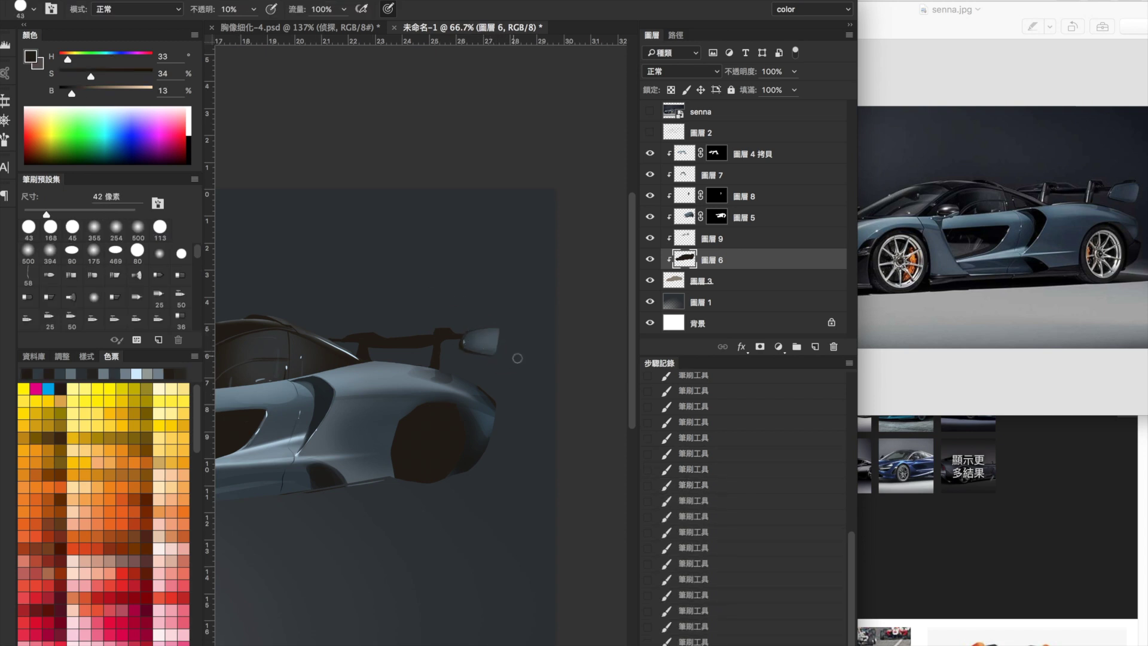
pyautogui.moveTo(485, 322); pyautogui.dragTo(610, 300)
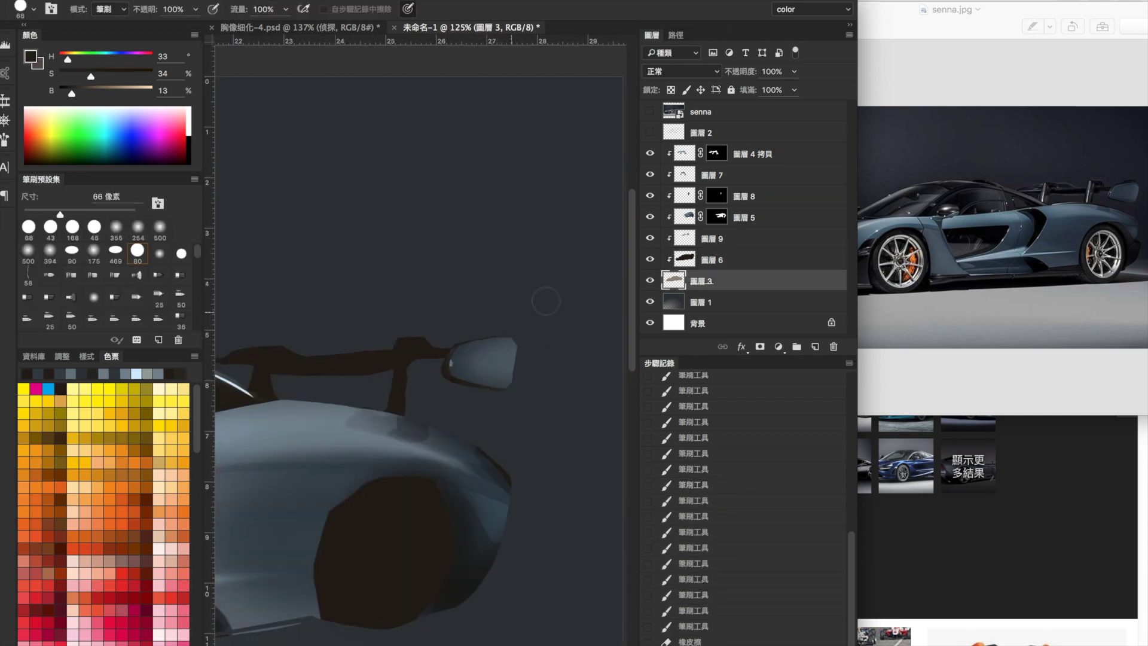
pyautogui.keyDown('alt'); pyautogui.click(396, 348); pyautogui.keyUp('alt')
pyautogui.keyDown('alt'); pyautogui.click(408, 424); pyautogui.keyUp('alt')
pyautogui.moveTo(499, 379)
pyautogui.mouseDown()
pyautogui.moveTo(520, 395)
pyautogui.moveTo(524, 380)
pyautogui.mouseUp()
pyautogui.keyDown('alt'); pyautogui.click(478, 383); pyautogui.keyUp('alt')
pyautogui.press('2')
pyautogui.keyDown('alt'); pyautogui.click(468, 343); pyautogui.keyUp('alt')
pyautogui.moveTo(496, 340); pyautogui.dragTo(526, 317)
pyautogui.scroll(-6, 538, 322)
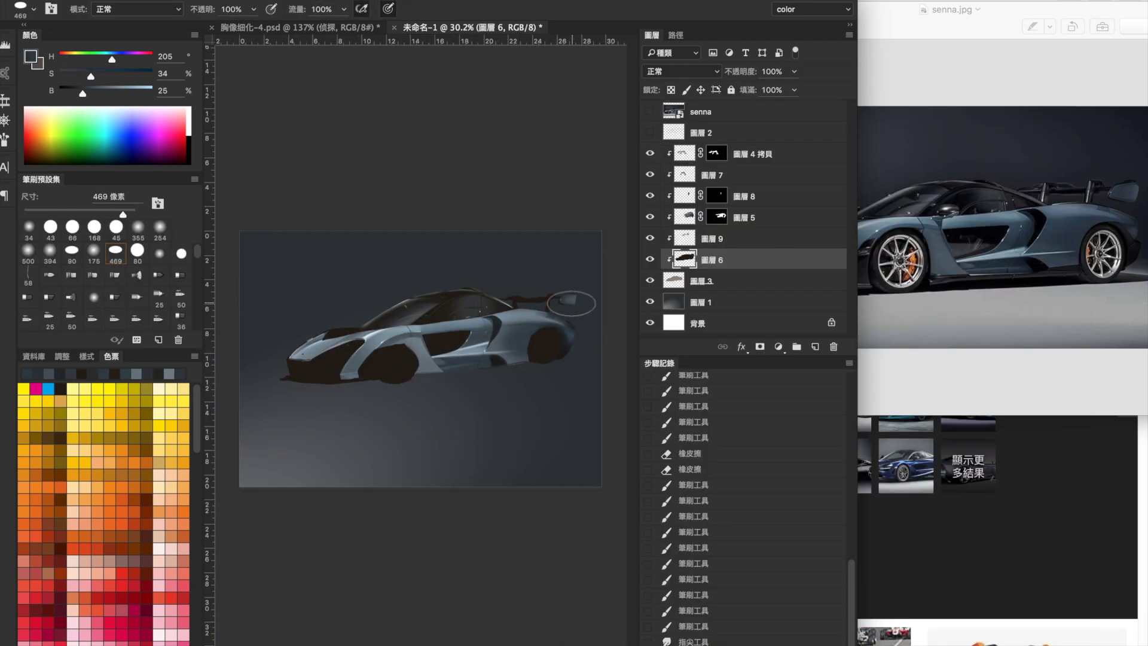
# Step: Paint light grey highlights on the rear wing's two supports on 圖層 6 with a small elliptical brush
pyautogui.scroll(4, 571, 303)
pyautogui.moveTo(487, 311)
pyautogui.mouseDown()
pyautogui.moveTo(578, 308)
pyautogui.moveTo(571, 300)
pyautogui.moveTo(561, 346)
pyautogui.mouseUp()
pyautogui.keyDown('alt'); pyautogui.click(573, 301); pyautogui.keyUp('alt')
pyautogui.press('d')
pyautogui.press('x')
pyautogui.keyDown('alt'); pyautogui.click(478, 304); pyautogui.keyUp('alt')
pyautogui.moveTo(479, 304); pyautogui.dragTo(496, 309)
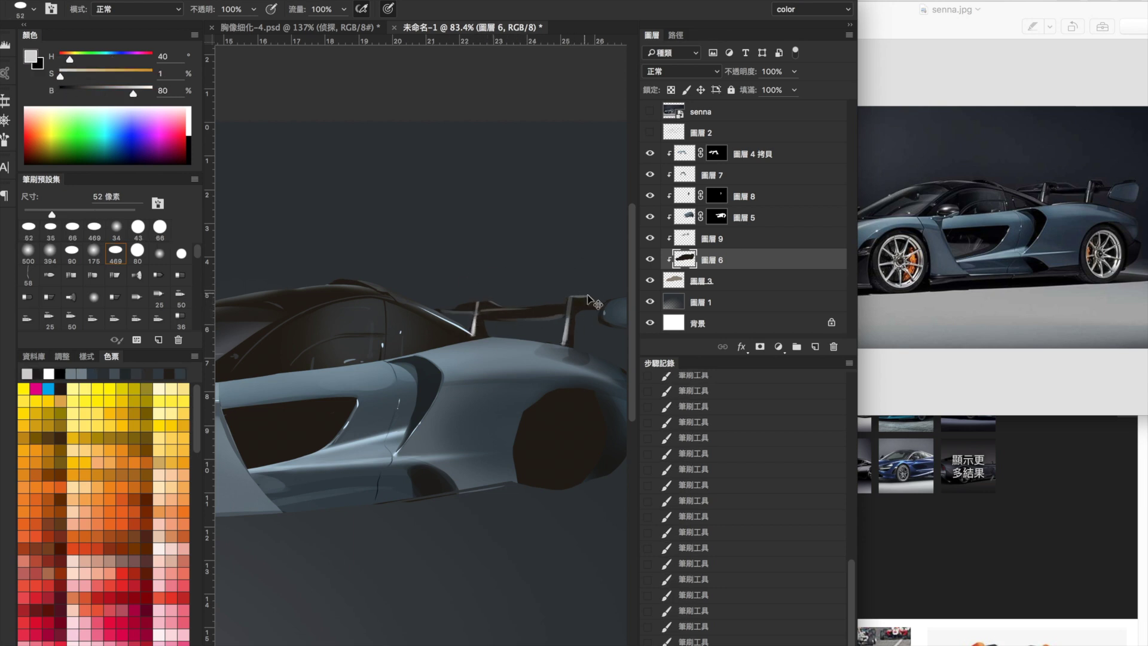
pyautogui.scroll(-3, 491, 304)
pyautogui.scroll(3, 491, 304)
# Step: Darken the rear roof edge behind the side window with black on 圖層 9 using the 80 px hard round brush, and reselect 圖層 6
pyautogui.keyDown('alt'); pyautogui.click(475, 361); pyautogui.keyUp('alt')
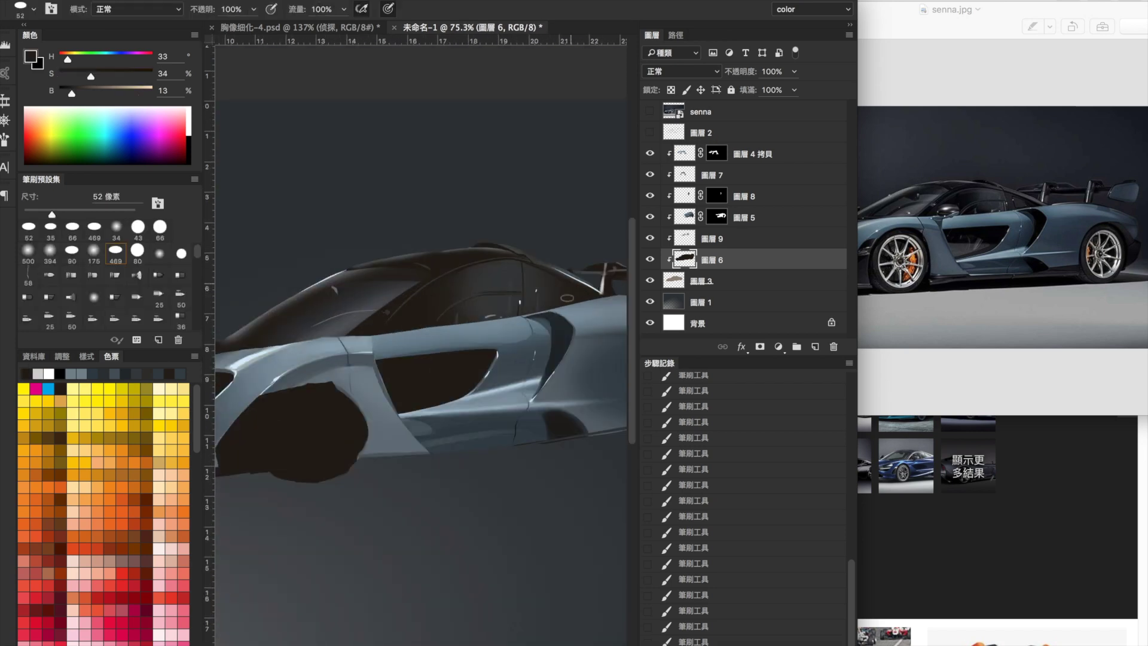
pyautogui.hotkey('alt', ']')
pyautogui.rightClick(565, 272)
pyautogui.doubleClick(572, 275)
pyautogui.press('d')
pyautogui.scroll(-3, 501, 267)
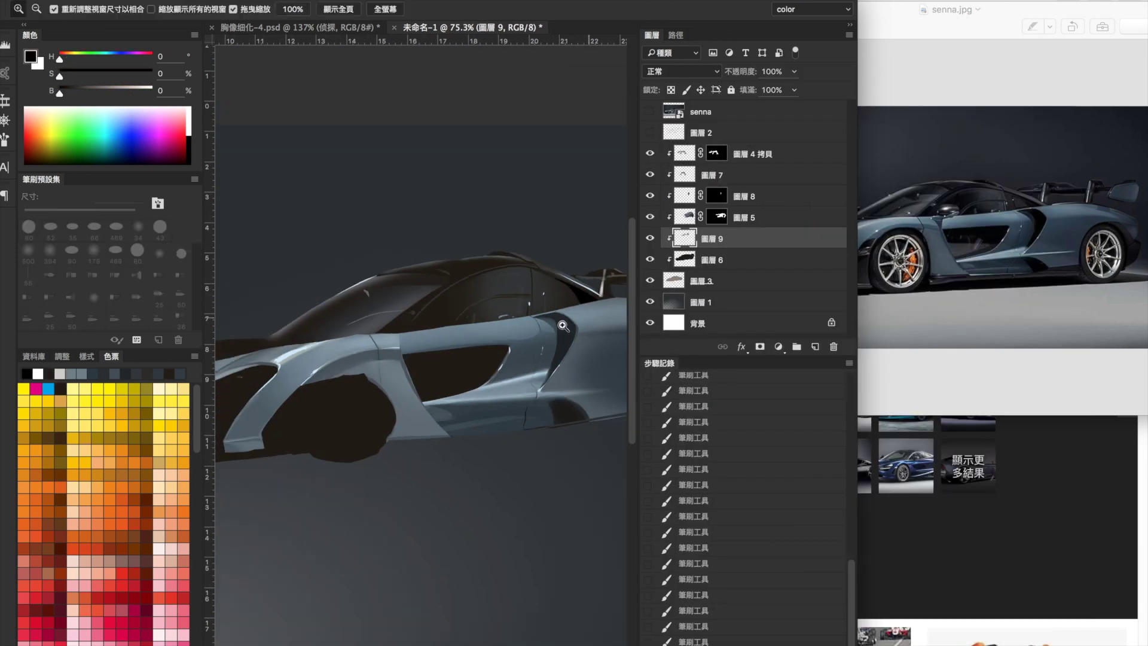
pyautogui.hscroll(2, 501, 267)
pyautogui.hotkey('alt', '[')
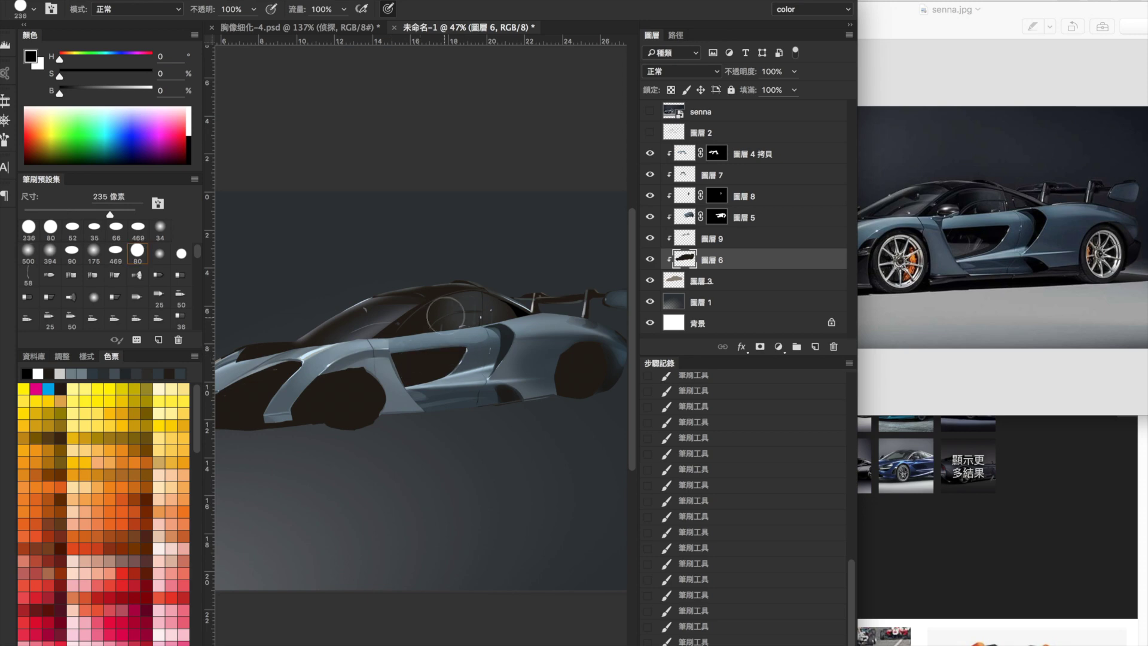
# Step: Paint faint purple-grey reflections inside the door's side intake on 圖層 6 with the 80 px hard round brush
pyautogui.rightClick(445, 314)
pyautogui.keyDown('alt'); pyautogui.click(466, 293); pyautogui.keyUp('alt')
pyautogui.press('r')
pyautogui.press('b')
pyautogui.scroll(5, 430, 365)
pyautogui.rightClick(431, 375)
pyautogui.keyDown('alt'); pyautogui.click(431, 375); pyautogui.keyUp('alt')
pyautogui.click(431, 376)
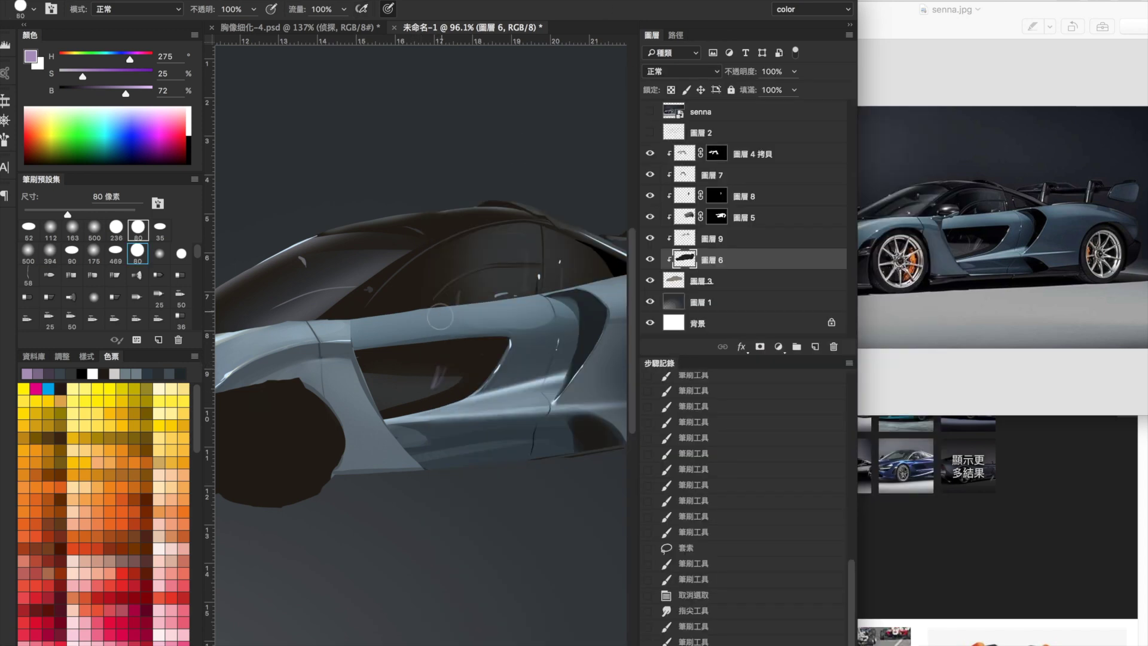
pyautogui.moveTo(434, 306); pyautogui.dragTo(385, 366)
# Step: Block in a muted purple-grey panel between the front fender's blue blade and the front wheel arch, and smudge its tones
pyautogui.scroll(-5, 483, 411)
pyautogui.press('2')
pyautogui.scroll(3, 463, 399)
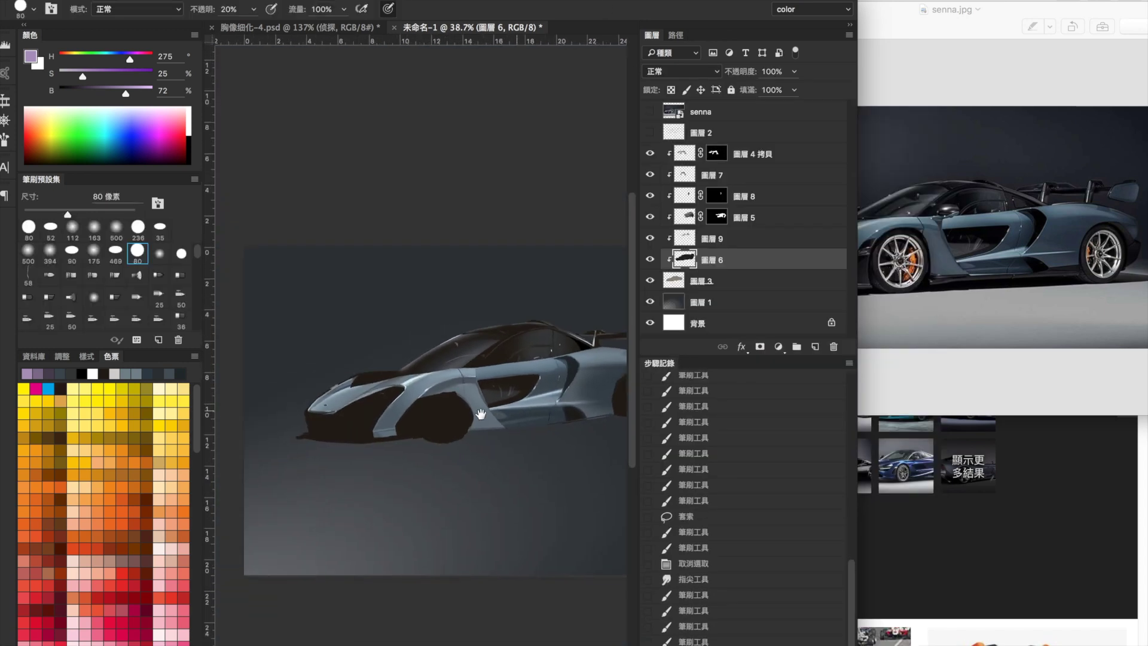
pyautogui.scroll(2, 949, 145)
pyautogui.scroll(2, 503, 282)
pyautogui.scroll(-2, 504, 282)
pyautogui.hscroll(-3, 503, 282)
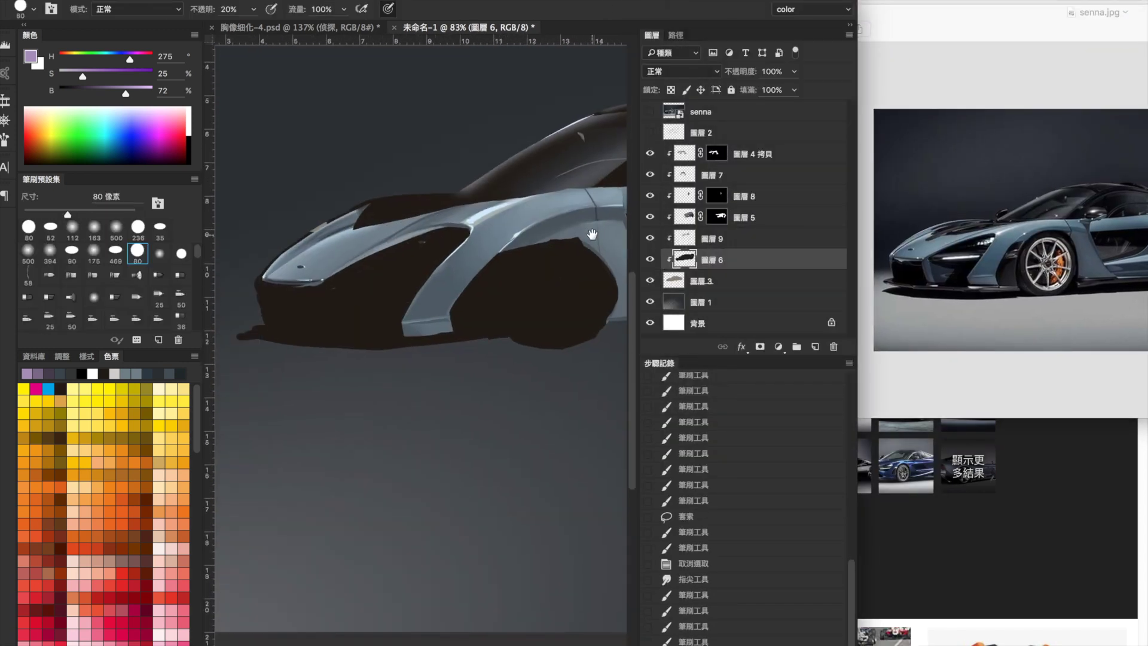
pyautogui.moveTo(487, 335); pyautogui.dragTo(495, 272)
pyautogui.press('r')
pyautogui.press('b')
# Step: Brush a pale blue highlight near the top of the panel ahead of the front wheel with a 45 px brush at 30% opacity
pyautogui.keyDown('alt'); pyautogui.click(494, 269); pyautogui.keyUp('alt')
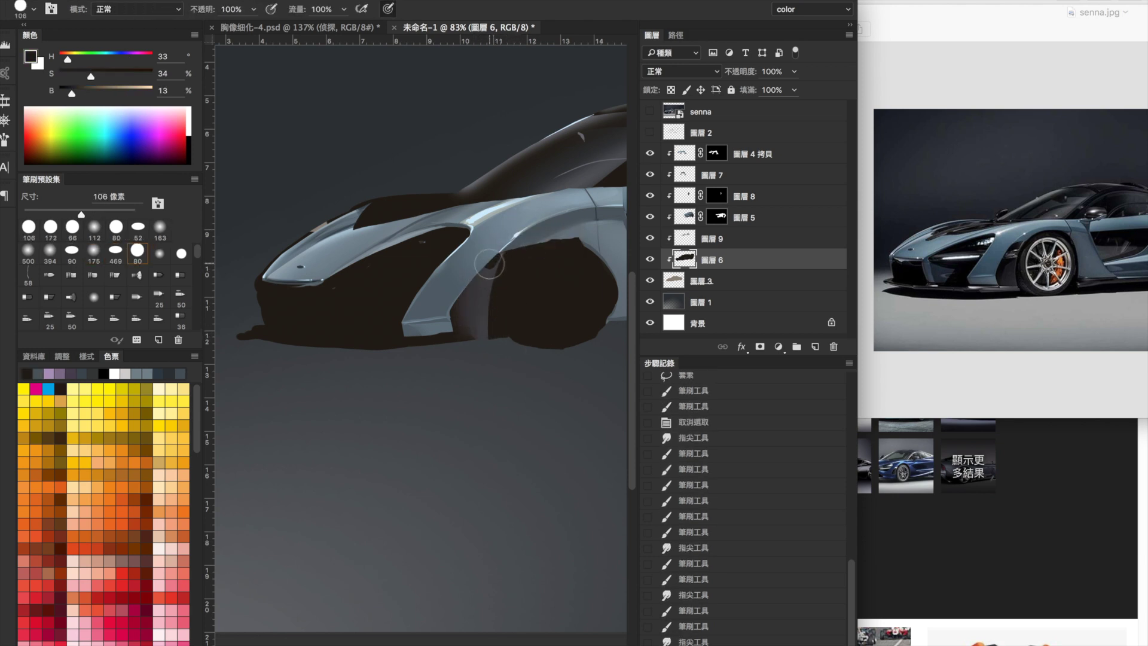
pyautogui.keyDown('alt'); pyautogui.click(491, 260); pyautogui.keyUp('alt')
pyautogui.keyDown('alt'); pyautogui.click(482, 274); pyautogui.keyUp('alt')
pyautogui.press('[')
pyautogui.press('[')
pyautogui.press('[')
pyautogui.press('[')
pyautogui.press('[')
pyautogui.press('[')
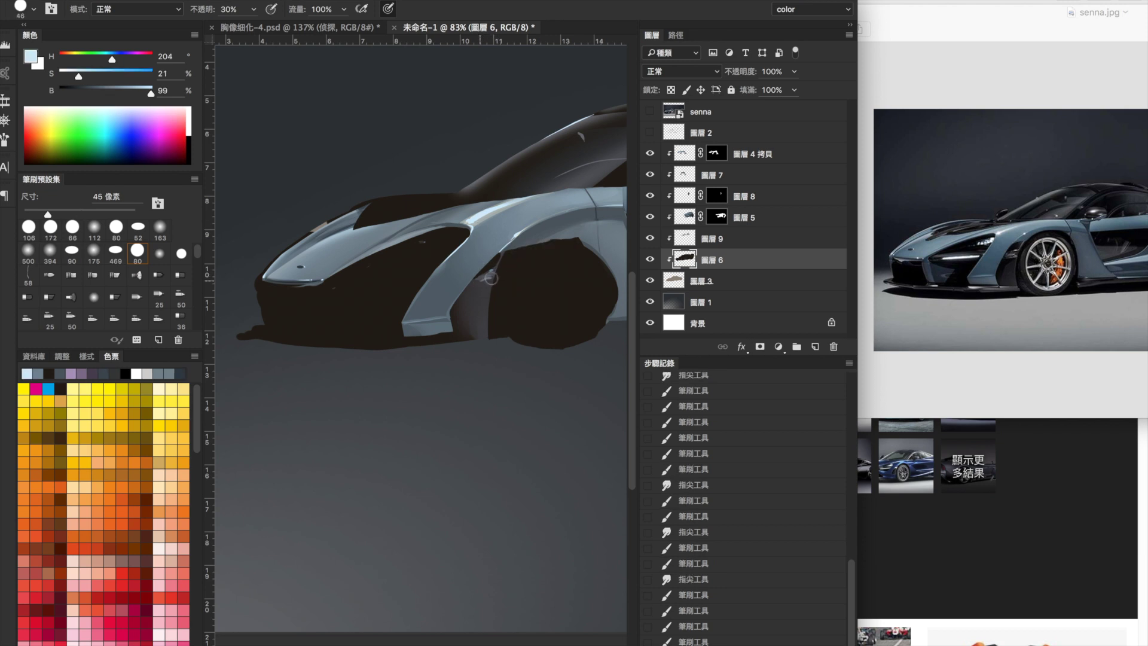
pyautogui.moveTo(482, 275); pyautogui.dragTo(484, 269)
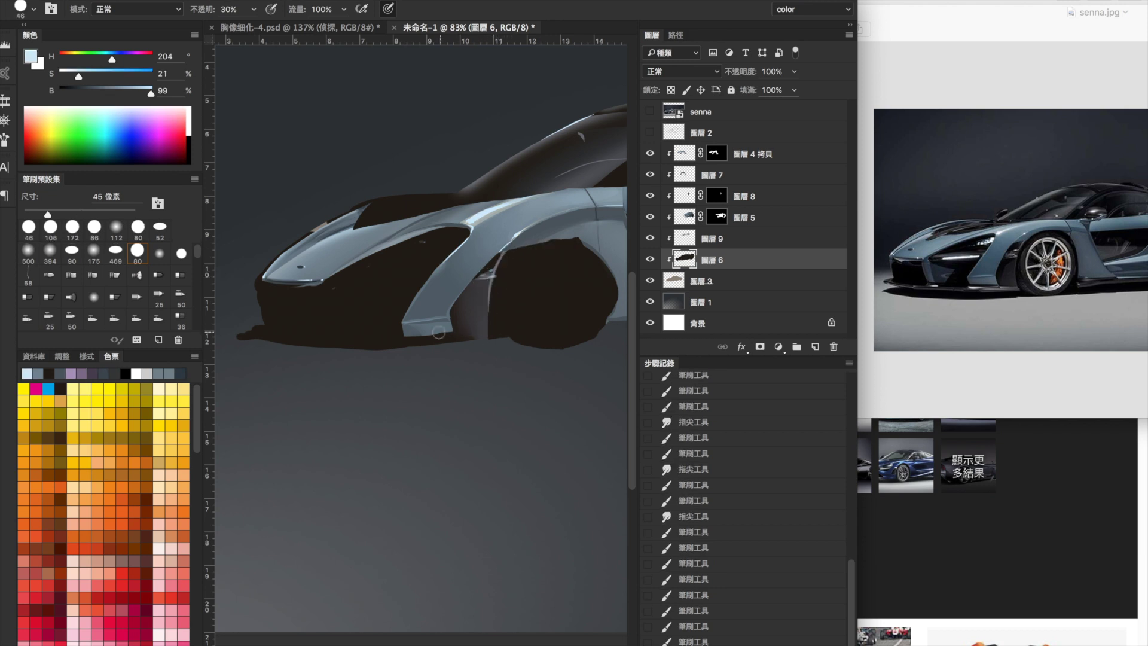
# Step: Paint a pale blue highlight line along the front splitter below the fender blade at 100% opacity
pyautogui.press('0')
pyautogui.moveTo(402, 337); pyautogui.dragTo(498, 338)
pyautogui.keyDown('alt'); pyautogui.click(459, 337); pyautogui.keyUp('alt')
# Step: Add dark blue-grey tones along the front end of the splitter and on the strut below the nose with a 124 px brush
pyautogui.keyDown('alt'); pyautogui.click(335, 353); pyautogui.keyUp('alt')
pyautogui.press(']')
pyautogui.press(']')
pyautogui.press(']')
pyautogui.press(']')
pyautogui.press(']')
pyautogui.press(']')
pyautogui.press(']')
pyautogui.moveTo(254, 331)
pyautogui.mouseDown()
pyautogui.moveTo(390, 336)
pyautogui.moveTo(320, 292)
pyautogui.mouseUp()
# Step: Shape the bumper strut below the nose with sampled blue-greys and soften it with the 63 px Smudge tool at 4% strength
pyautogui.keyDown('alt'); pyautogui.click(323, 269); pyautogui.keyUp('alt')
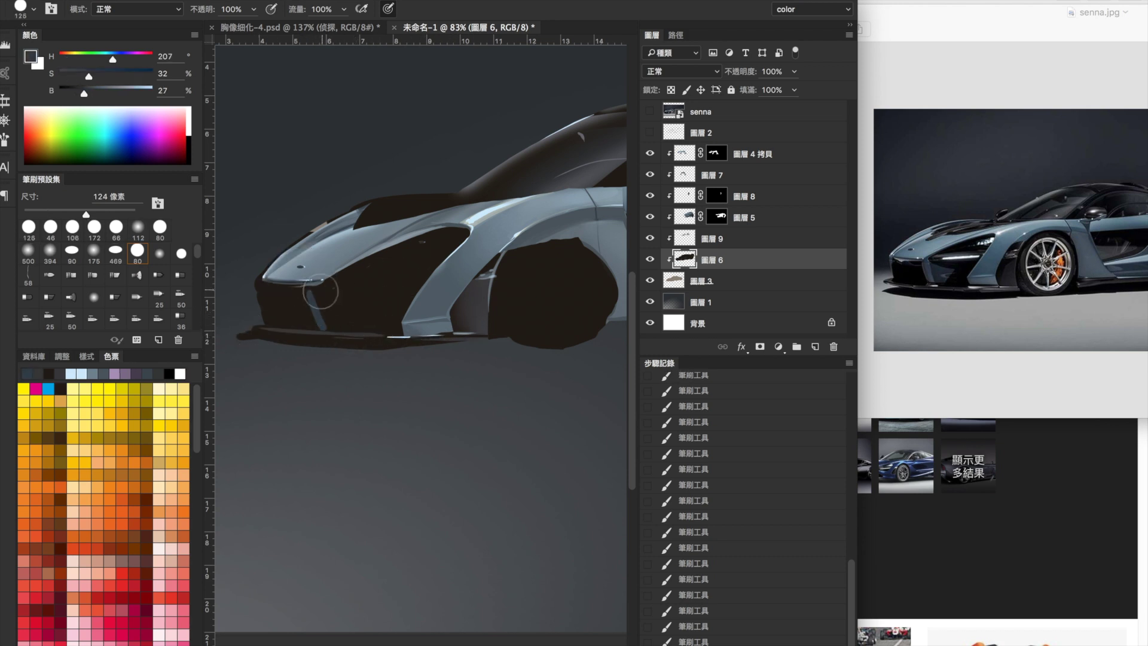
pyautogui.keyDown('alt'); pyautogui.click(335, 323); pyautogui.keyUp('alt')
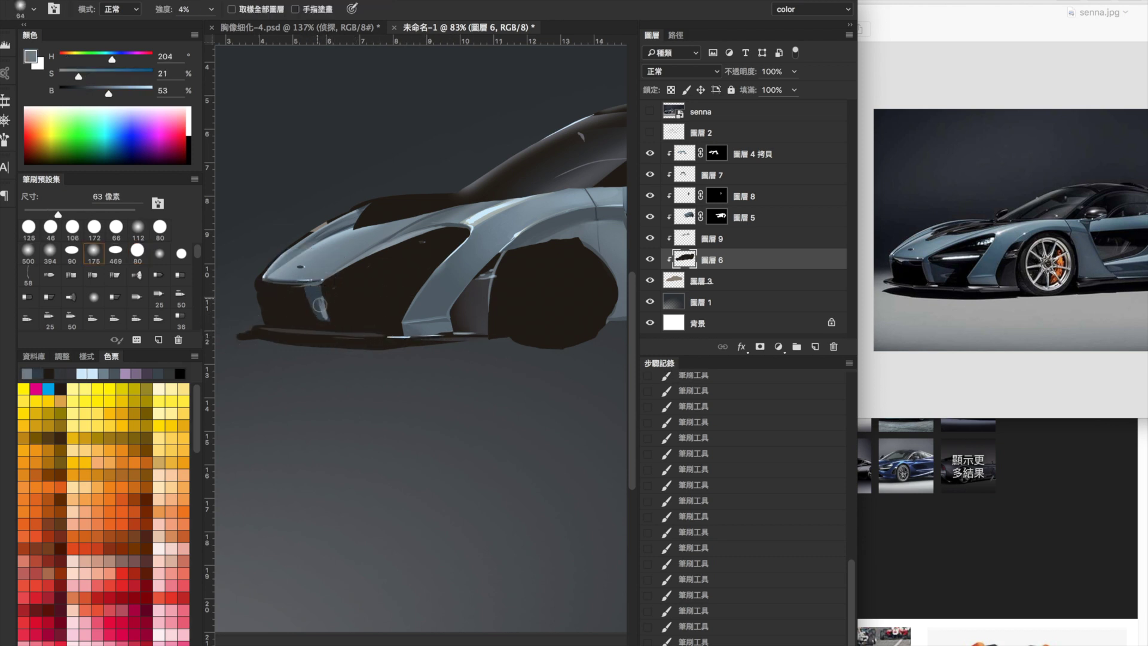
pyautogui.moveTo(323, 291)
pyautogui.mouseDown()
pyautogui.moveTo(346, 312)
pyautogui.moveTo(333, 292)
pyautogui.moveTo(347, 324)
pyautogui.moveTo(349, 292)
pyautogui.mouseUp()
pyautogui.keyDown('alt'); pyautogui.click(334, 317); pyautogui.keyUp('alt')
pyautogui.keyDown('alt'); pyautogui.click(341, 299); pyautogui.keyUp('alt')
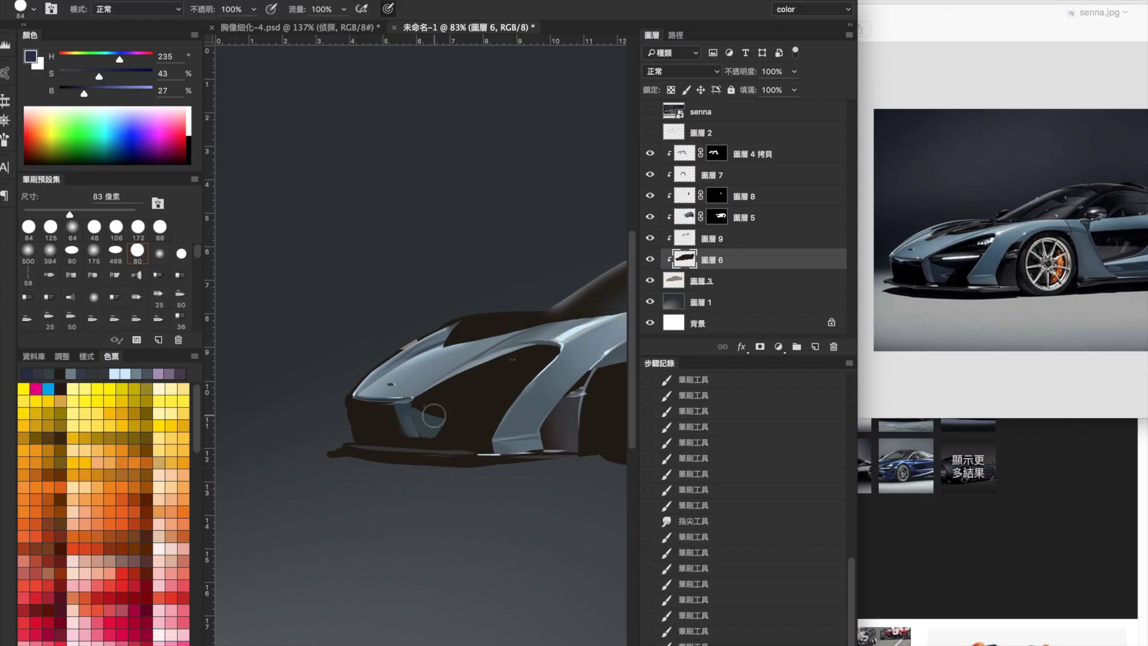
# Step: Shade a quick-selected facet beside the bumper strut in less saturated dark blue, clear the selection, and sample the nose's blue-grey
pyautogui.press('w')
pyautogui.moveTo(419, 419); pyautogui.dragTo(433, 427)
pyautogui.press('b')
pyautogui.moveTo(100, 76); pyautogui.dragTo(84, 76)
pyautogui.moveTo(419, 422)
pyautogui.mouseDown()
pyautogui.moveTo(460, 423)
pyautogui.moveTo(442, 425)
pyautogui.mouseUp()
pyautogui.hotkey('ctrl', 'd')
pyautogui.keyDown('alt'); pyautogui.click(422, 380); pyautogui.keyUp('alt')
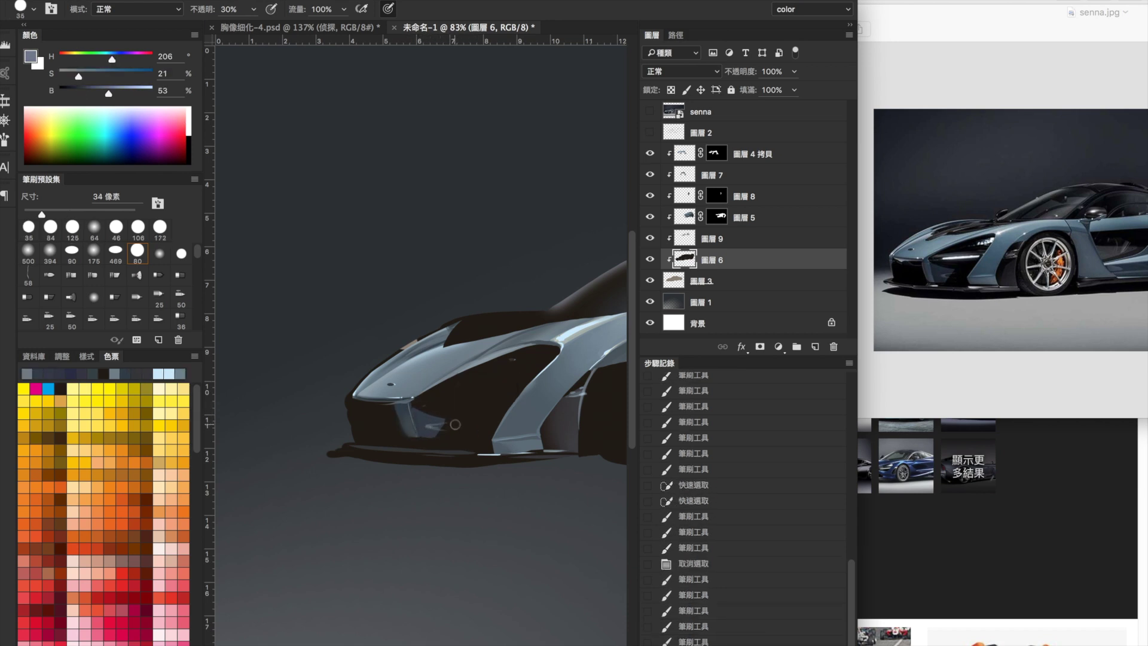
# Step: Paint a thin pale blue light strip across the bumper opening and 30% opacity flecks in the headlight with a 63 px textured brush
pyautogui.keyDown('alt'); pyautogui.click(442, 395); pyautogui.keyUp('alt')
pyautogui.moveTo(443, 395); pyautogui.dragTo(505, 393)
pyautogui.rightClick(530, 358)
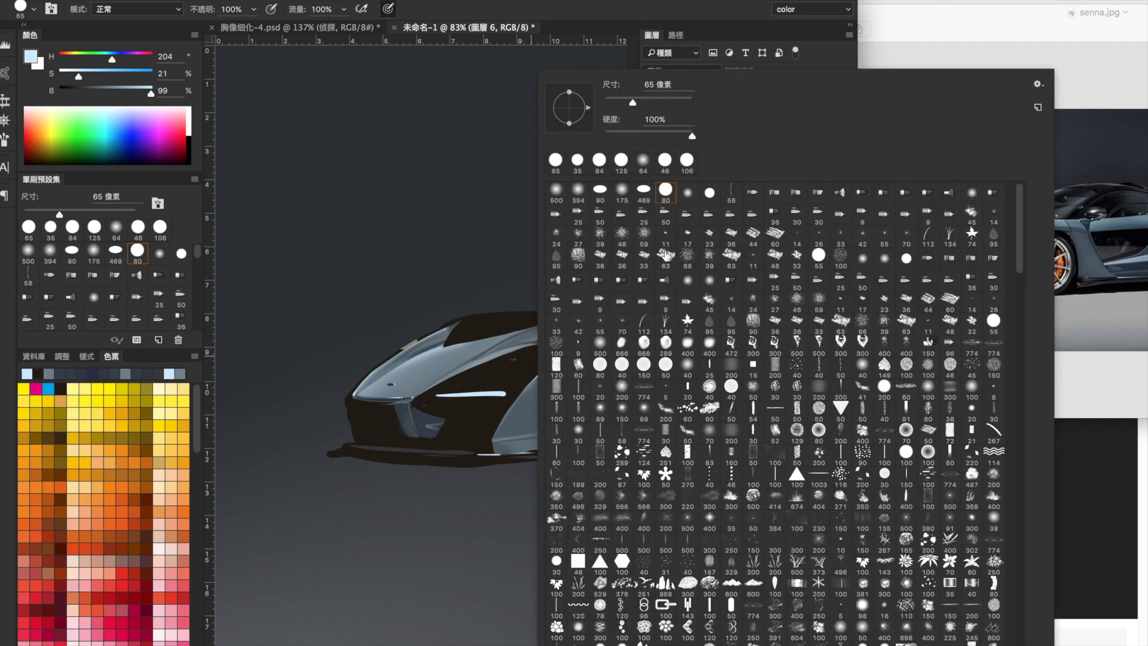
pyautogui.doubleClick(541, 356)
pyautogui.press('3')
pyautogui.click(541, 353)
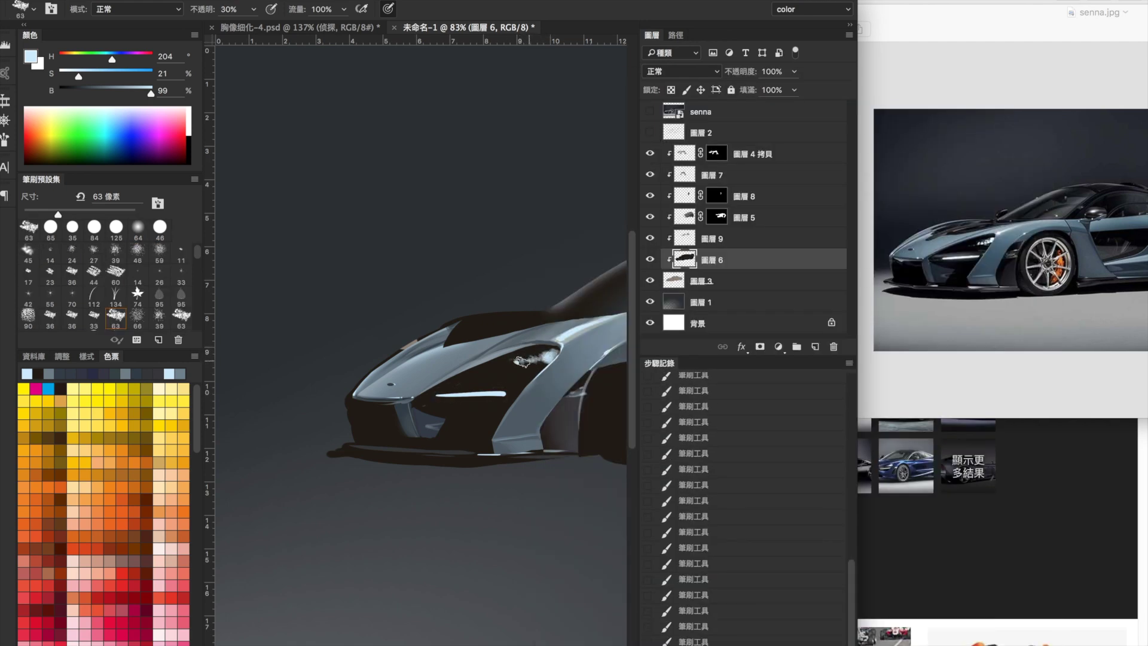
pyautogui.click(530, 361)
# Step: Cut back the headlight flecks with the sampled dark brown using a hard round brush of about 67 px
pyautogui.keyDown('alt'); pyautogui.click(550, 333); pyautogui.keyUp('alt')
pyautogui.press(',')
pyautogui.keyDown('ctrl'); pyautogui.keyDown('alt'); pyautogui.moveTo(562, 365); pyautogui.dragTo(531, 359); pyautogui.keyUp('alt'); pyautogui.keyUp('ctrl')
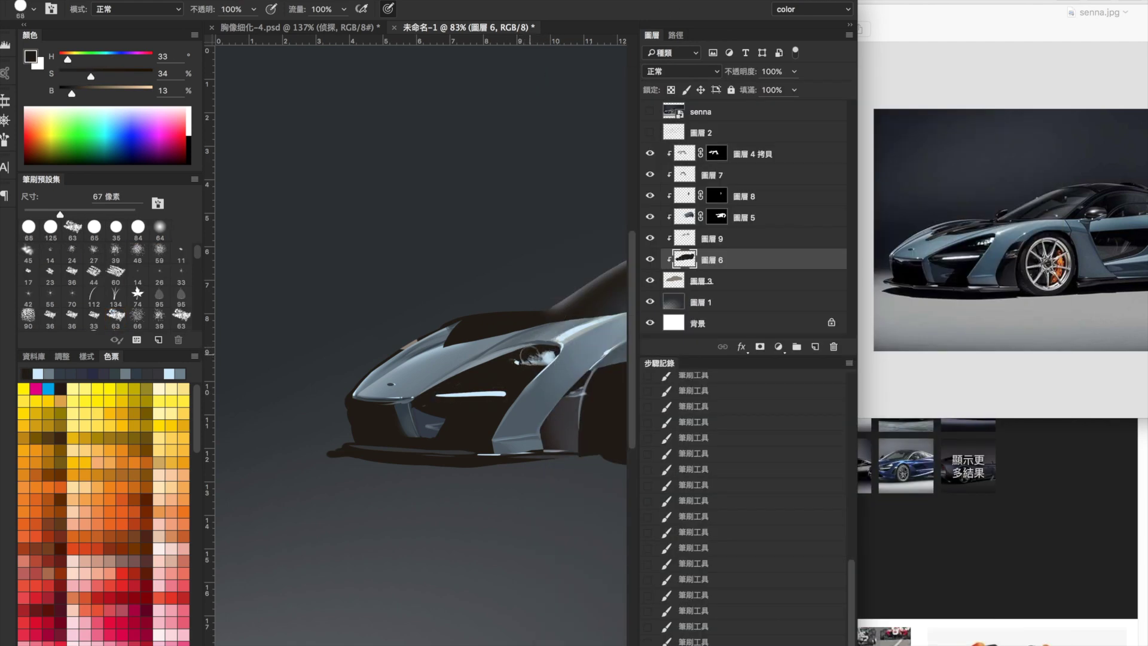
# Step: Extend the bumper light strip towards the nose in sampled blue-grey and trim the bumper's front edge on 圖層 3 with the 66 px eraser
pyautogui.scroll(-2, 494, 330)
pyautogui.keyDown('alt'); pyautogui.click(393, 388); pyautogui.keyUp('alt')
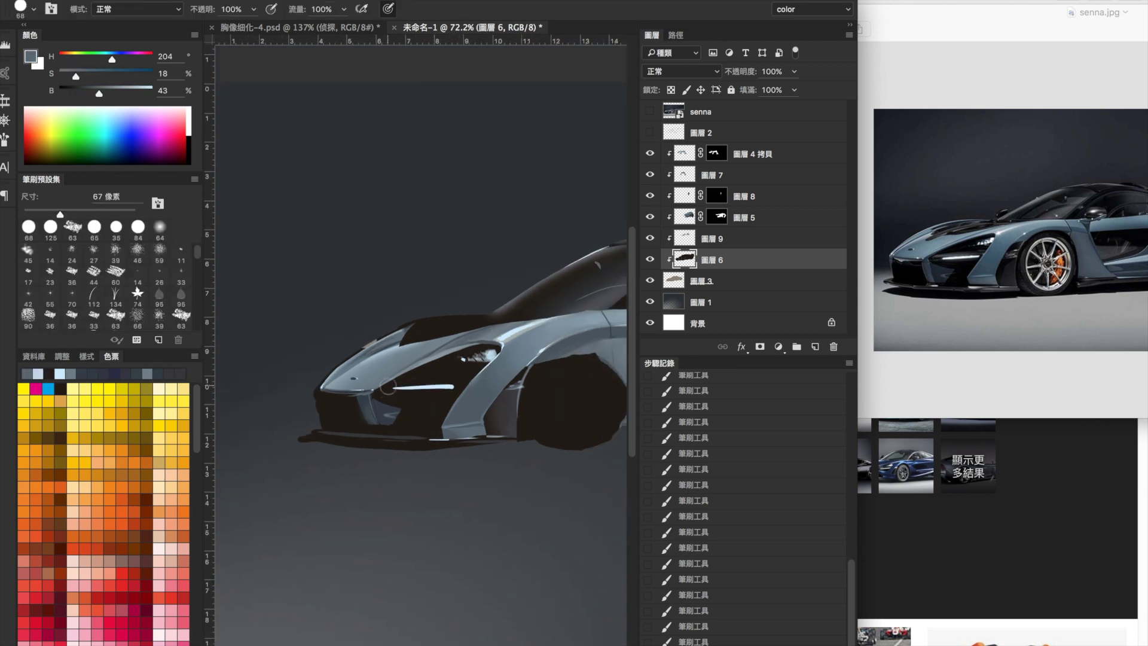
pyautogui.moveTo(393, 386); pyautogui.dragTo(447, 389)
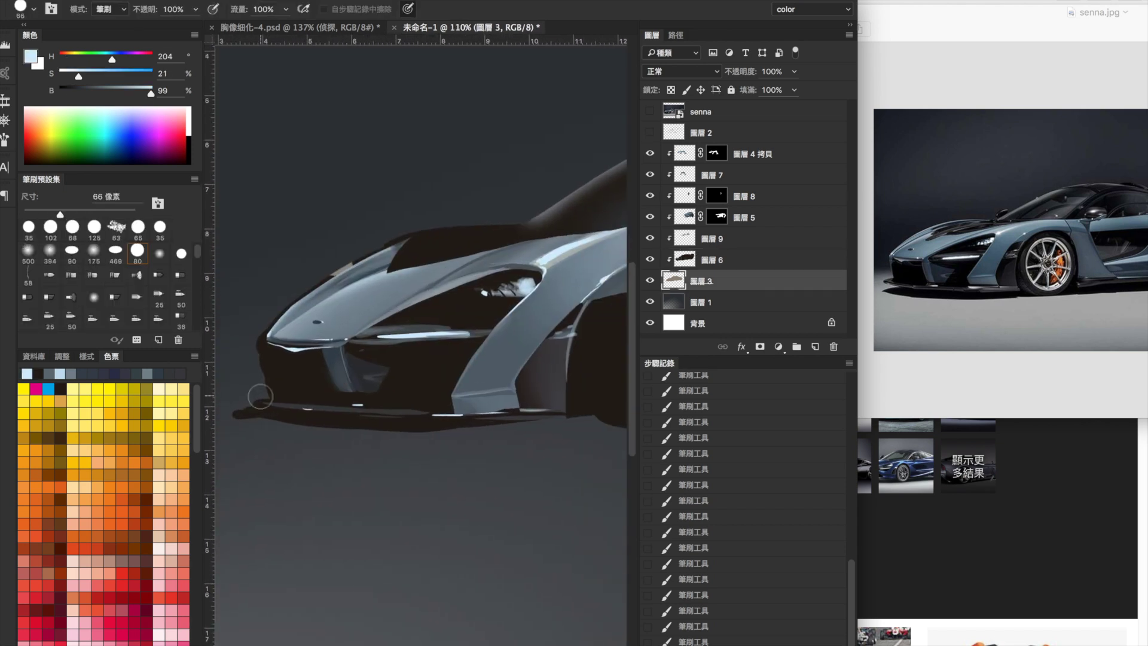
pyautogui.moveTo(260, 397); pyautogui.dragTo(269, 392)
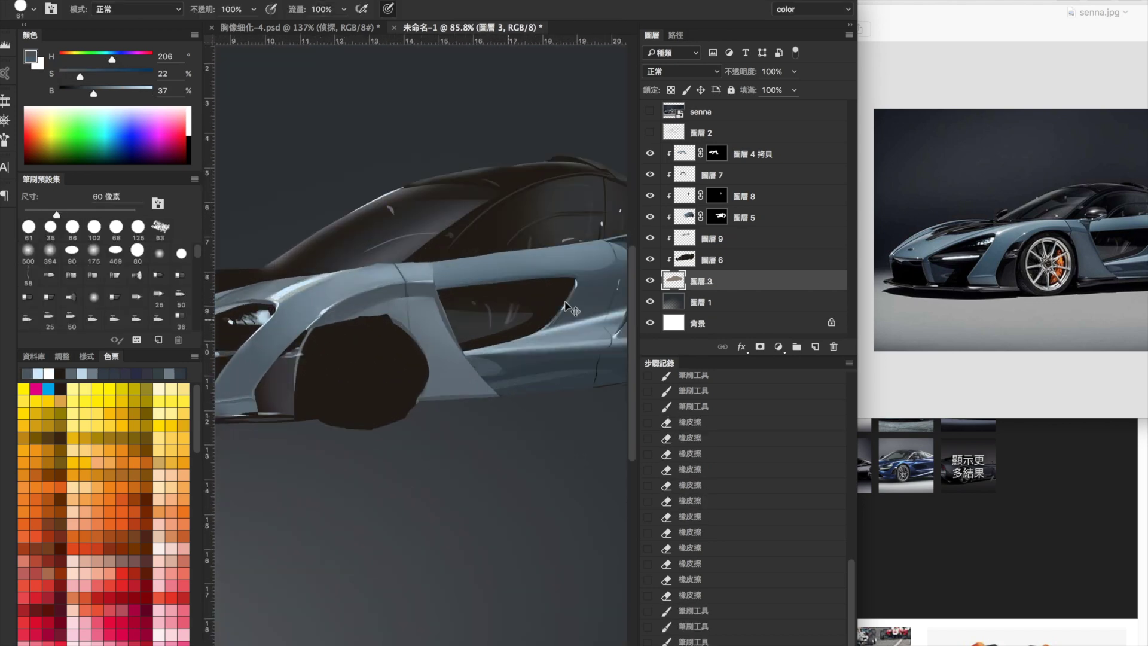
# Step: Block in the front wheel as a filled elliptical disc on 圖層 10
pyautogui.keyDown('ctrl'); pyautogui.click(334, 324); pyautogui.keyUp('ctrl')
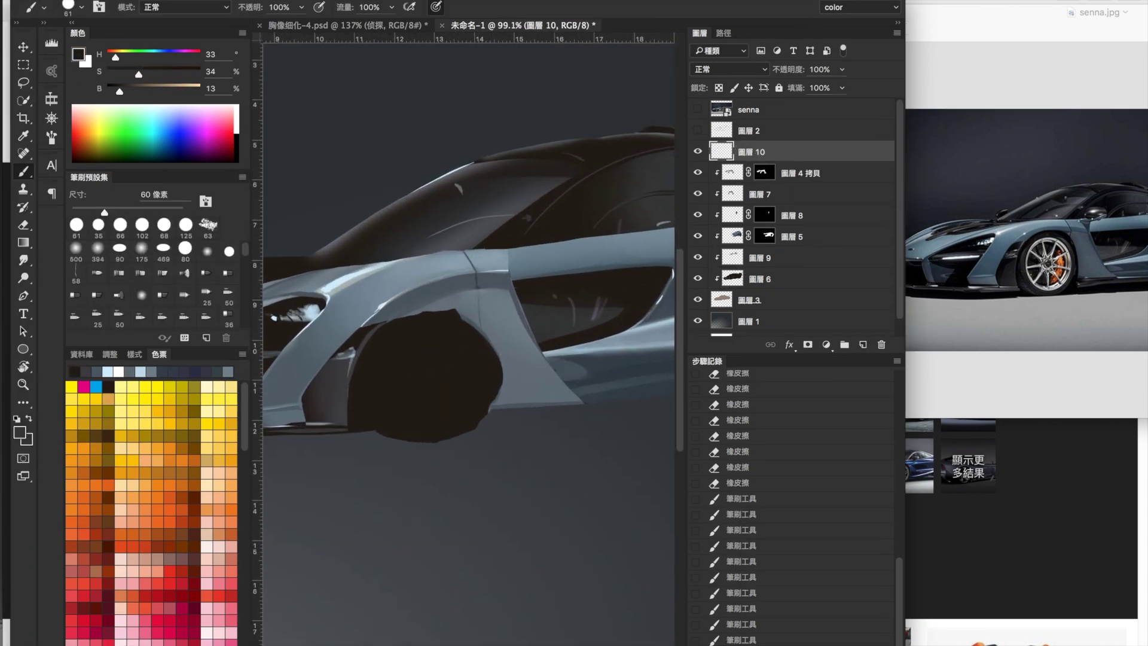
pyautogui.hotkey('shift', 'm')
pyautogui.moveTo(363, 304)
pyautogui.mouseDown()
pyautogui.moveTo(510, 436)
pyautogui.moveTo(499, 442)
pyautogui.mouseUp()
pyautogui.press('b')
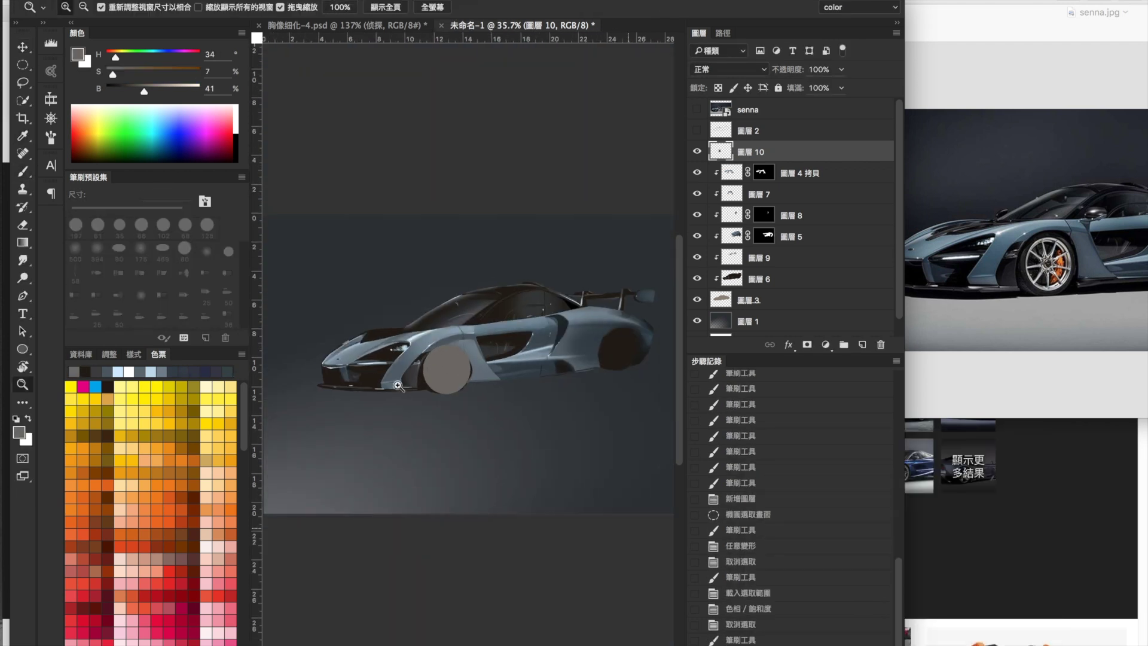
# Step: Position a copy of the grey wheel disc over the rear wheel arch
pyautogui.hotkey('ctrl', 'Up')
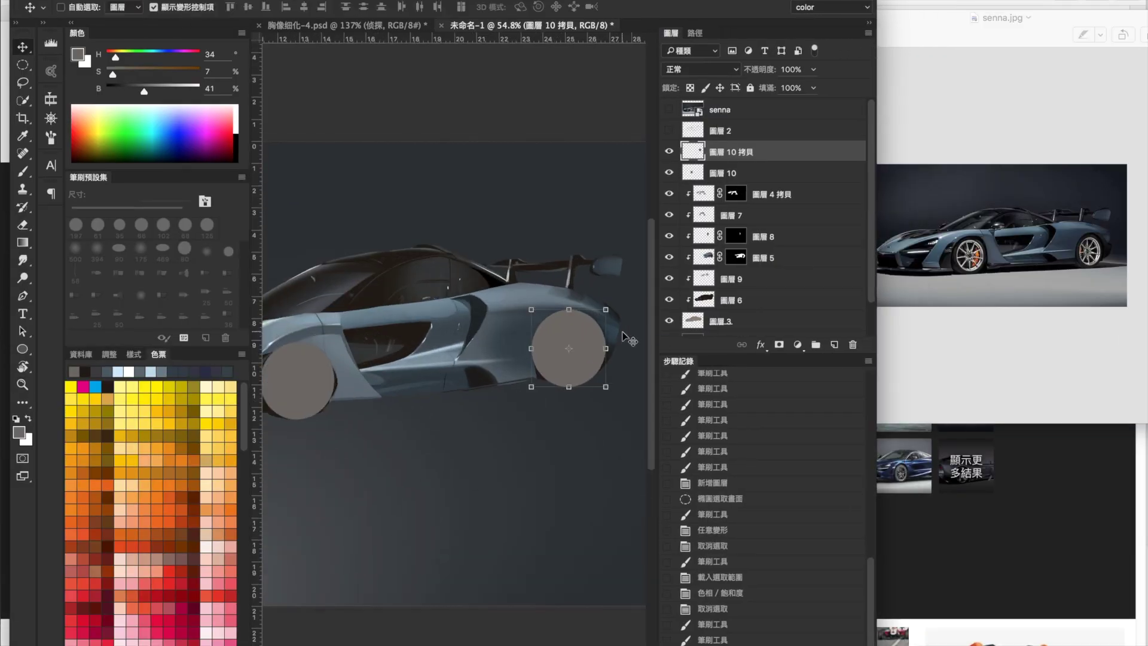
pyautogui.moveTo(251, 60); pyautogui.dragTo(224, 60)
pyautogui.moveTo(556, 324); pyautogui.dragTo(553, 313)
pyautogui.scroll(-3, 553, 312)
pyautogui.press('b')
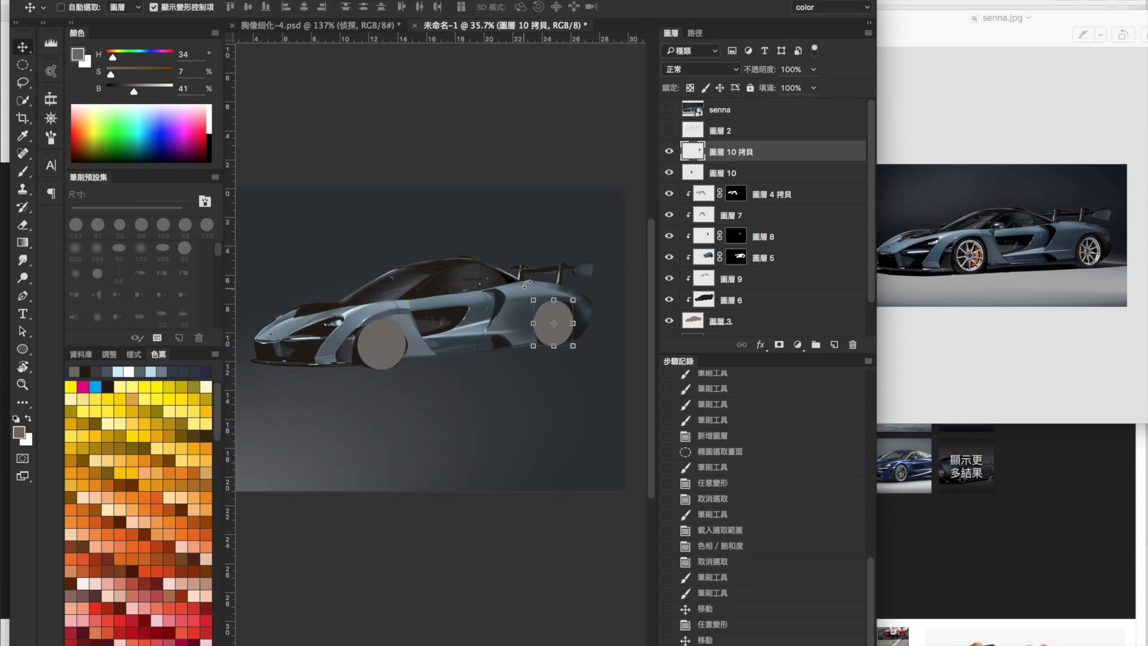
# Step: Add a new layer clipped to the wheel discs and cover the front disc in sampled dark brown with a 239 px brush
pyautogui.press('super+alt+shift+n')
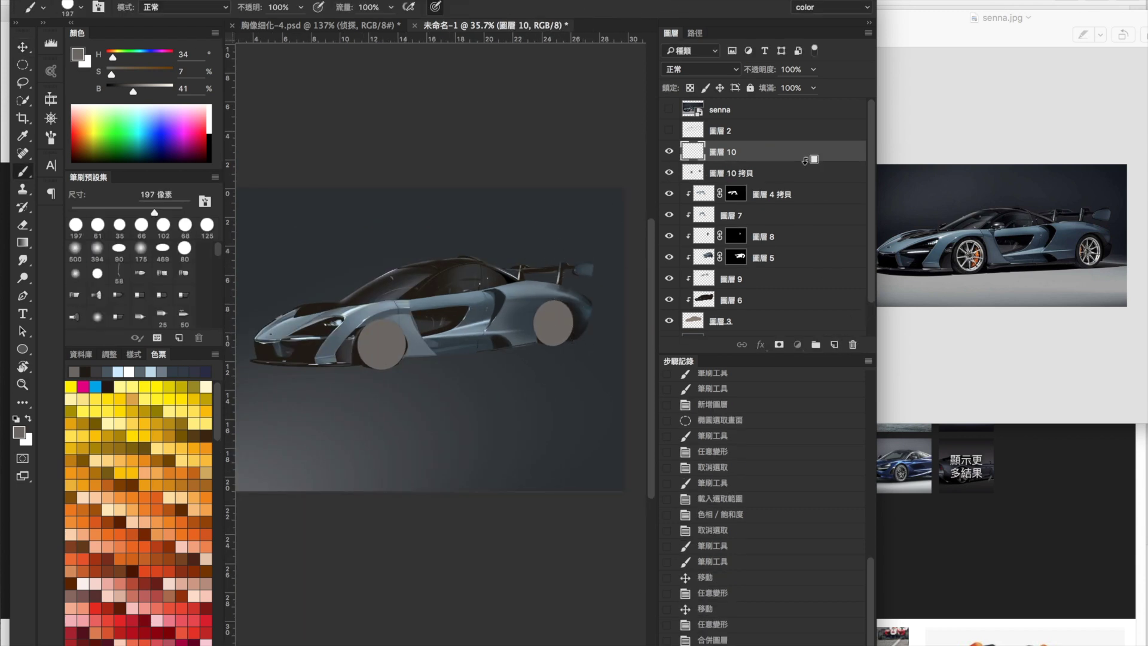
pyautogui.press('super+alt+g')
pyautogui.scroll(3, 402, 397)
pyautogui.keyDown('alt'); pyautogui.click(383, 359); pyautogui.keyUp('alt')
pyautogui.moveTo(371, 358); pyautogui.dragTo(398, 380)
# Step: Cover the rear wheel disc with the front wheel's dark brown using the elliptical brush at 417 px
pyautogui.rightClick(398, 380)
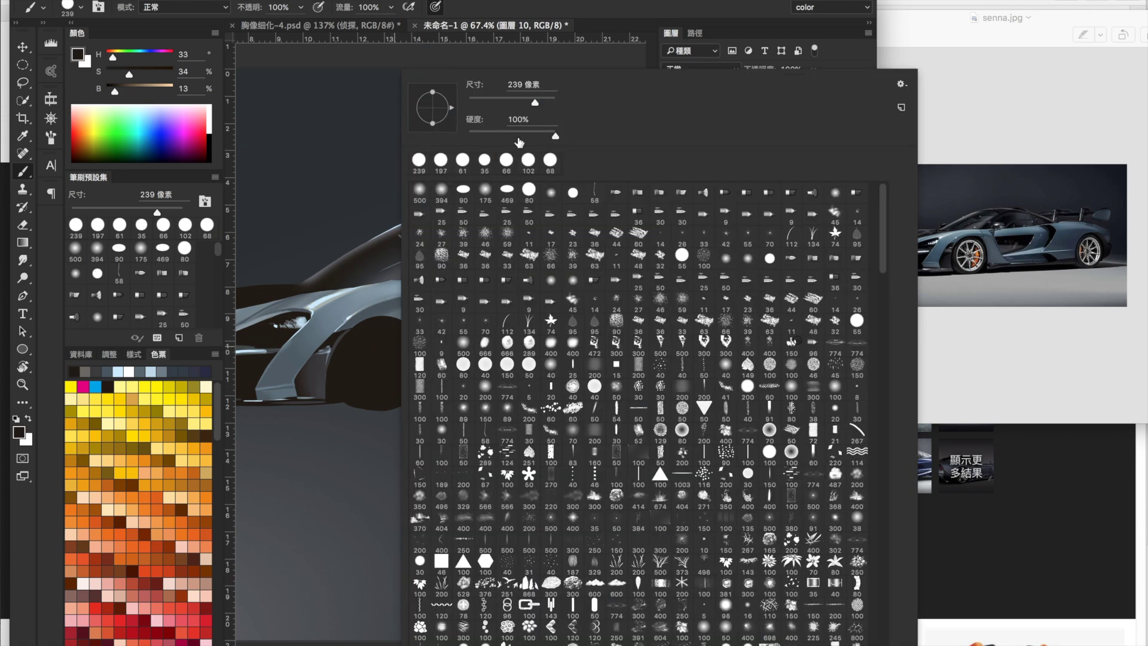
pyautogui.click(162, 247)
pyautogui.scroll(-2, 353, 371)
pyautogui.keyDown('alt'); pyautogui.click(359, 335); pyautogui.keyUp('alt')
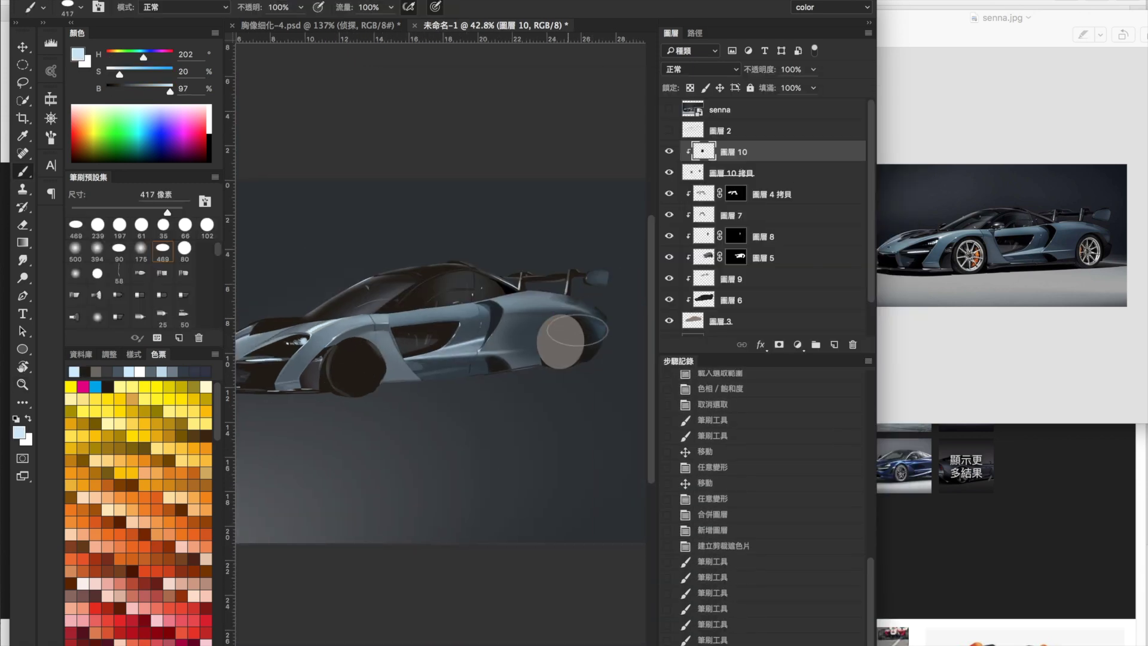
pyautogui.keyDown('alt'); pyautogui.click(353, 383); pyautogui.keyUp('alt')
pyautogui.moveTo(553, 332); pyautogui.dragTo(565, 349)
# Step: Paint blue-grey rim discs inside both dark wheels on 圖層 10 with the 118 px hard round brush
pyautogui.press('[')
pyautogui.press('[')
pyautogui.press('[')
pyautogui.press('[')
pyautogui.press('[')
pyautogui.press('[')
pyautogui.press('[')
pyautogui.keyDown('alt'); pyautogui.click(589, 330); pyautogui.keyUp('alt')
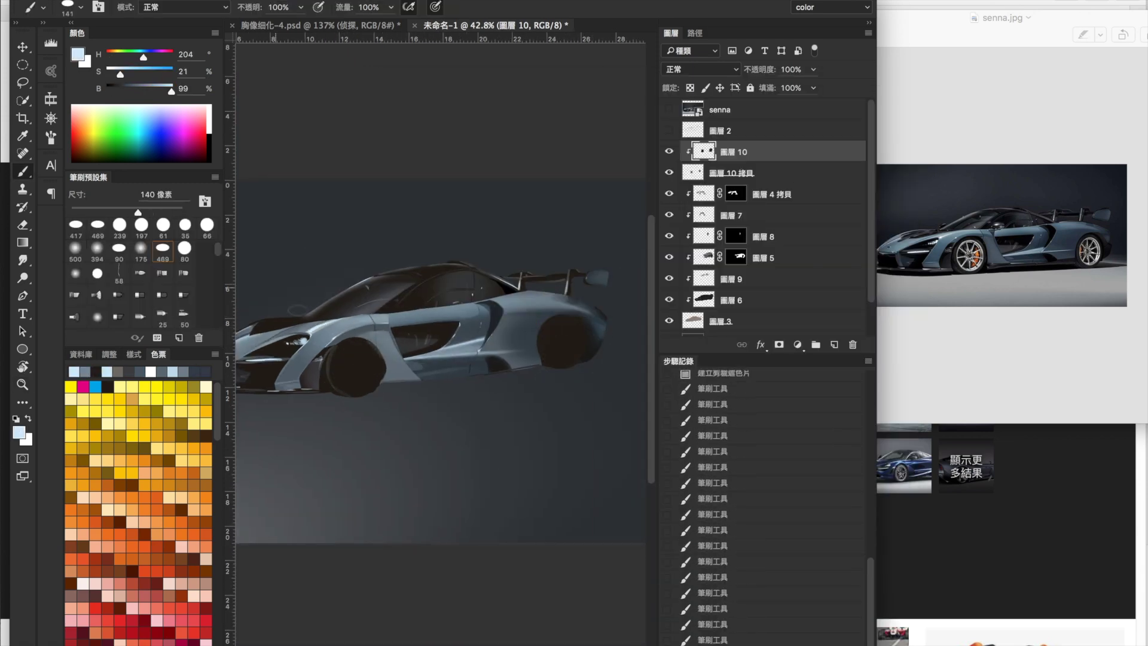
pyautogui.click(341, 351)
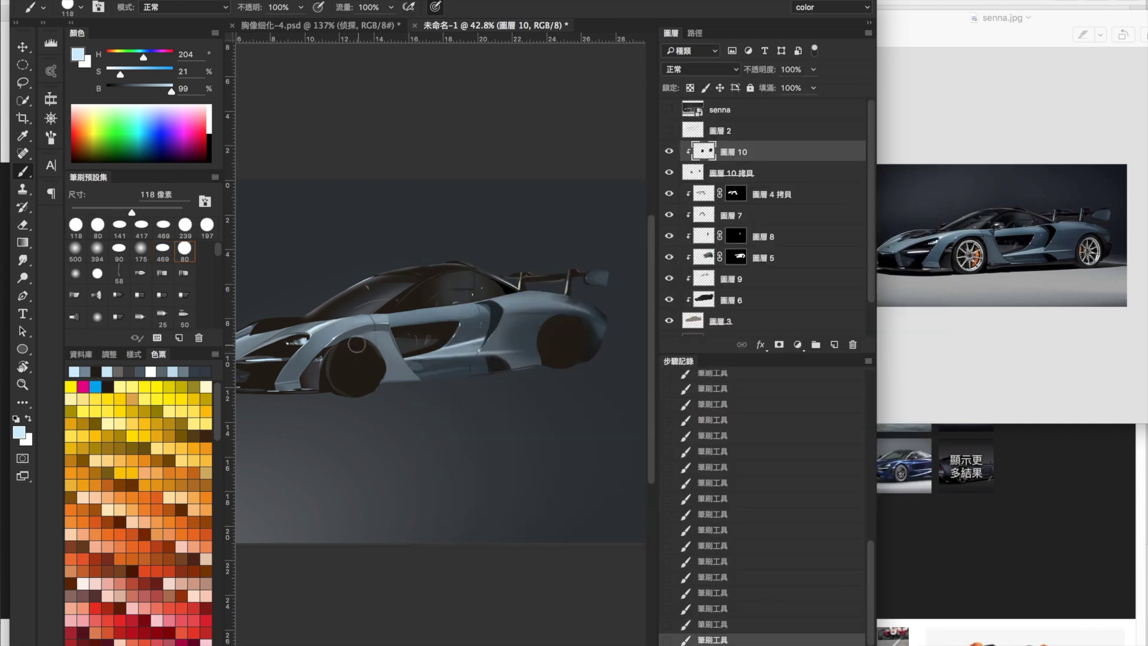
pyautogui.press('[')
pyautogui.keyDown('alt'); pyautogui.click(345, 352); pyautogui.keyUp('alt')
pyautogui.click(345, 352)
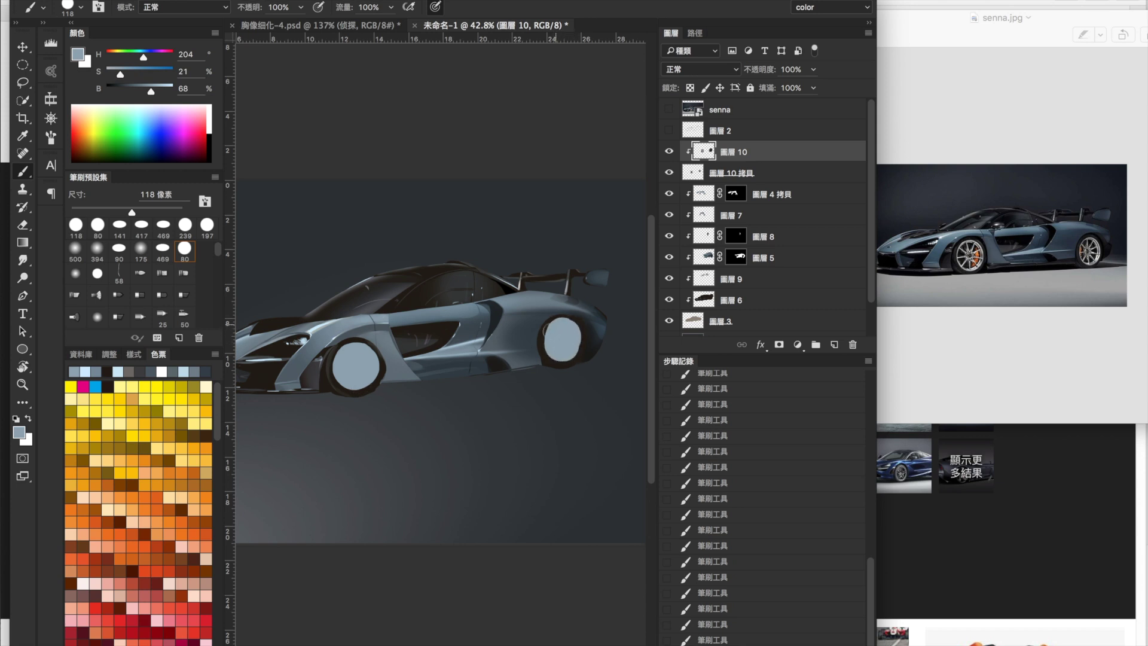
# Step: Refine the edges of the blue-grey rim discs on both wheels with a 74 px brush
pyautogui.press('z')
pyautogui.moveTo(582, 342); pyautogui.dragTo(616, 342)
pyautogui.press('b')
pyautogui.moveTo(496, 287); pyautogui.dragTo(577, 323)
pyautogui.moveTo(484, 382)
pyautogui.mouseDown()
pyautogui.moveTo(522, 295)
pyautogui.moveTo(583, 335)
pyautogui.mouseUp()
pyautogui.moveTo(556, 382)
pyautogui.mouseDown()
pyautogui.moveTo(496, 383)
pyautogui.moveTo(481, 311)
pyautogui.mouseUp()
pyautogui.press('z')
pyautogui.moveTo(538, 365); pyautogui.dragTo(488, 364)
pyautogui.moveTo(304, 395); pyautogui.dragTo(352, 396)
pyautogui.press('b')
pyautogui.moveTo(395, 281); pyautogui.dragTo(445, 359)
pyautogui.moveTo(334, 310)
pyautogui.mouseDown()
pyautogui.moveTo(398, 289)
pyautogui.moveTo(448, 304)
pyautogui.mouseUp()
pyautogui.keyDown('alt'); pyautogui.click(453, 288); pyautogui.keyUp('alt')
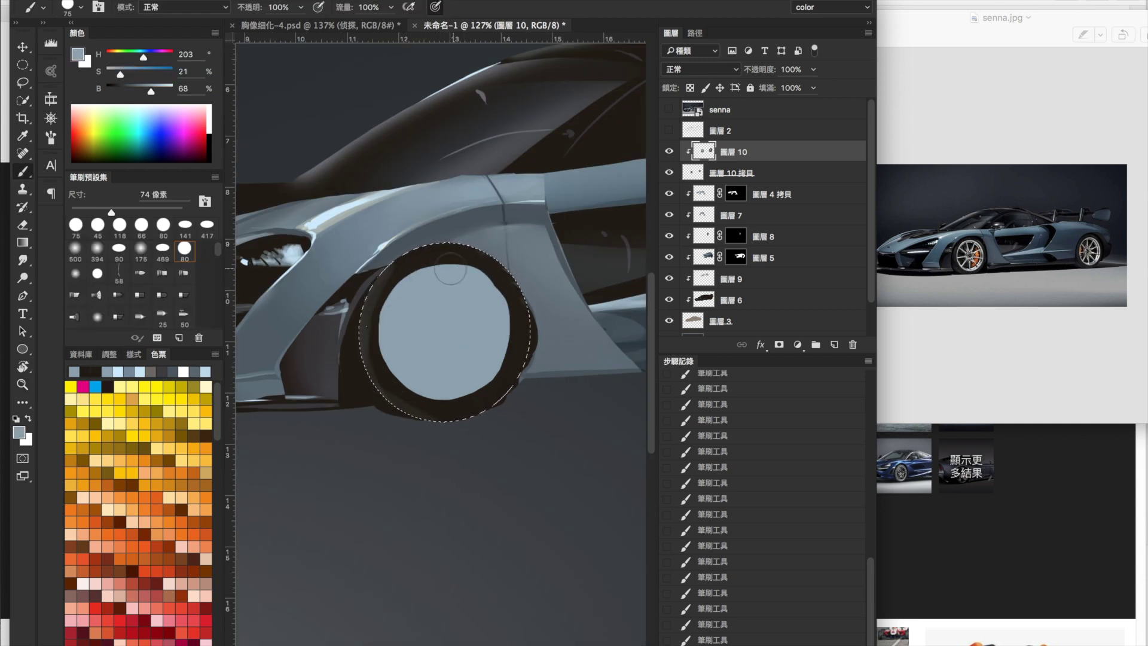
# Step: Darken the tyre rings around the rims within the wheel selection using sampled dark brown and a 104 px brush
pyautogui.keyDown('alt'); pyautogui.click(455, 258); pyautogui.keyUp('alt')
pyautogui.moveTo(496, 307); pyautogui.dragTo(454, 306)
pyautogui.press(']')
pyautogui.press(']')
pyautogui.press(']')
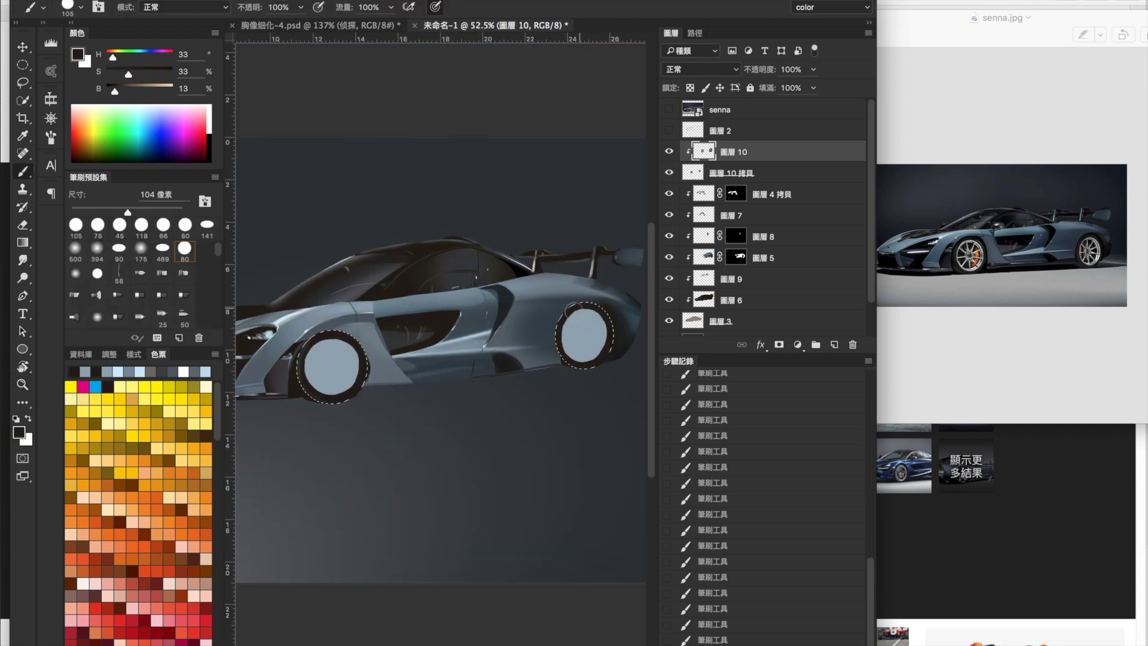
pyautogui.moveTo(504, 426); pyautogui.dragTo(490, 426)
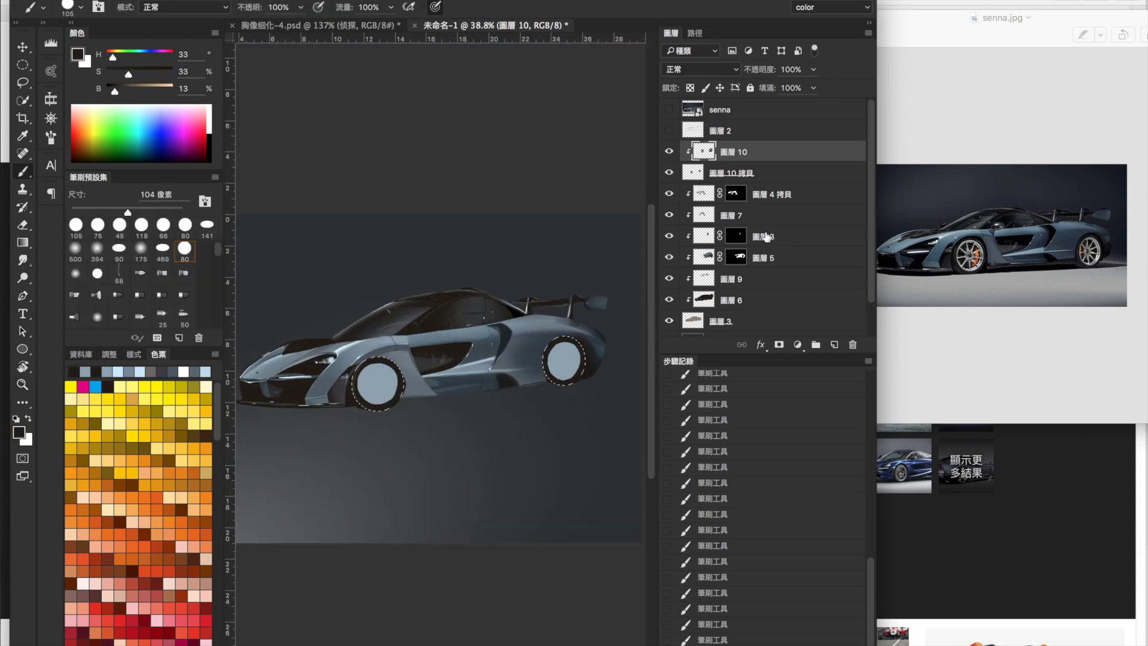
# Step: Fill an elliptical selection over the front rim with sampled blue-grey on the new 圖層 11, and deselect
pyautogui.click(22, 66)
pyautogui.moveTo(375, 341)
pyautogui.mouseDown()
pyautogui.moveTo(426, 367)
pyautogui.moveTo(397, 397)
pyautogui.mouseUp()
pyautogui.hotkey('ctrl', 'alt', 'shift', 'n')
pyautogui.press('g')
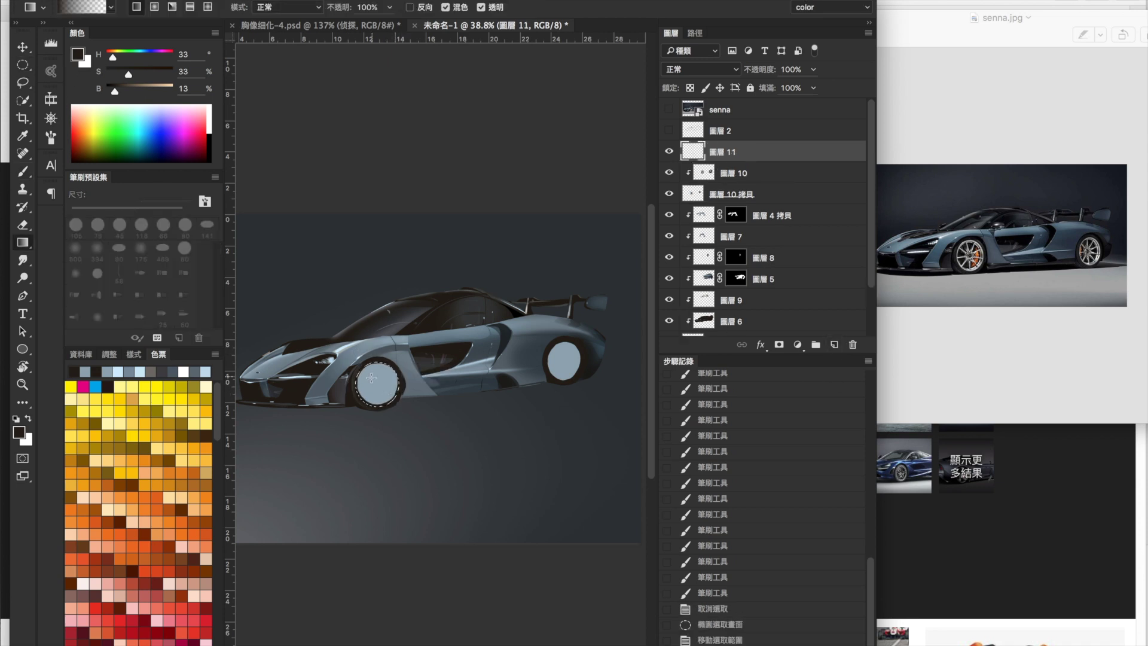
pyautogui.press('b')
pyautogui.keyDown('alt'); pyautogui.click(384, 369); pyautogui.keyUp('alt')
pyautogui.hotkey('ctrl', 'd')
# Step: Try to fit a scaled-down duplicate of the front rim disc onto the rear wheel
pyautogui.hotkey('ctrl', 'alt', 't')
pyautogui.moveTo(377, 383); pyautogui.dragTo(562, 358)
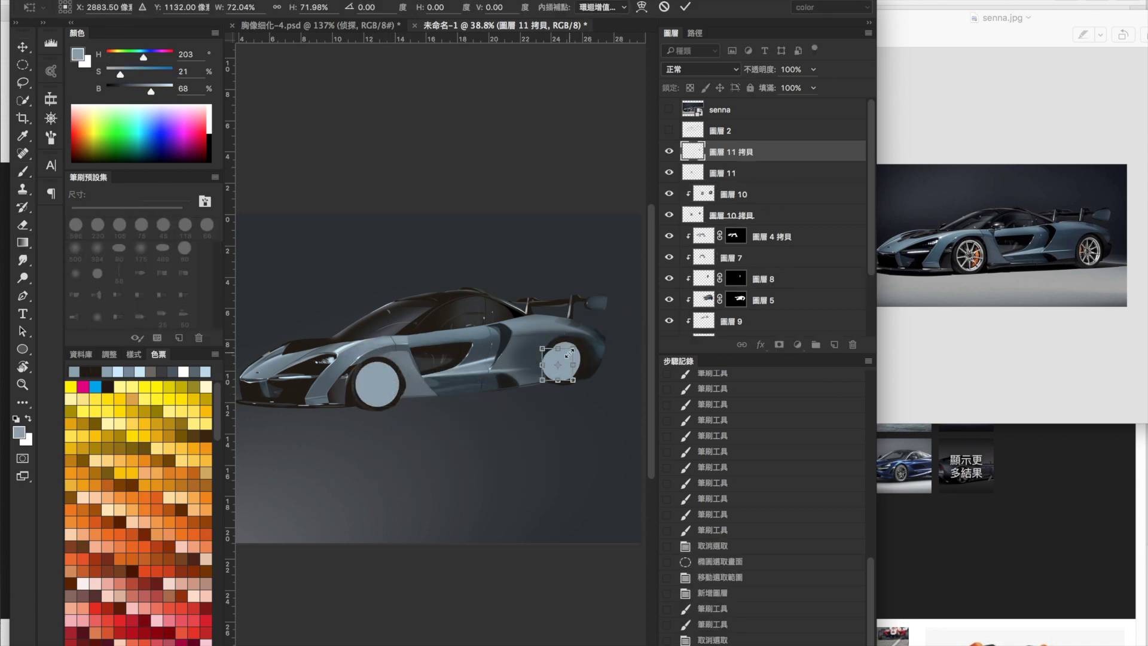
pyautogui.press('Return')
pyautogui.scroll(2, 598, 335)
pyautogui.press('Delete')
# Step: Fill an elliptical selection over the rear rim with the same blue-grey on 圖層 11 using the 596 px brush, and deselect
pyautogui.press('m')
pyautogui.moveTo(524, 340)
pyautogui.mouseDown()
pyautogui.moveTo(572, 378)
pyautogui.moveTo(556, 398)
pyautogui.moveTo(565, 391)
pyautogui.mouseUp()
pyautogui.press('b')
pyautogui.hotkey('ctrl', 'd')
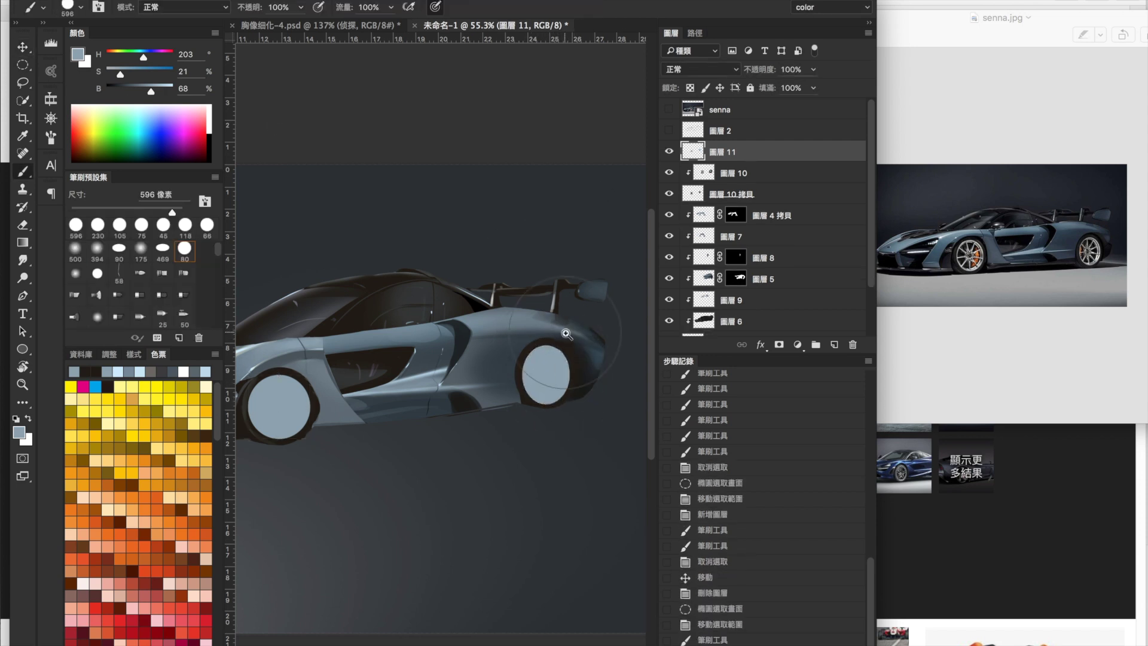
pyautogui.scroll(-2, 577, 347)
pyautogui.press('w')
pyautogui.click(546, 374)
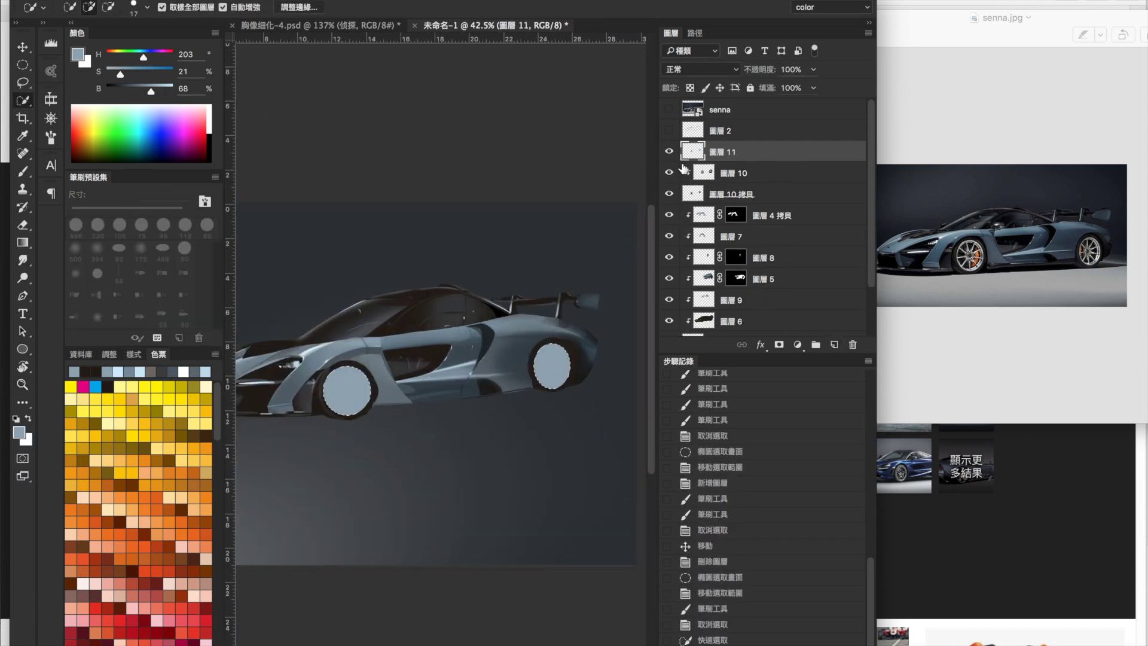
# Step: Merge 圖層 10 with 圖層 10 拷貝 and clear the rim selection
pyautogui.click(694, 171)
pyautogui.keyDown('shift'); pyautogui.click(732, 193); pyautogui.keyUp('shift')
pyautogui.hotkey('ctrl', 'e')
pyautogui.hotkey('ctrl', 'd')
# Step: Add a layer mask to 圖層 11 from a selection loaded from 圖層 10's wheel shapes
pyautogui.keyDown('ctrl'); pyautogui.click(693, 173); pyautogui.keyUp('ctrl')
pyautogui.click(723, 152)
pyautogui.click(779, 344)
pyautogui.press('b')
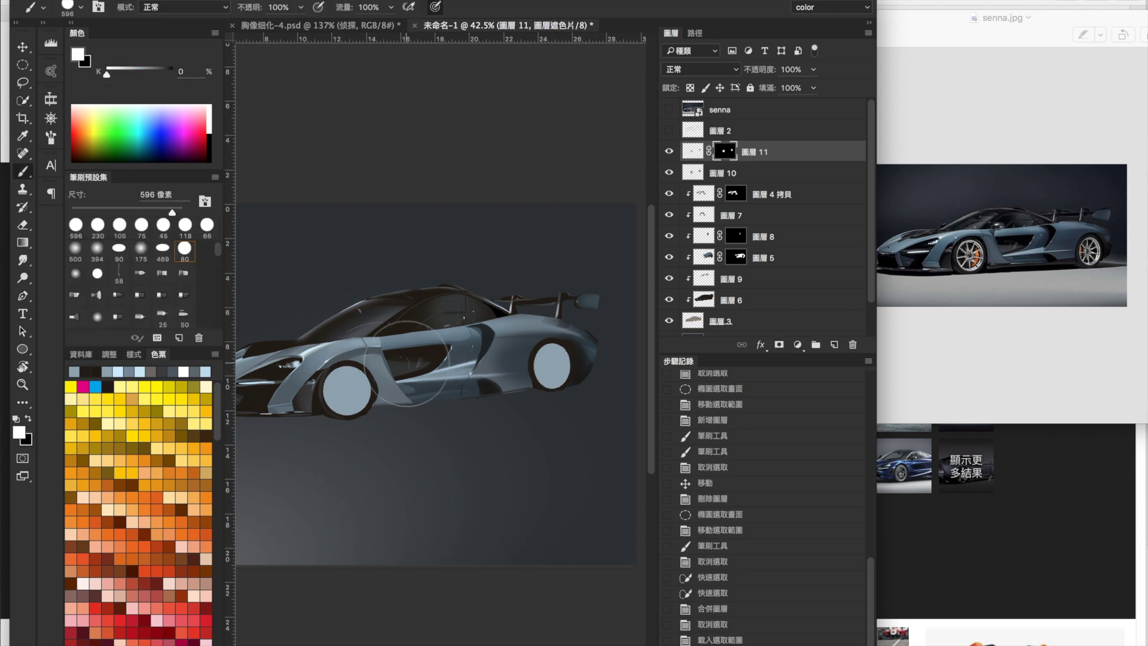
# Step: Fill an elliptical selection inside the front rim with dark brown on new layer 圖層 12, leaving a thin rim ring, and deselect
pyautogui.press('m')
pyautogui.moveTo(323, 412); pyautogui.dragTo(367, 366)
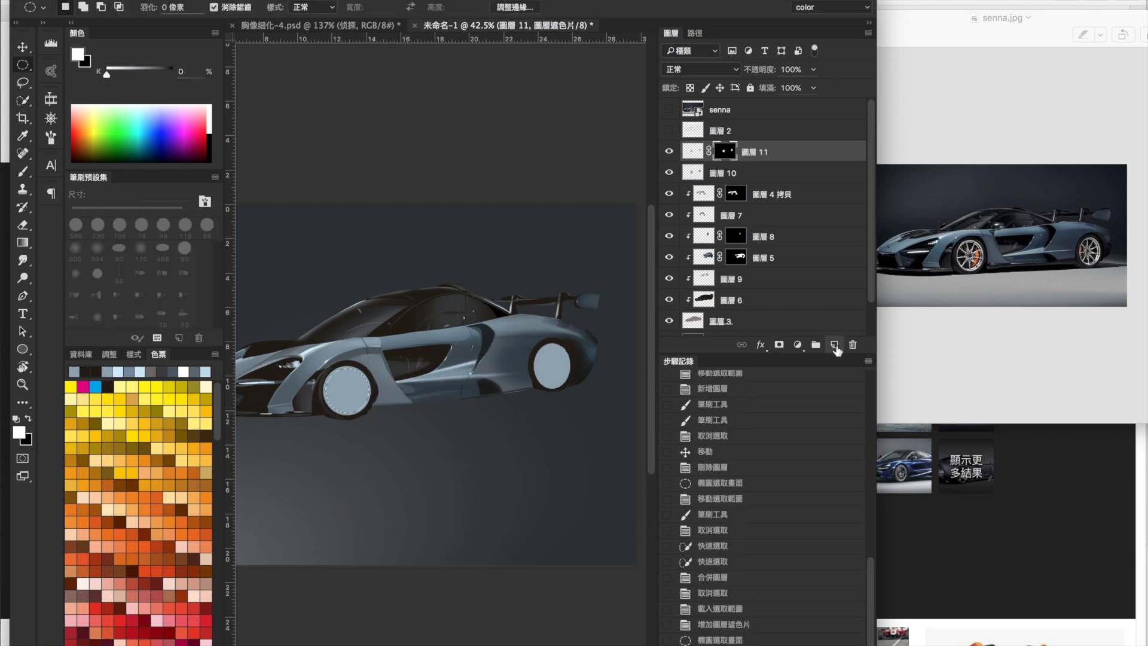
pyautogui.click(834, 344)
pyautogui.press('g')
pyautogui.press('b')
pyautogui.click(357, 384)
pyautogui.hotkey('ctrl', 'd')
# Step: Fill a matching dark ellipse inside the rear rim on 圖層 12 and fit it with Free Transform
pyautogui.press('m')
pyautogui.moveTo(530, 390)
pyautogui.mouseDown()
pyautogui.moveTo(572, 345)
pyautogui.moveTo(559, 374)
pyautogui.mouseUp()
pyautogui.hotkey('ctrl', 't')
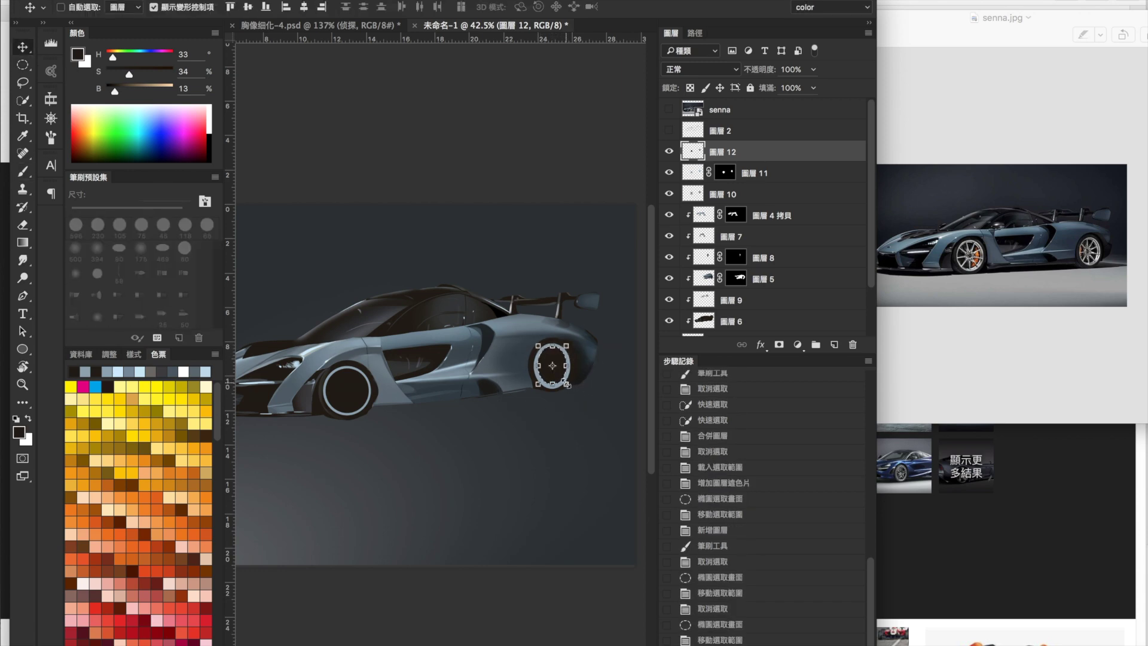
pyautogui.scroll(5, 553, 367)
pyautogui.press('Return')
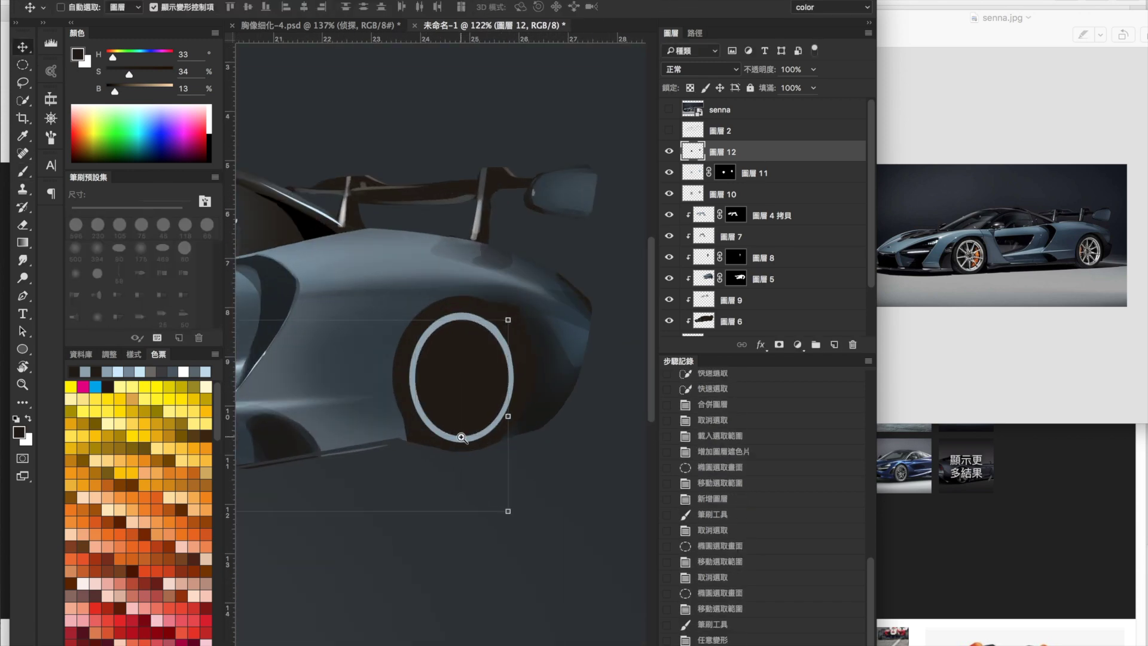
# Step: Add a new layer, 圖層 13, clipped to 圖層 12 for the wheel interiors
pyautogui.press('b')
pyautogui.scroll(-4, 607, 363)
pyautogui.hotkey('ctrl', 'shift', 'alt', 'n')
pyautogui.hotkey('ctrl', 'alt', 'g')
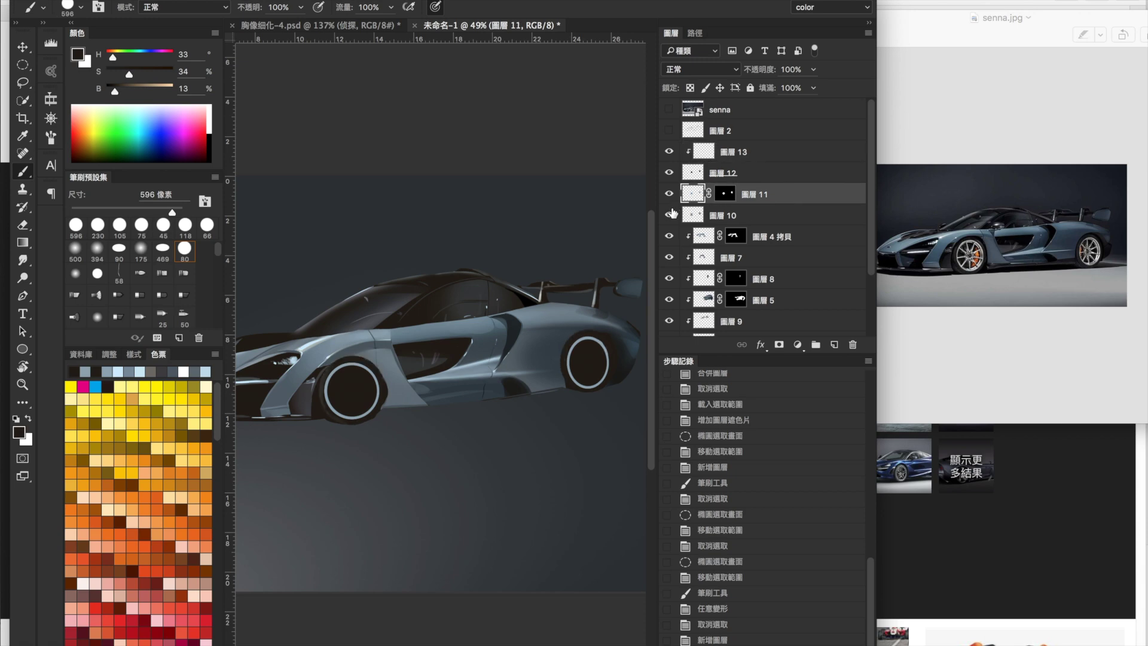
# Step: Rename 圖層 10 as 胎 and 圖層 11 as 鋼圈
pyautogui.doubleClick(722, 215)
pyautogui.write('胎')
pyautogui.press('Return')
pyautogui.doubleClick(754, 195)
pyautogui.write('鋼圈')
pyautogui.press('Return')
# Step: Brush highlights onto the rims on 鋼圈 and adjust them with Hue/Saturation at saturation -70 and lightness -20
pyautogui.rightClick(423, 281)
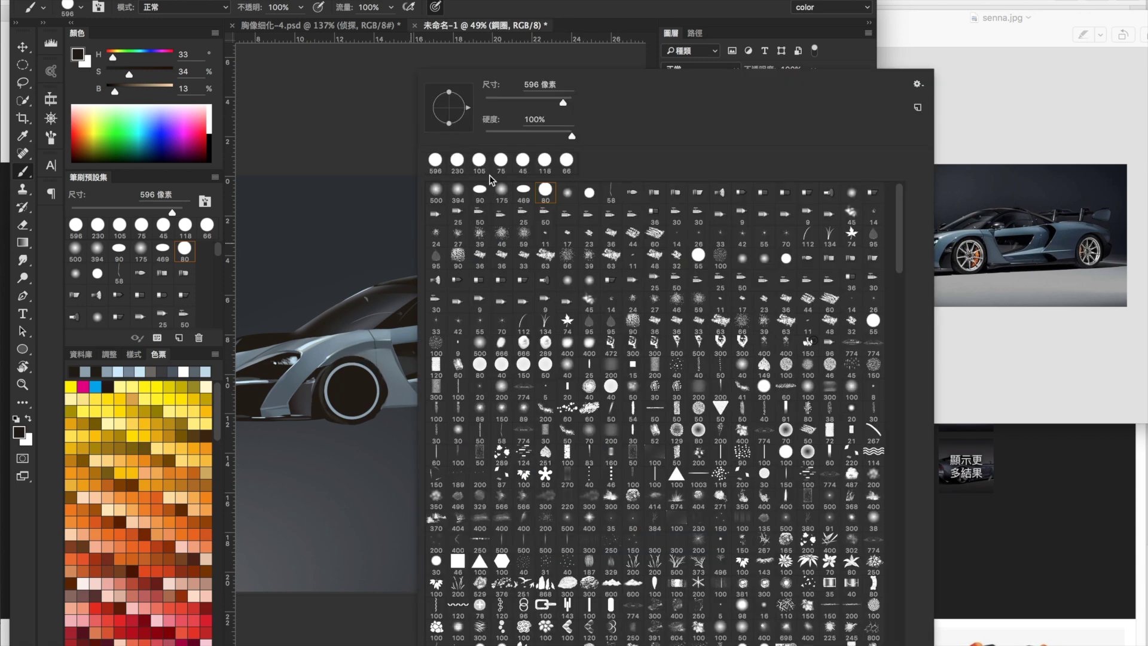
pyautogui.hotkey('ctrl', 'u')
pyautogui.moveTo(816, 565); pyautogui.dragTo(810, 565)
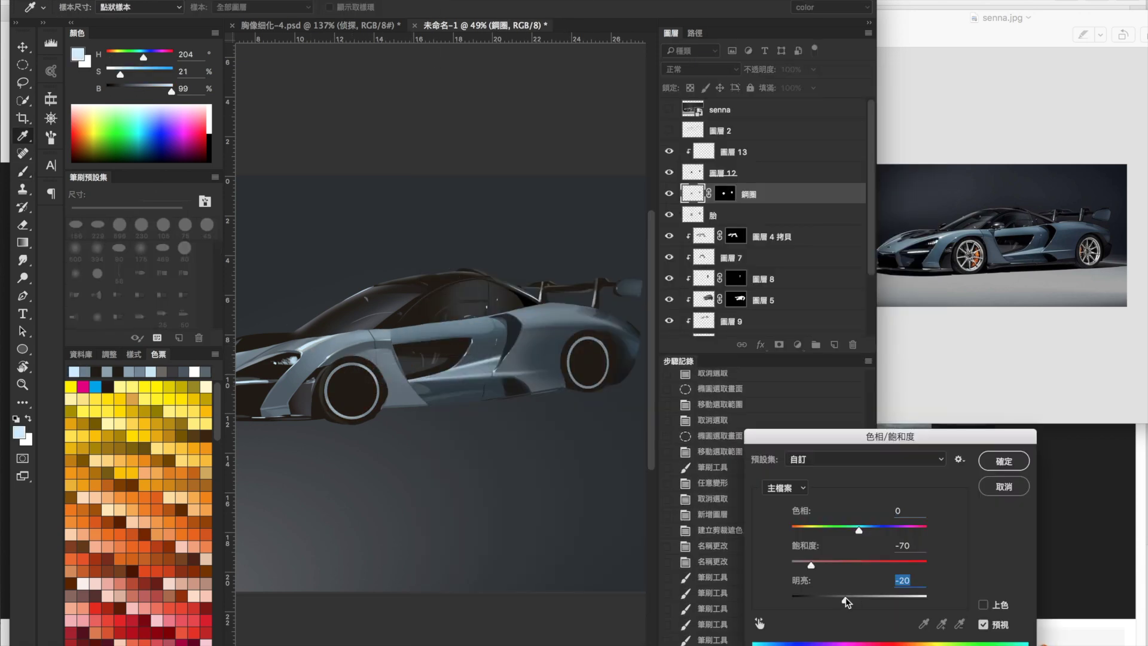
pyautogui.press('Return')
pyautogui.press('.')
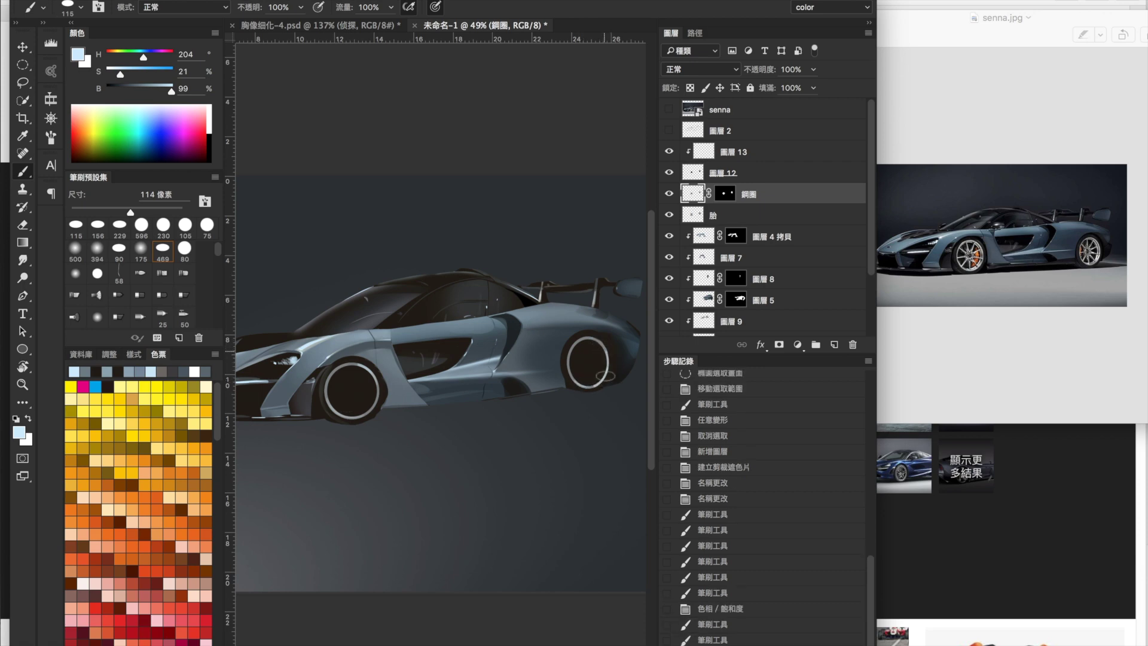
# Step: Paint grey brake details and orange calipers inside both wheels on 圖層 13
pyautogui.hotkey('alt', ']')
pyautogui.hotkey('alt', ']')
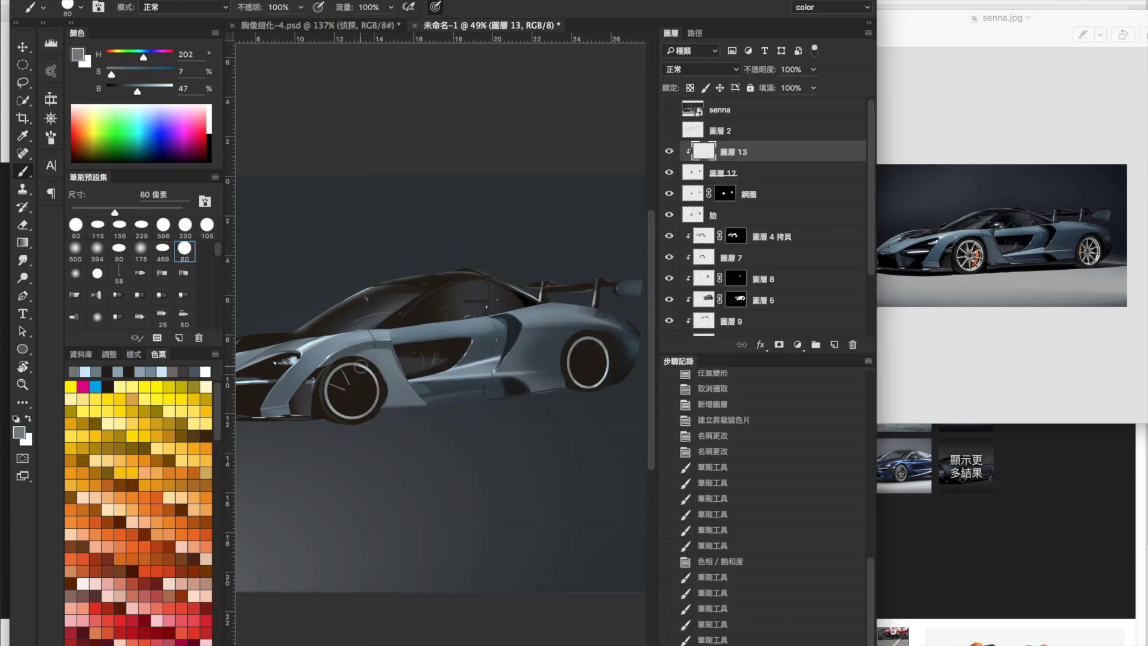
pyautogui.moveTo(358, 404); pyautogui.dragTo(376, 395)
pyautogui.moveTo(571, 359); pyautogui.dragTo(575, 373)
pyautogui.keyDown('alt'); pyautogui.click(562, 364); pyautogui.keyUp('alt')
pyautogui.press('[')
pyautogui.rightClick(347, 370)
# Step: Paint light grey-blue spokes and hubs on both wheels on new layer 圖層 14 with the 52 px brush
pyautogui.keyDown('alt'); pyautogui.click(344, 371); pyautogui.keyUp('alt')
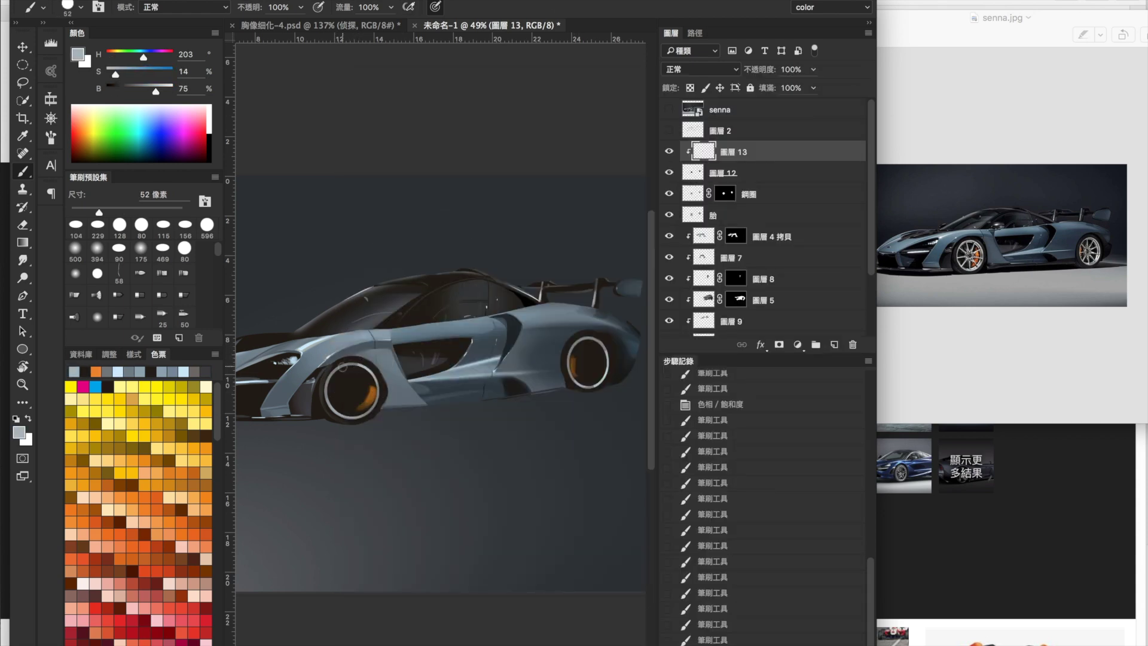
pyautogui.moveTo(357, 366); pyautogui.dragTo(357, 390)
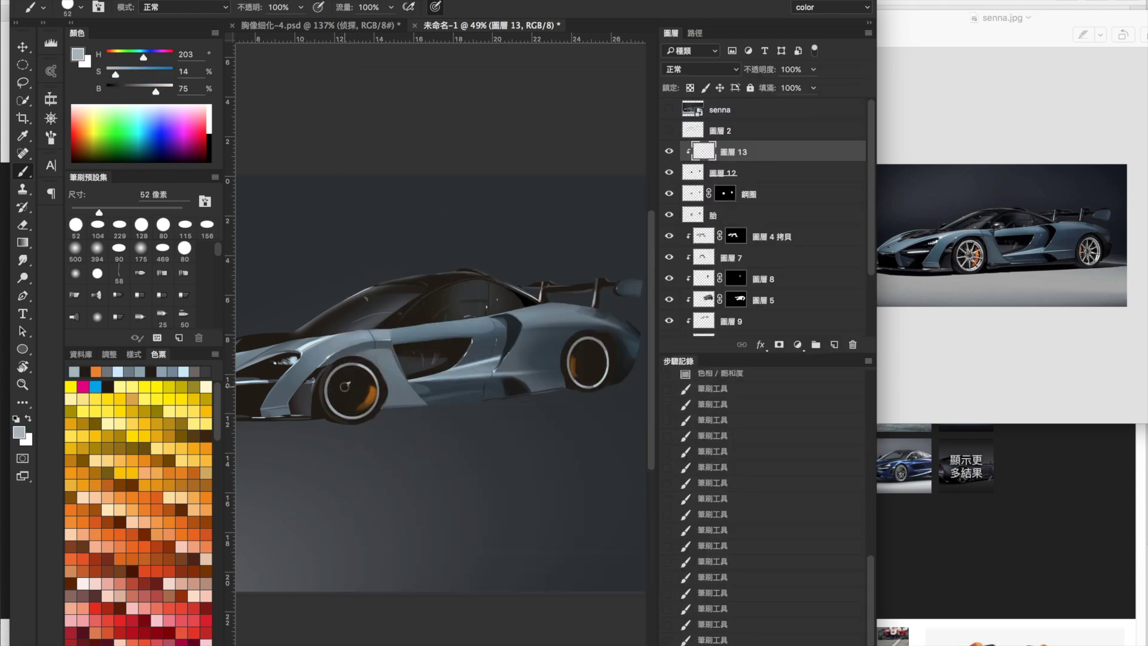
pyautogui.press('super+shift+alt+n')
pyautogui.click(352, 388)
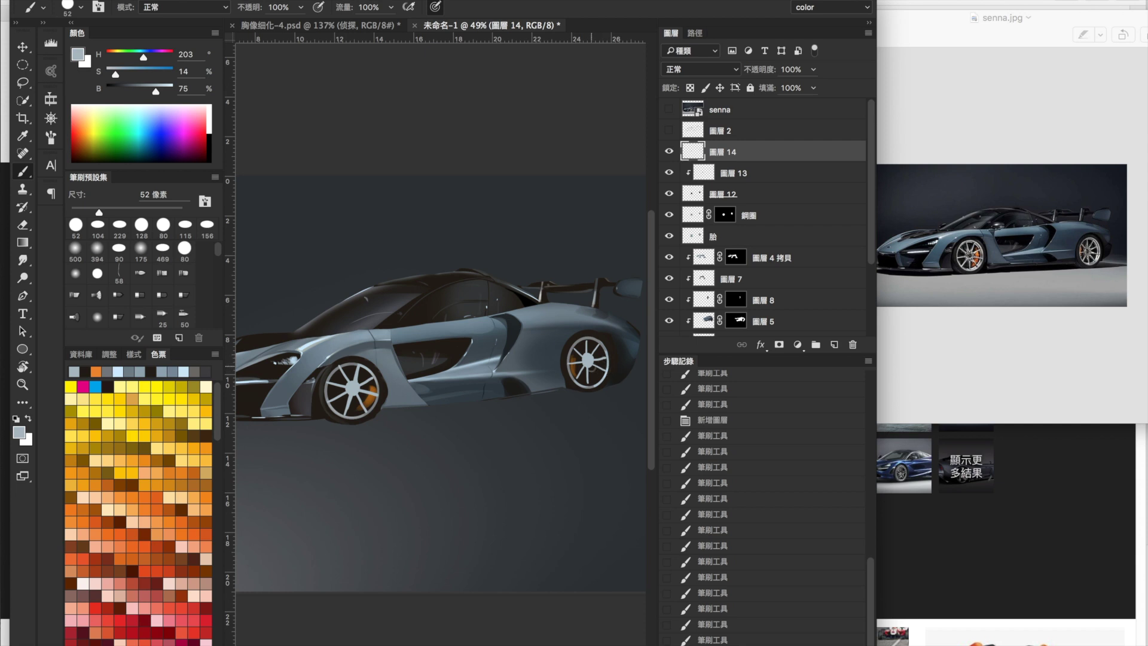
# Step: Clip 圖層 14 to the wheel layers and mask it with a selection loaded from the wheel shapes
pyautogui.press('super+minus')
pyautogui.moveTo(547, 337); pyautogui.dragTo(574, 338)
pyautogui.keyDown('super'); pyautogui.click(694, 236); pyautogui.keyUp('super')
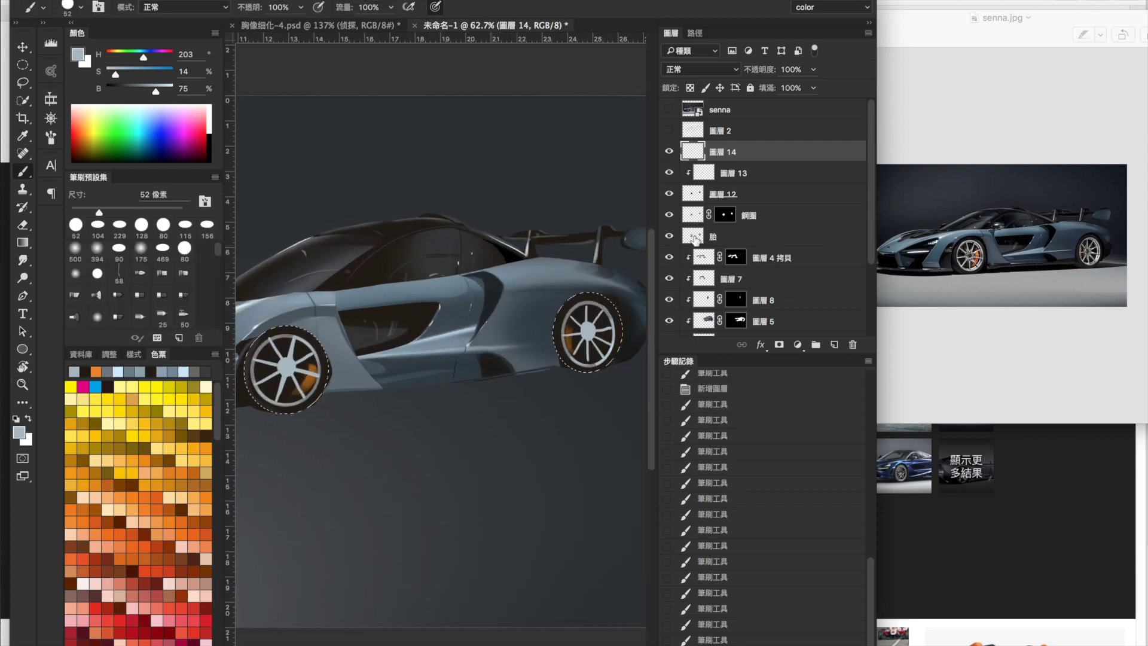
pyautogui.keyDown('alt'); pyautogui.click(761, 158); pyautogui.keyUp('alt')
pyautogui.click(779, 345)
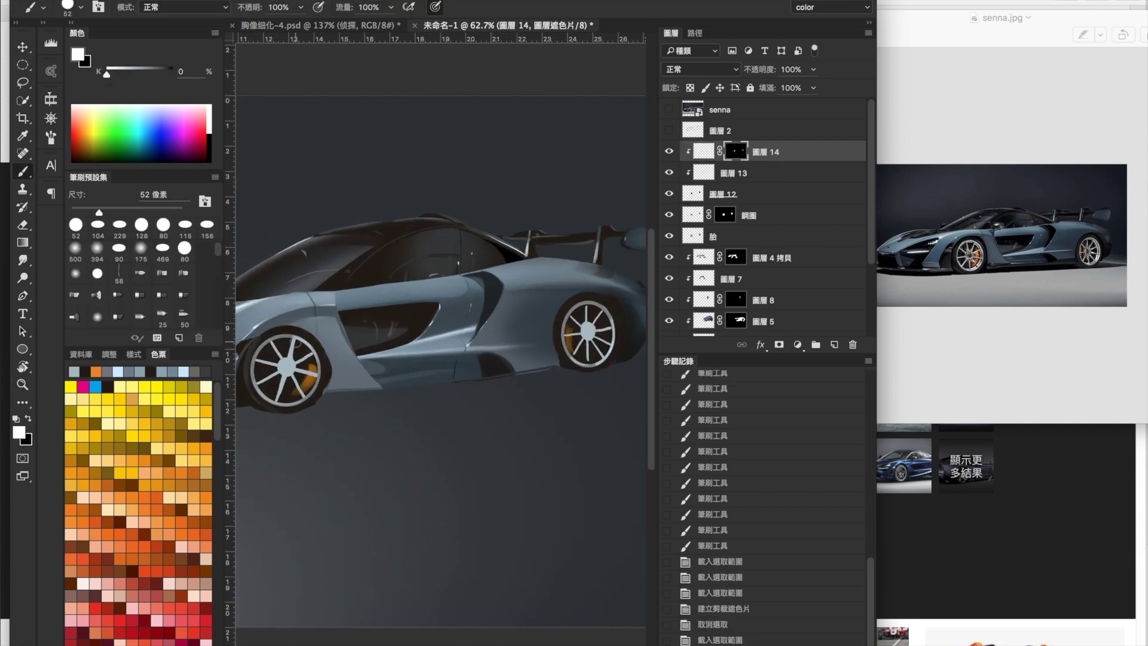
# Step: Shade the front wheel's hub with 76 and 80 px brushes in Multiply mode, and refine it in Normal mode at 45 px
pyautogui.press('d')
pyautogui.hotkey('shift', 'alt', 'm')
pyautogui.rightClick(311, 191)
pyautogui.press('Return')
pyautogui.click(244, 359)
pyautogui.click(244, 358)
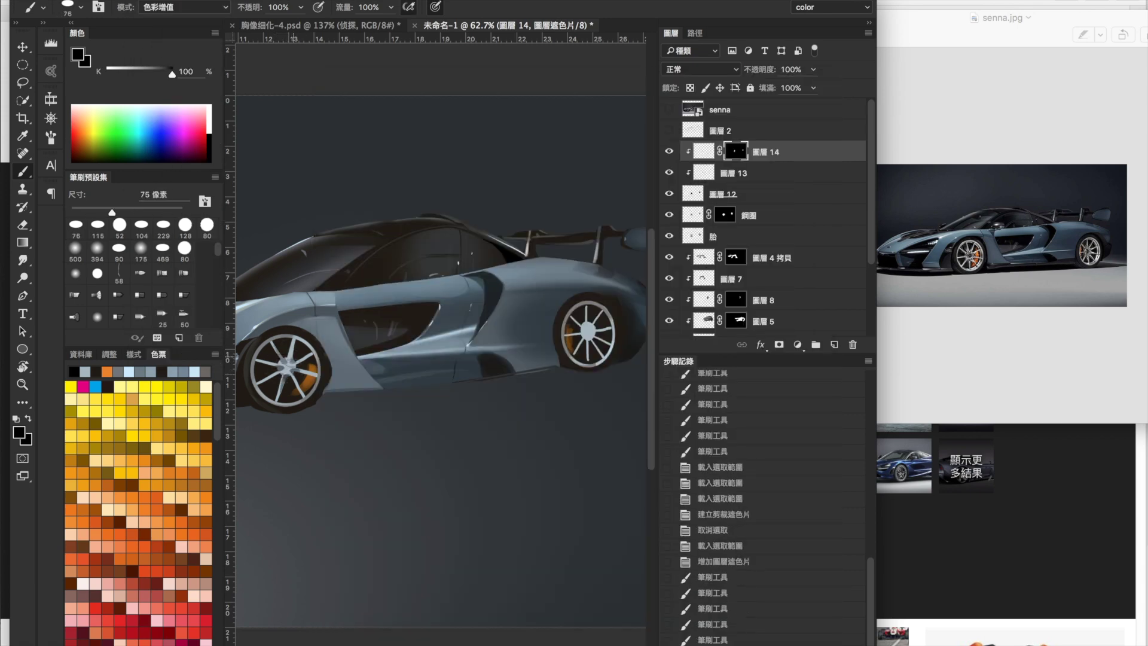
pyautogui.click(244, 359)
pyautogui.moveTo(244, 359); pyautogui.dragTo(301, 375)
pyautogui.click(299, 367)
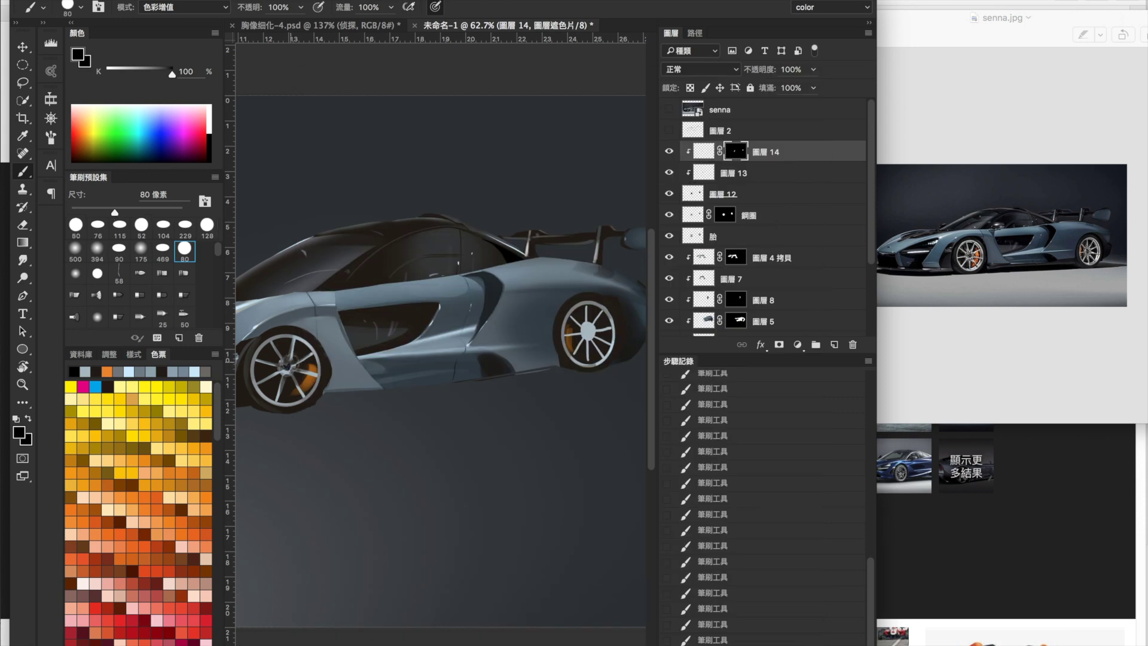
pyautogui.press('x')
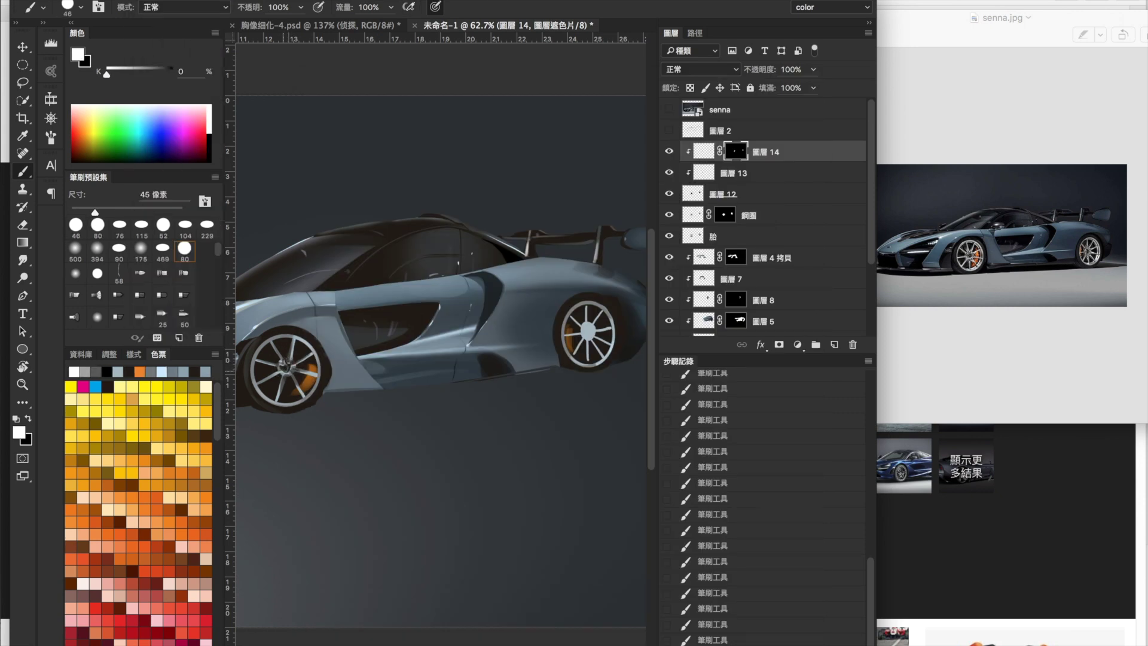
pyautogui.hotkey('alt', '[')
pyautogui.keyDown('alt'); pyautogui.click(269, 349); pyautogui.keyUp('alt')
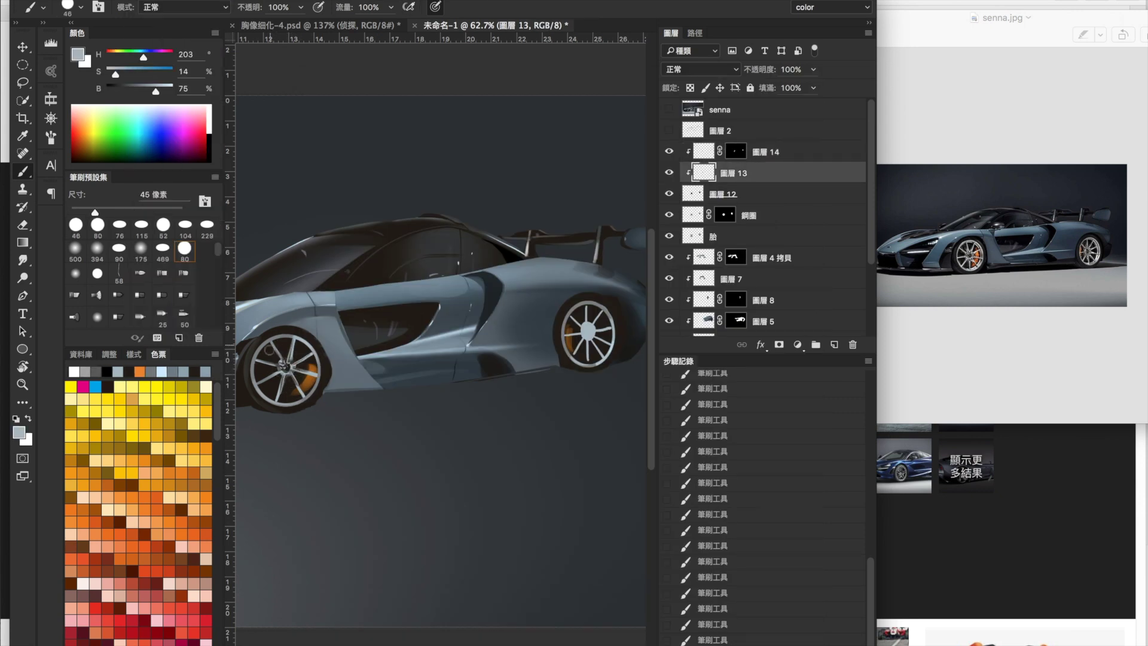
# Step: Shade the rear wheel's hub and spokes on 圖層 14 with dark brown and light grey-blue brush strokes
pyautogui.scroll(-5, 302, 380)
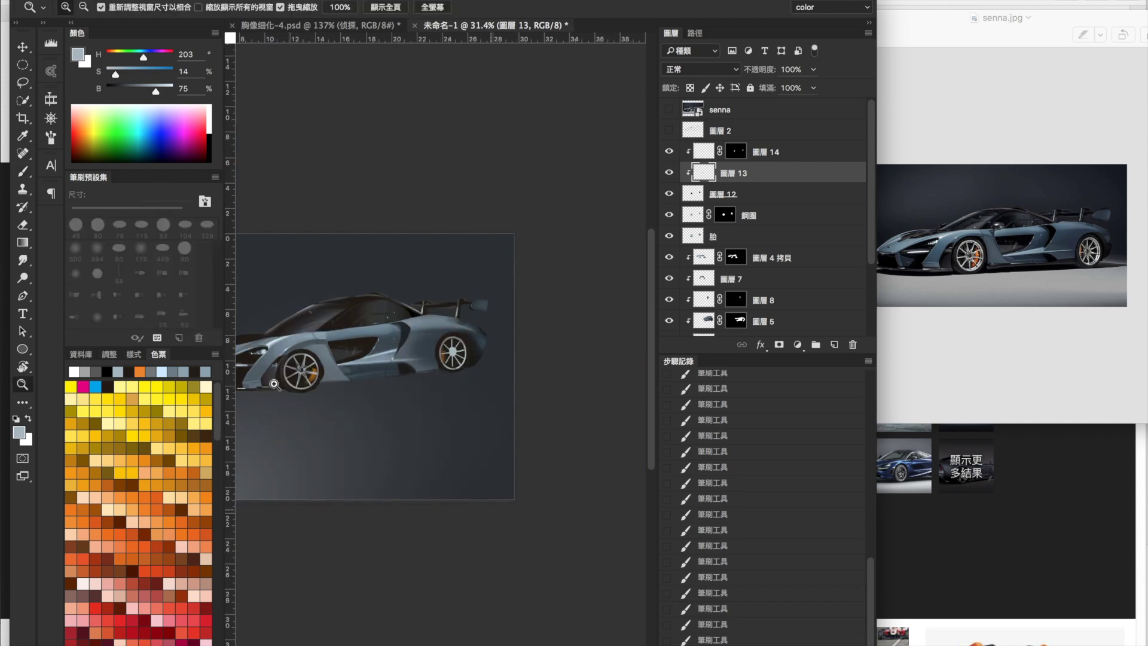
pyautogui.scroll(6, 507, 321)
pyautogui.hotkey('alt', ']')
pyautogui.keyDown('alt'); pyautogui.click(487, 347); pyautogui.keyUp('alt')
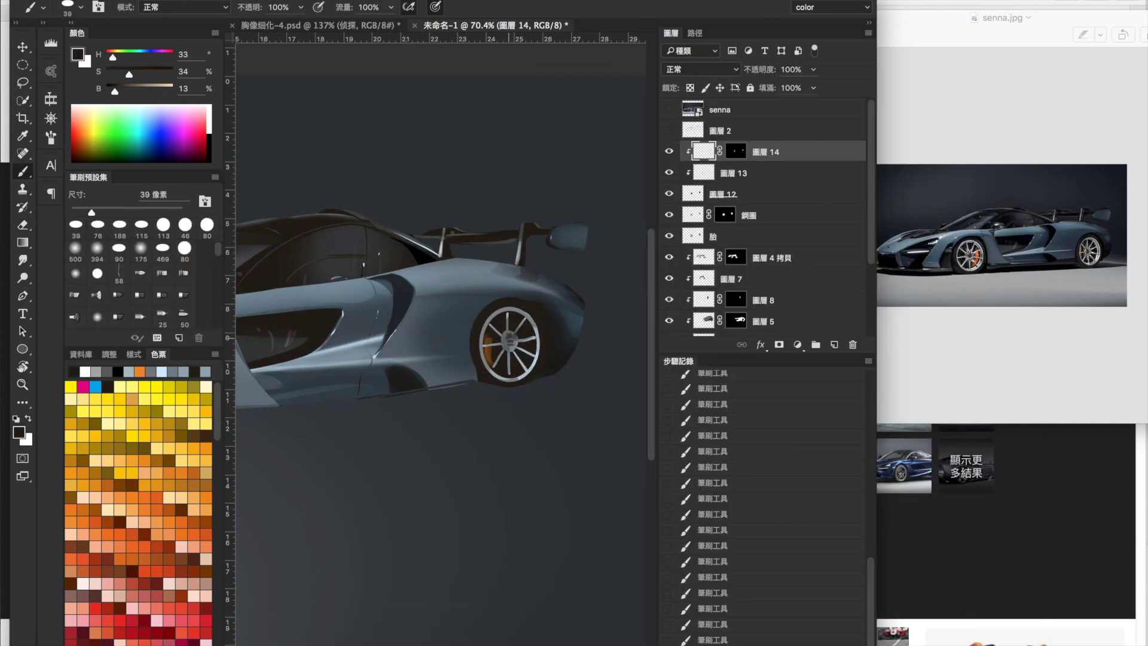
pyautogui.rightClick(534, 365)
pyautogui.keyDown('alt'); pyautogui.click(537, 360); pyautogui.keyUp('alt')
# Step: Erase excess paint around the rear wheel on 圖層 12 and on 圖層 14's mask
pyautogui.hotkey('alt', '[')
pyautogui.hotkey('alt', '[')
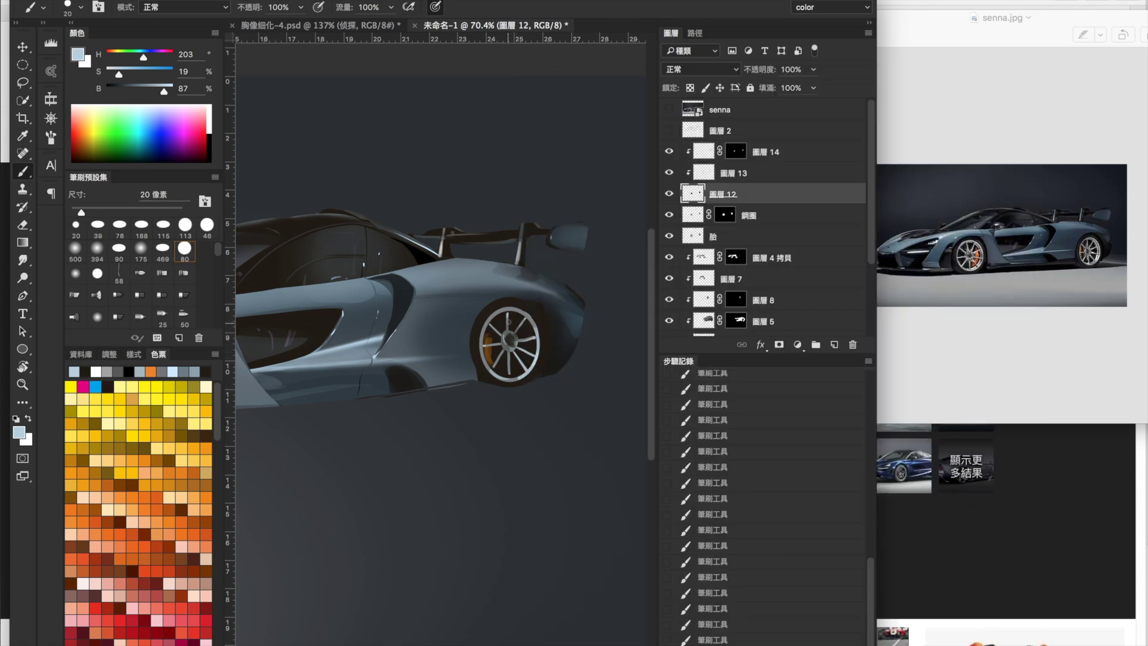
pyautogui.press('e')
pyautogui.click(529, 341)
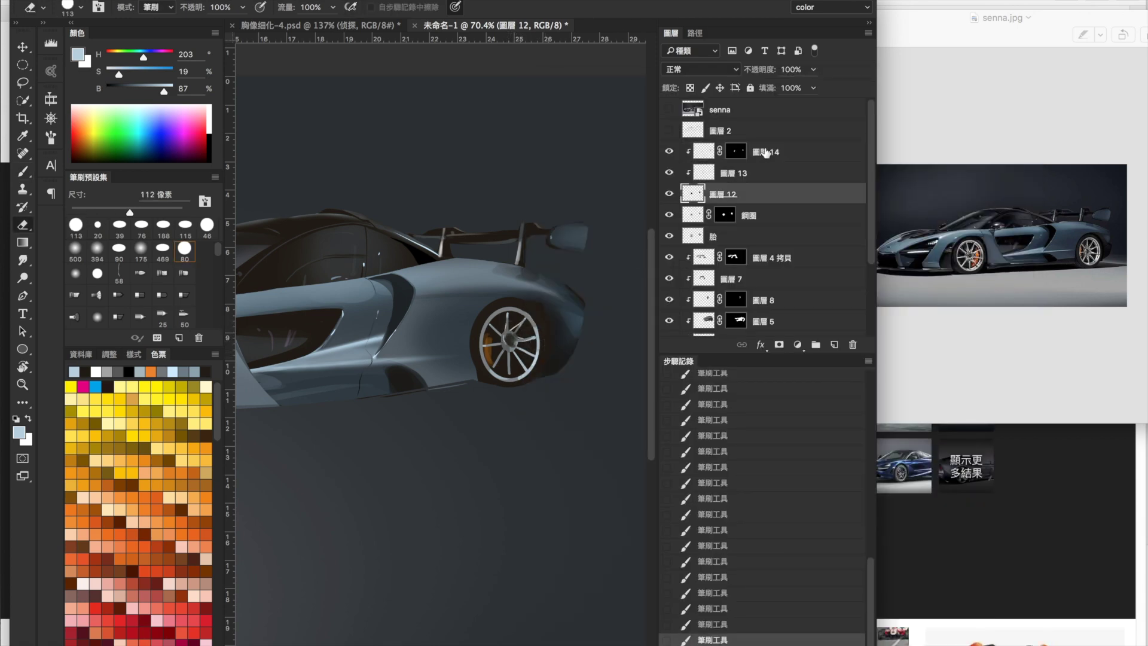
pyautogui.hotkey('alt', ']')
pyautogui.hotkey('alt', ']')
pyautogui.press('d')
pyautogui.click(526, 337)
pyautogui.press('b')
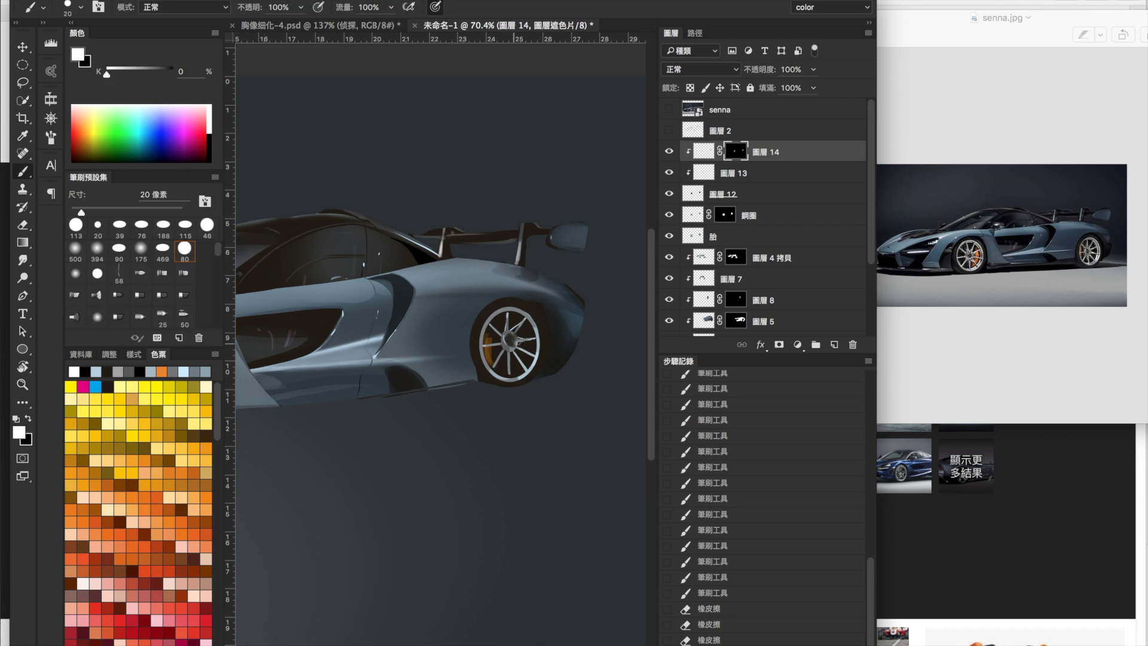
# Step: Refine the rear rim and spoke edges on 圖層 12 in light blue and dark brown with the 36 px brush
pyautogui.click(750, 193)
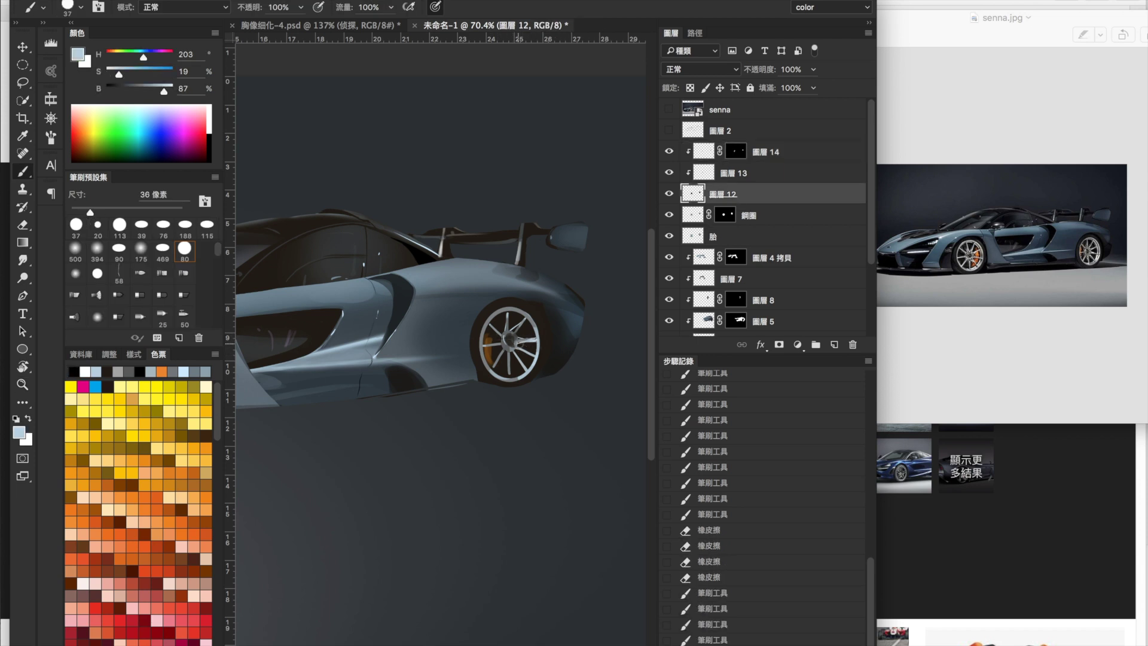
pyautogui.keyDown('alt'); pyautogui.click(536, 332); pyautogui.keyUp('alt')
pyautogui.scroll(-3, 536, 331)
pyautogui.scroll(4, 520, 326)
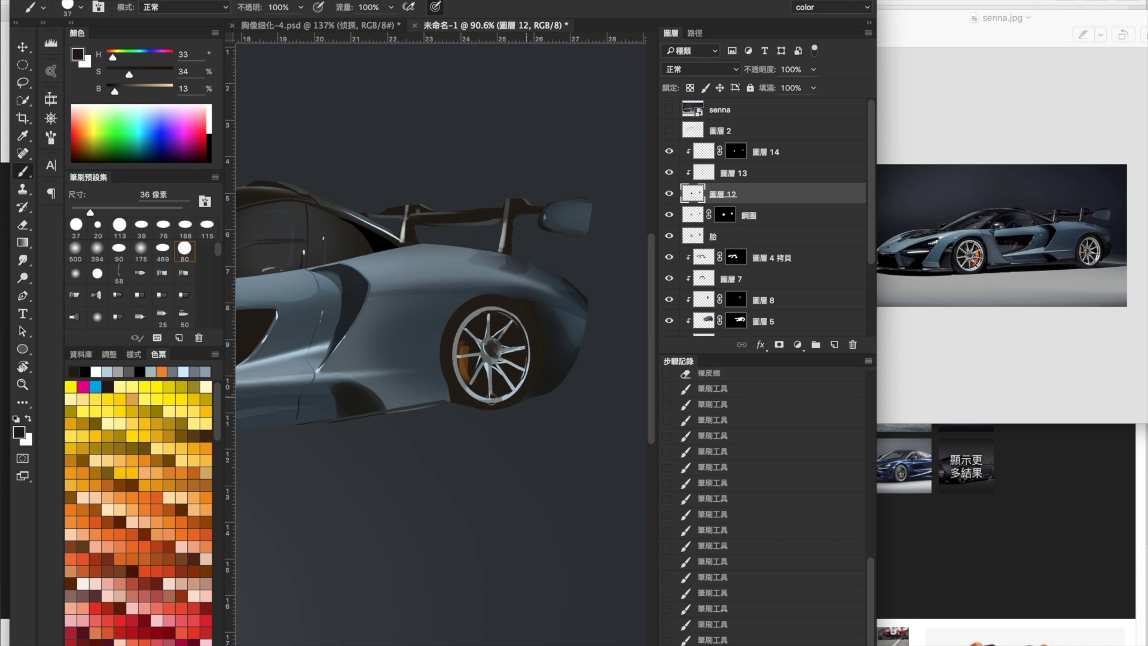
# Step: Group the wheel layers from 圖層 14 to 胎 as tire and the car body layers as shield
pyautogui.scroll(-3, 489, 390)
pyautogui.scroll(2, 508, 382)
pyautogui.scroll(-1, 520, 375)
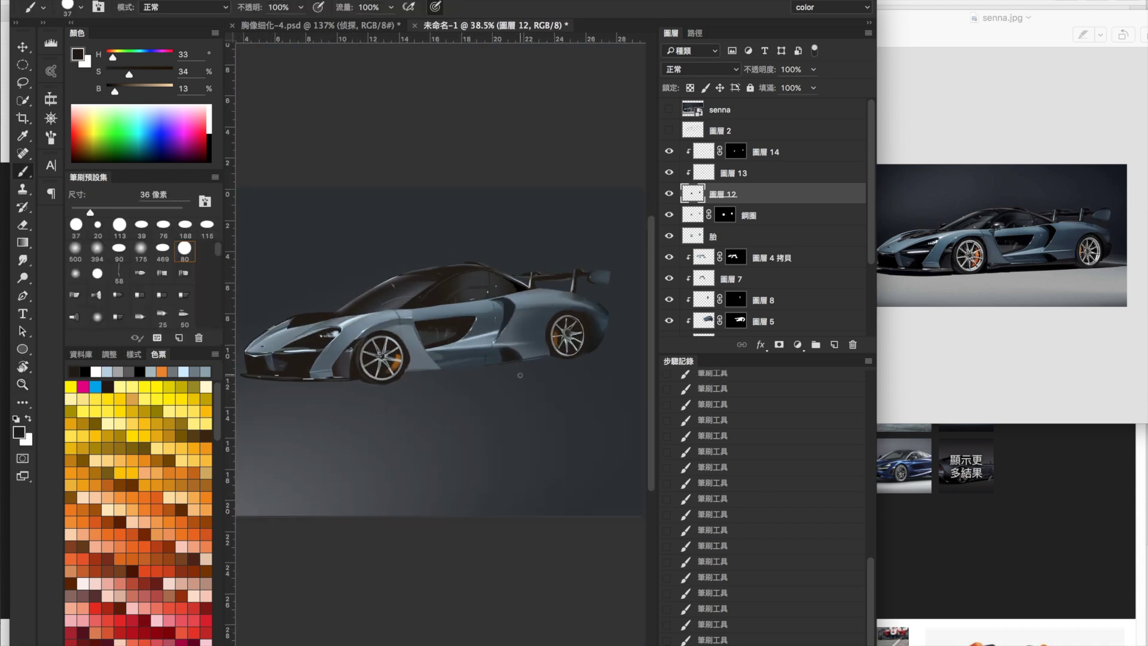
pyautogui.click(765, 151)
pyautogui.keyDown('shift'); pyautogui.click(747, 236); pyautogui.keyUp('shift')
pyautogui.hotkey('ctrl', 'g')
pyautogui.doubleClick(715, 150)
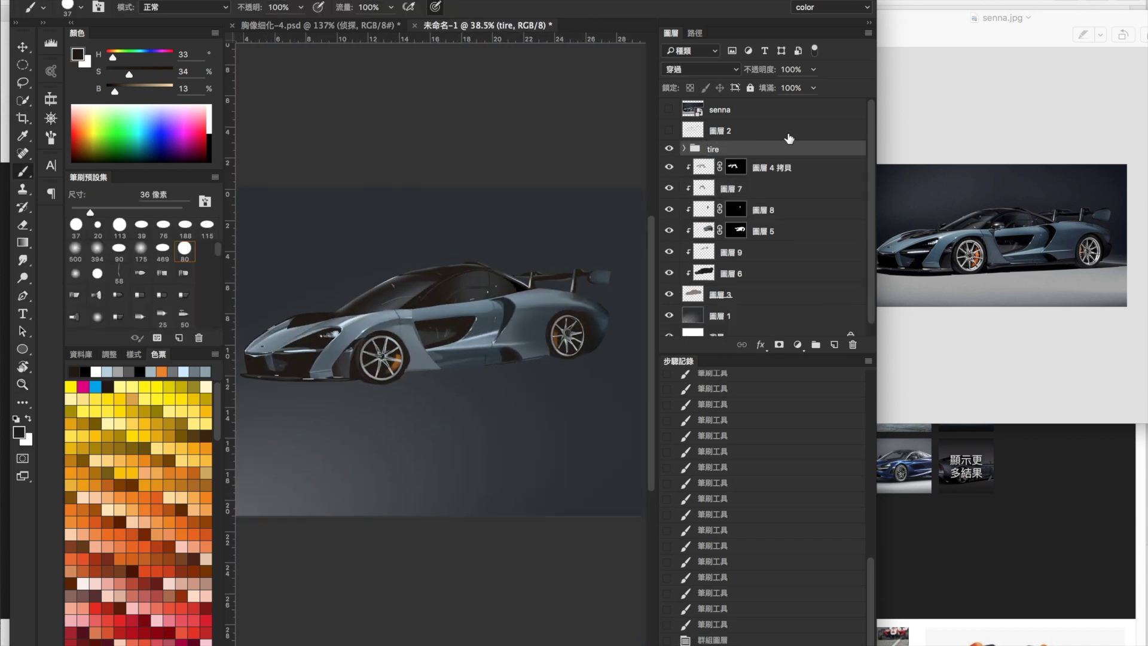
pyautogui.write('tire')
pyautogui.press('Return')
pyautogui.write('d')
pyautogui.press('Return')
# Step: Block in the side mirror in dark grey-blue on new layer 圖層 15 with the 70 px brush
pyautogui.click(834, 344)
pyautogui.scroll(3, 431, 288)
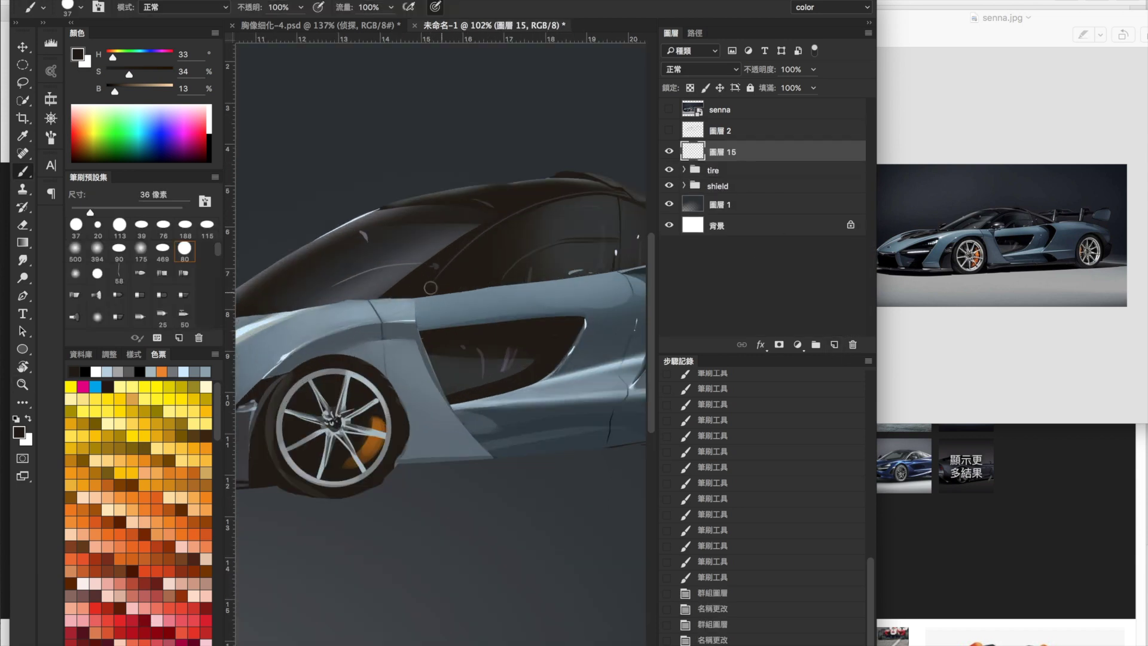
pyautogui.keyDown('alt'); pyautogui.click(412, 308); pyautogui.keyUp('alt')
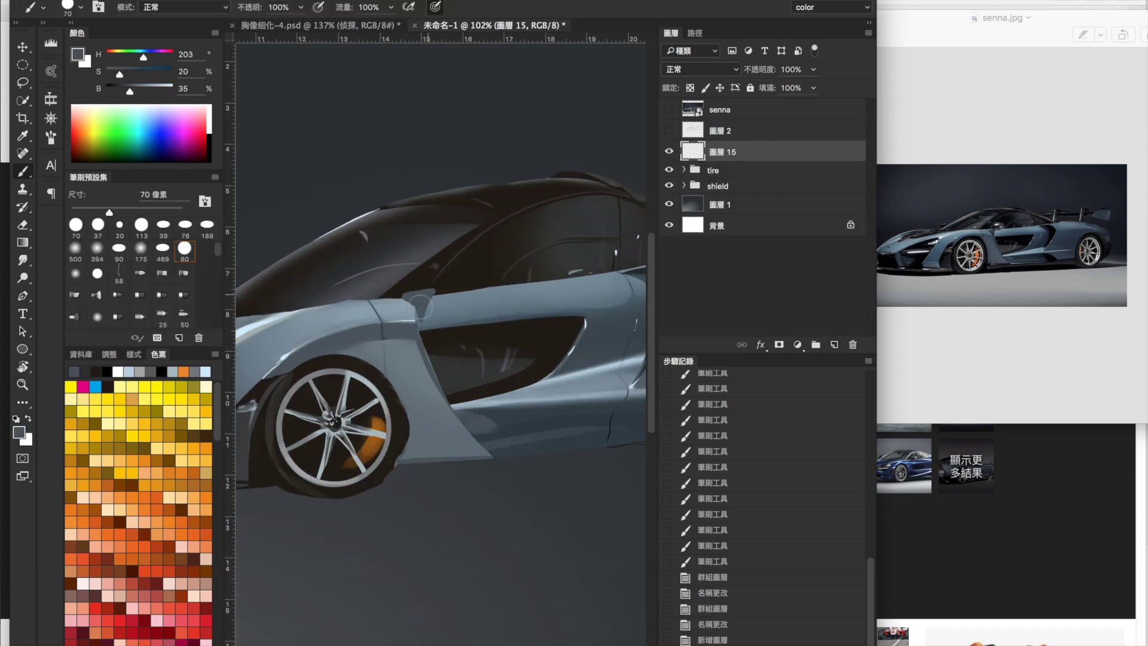
pyautogui.press('e')
pyautogui.press('b')
pyautogui.moveTo(436, 292)
pyautogui.mouseDown()
pyautogui.moveTo(478, 277)
pyautogui.moveTo(427, 297)
pyautogui.moveTo(426, 312)
pyautogui.moveTo(434, 277)
pyautogui.moveTo(475, 266)
pyautogui.mouseUp()
# Step: Refine the side mirror's silhouette on 圖層 15 by alternating eraser and brush, matching the enlarged reference photo
pyautogui.press('e')
pyautogui.press('b')
pyautogui.press('e')
pyautogui.press('b')
pyautogui.press('e')
pyautogui.scroll(3, 502, 401)
pyautogui.moveTo(379, 250)
pyautogui.mouseDown()
pyautogui.moveTo(418, 236)
pyautogui.moveTo(431, 281)
pyautogui.moveTo(509, 309)
pyautogui.mouseUp()
pyautogui.press('z')
pyautogui.press('b')
pyautogui.scroll(3, 1004, 239)
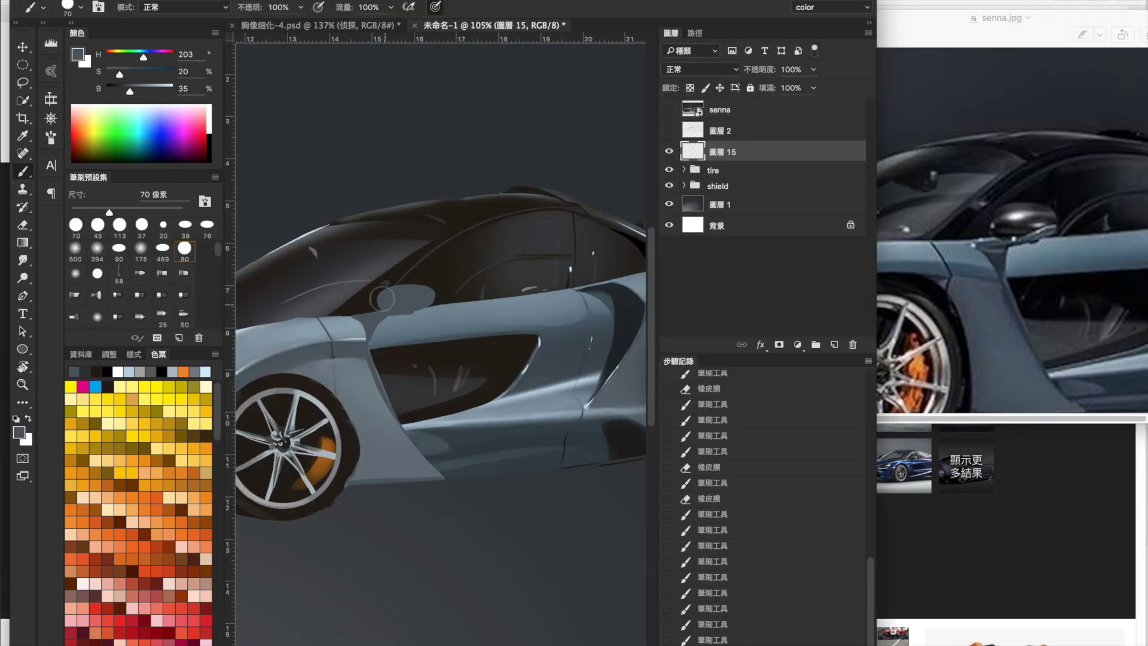
# Step: Add 圖層 16 clipped to the mirror layer and paint the mirror's shading with sampled colours
pyautogui.scroll(-2, 382, 299)
pyautogui.hotkey('ctrl', 'alt', 'shift', 'n')
pyautogui.hotkey('ctrl', 'alt', 'g')
pyautogui.scroll(2, 383, 298)
pyautogui.rightClick(412, 78)
pyautogui.keyDown('alt'); pyautogui.click(335, 263); pyautogui.keyUp('alt')
pyautogui.moveTo(357, 285)
pyautogui.mouseDown()
pyautogui.moveTo(383, 296)
pyautogui.moveTo(363, 275)
pyautogui.moveTo(374, 288)
pyautogui.moveTo(351, 281)
pyautogui.mouseUp()
pyautogui.press('[')
pyautogui.press('[')
pyautogui.press('[')
# Step: Lasso the mirror housing and darken it with a gradient on new clipped layer 圖層 17, masked to the selection
pyautogui.press('l')
pyautogui.hotkey('ctrl', 'shift', 'alt', 'n')
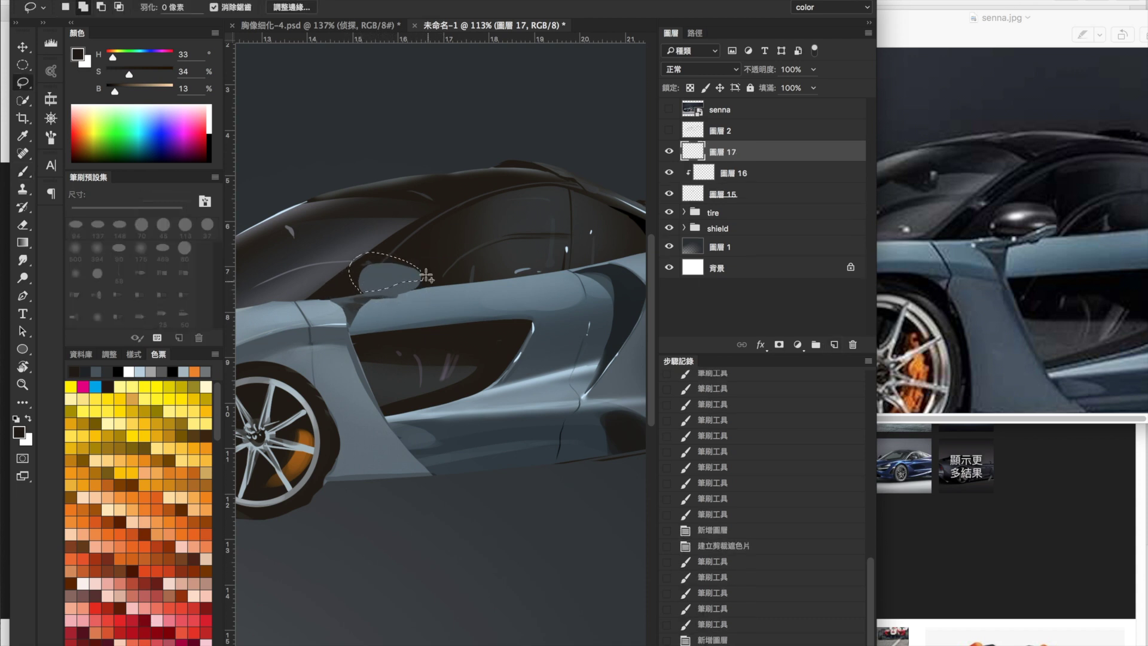
pyautogui.hotkey('ctrl', 'alt', 'g')
pyautogui.click(779, 344)
# Step: Paint light blue highlights and dark accents on the mirror's lower edge and arm on 圖層 16
pyautogui.hotkey('alt', '[')
pyautogui.press('b')
pyautogui.keyDown('alt'); pyautogui.click(397, 297); pyautogui.keyUp('alt')
pyautogui.press(']')
pyautogui.press(']')
pyautogui.press(']')
pyautogui.moveTo(383, 289)
pyautogui.mouseDown()
pyautogui.moveTo(415, 281)
pyautogui.moveTo(334, 323)
pyautogui.moveTo(342, 301)
pyautogui.moveTo(338, 314)
pyautogui.moveTo(359, 302)
pyautogui.moveTo(357, 334)
pyautogui.mouseUp()
pyautogui.press('[')
pyautogui.press('[')
pyautogui.press('[')
pyautogui.press('[')
pyautogui.press('[')
pyautogui.press(']')
pyautogui.press(']')
pyautogui.press('z')
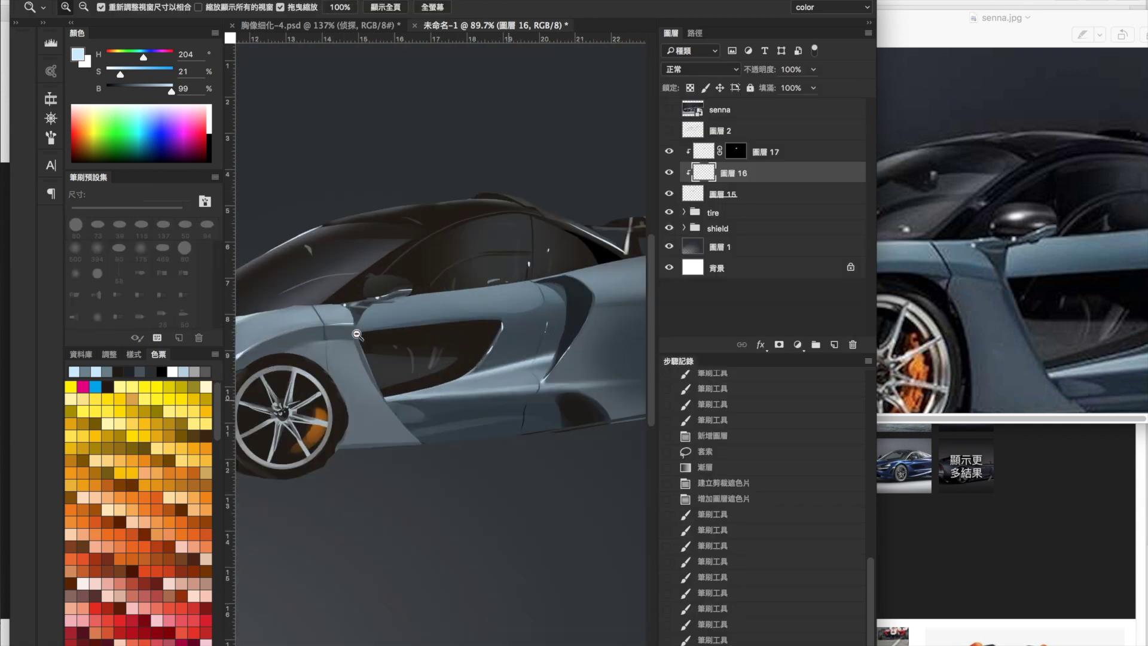
# Step: Brush glossy reflections onto the mirror housing on 圖層 17 with a soft 87 px brush in Overlay mode
pyautogui.press('b')
pyautogui.hotkey('alt', ']')
pyautogui.moveTo(418, 241)
pyautogui.mouseDown()
pyautogui.moveTo(430, 241)
pyautogui.moveTo(359, 288)
pyautogui.moveTo(375, 284)
pyautogui.mouseUp()
pyautogui.keyDown('alt'); pyautogui.click(375, 284); pyautogui.keyUp('alt')
pyautogui.keyDown('alt'); pyautogui.click(375, 283); pyautogui.keyUp('alt')
pyautogui.click(375, 284)
pyautogui.scroll(2, 394, 281)
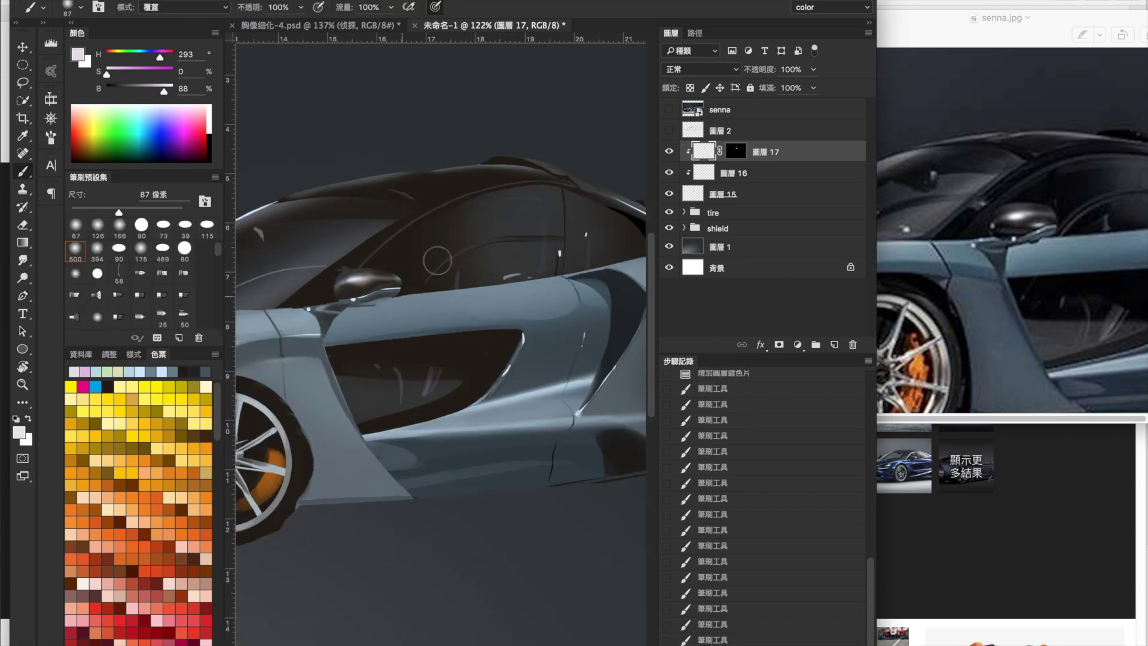
# Step: Set the brush mode to Normal and touch up the mirror's highlights on 圖層 17 with fine and soft brushes
pyautogui.click(182, 8)
pyautogui.click(152, 18)
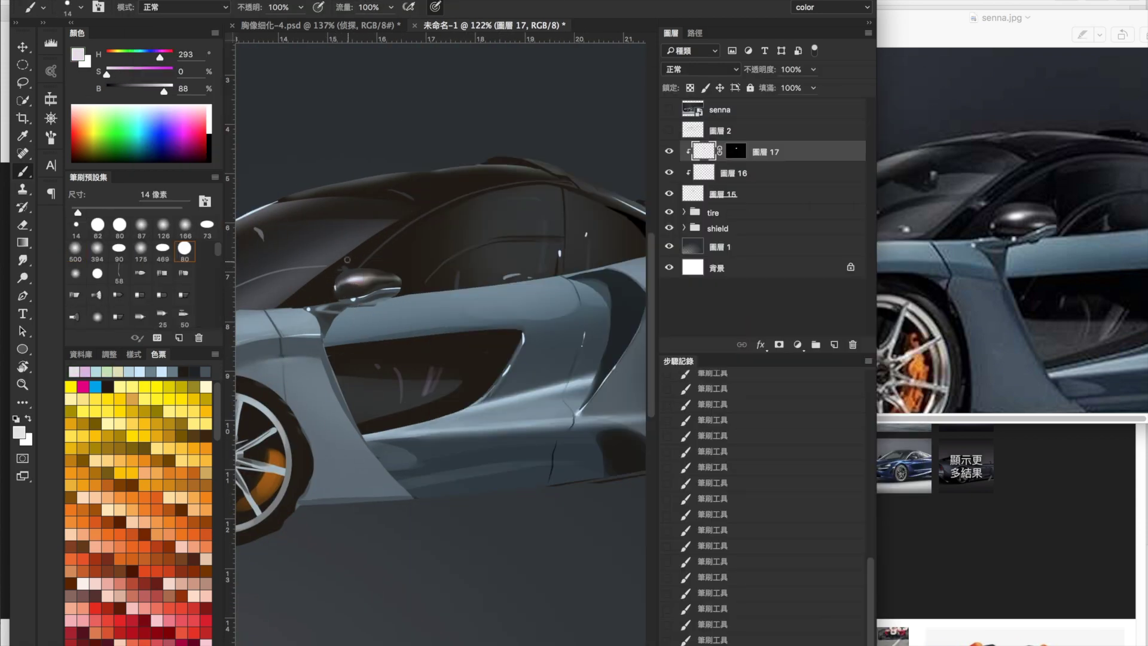
pyautogui.scroll(-3, 347, 260)
pyautogui.rightClick(448, 75)
pyautogui.click(462, 187)
pyautogui.scroll(4, 397, 312)
pyautogui.moveTo(397, 312); pyautogui.dragTo(356, 312)
# Step: Lasso the floor area on new layer 圖層 18 above 圖層 1, fill it with a light grey gradient, and adjust its vertical position
pyautogui.scroll(-5, 406, 274)
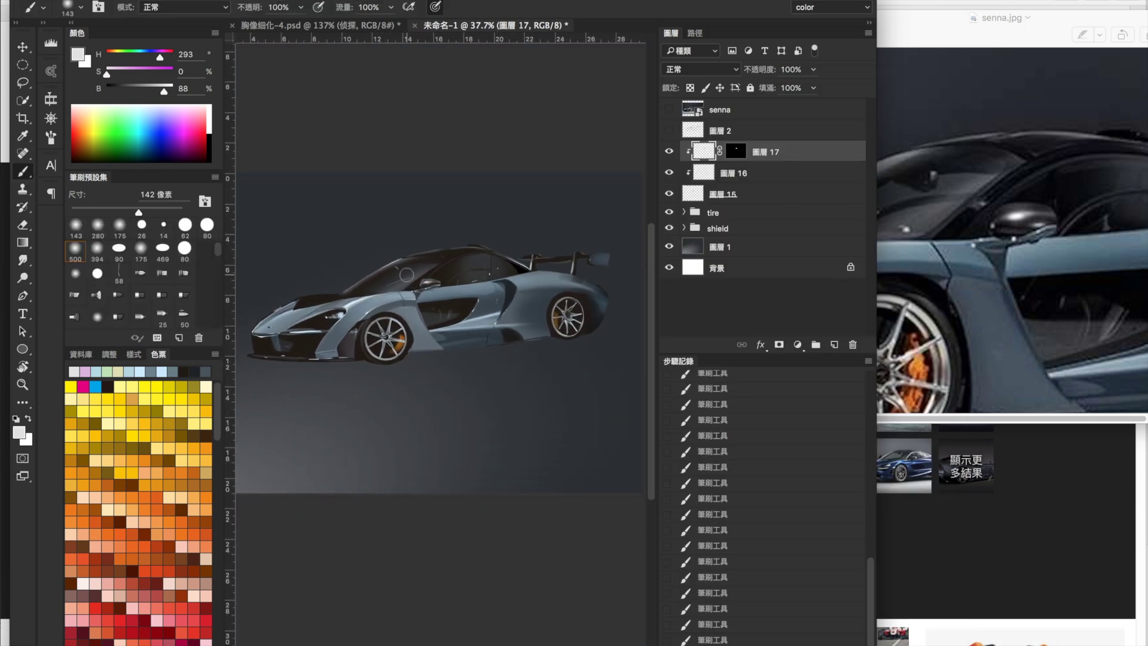
pyautogui.press('super+Tab')
pyautogui.scroll(-3, 1011, 233)
pyautogui.click(777, 247)
pyautogui.scroll(-2, 822, 323)
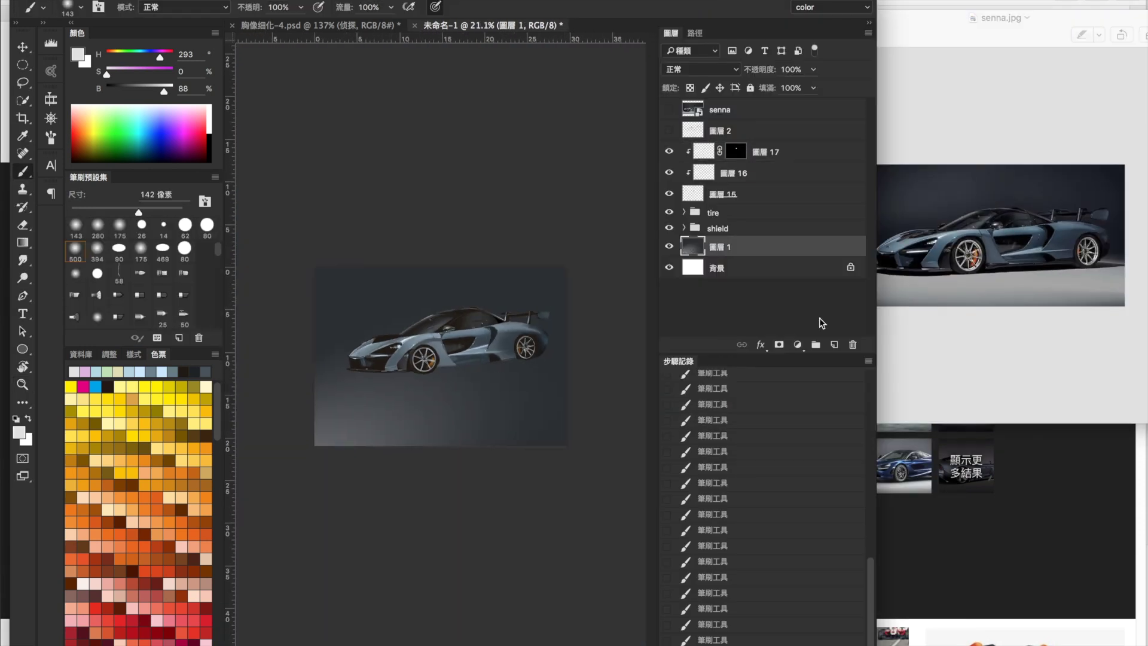
pyautogui.click(834, 345)
pyautogui.press('l')
pyautogui.press('g')
pyautogui.moveTo(565, 377); pyautogui.dragTo(454, 442)
pyautogui.hotkey('ctrl', 'd')
pyautogui.press('v')
pyautogui.moveTo(508, 367); pyautogui.dragTo(507, 362)
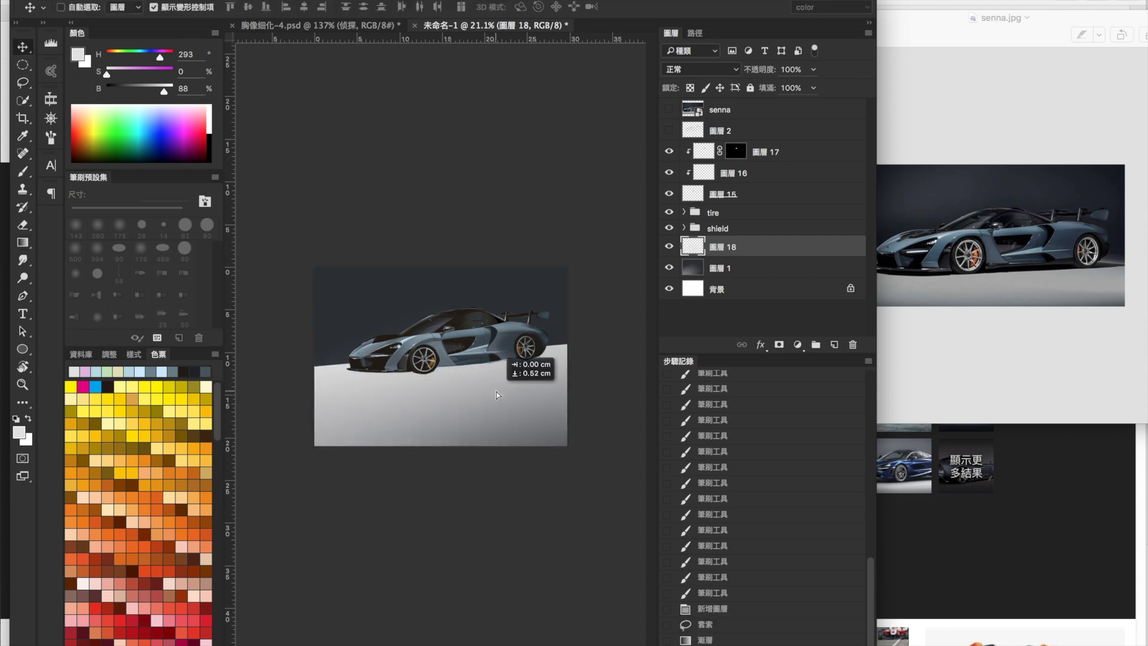
# Step: Brush soft dark shading over the floor's far edge on new layer 圖層 19, clipped to 圖層 18
pyautogui.hotkey('ctrl', 'shift', 'alt', 'n')
pyautogui.hotkey('ctrl', 'alt', 'g')
pyautogui.press('b')
pyautogui.moveTo(355, 330); pyautogui.dragTo(359, 359)
pyautogui.moveTo(526, 335)
pyautogui.mouseDown()
pyautogui.moveTo(538, 346)
pyautogui.moveTo(538, 333)
pyautogui.mouseUp()
# Step: Lasso the ground shadow beneath the car from front bumper to rear wheel and fill it with a dark gradient on 圖層 19
pyautogui.press('l')
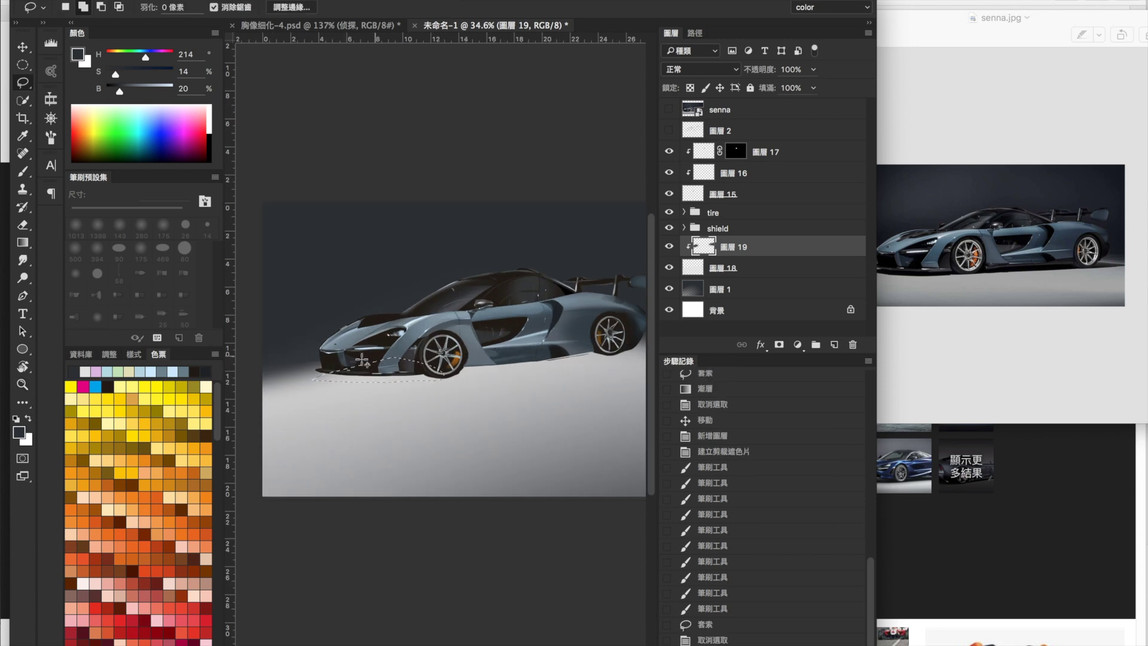
pyautogui.moveTo(362, 360); pyautogui.dragTo(443, 379)
pyautogui.moveTo(419, 359); pyautogui.dragTo(466, 383)
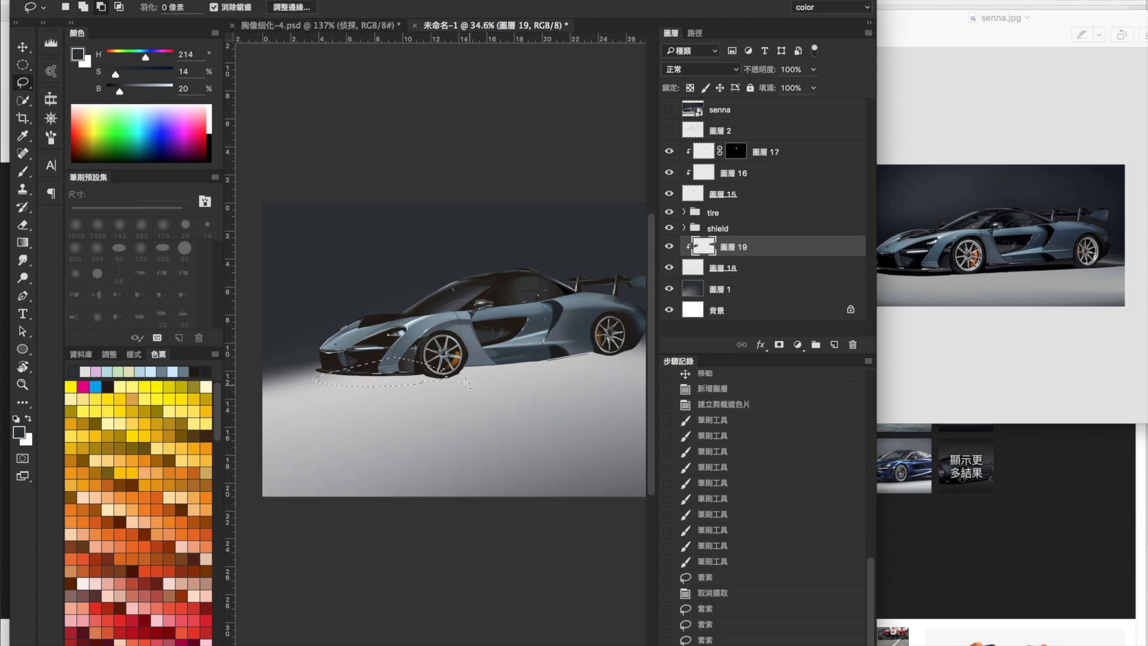
pyautogui.moveTo(601, 349); pyautogui.dragTo(431, 379)
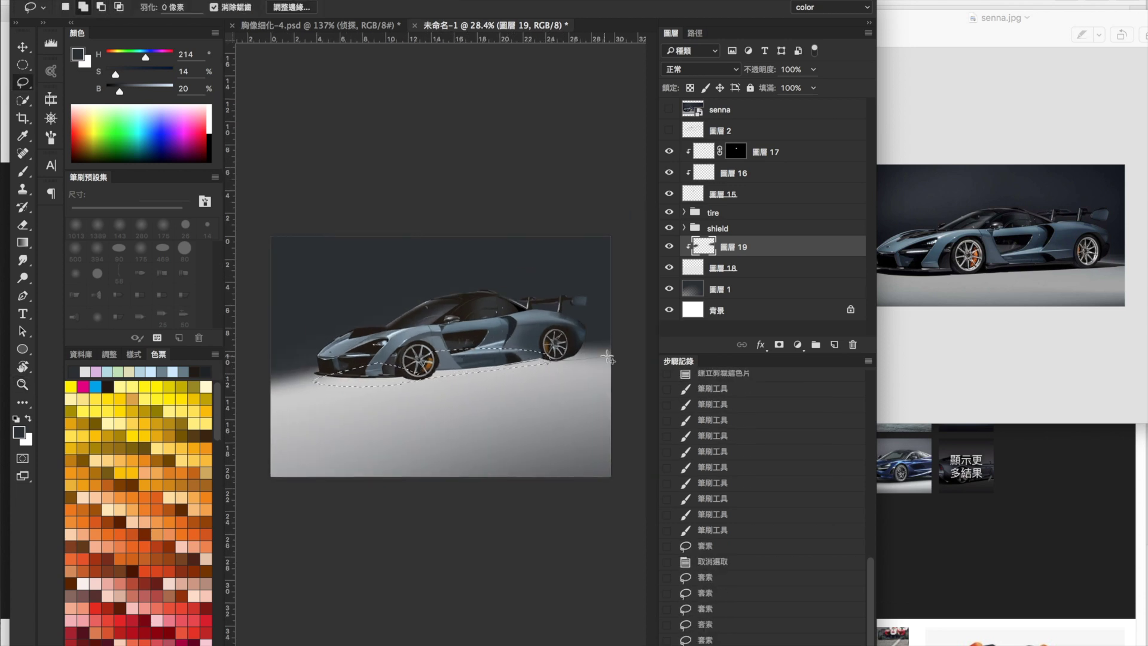
pyautogui.moveTo(541, 366); pyautogui.dragTo(512, 361)
pyautogui.press('g')
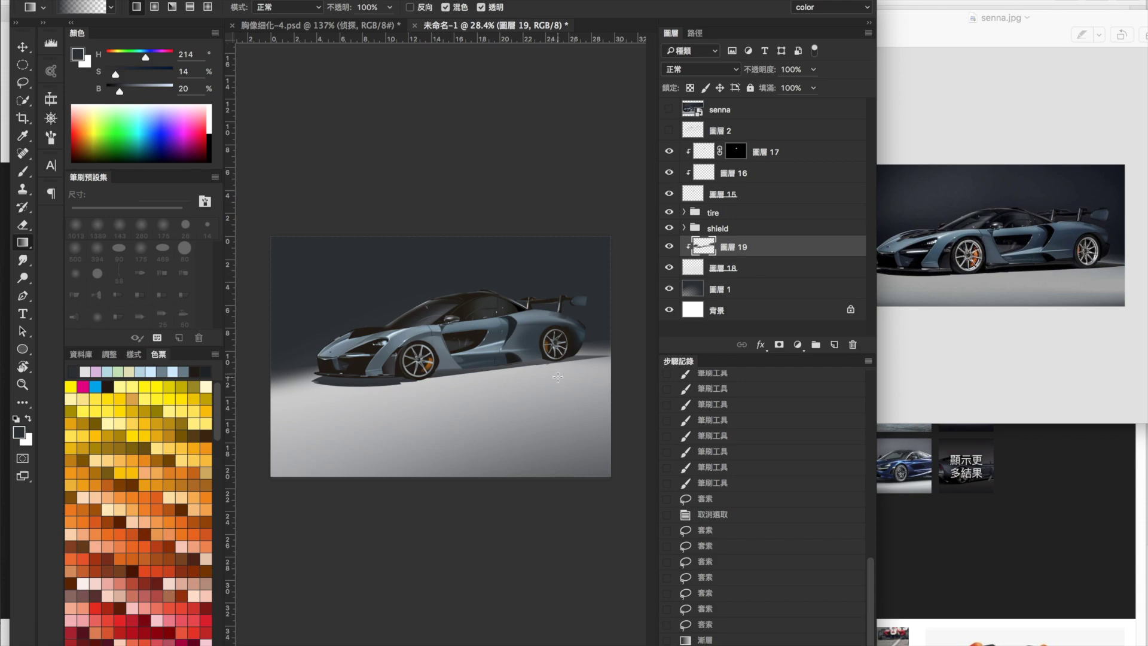
# Step: Save the document to the desktop in Photoshop format as 裝逼.psd
pyautogui.press('super+s')
pyautogui.press('BackSpace')
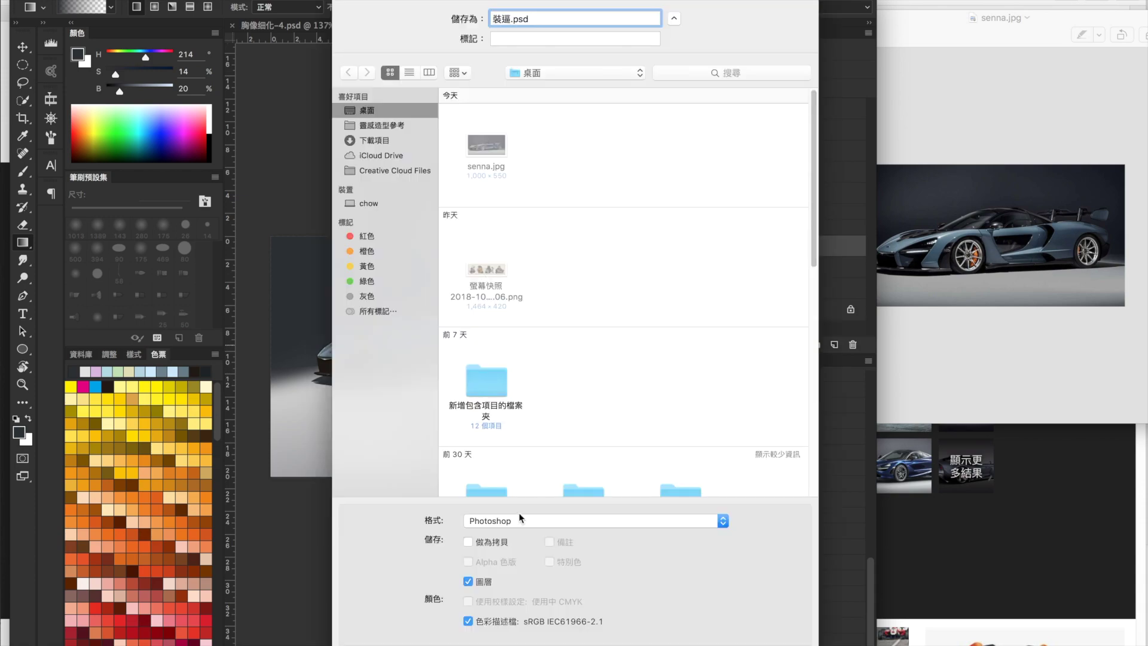